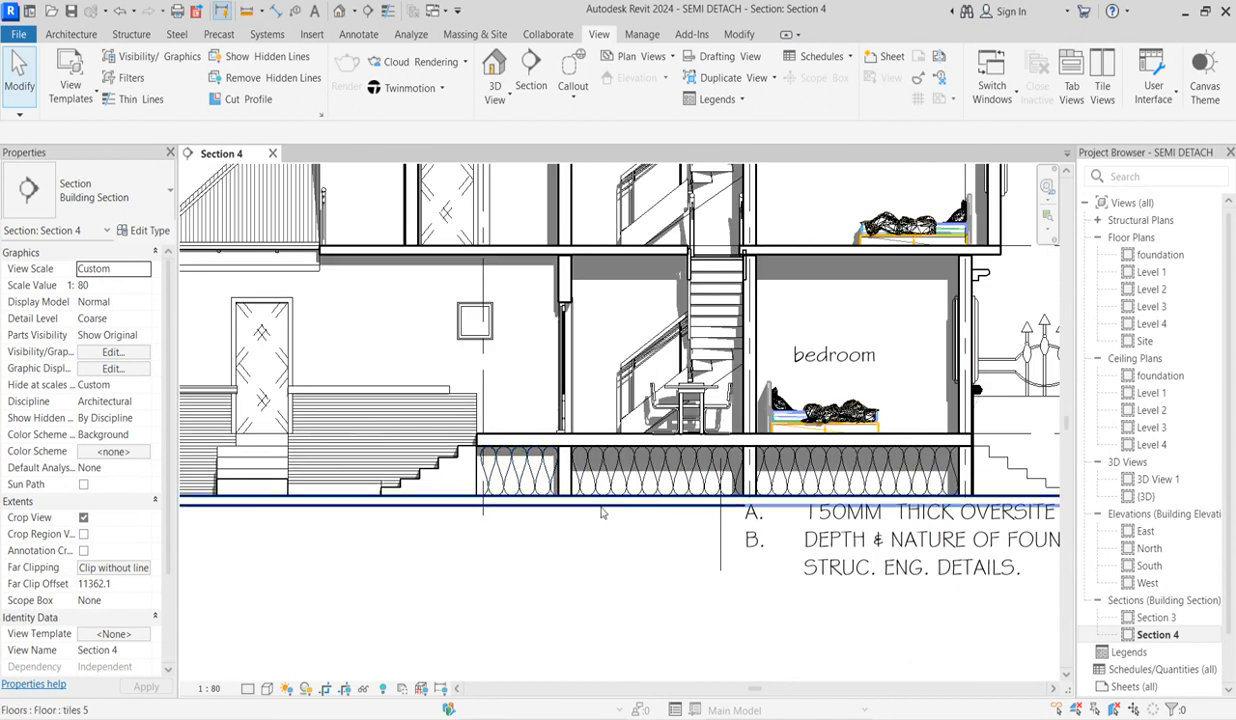
- Start a sketched callout in the section and draw its left side, with a break-line zigzag, from below the ground slab to the Level 1 floor's upper face
scroll(545, 515, "down", 2)
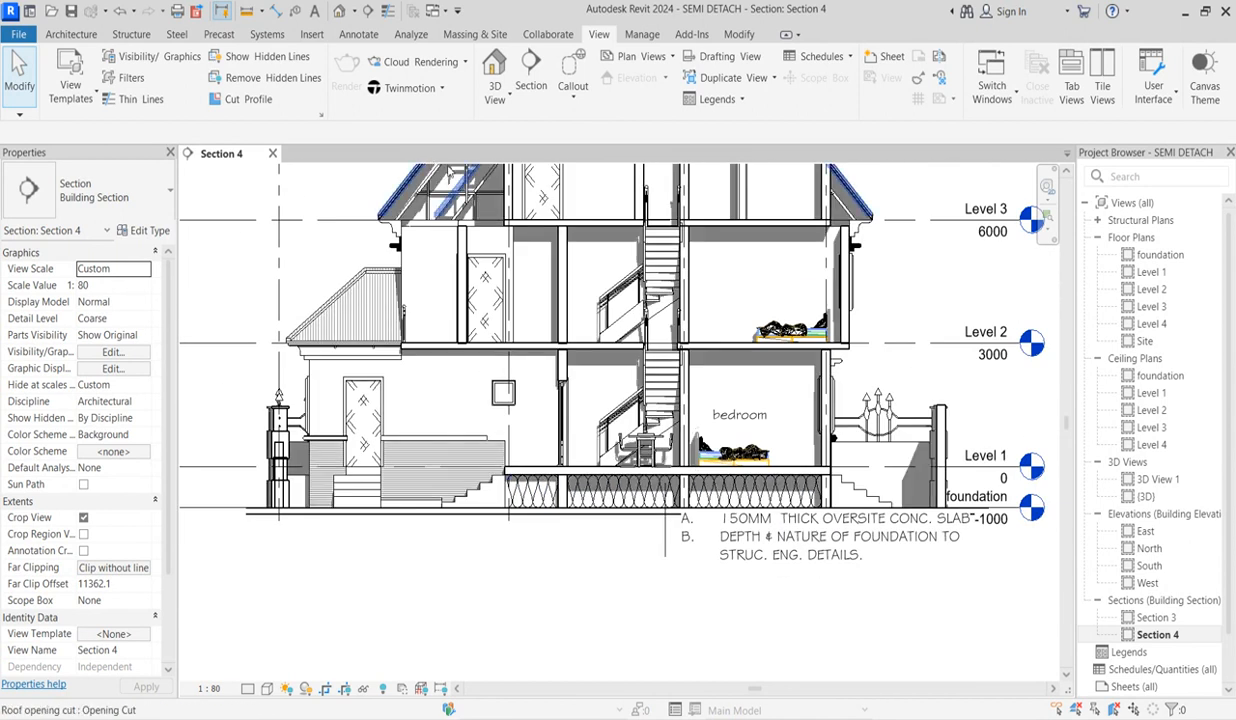
left_click(70, 34)
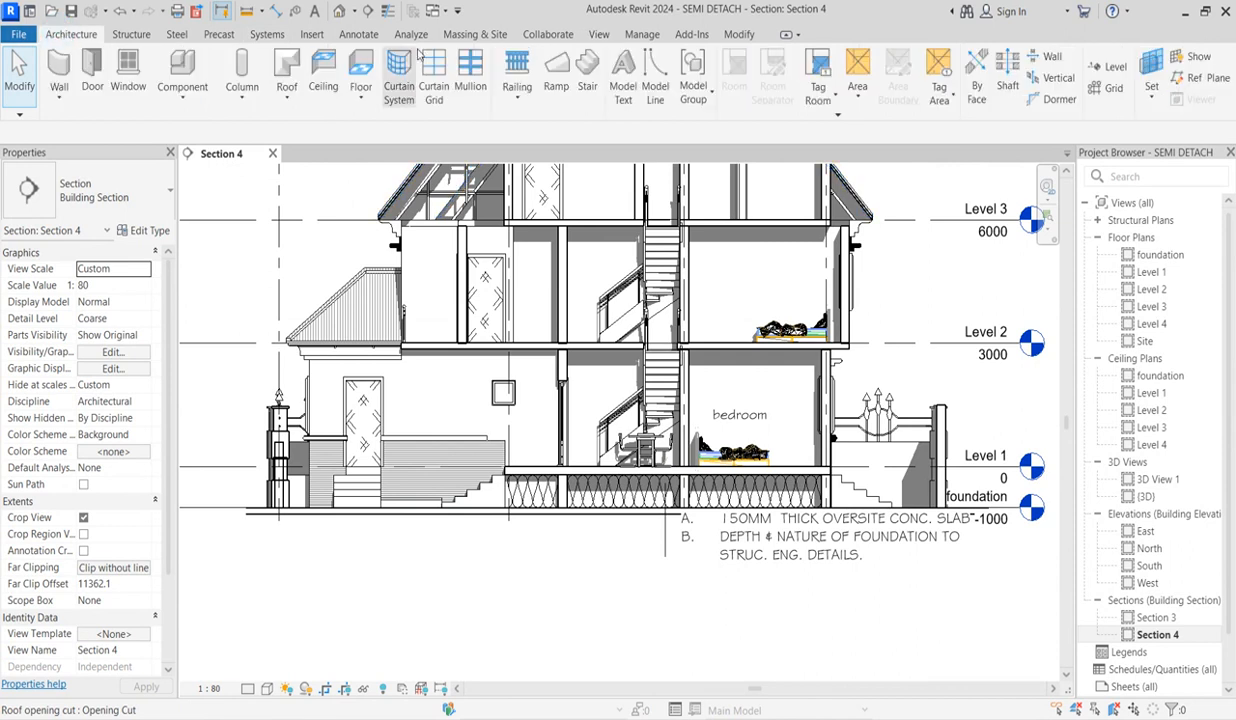
left_click(598, 34)
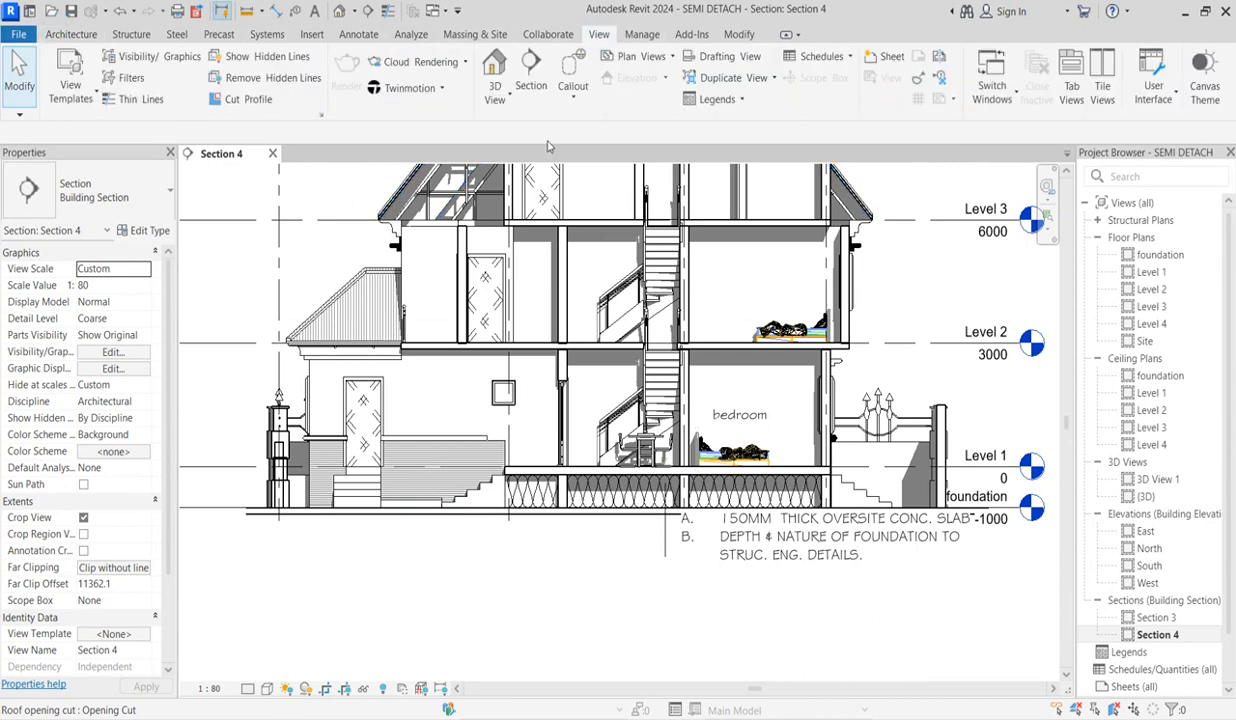
left_click(572, 98)
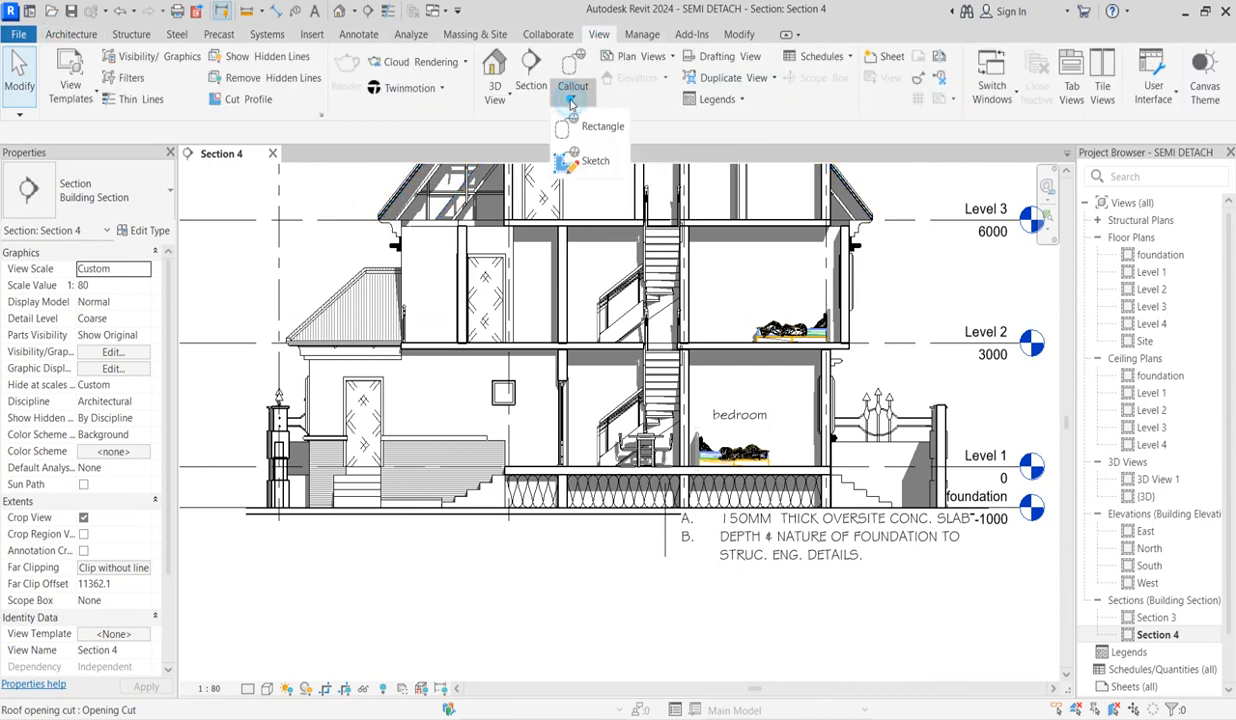
left_click(592, 176)
scroll(524, 503, "up", 3)
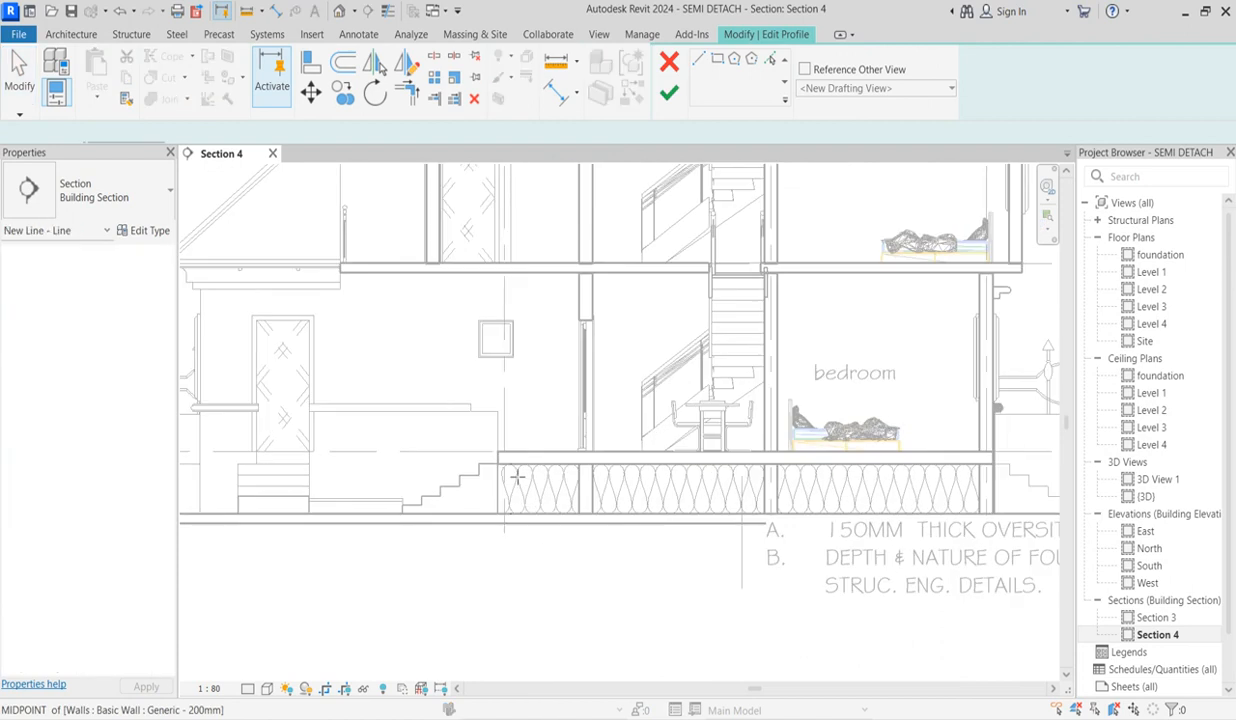
scroll(502, 445, "up", 3)
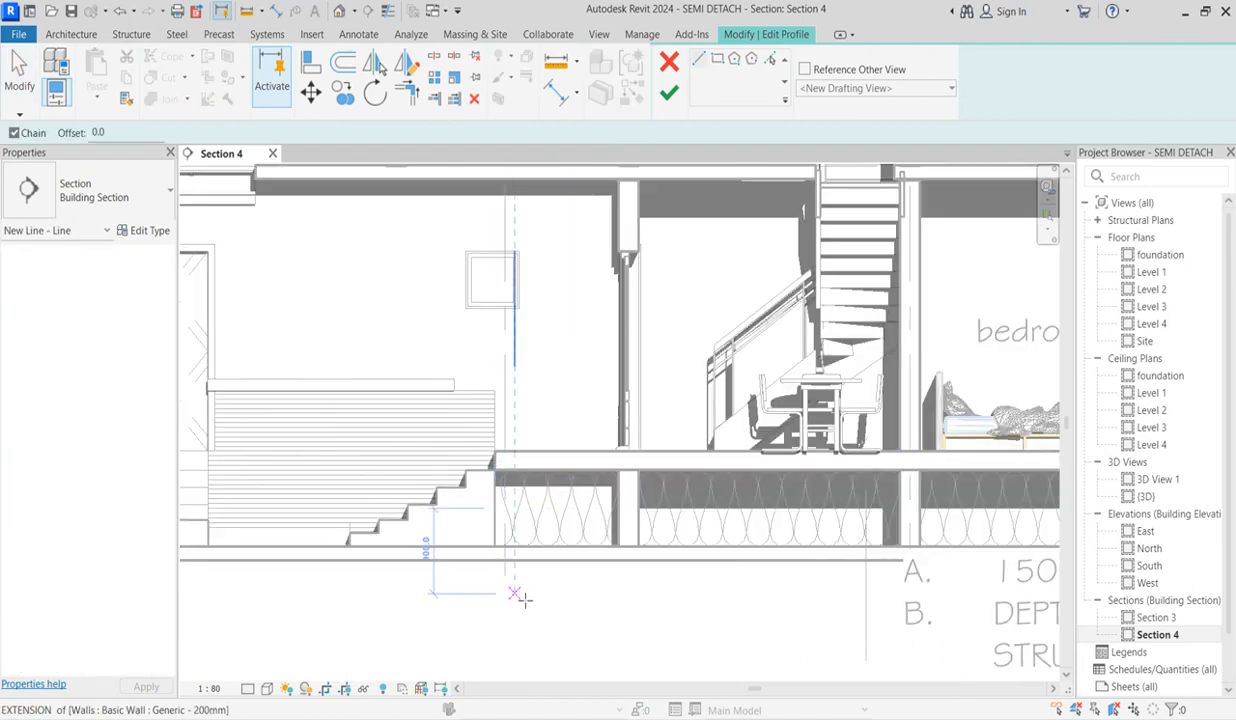
left_click(514, 593)
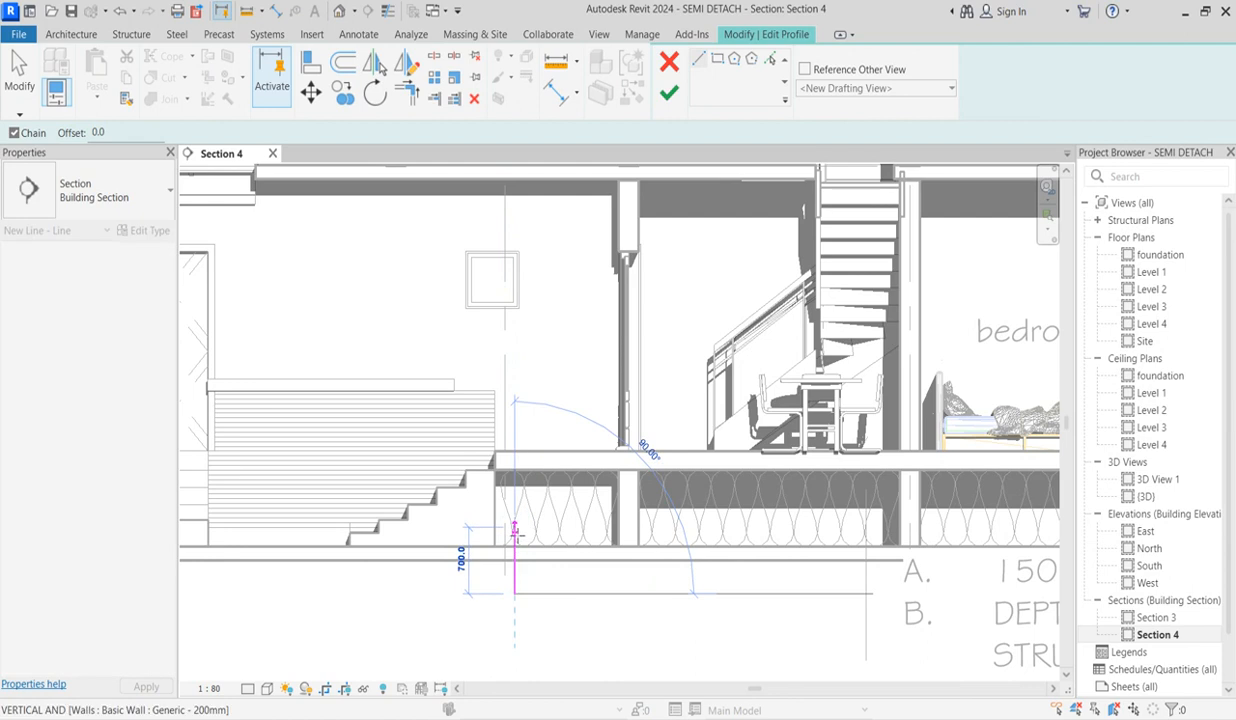
left_click(514, 528)
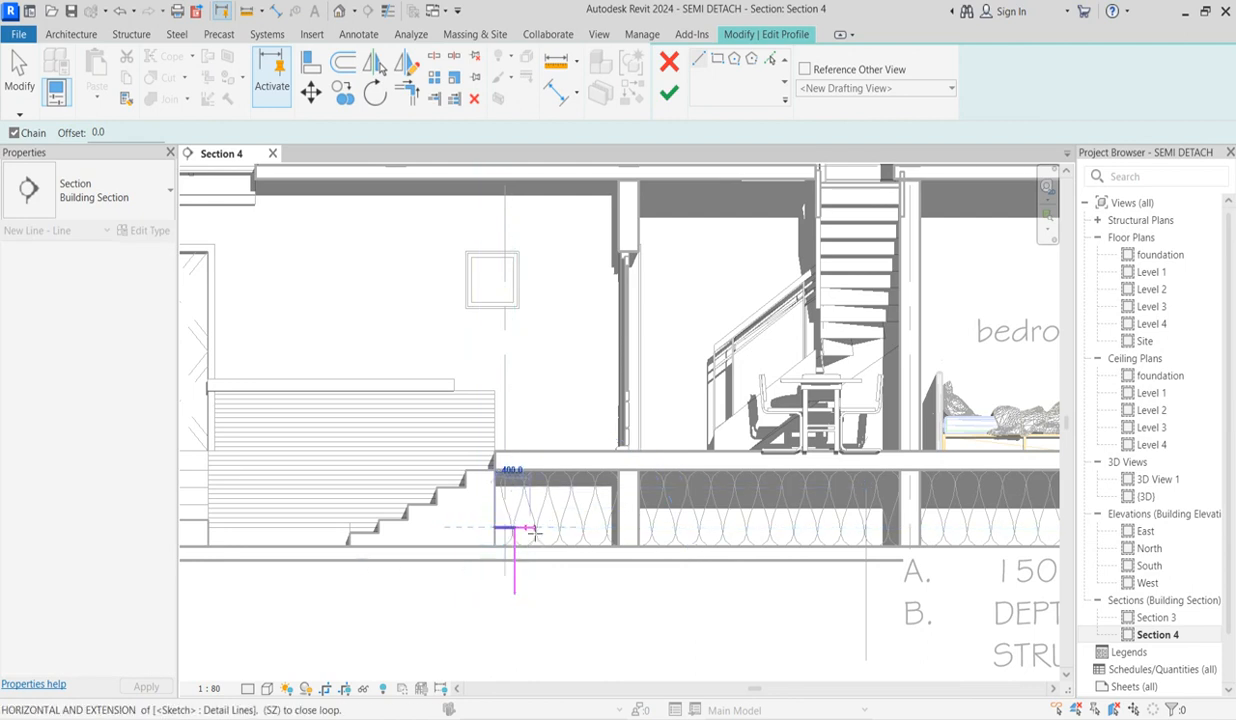
scroll(528, 518, "up", 6)
left_click(527, 517)
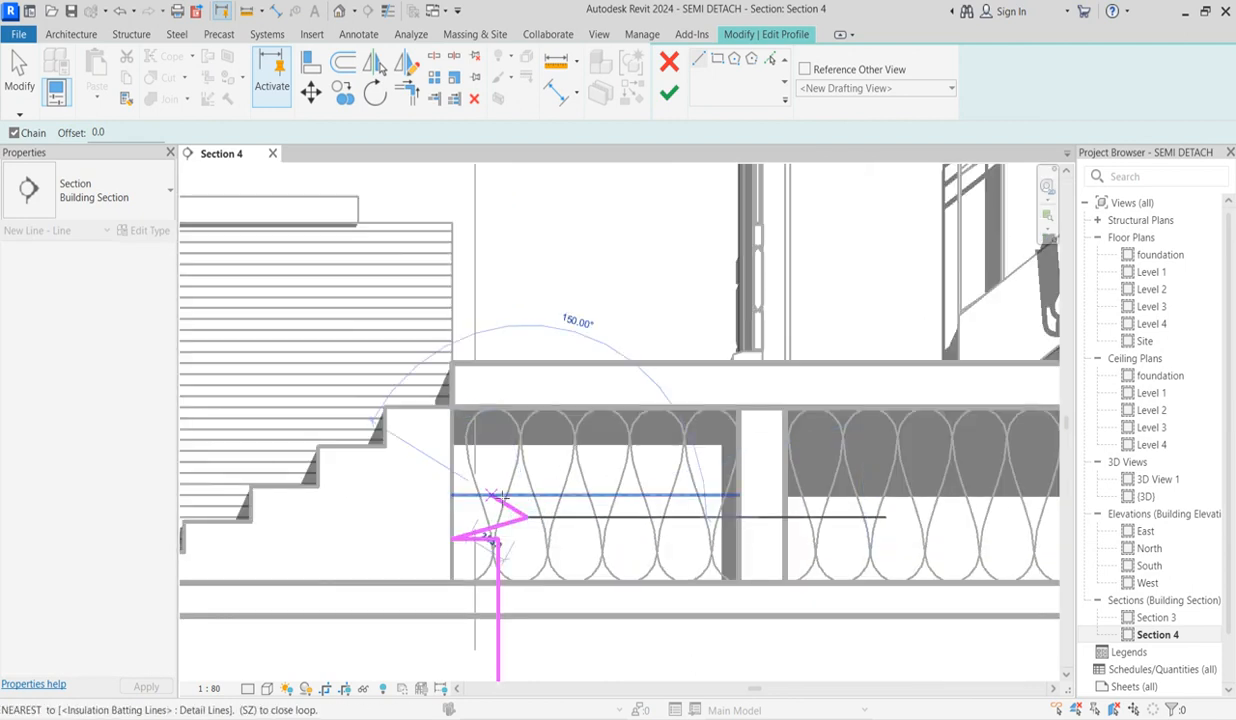
left_click(497, 503)
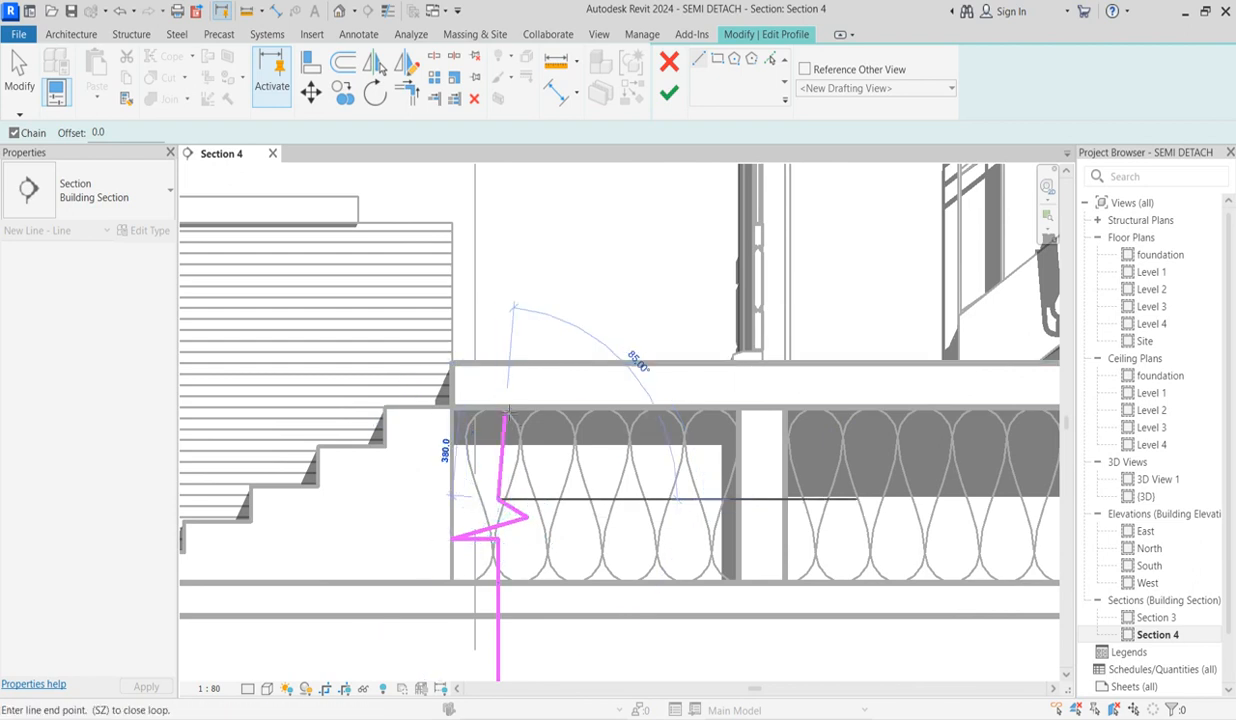
left_click(499, 361)
- Draw the callout's upper edge about 2160 mm along the floor, and its right side down past the slab with a similar break zigzag
scroll(767, 386, "down", 2)
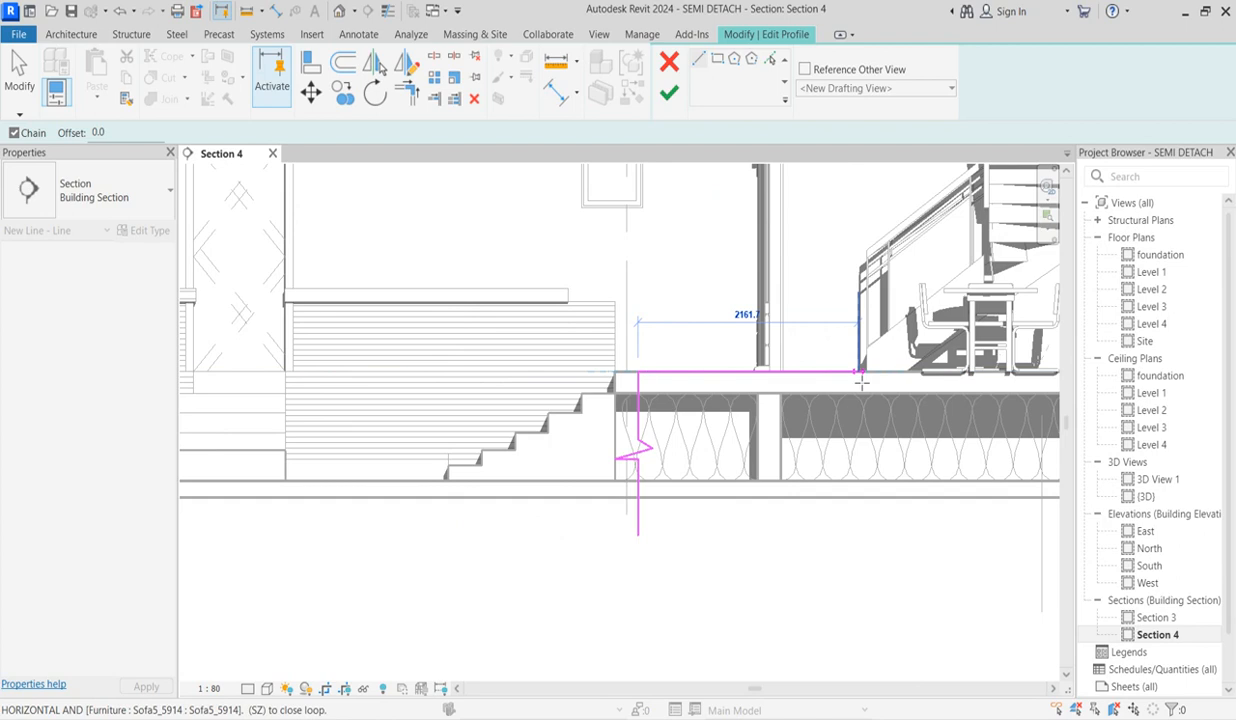
left_click(858, 372)
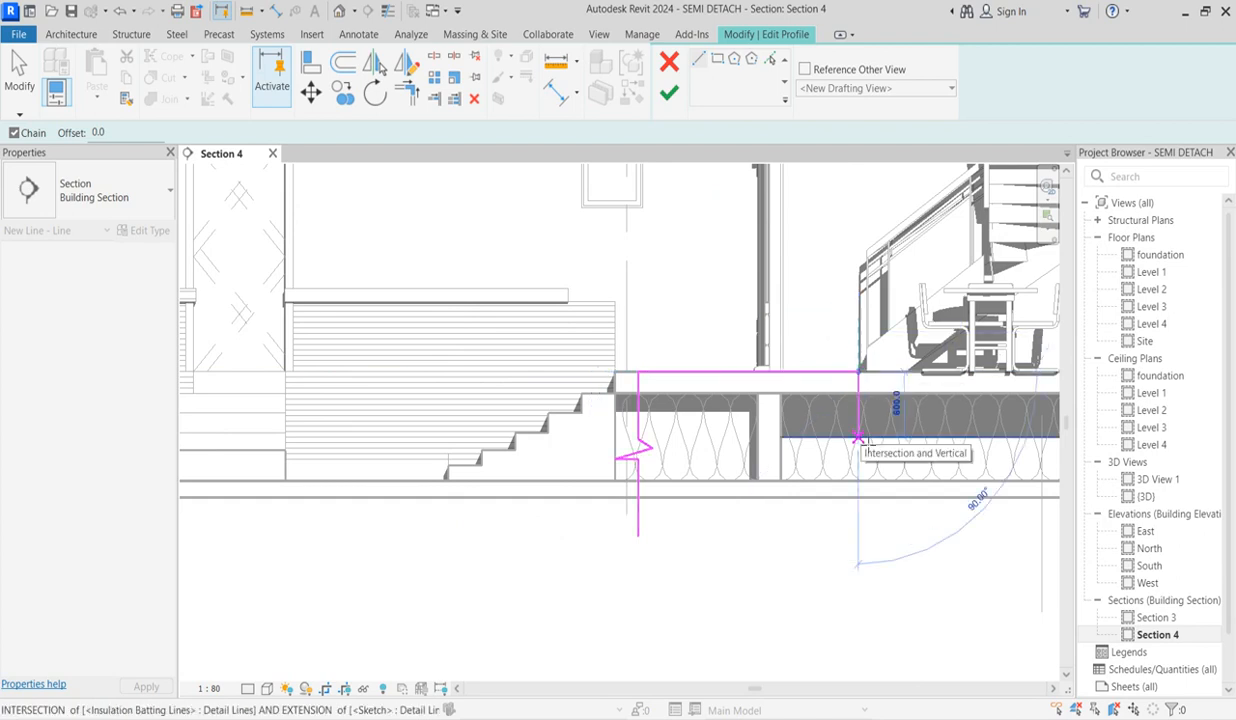
left_click(857, 439)
scroll(858, 440, "up", 3)
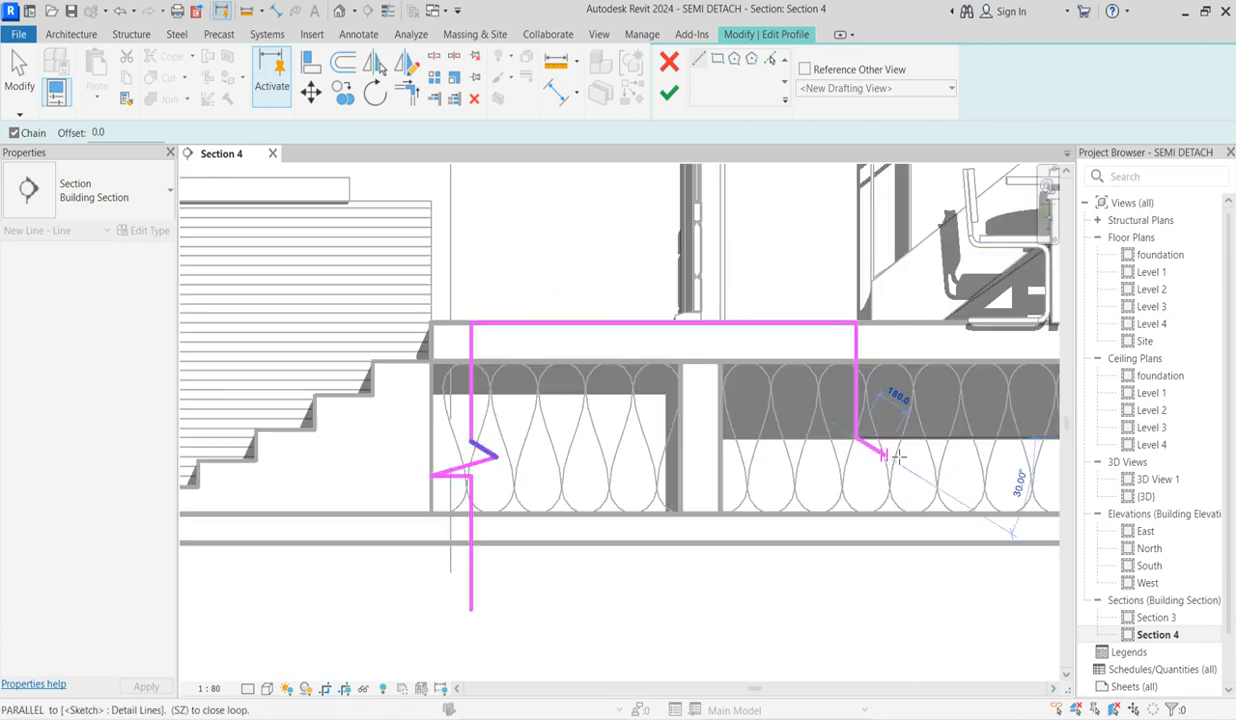
left_click(892, 448)
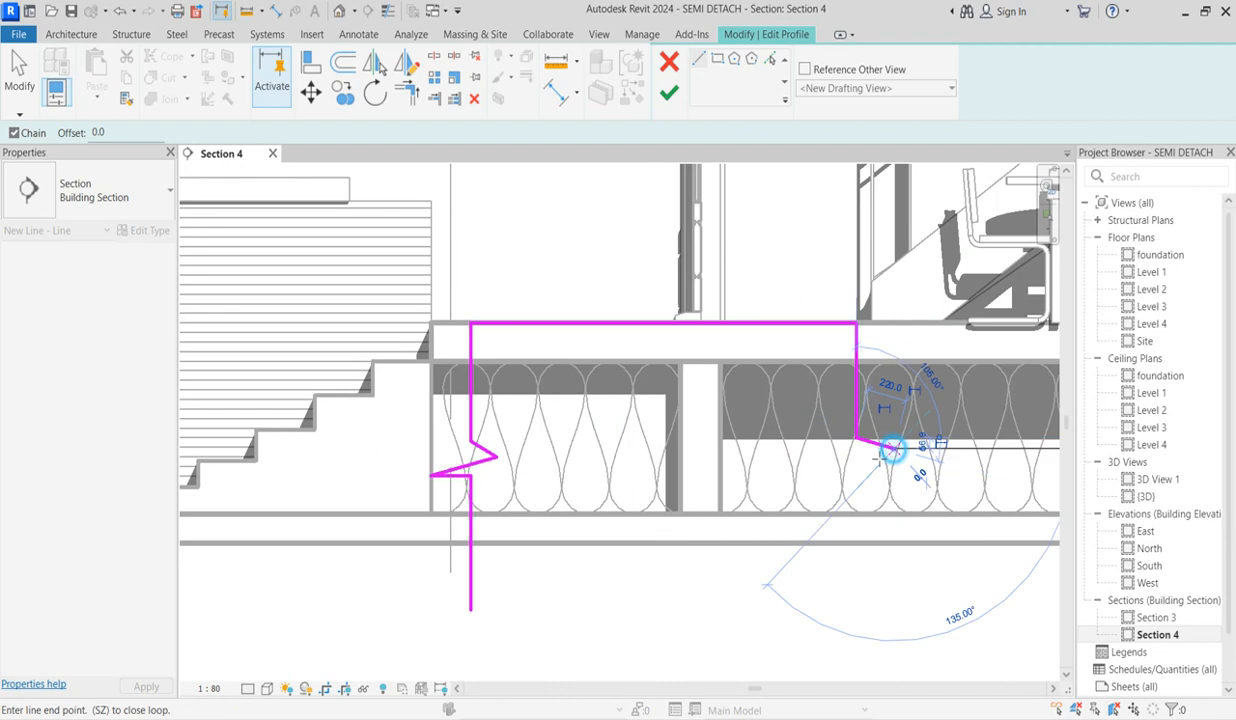
left_click(815, 449)
left_click(858, 460)
left_click(857, 600)
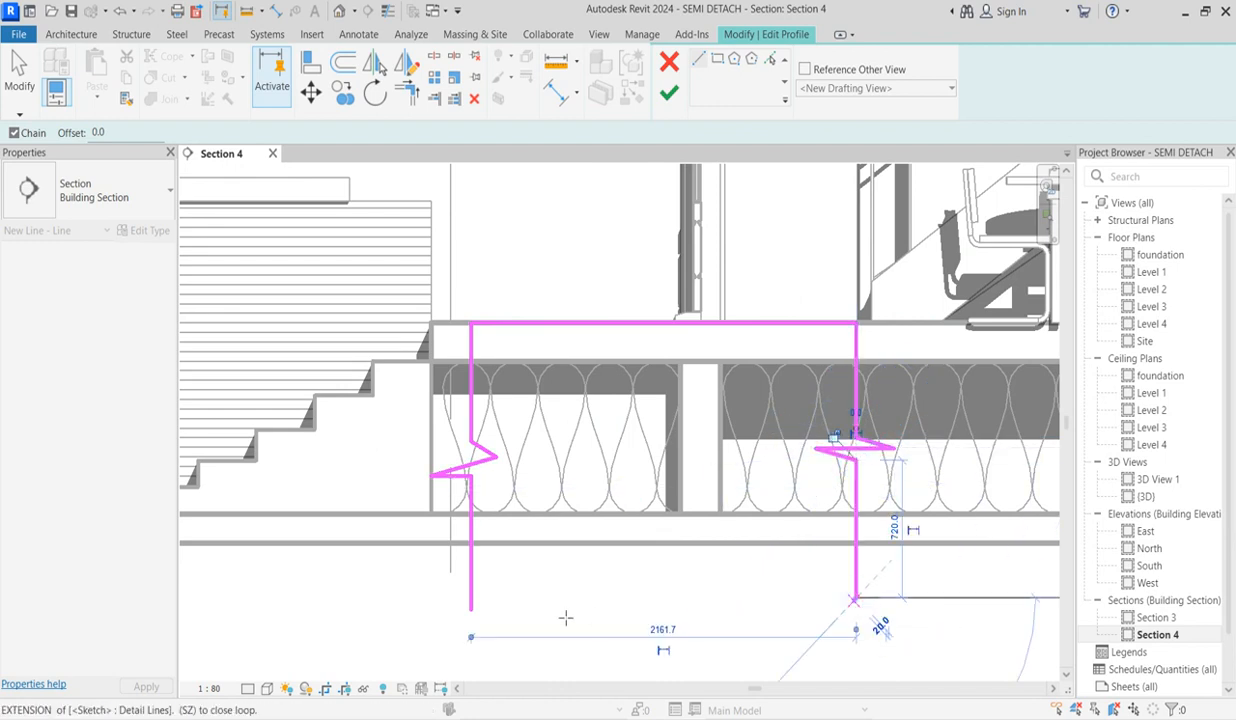
- Close the callout profile along its lower edge and finish the sketch
left_click(476, 607)
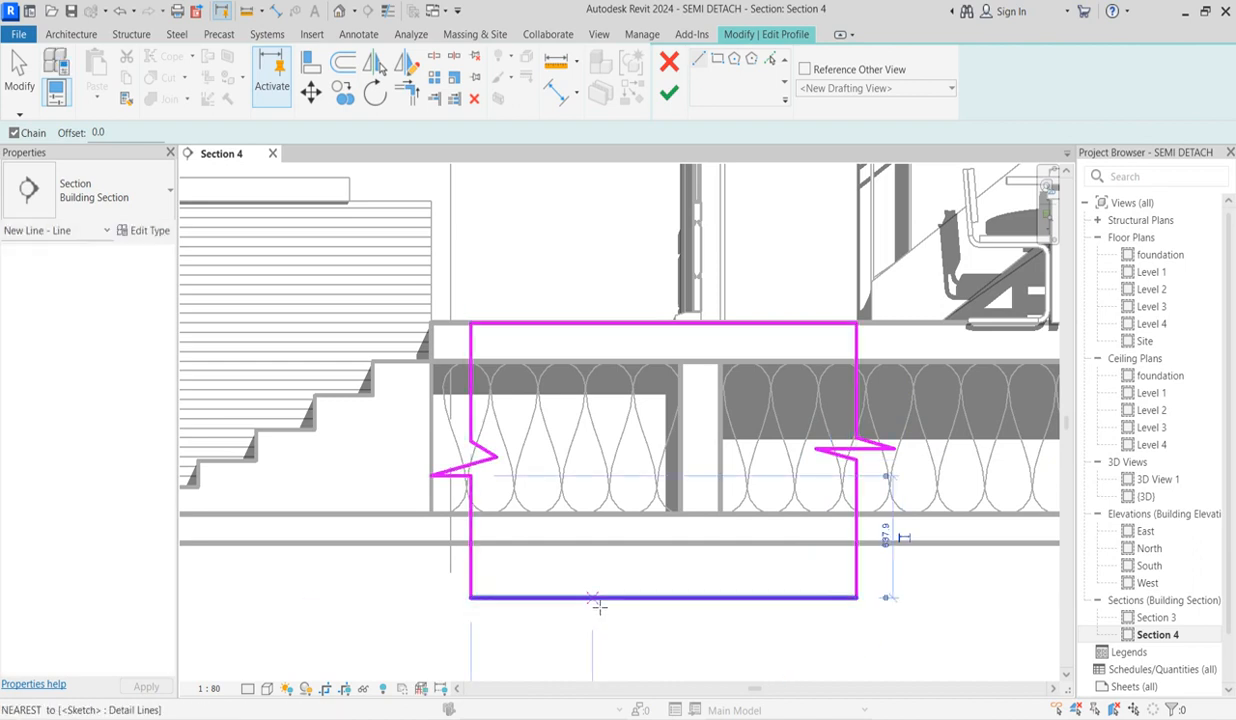
scroll(599, 608, "down", 3)
left_click(669, 92)
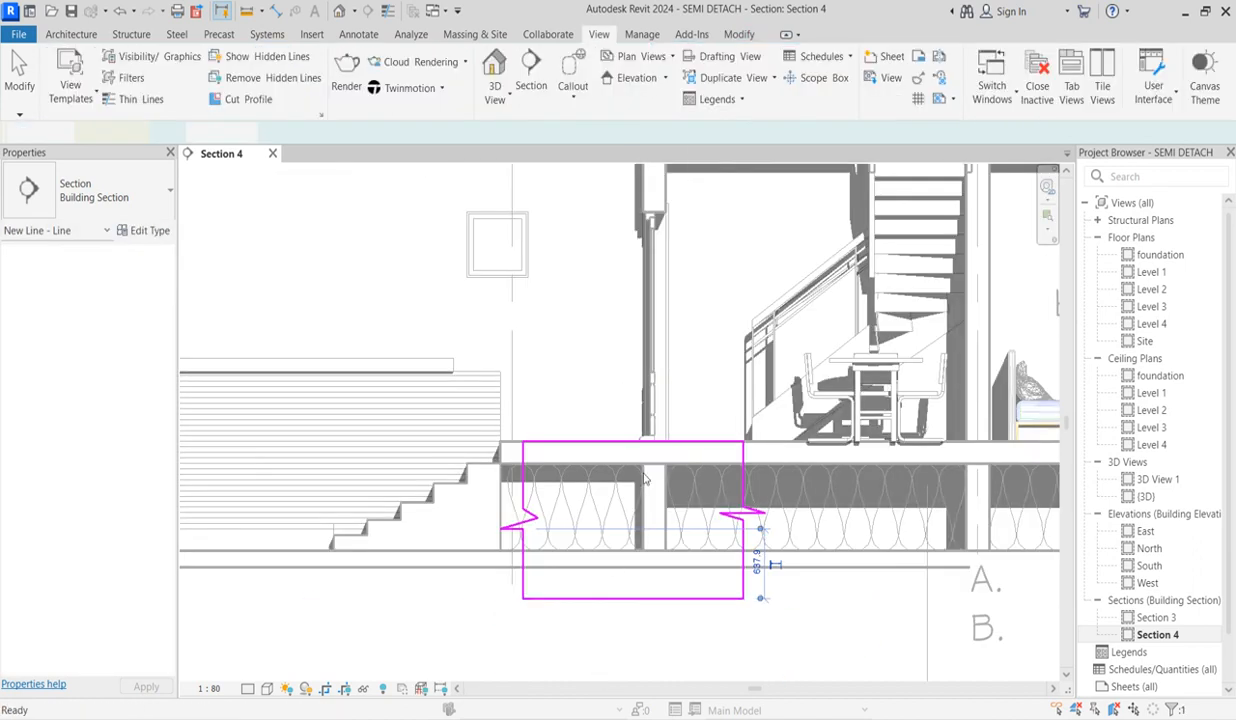
- Open the Section 4 - Callout 1 view and examine the cropped foundation area with its break lines
scroll(620, 420, "up", 1)
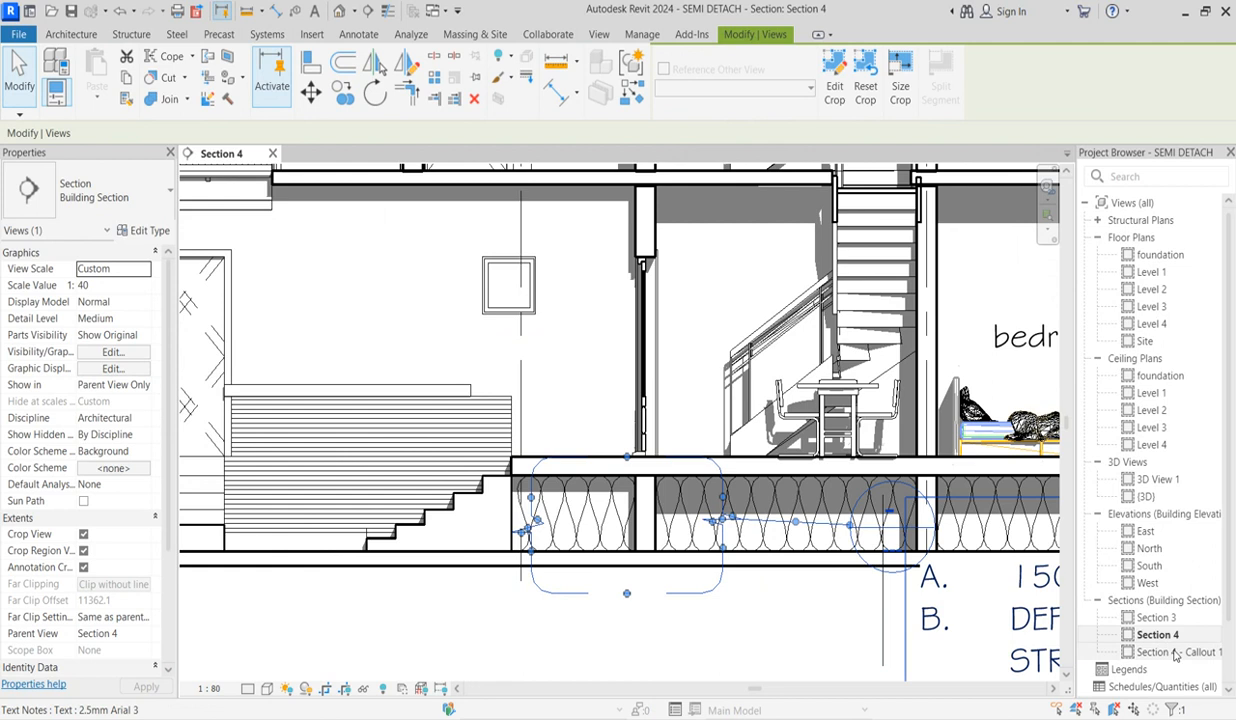
double_click(1140, 652)
scroll(648, 585, "down", 3)
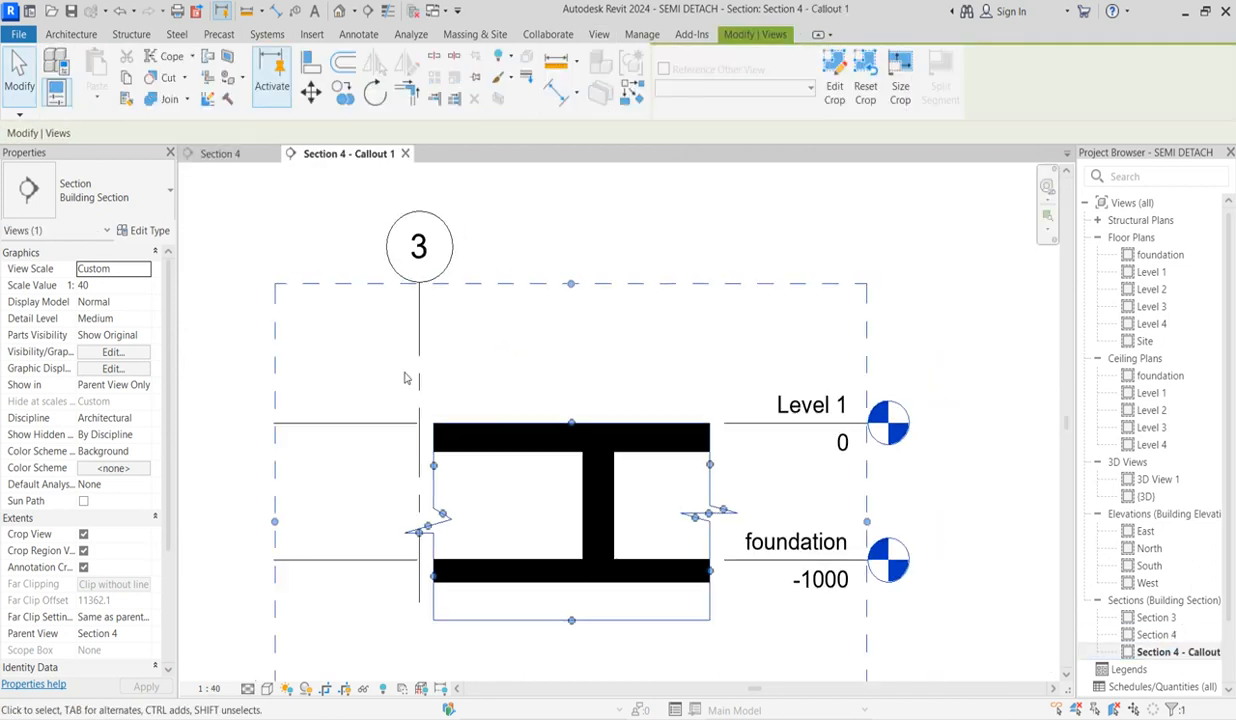
key("Escape")
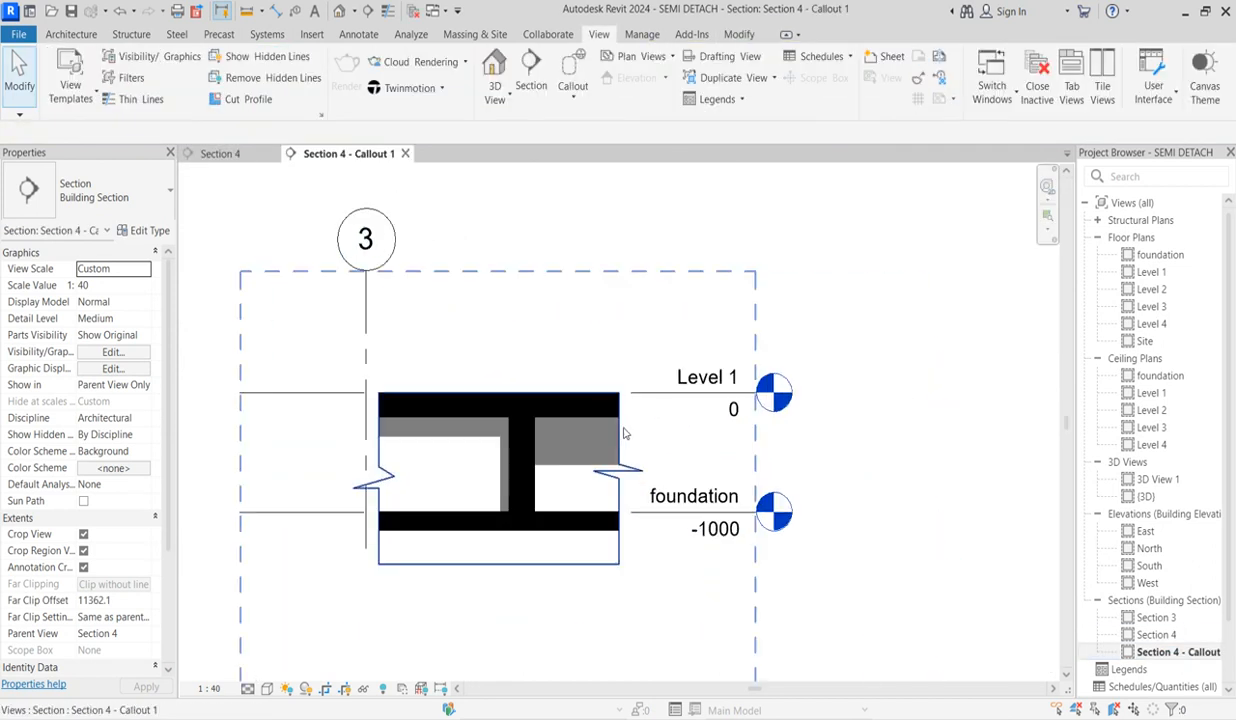
left_click(608, 438)
scroll(528, 414, "up", 4)
left_click_drag(516, 404, 488, 390)
scroll(488, 393, "down", 3)
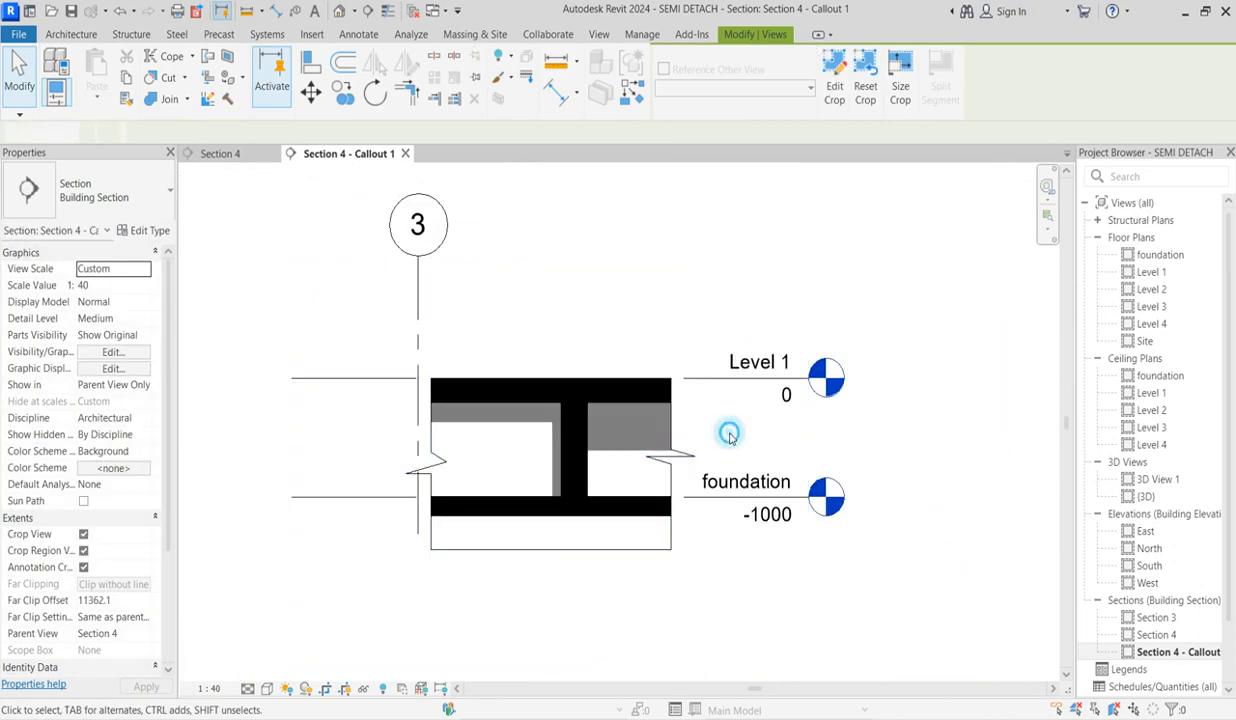
key("Escape")
scroll(723, 433, "down", 3)
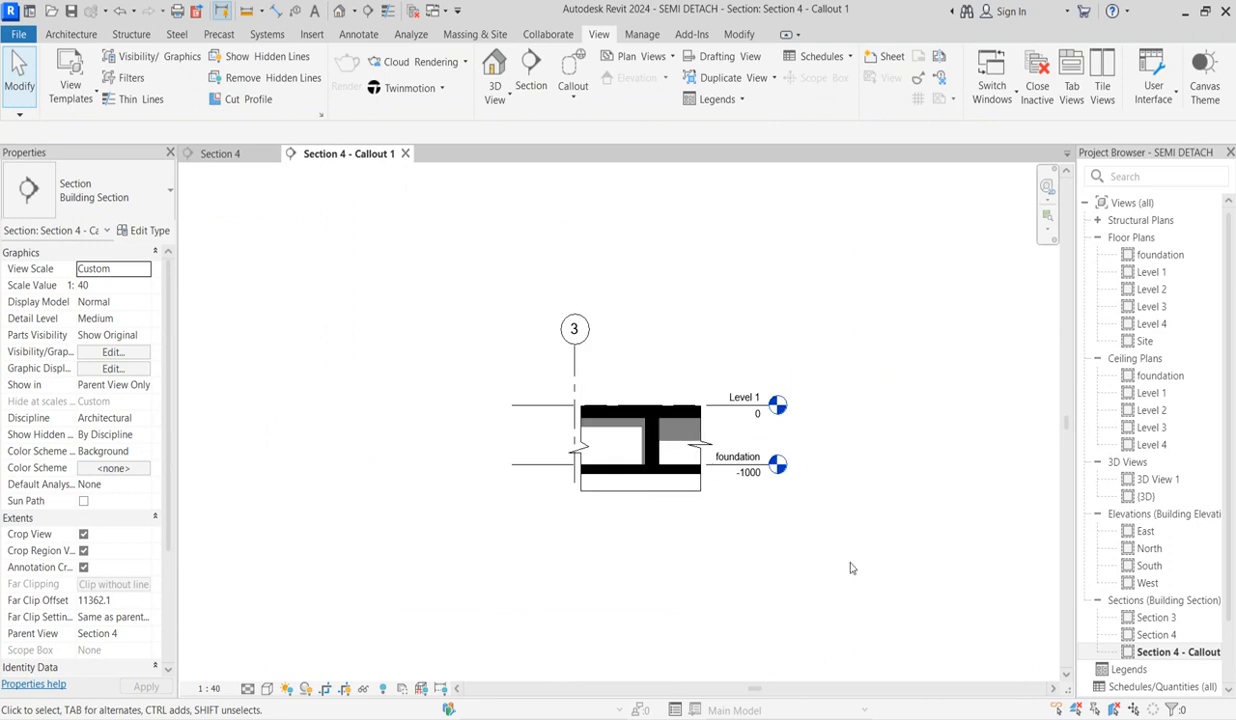
- Place a rectangular callout around the same foundation area in Section 4 and open its view
left_click(1155, 635)
double_click(1155, 635)
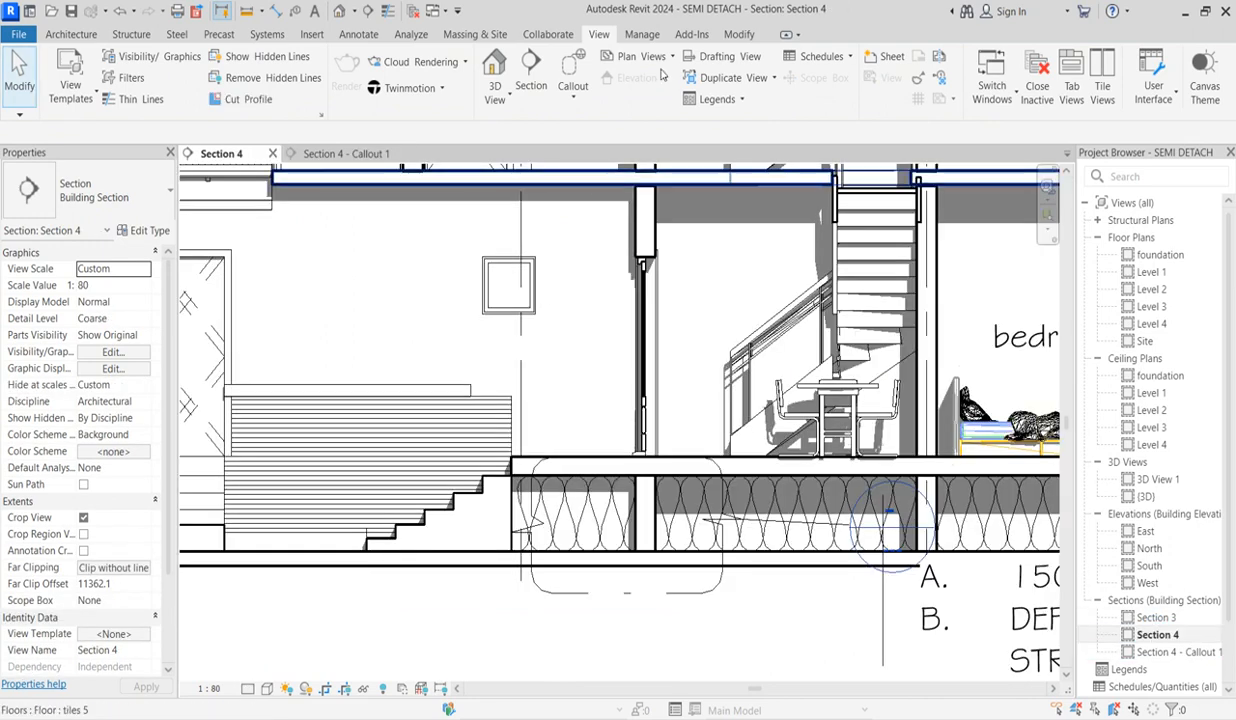
left_click(573, 70)
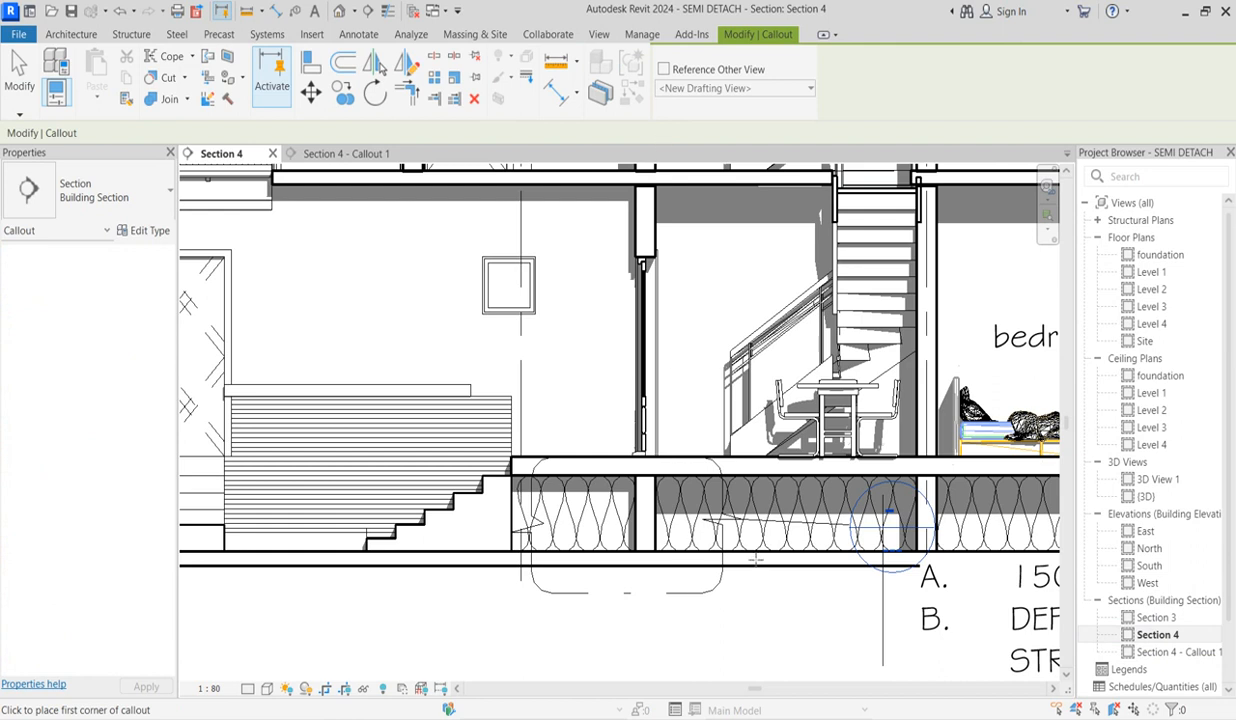
left_click(548, 472)
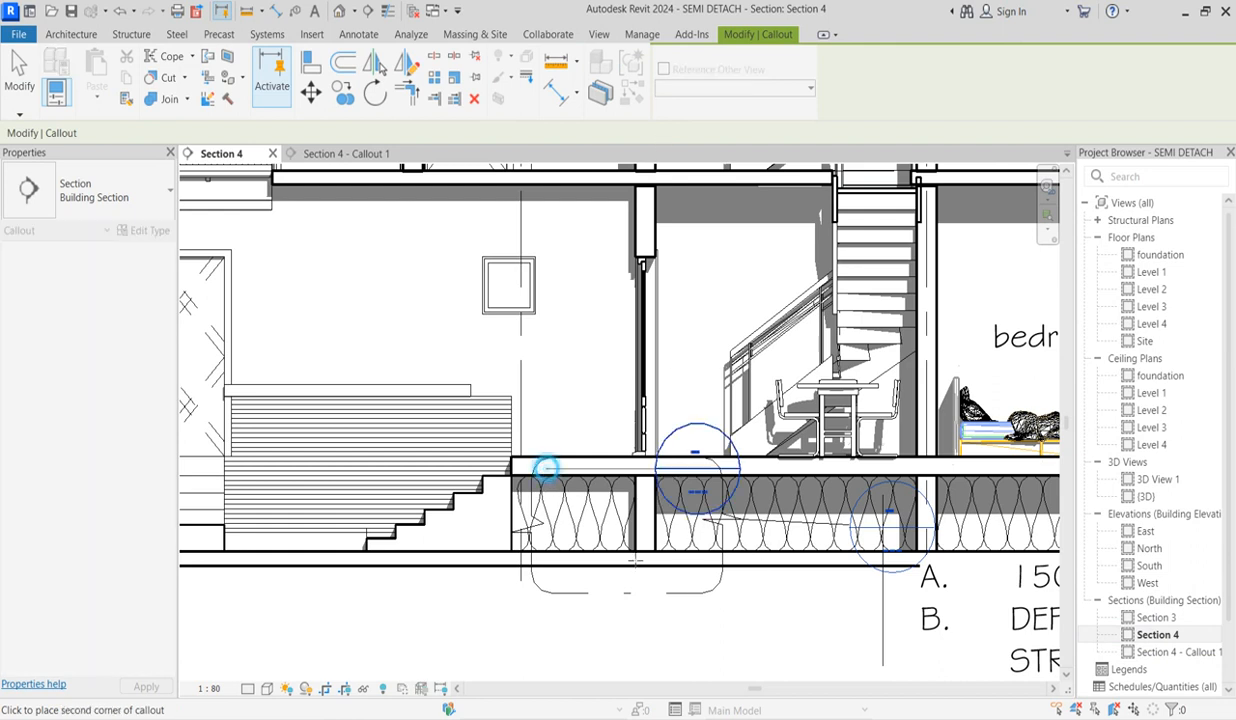
left_click(709, 626)
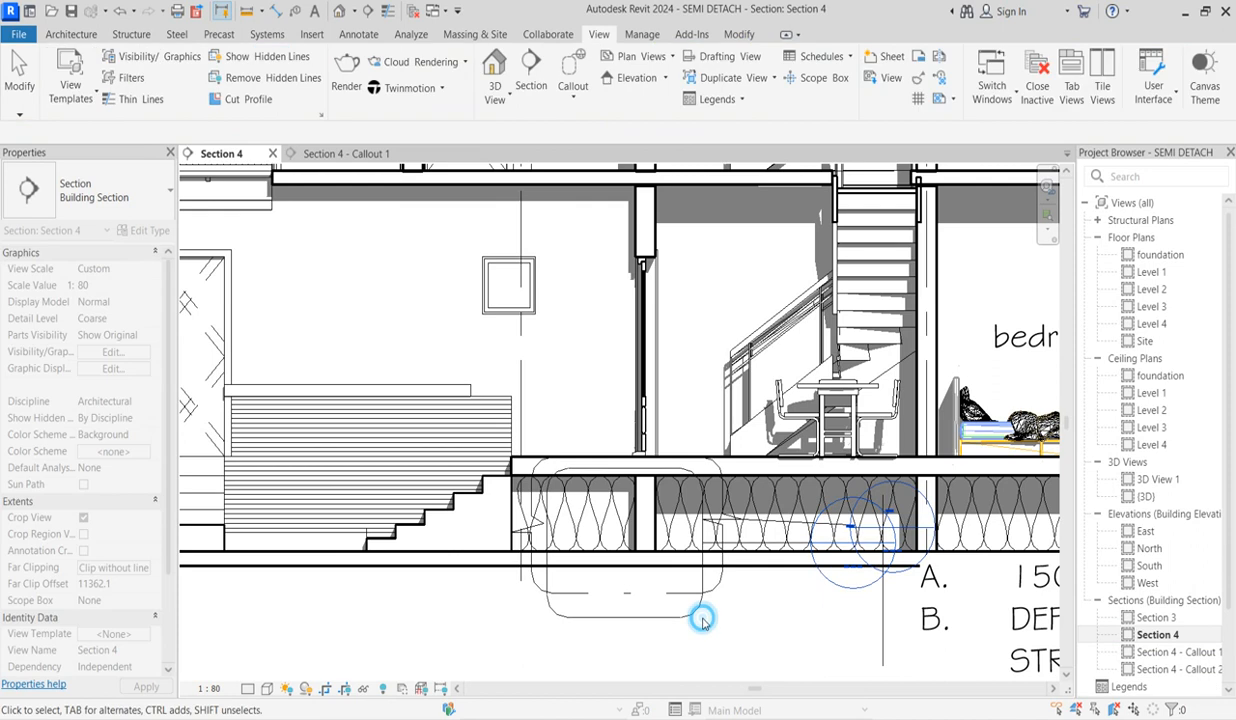
double_click(1178, 669)
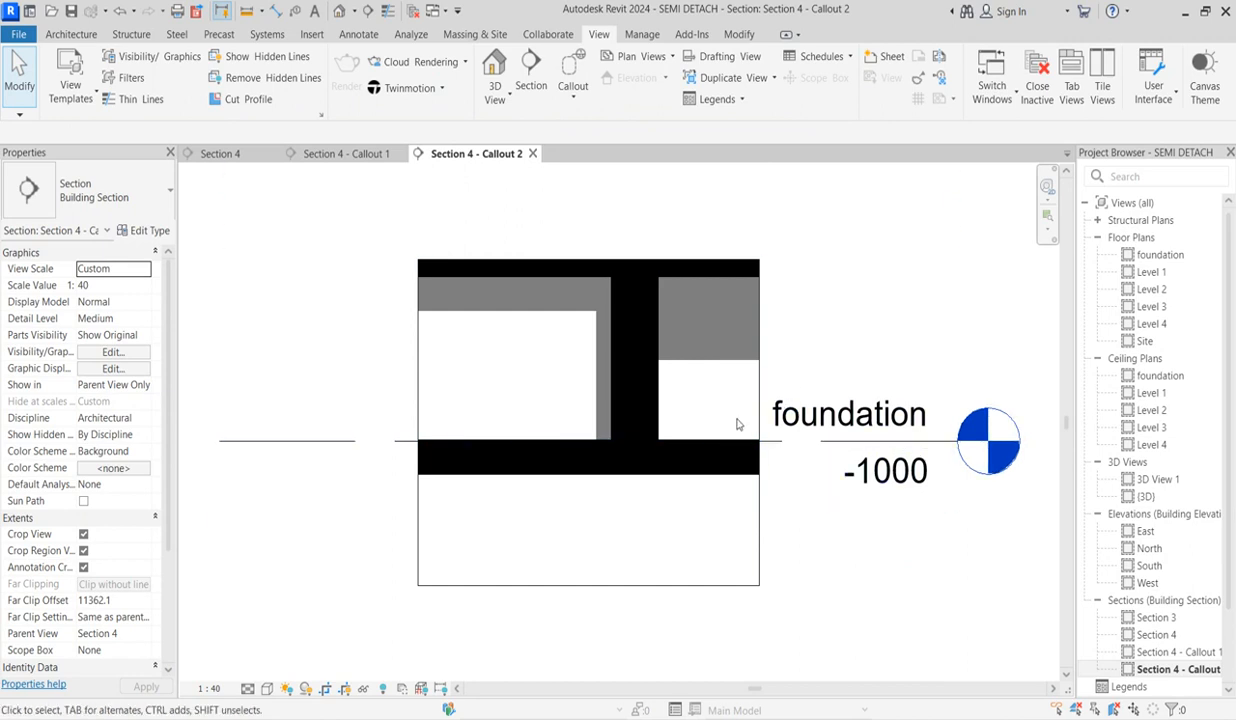
- Delete the rectangular callout view, Section 4 - Callout 2
scroll(746, 397, "down", 3)
scroll(740, 420, "up", 2)
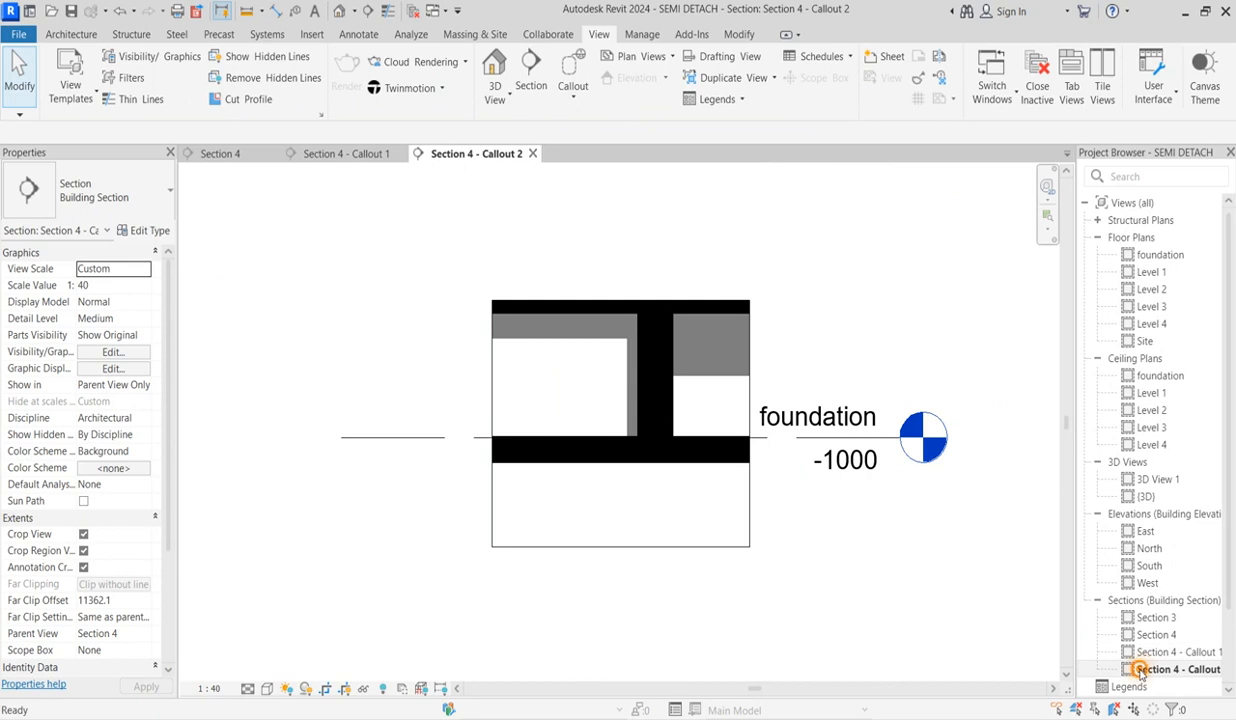
right_click(1100, 652)
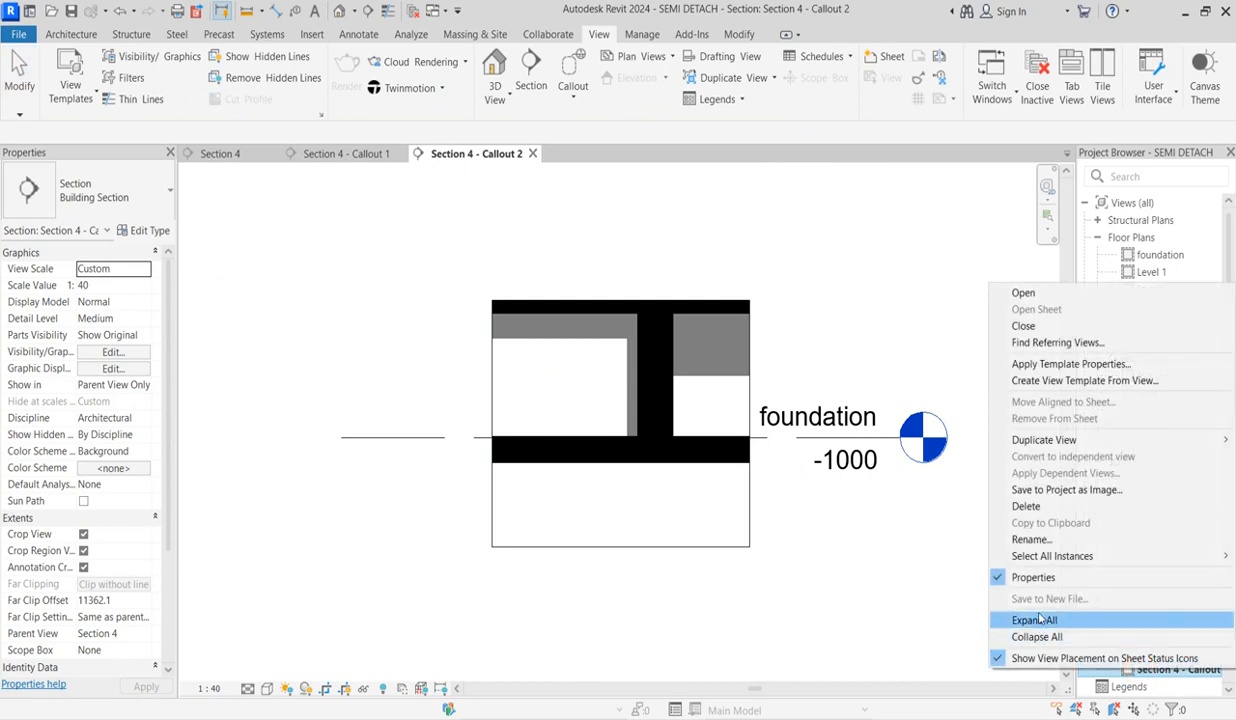
left_click(1026, 506)
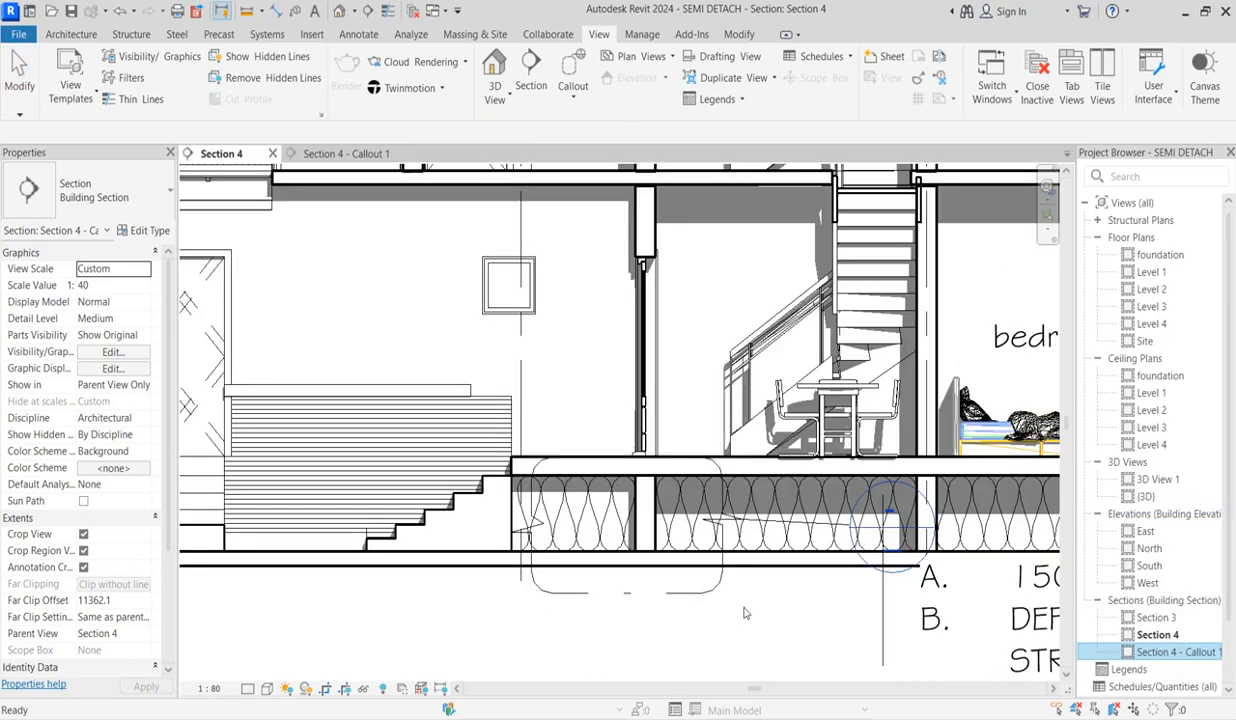
- Reopen the sketched callout view and rename it as foundation detail
left_click(699, 602)
scroll(699, 605, "up", 1)
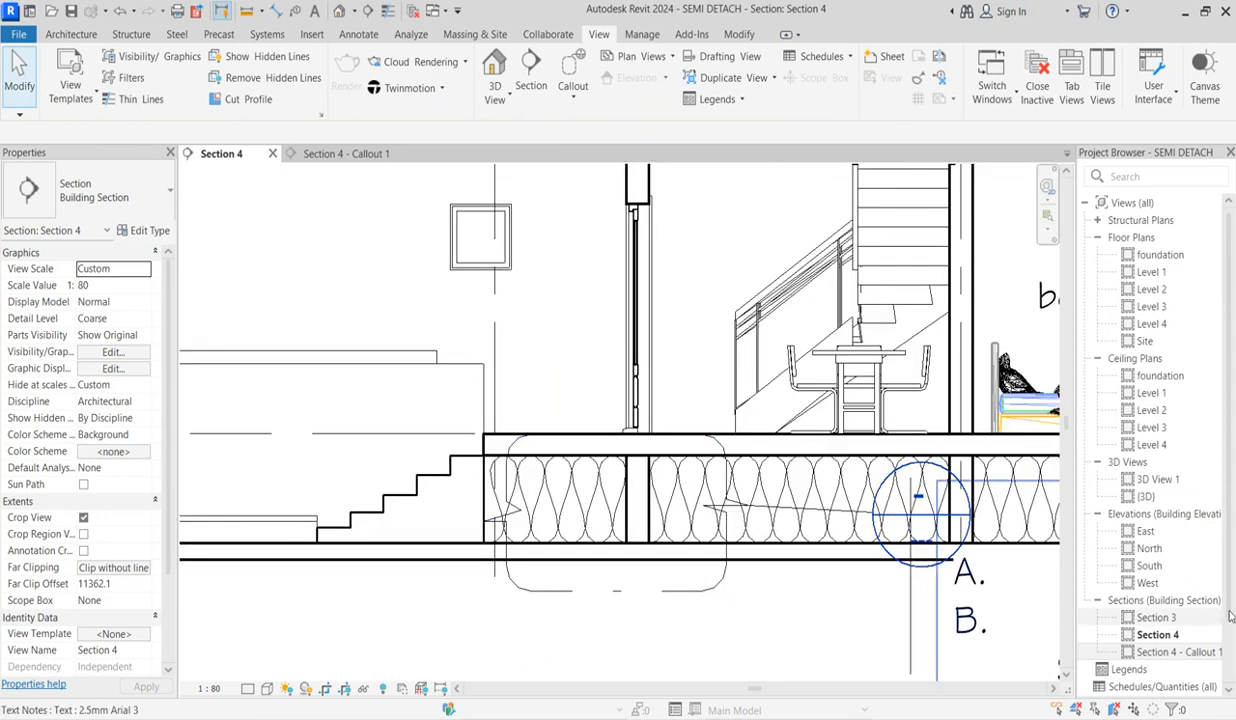
double_click(1165, 652)
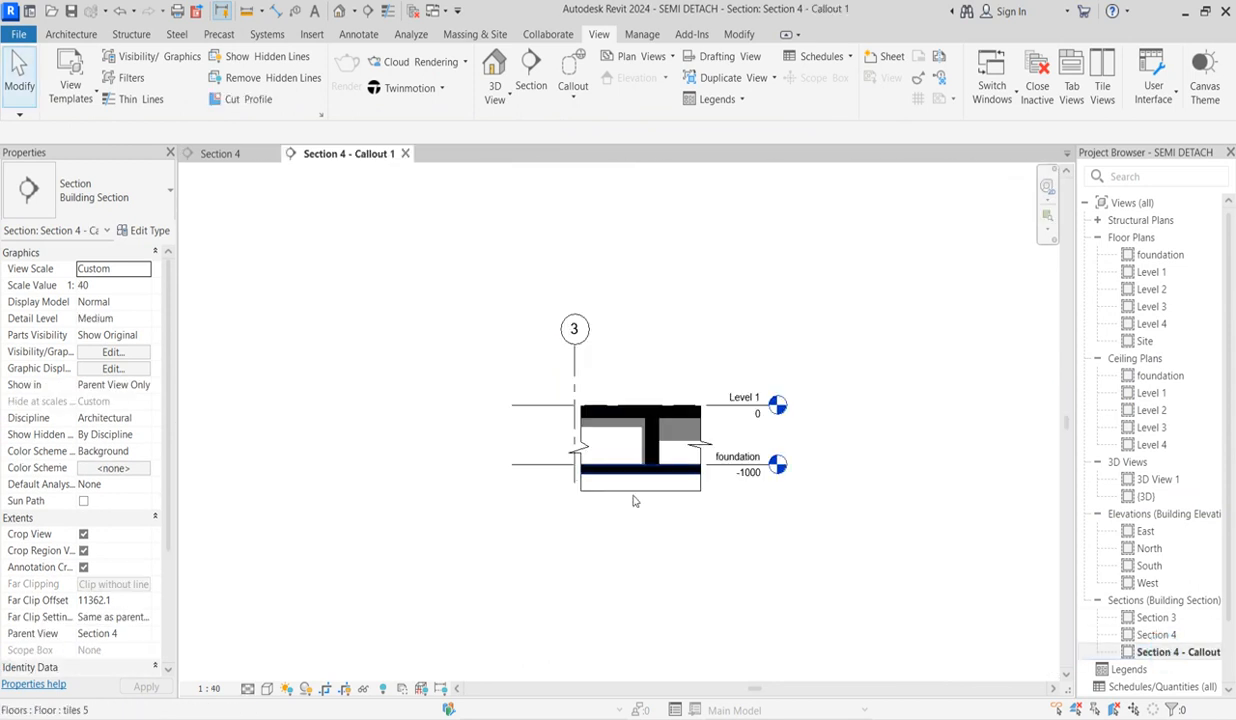
right_click(1199, 655)
left_click(1000, 520)
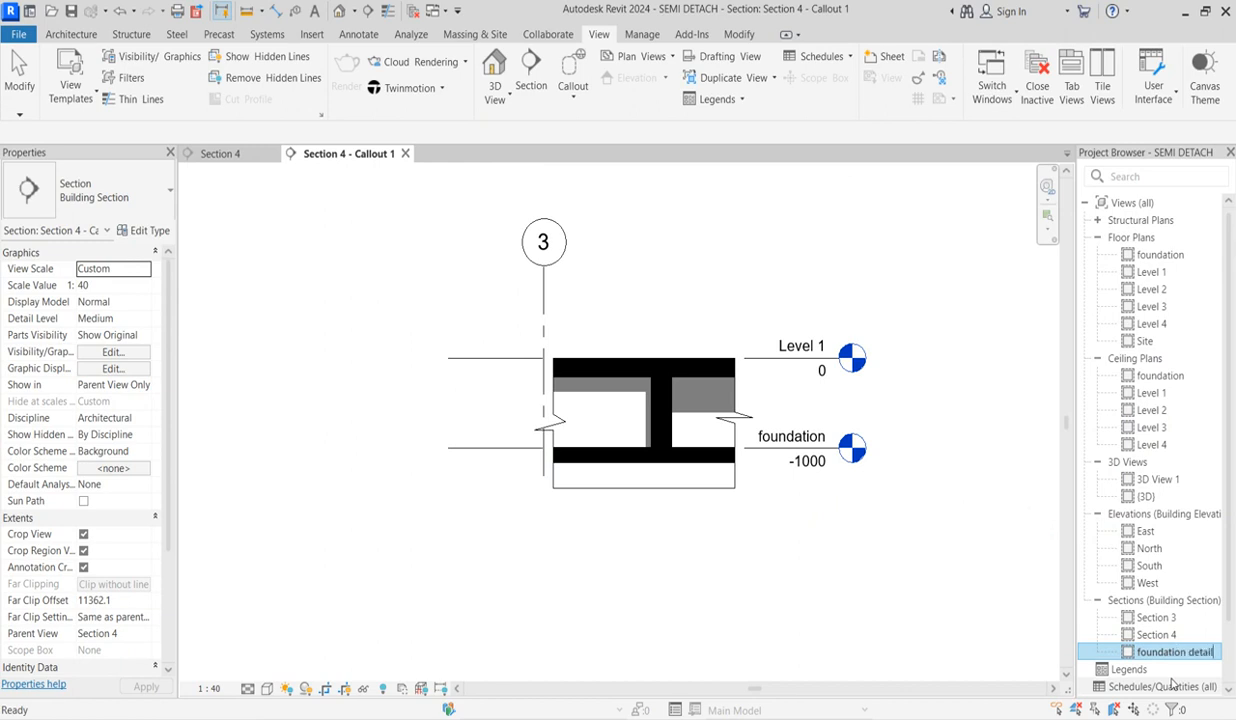
left_click(938, 574)
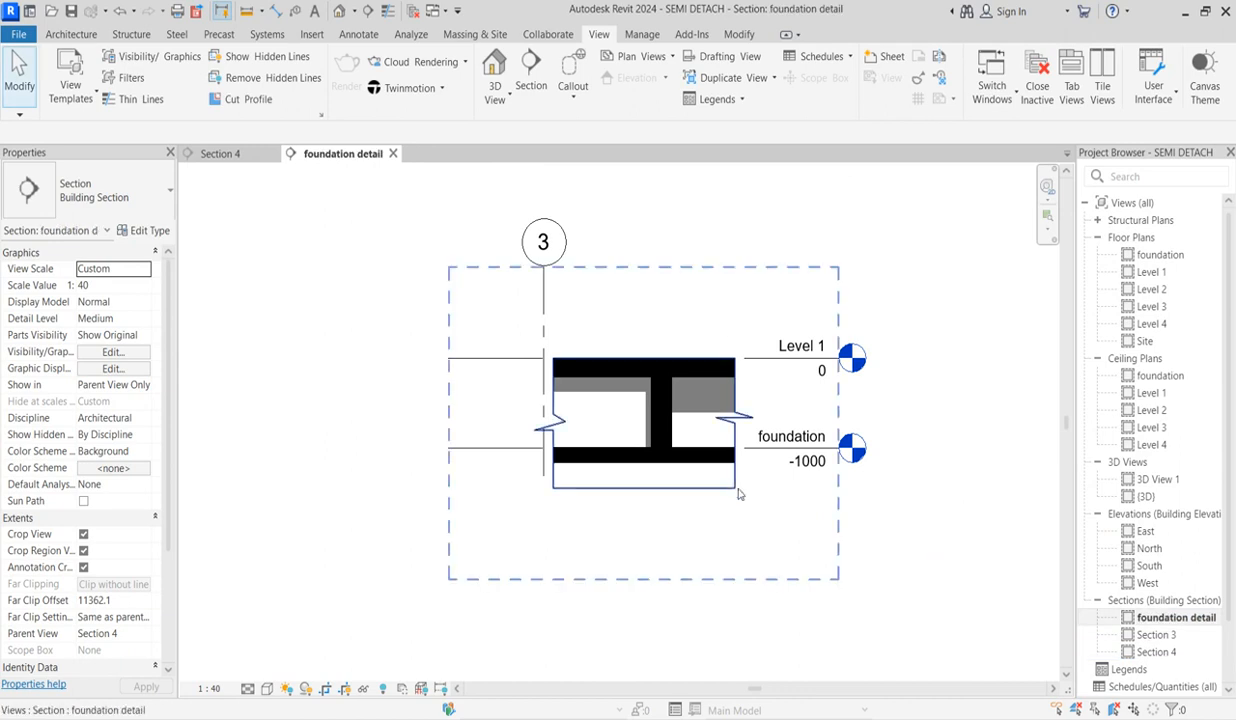
scroll(682, 455, "up", 2)
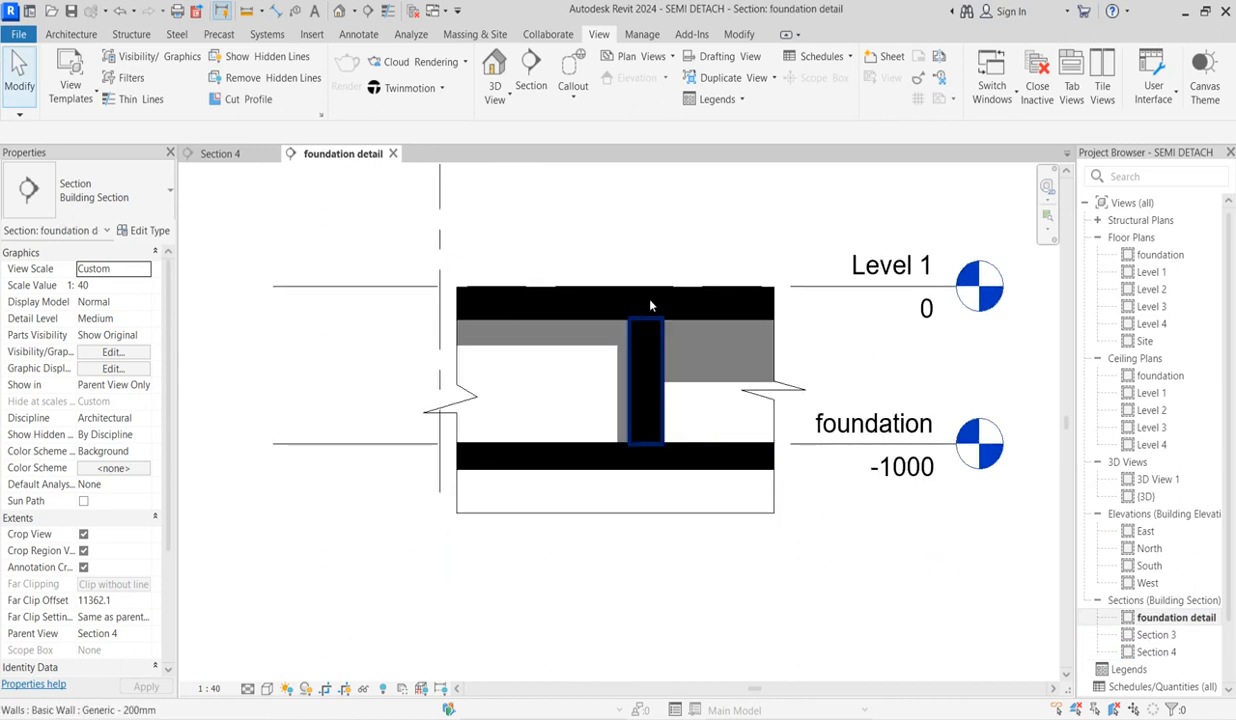
- Edit the foundation detail's crop profile, shifting its left side and break line inward to just left of the foundation wall
left_click(488, 316)
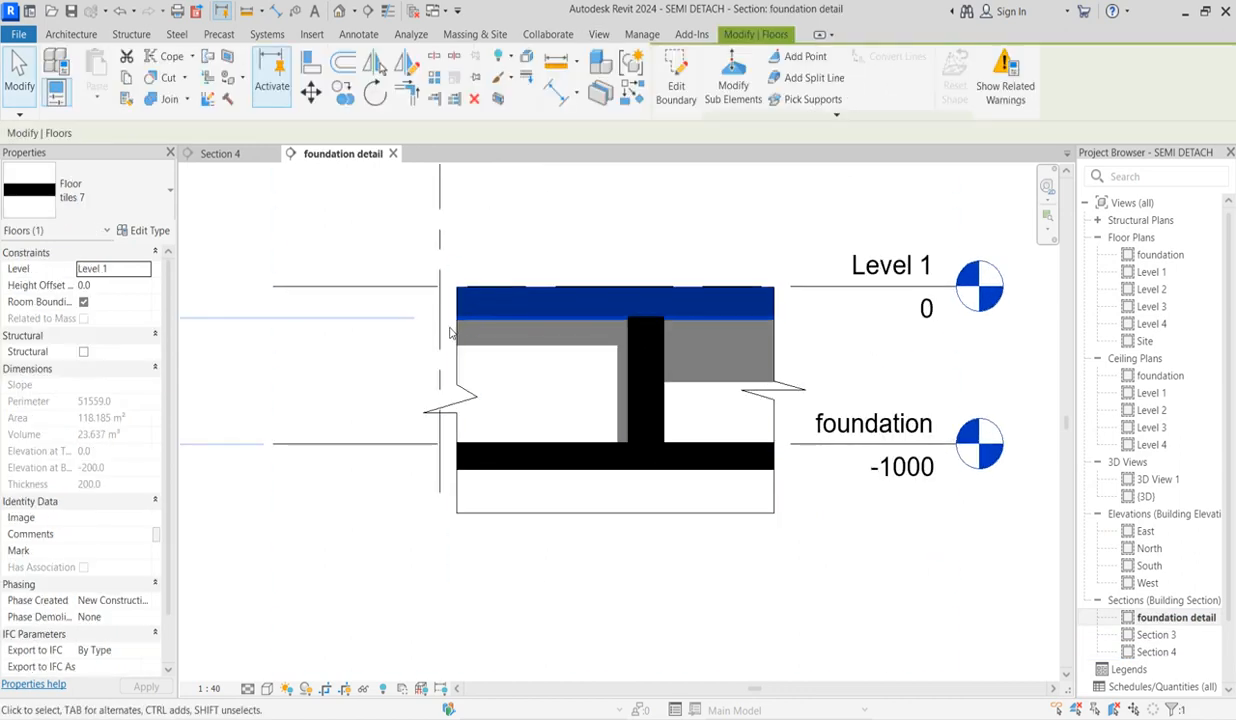
left_click(459, 377)
mouse_move(454, 335)
left_mouse_down()
mouse_move(519, 345)
mouse_move(459, 337)
left_mouse_up()
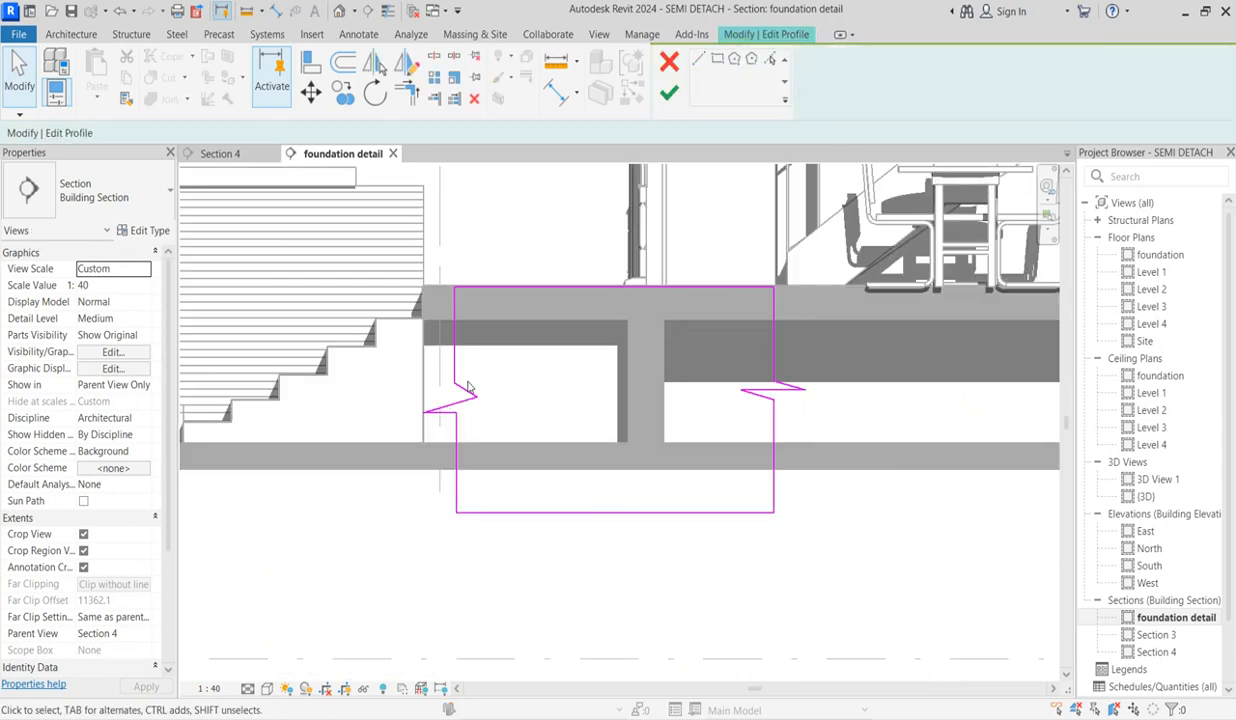
left_click_drag(369, 233, 535, 566)
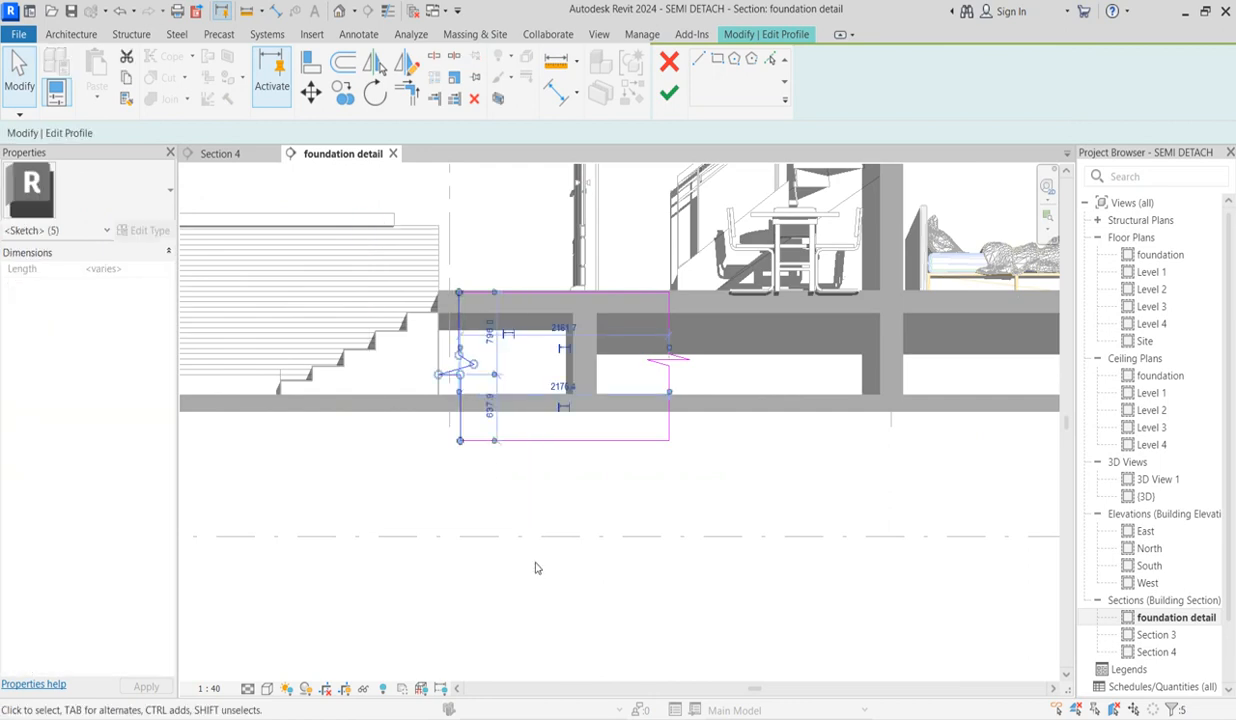
key("Right")
key("Right")
key("Right")
key("Right")
key("Right")
key("Right")
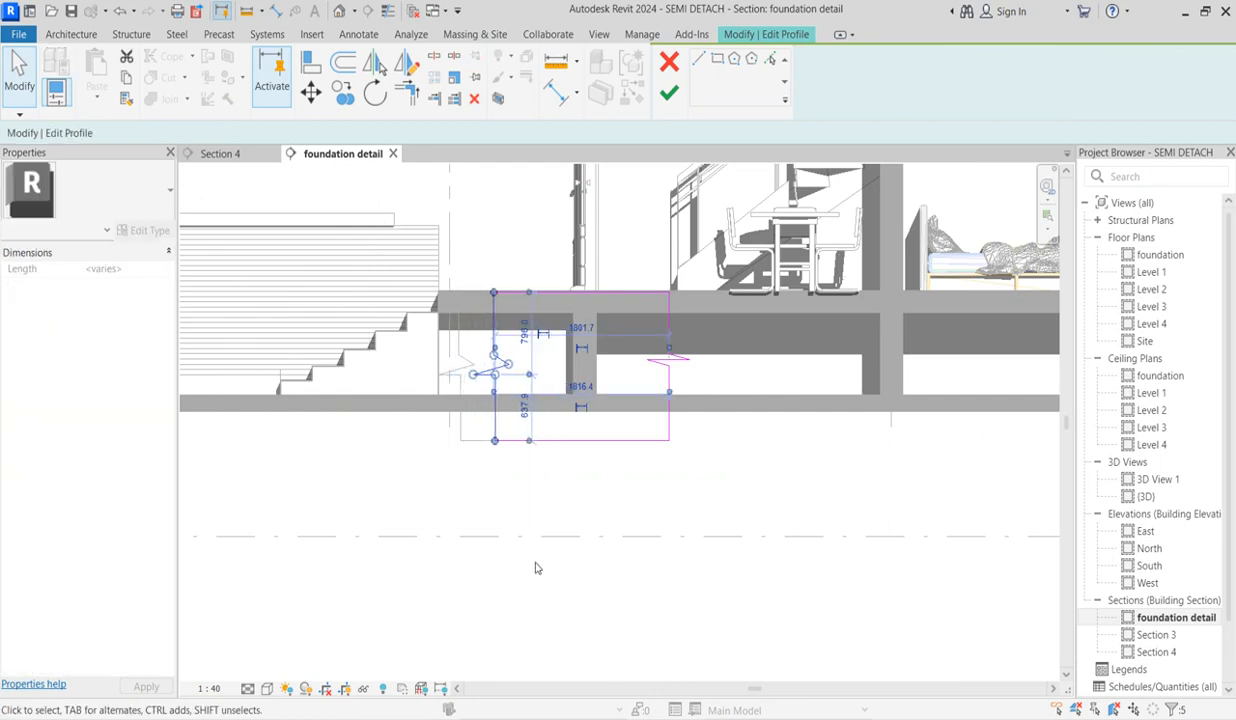
key("Right")
key("Right")
key("Right")
key("Right")
key("Right")
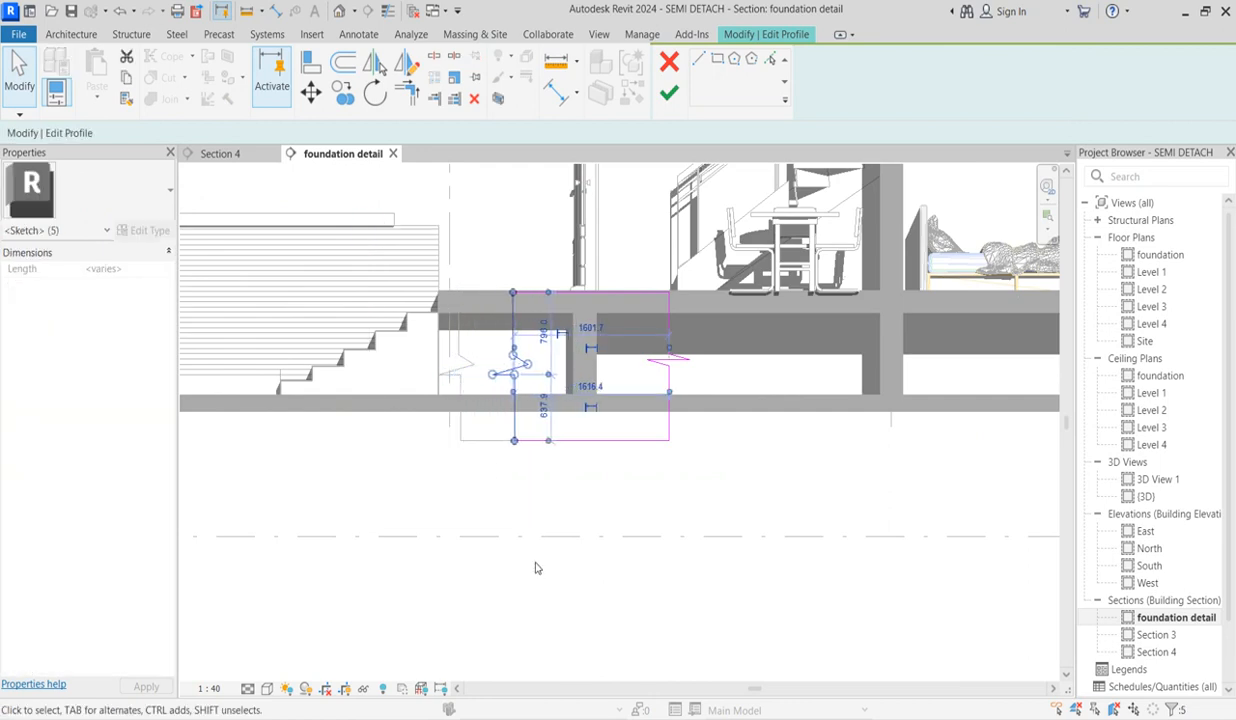
- Shift the crop profile's right side and break line inward, making the profile about 1496 mm wide, and finish the crop edit
left_click_drag(610, 238, 711, 515)
key("Left")
key("Left")
key("Left")
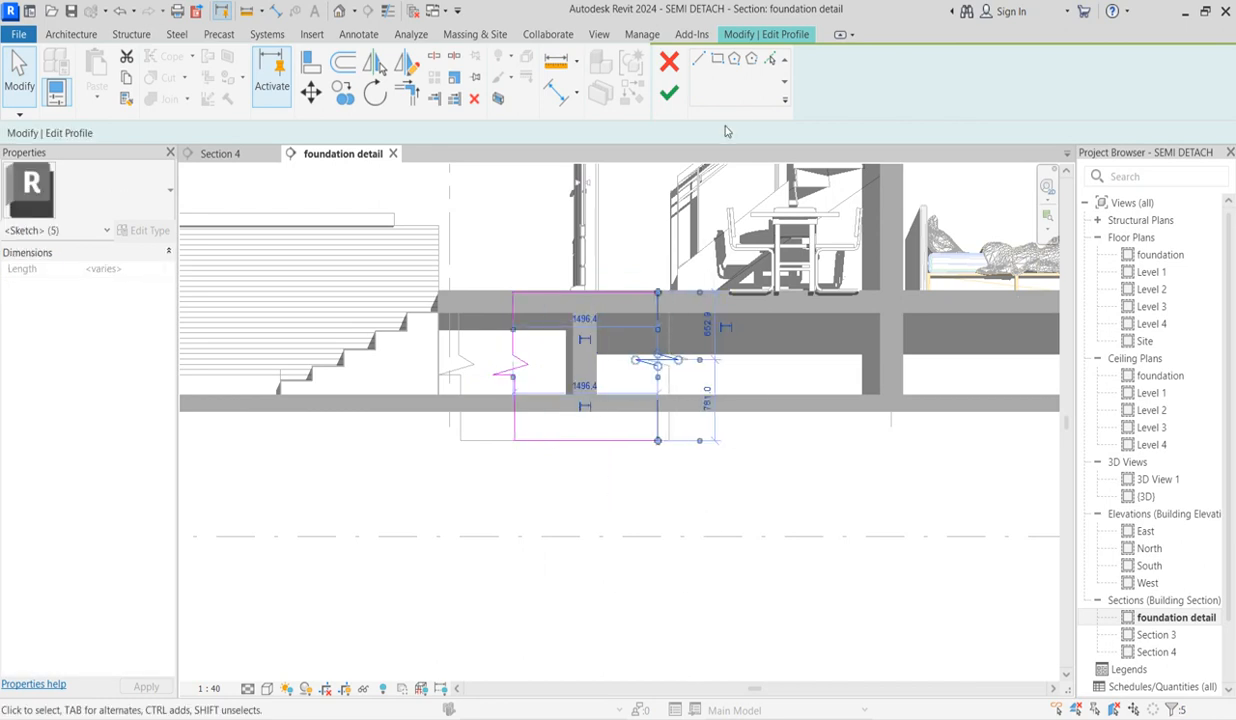
left_click(670, 95)
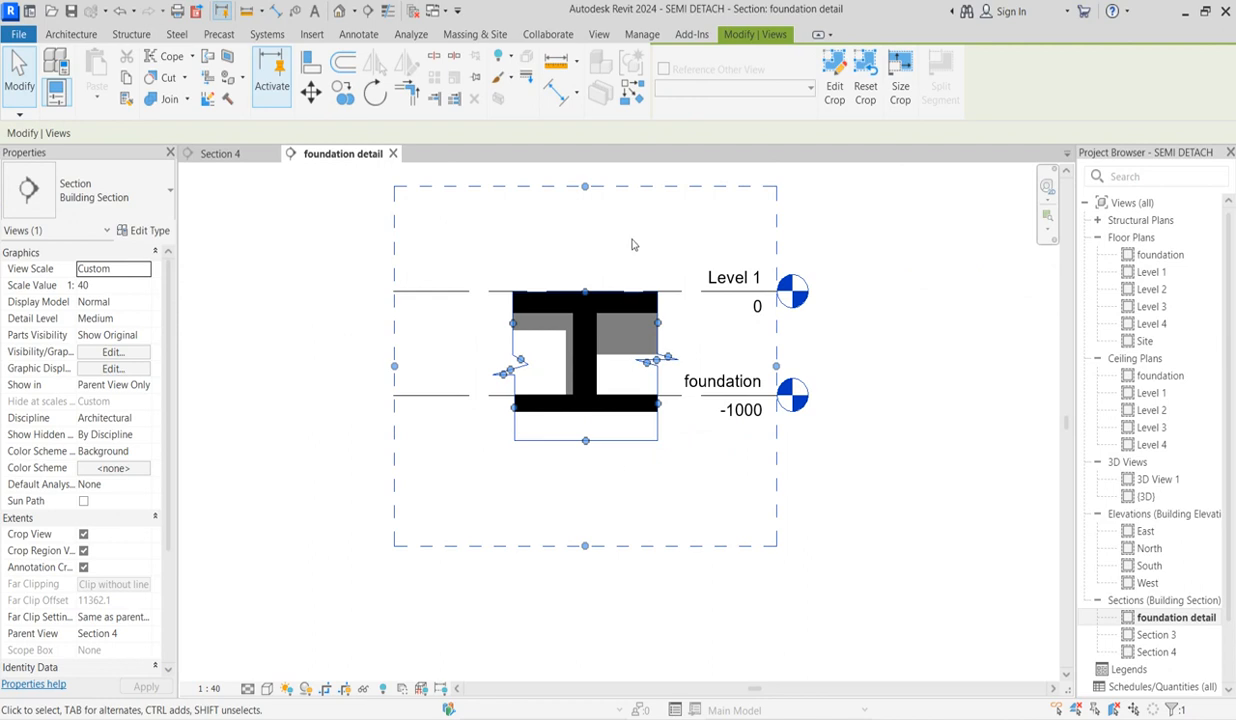
- Lower the crop region's upper edge below the Level 1 floor slab and examine the cropped detail
scroll(631, 244, "up", 4)
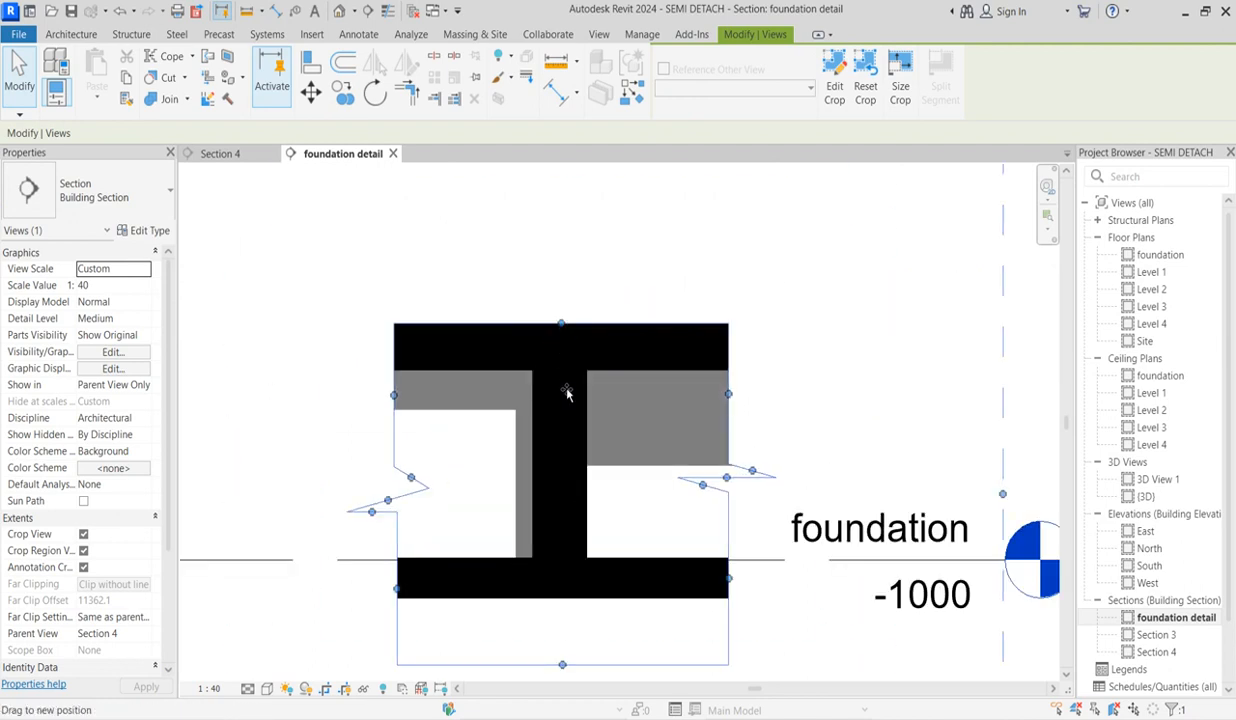
left_click_drag(566, 388, 567, 394)
left_click(786, 381)
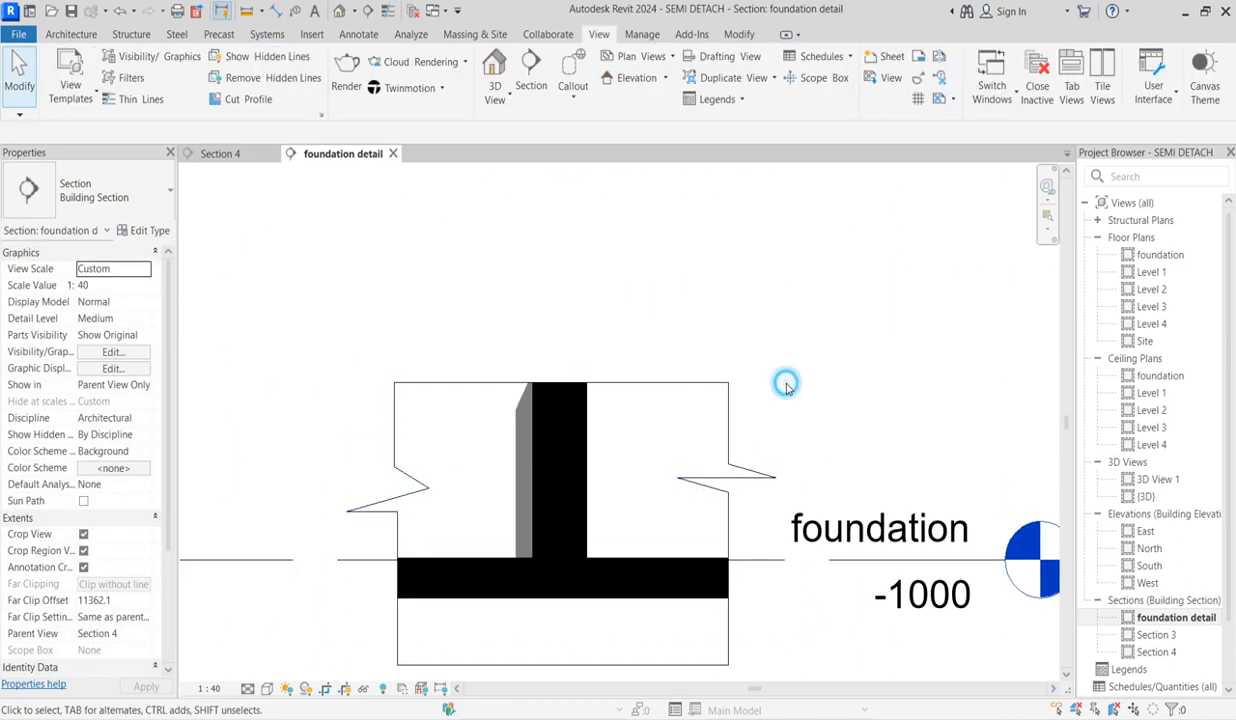
scroll(786, 381, "down", 3)
left_click(753, 411)
scroll(760, 415, "up", 3)
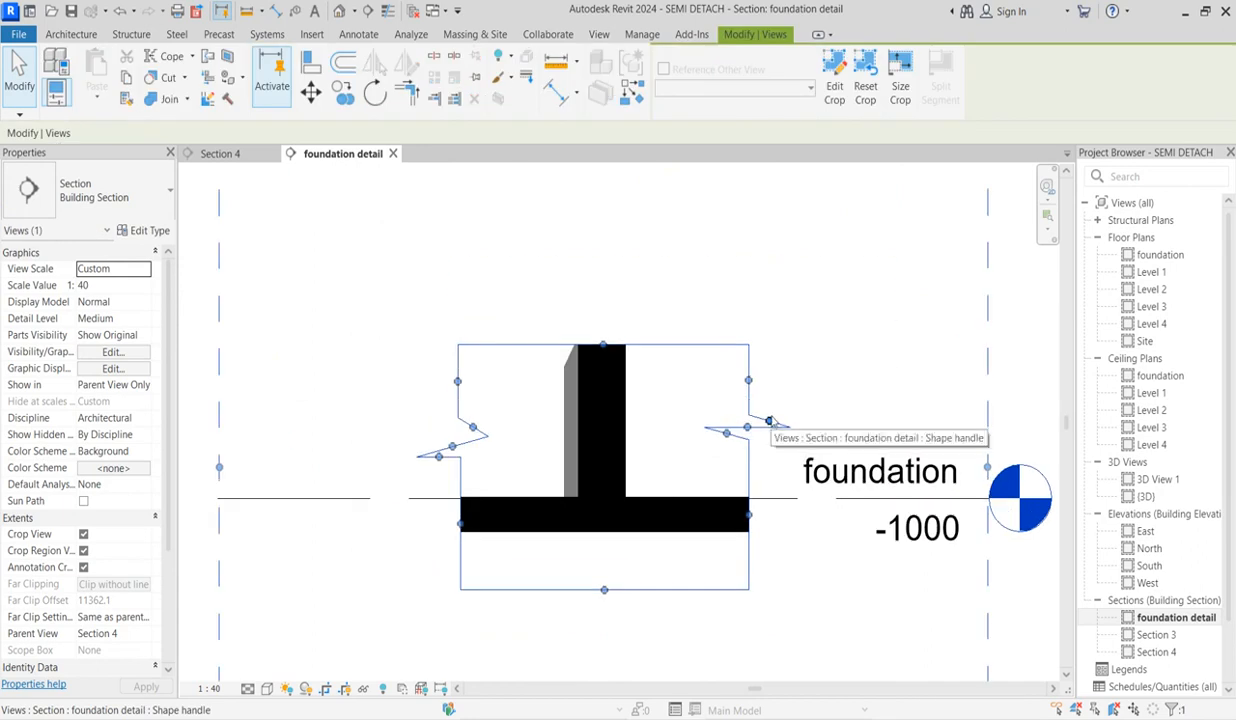
left_click(795, 380)
scroll(767, 384, "down", 3)
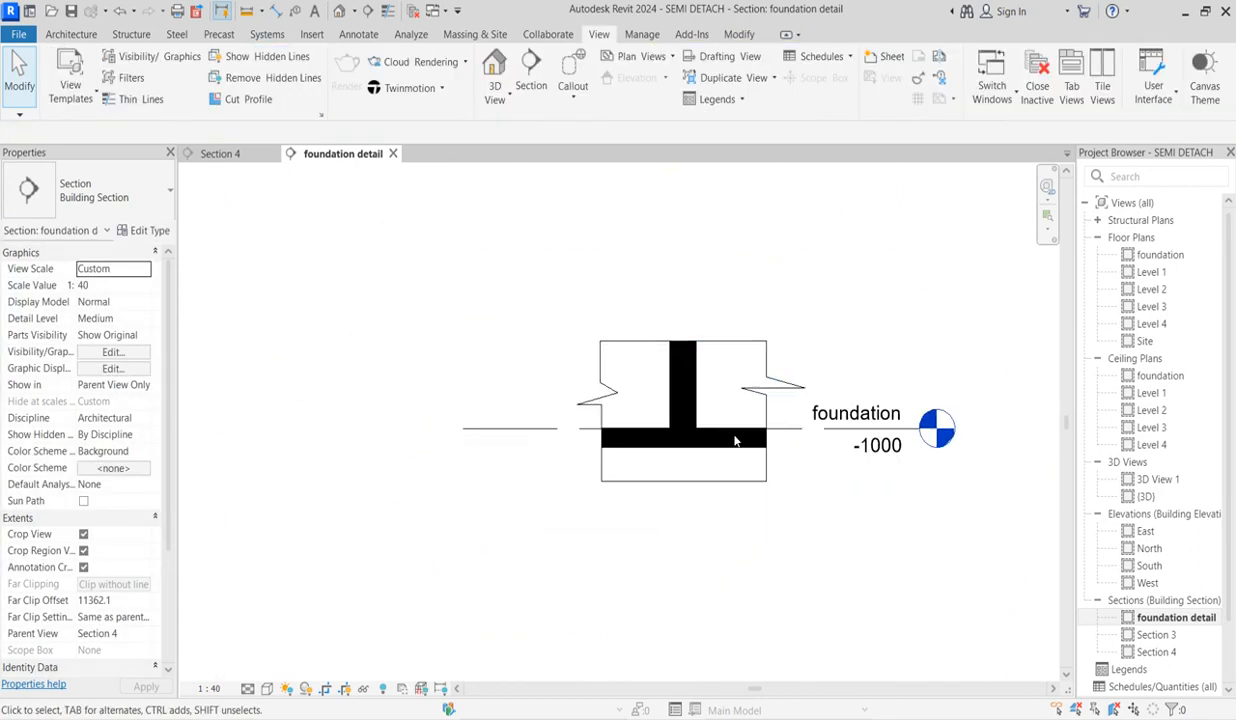
scroll(690, 486, "up", 2)
scroll(649, 538, "down", 2)
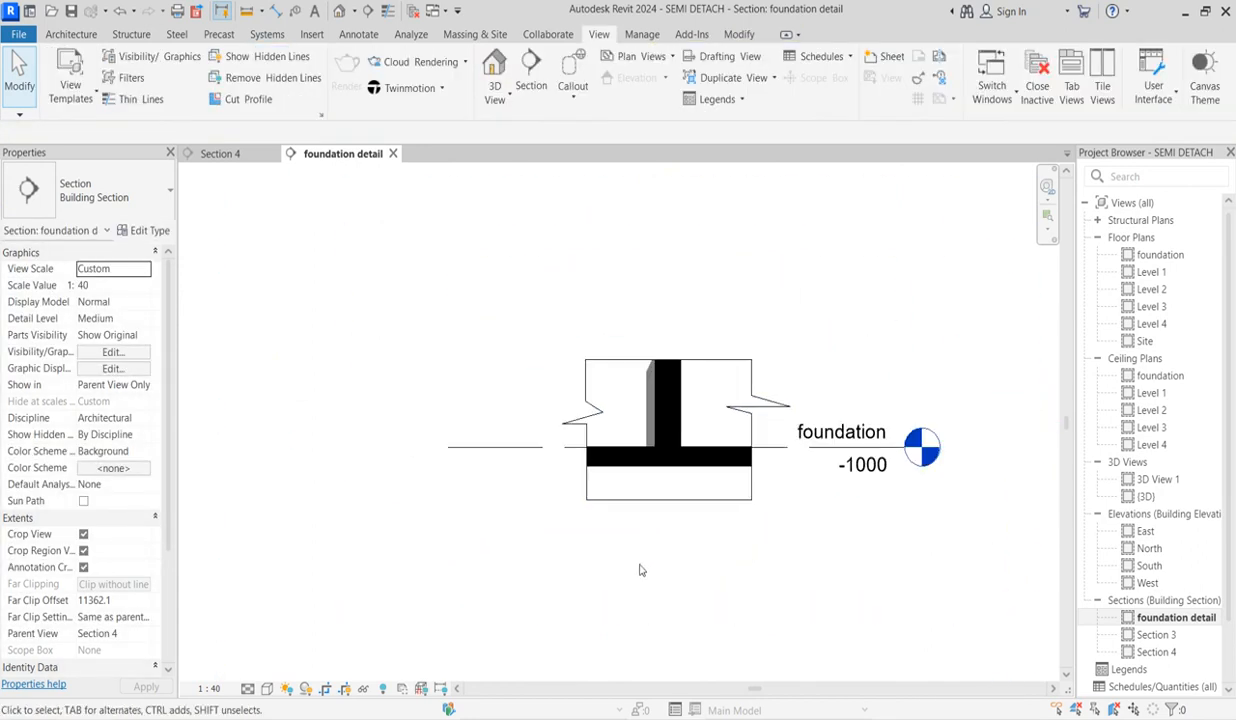
scroll(657, 405, "up", 2)
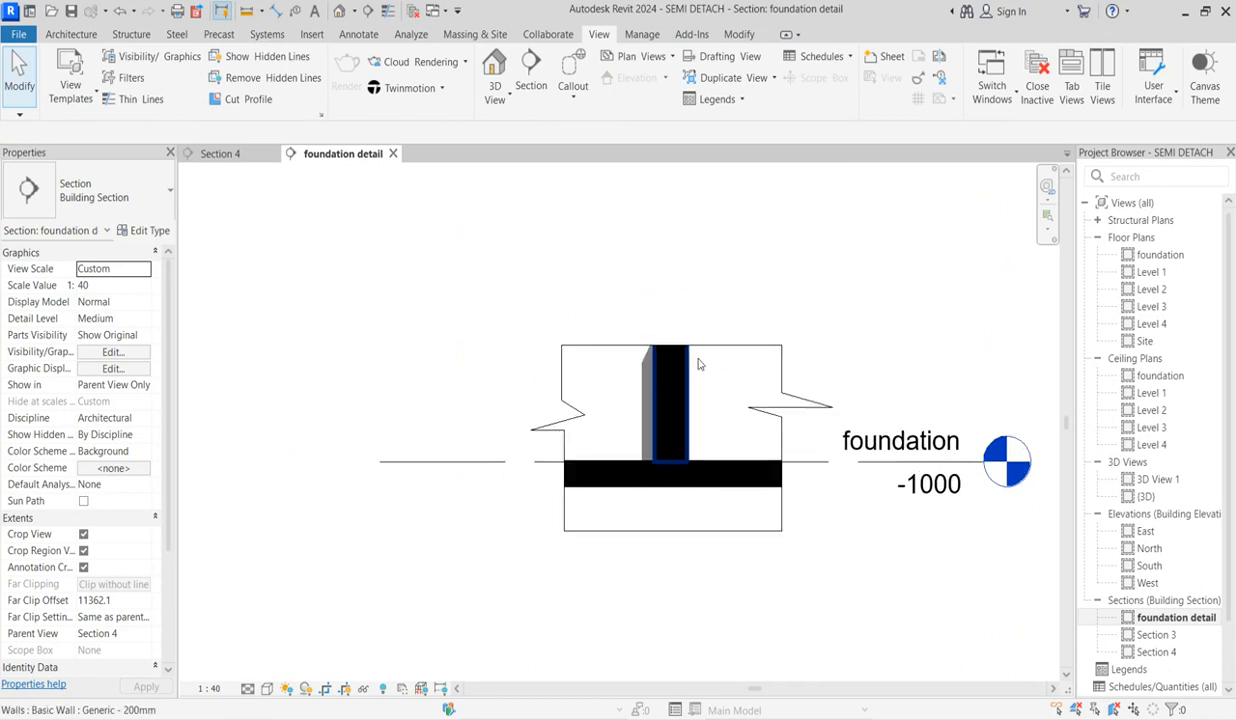
- Raise the crop region's upper edge to slightly above the Level 1 floor slab
left_click(675, 349)
left_click_drag(675, 349, 672, 262)
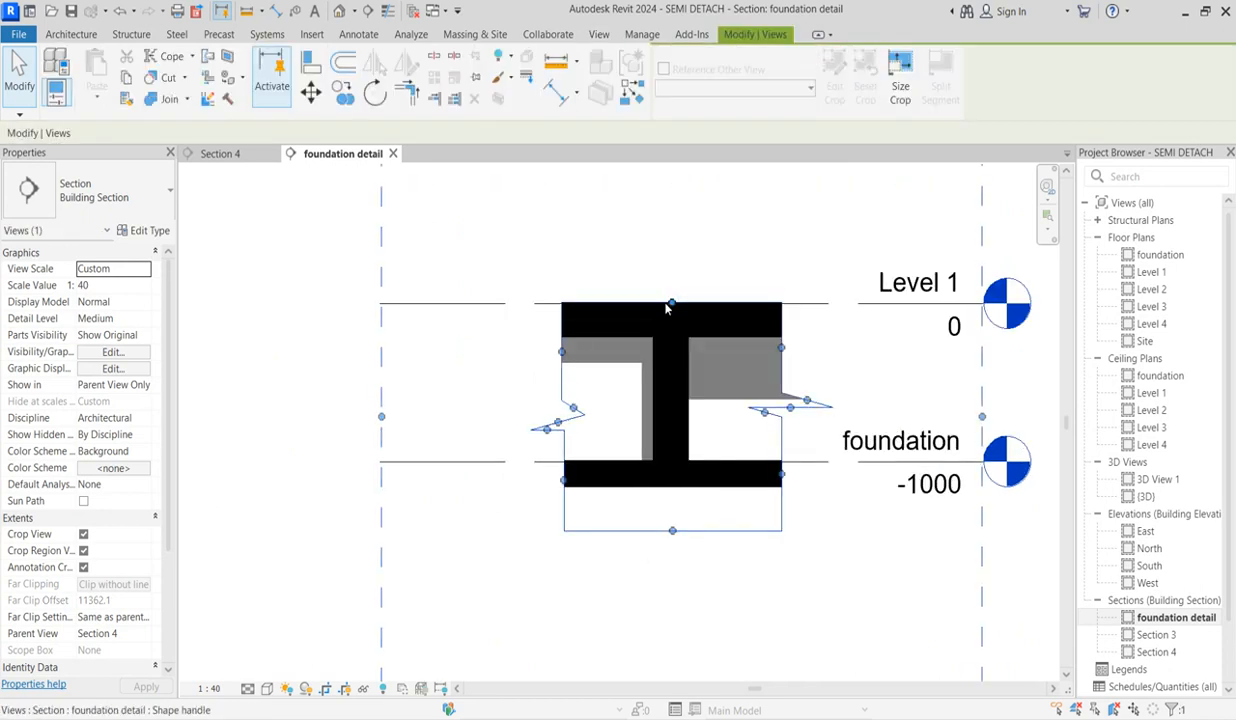
scroll(672, 306, "up", 2)
mouse_move(672, 306)
left_mouse_down()
mouse_move(674, 287)
mouse_move(686, 291)
mouse_move(673, 287)
mouse_move(683, 315)
mouse_move(670, 309)
left_mouse_up()
scroll(686, 291, "up", 2)
left_click(676, 276)
scroll(648, 340, "down", 2)
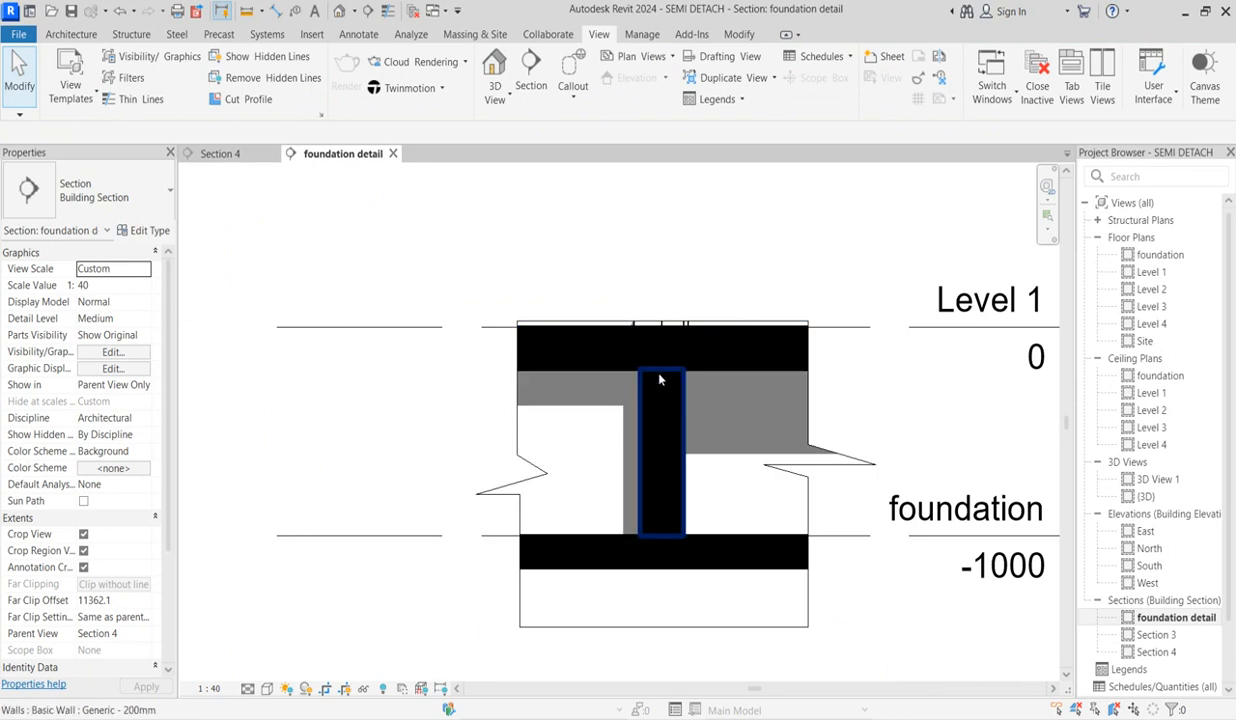
- Override the Level 1 floor's graphics by element in this view, turning off its foreground cut pattern
left_click(610, 369)
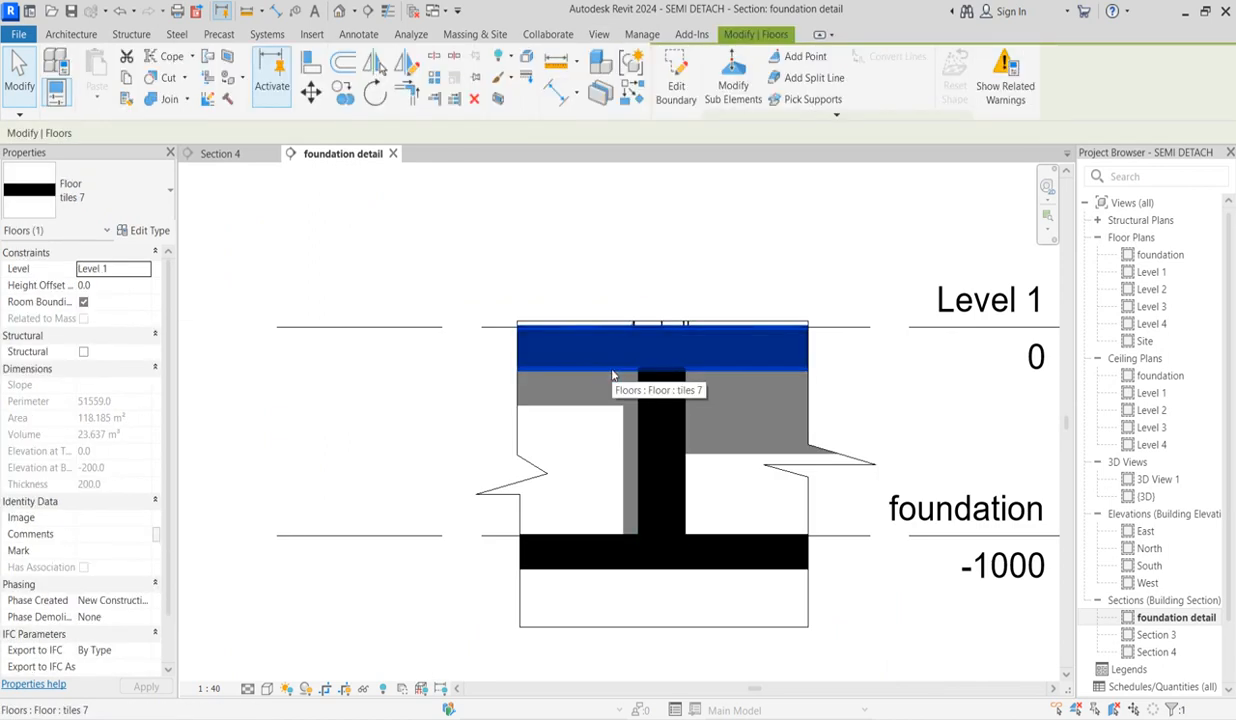
right_click(603, 364)
mouse_move(690, 432)
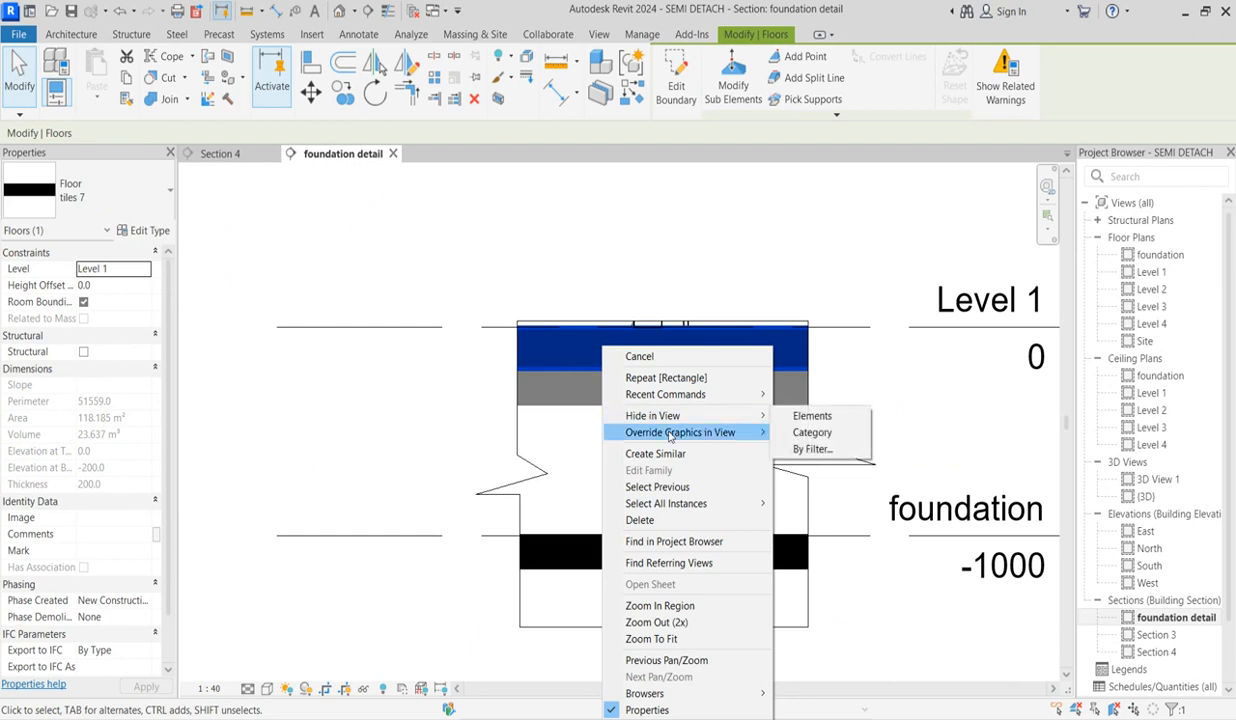
left_click(815, 432)
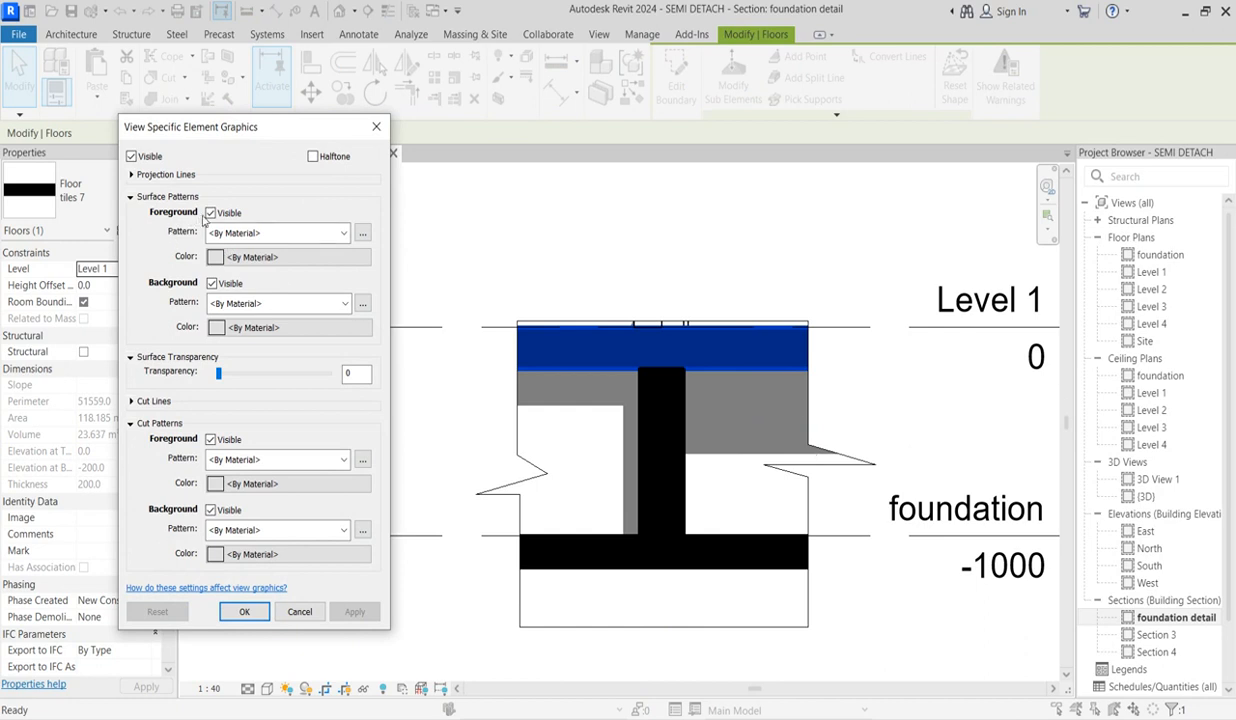
left_click(210, 440)
left_click(362, 613)
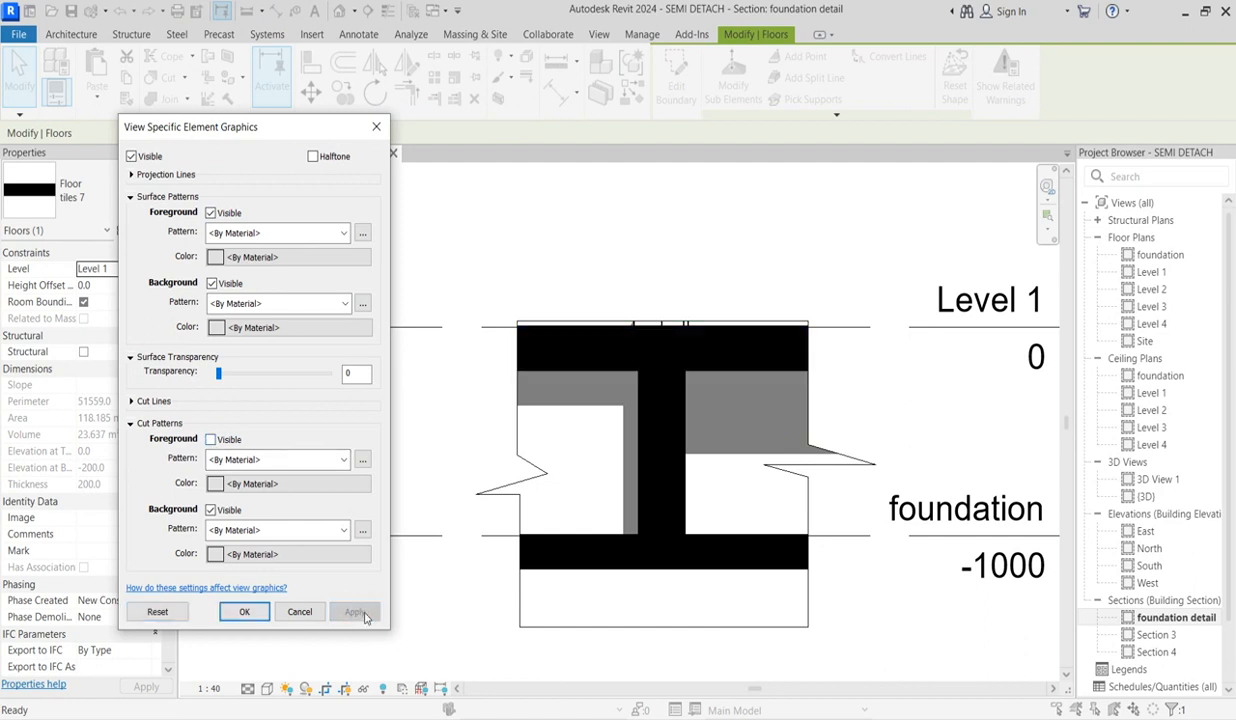
left_click(244, 612)
key("Escape")
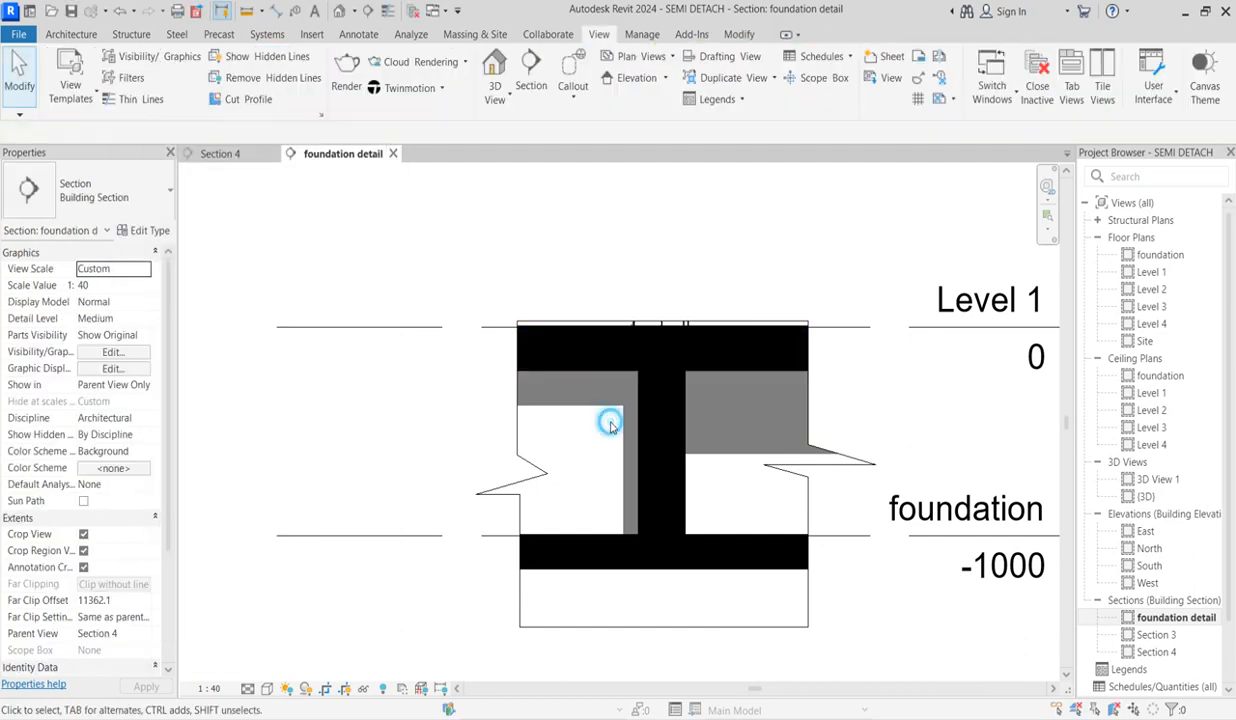
- Try deleting the overlapping Level 1 floors and the in-place walls behind them, and undo the deletions
left_click(614, 366)
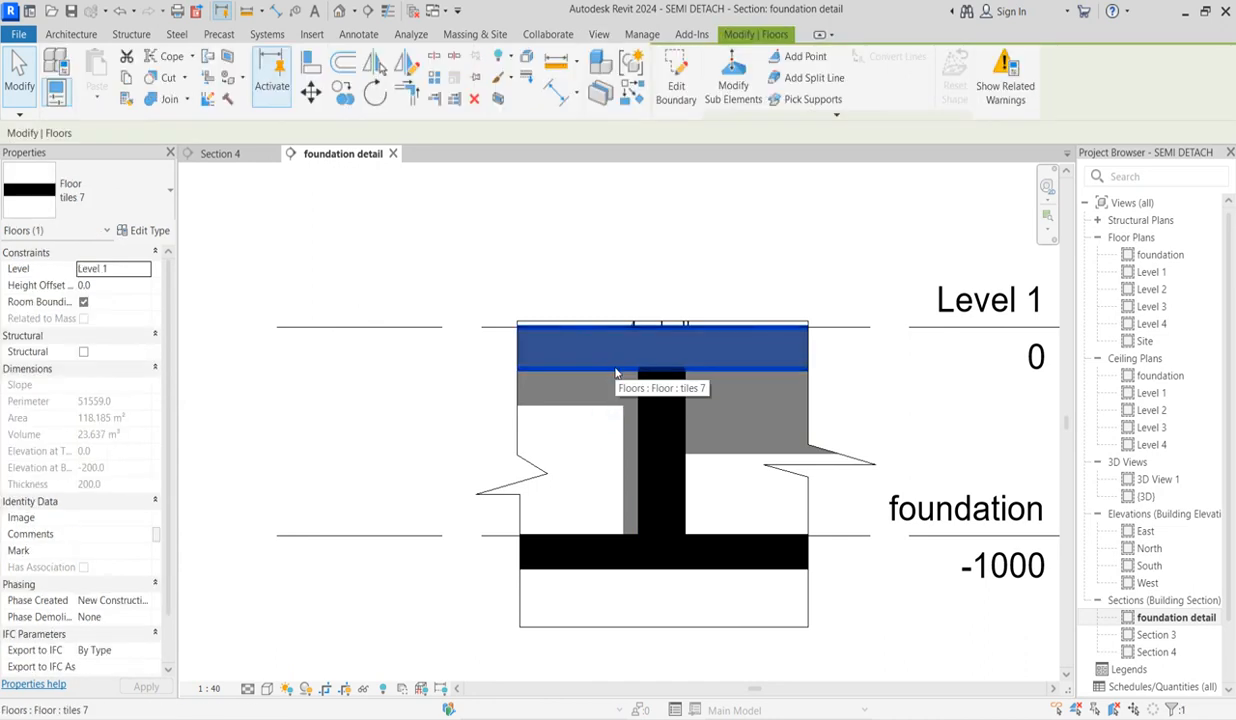
key("Escape")
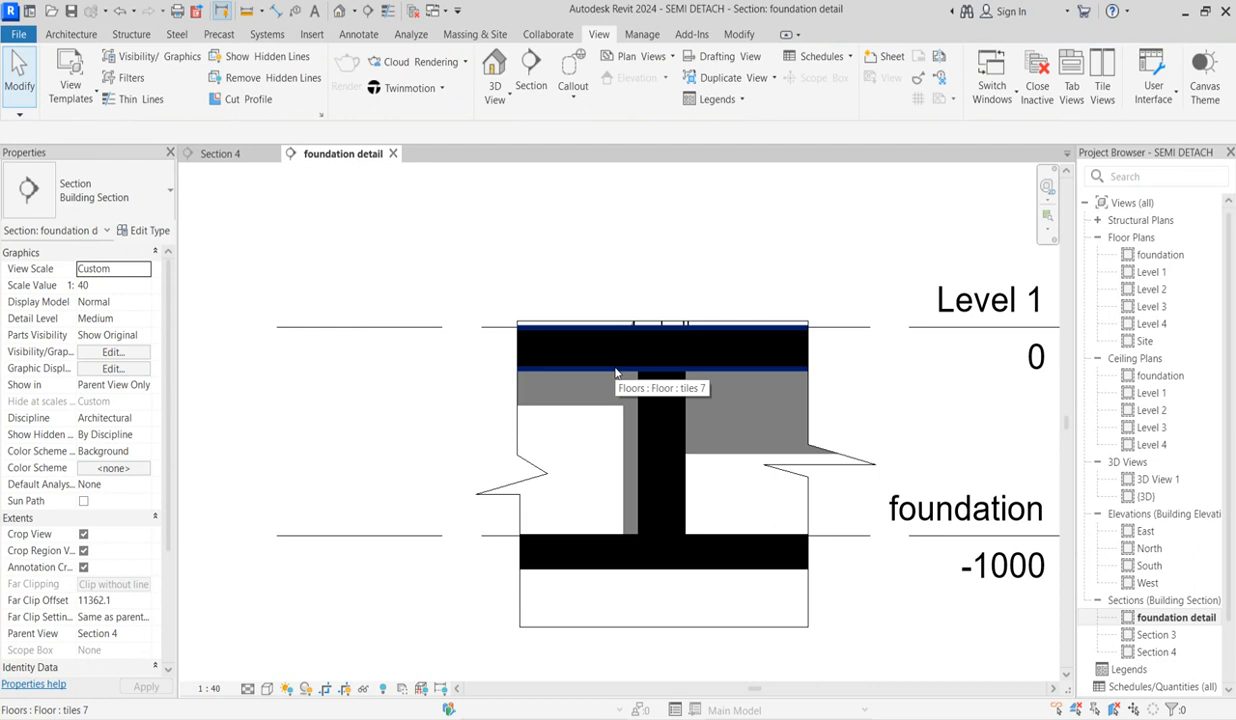
left_click(616, 372)
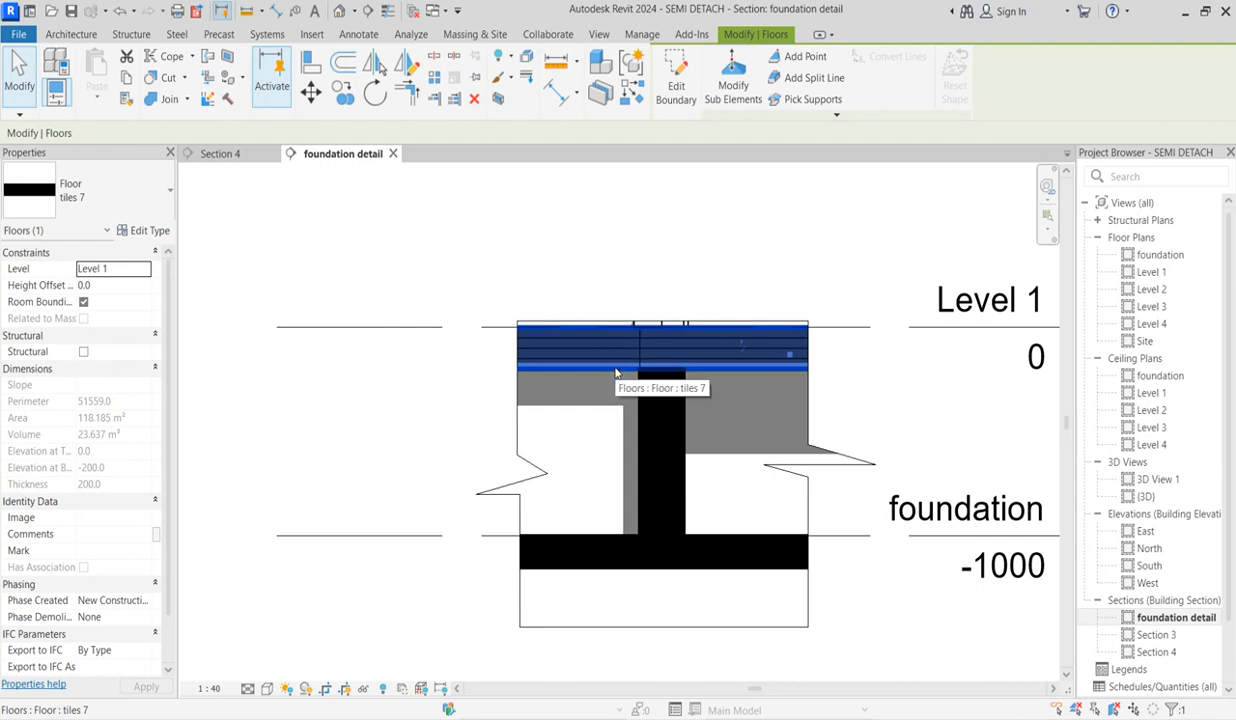
key("Escape")
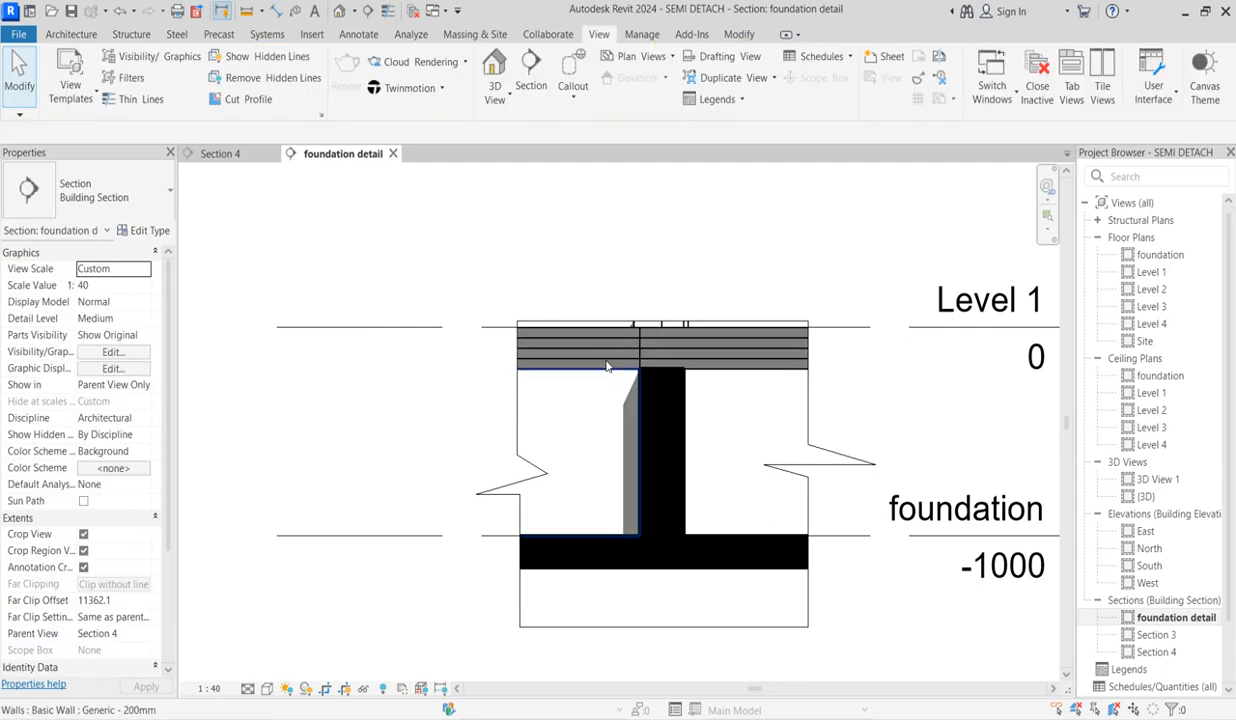
left_click(607, 354)
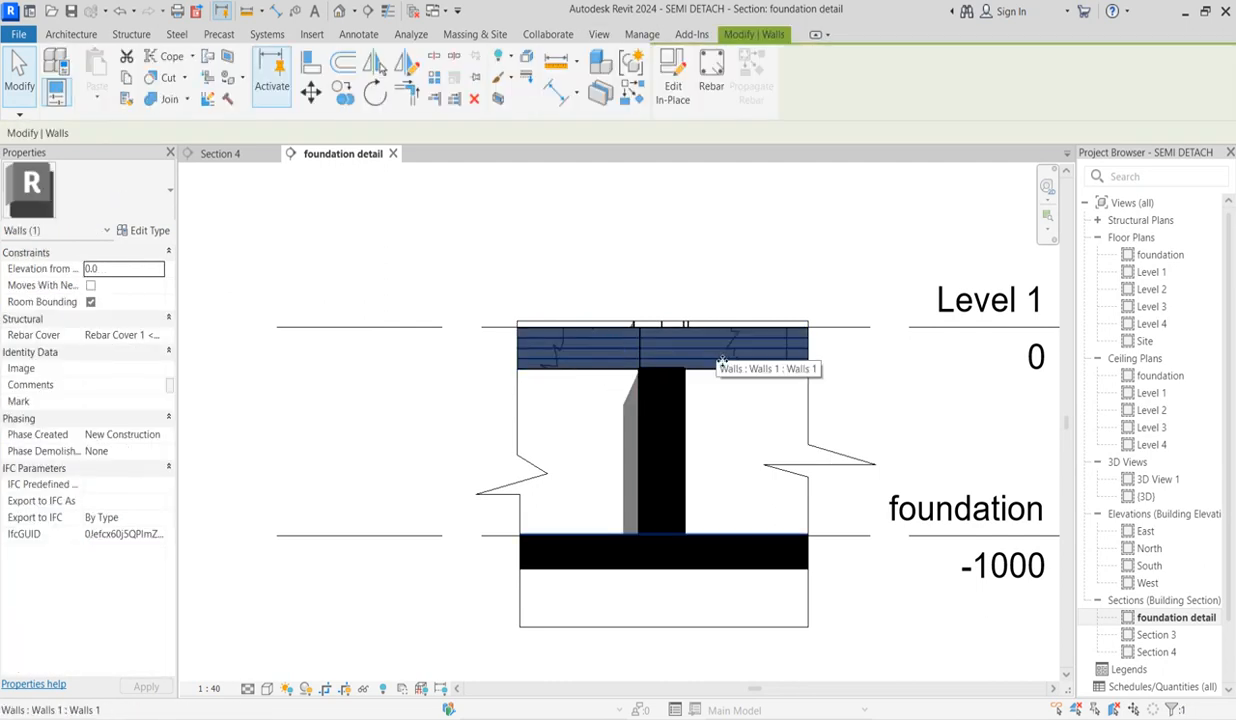
key("Escape")
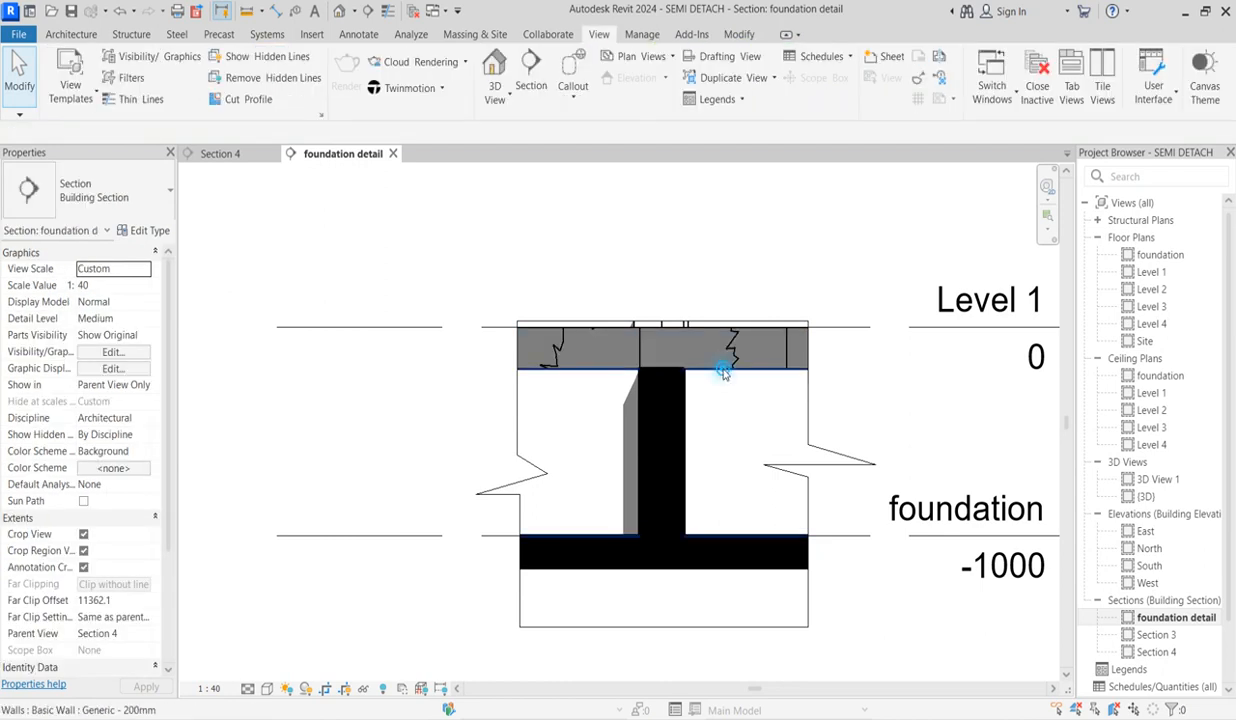
left_click(717, 400)
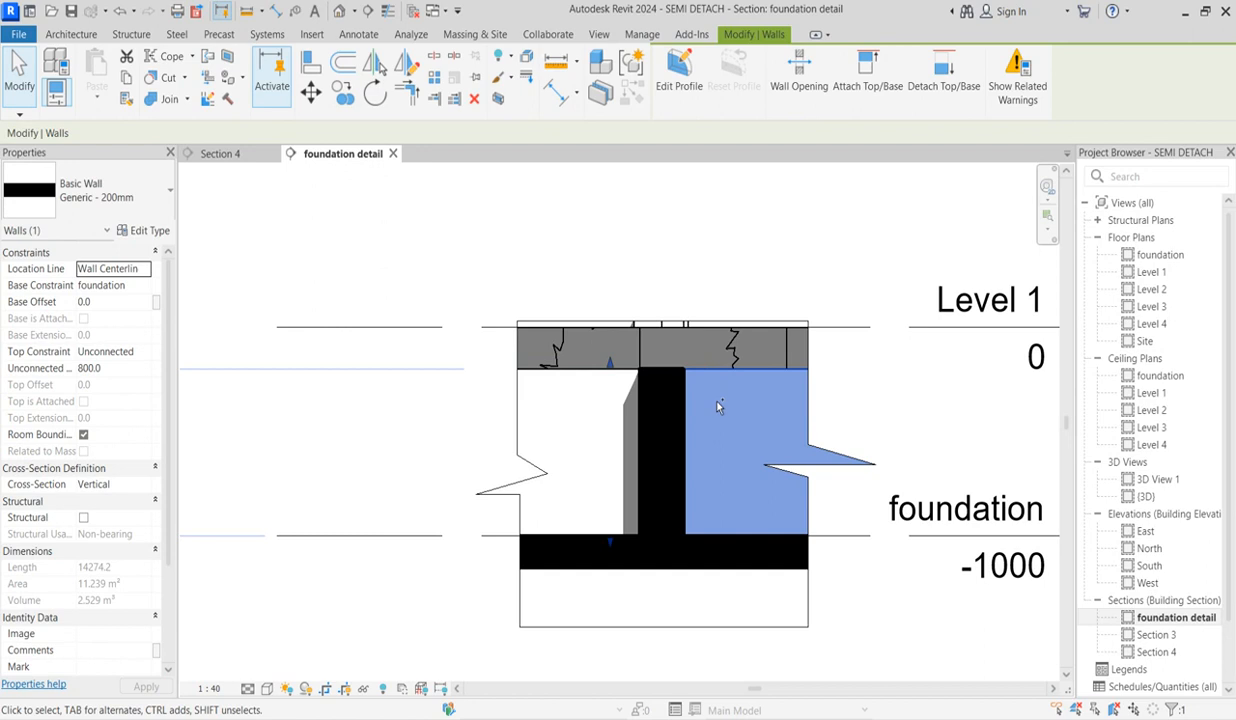
key("Escape")
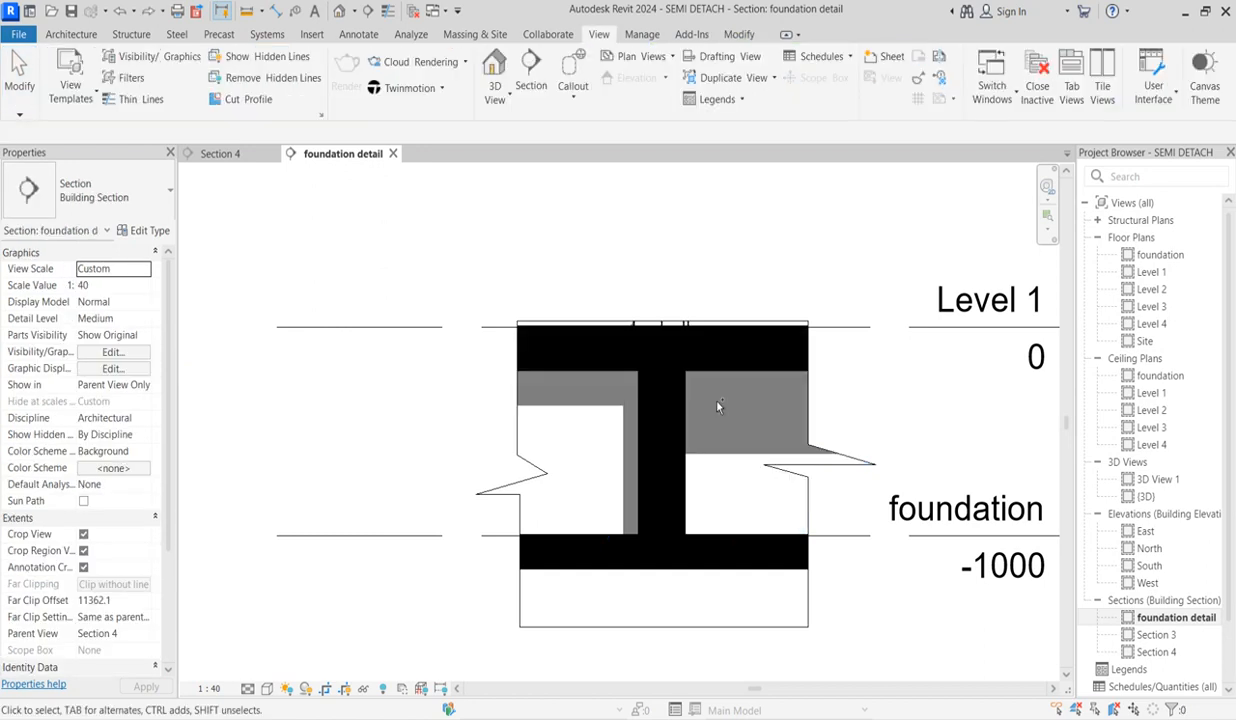
- Turn off shadows in the foundation detail view
scroll(717, 405, "up", 3)
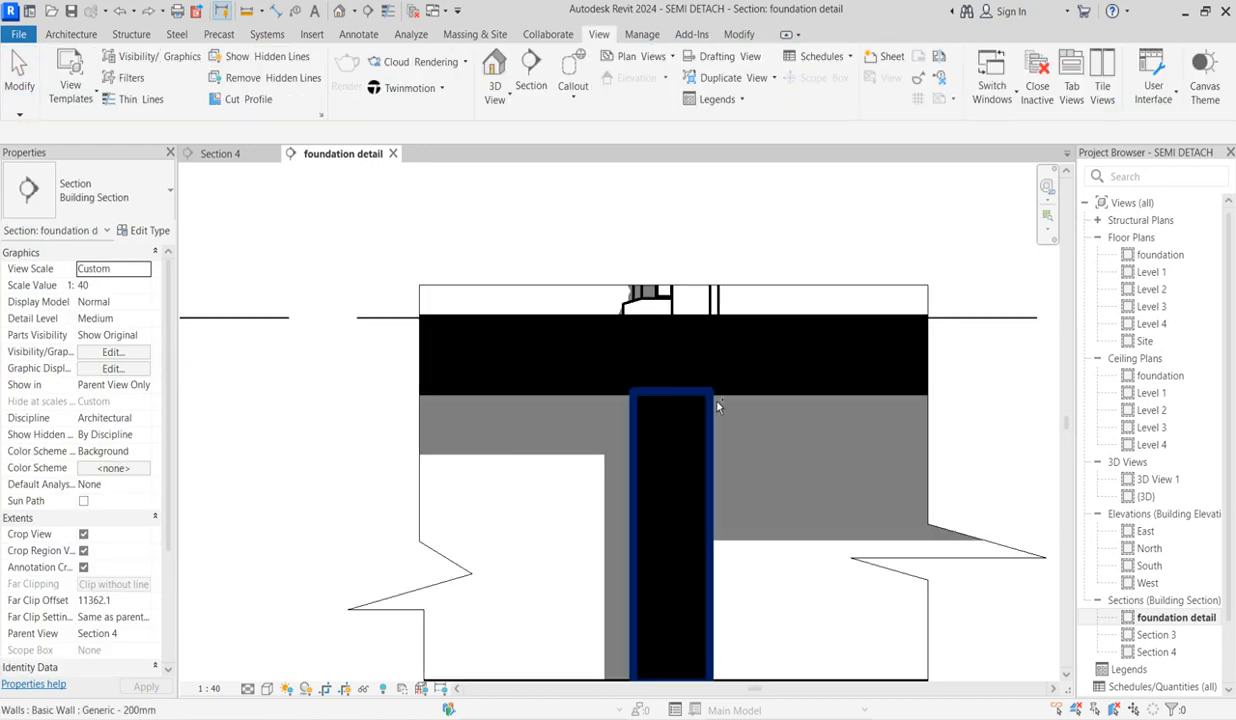
left_click(785, 394)
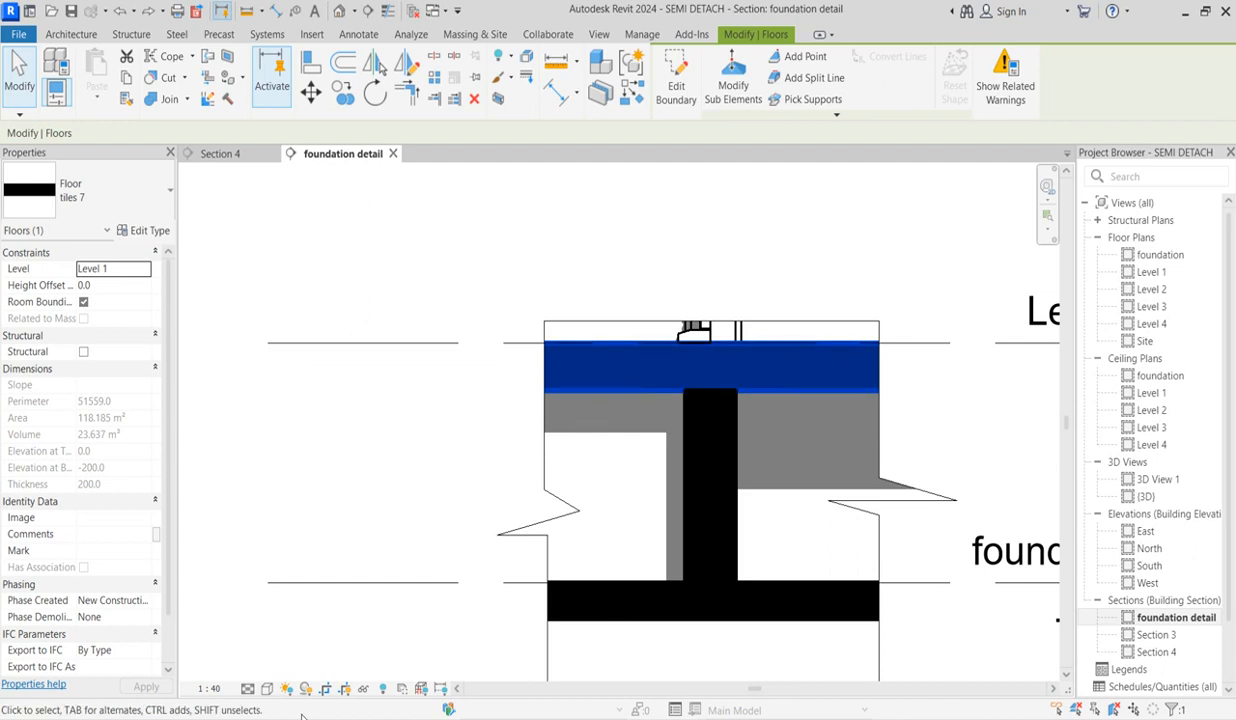
left_click(335, 663)
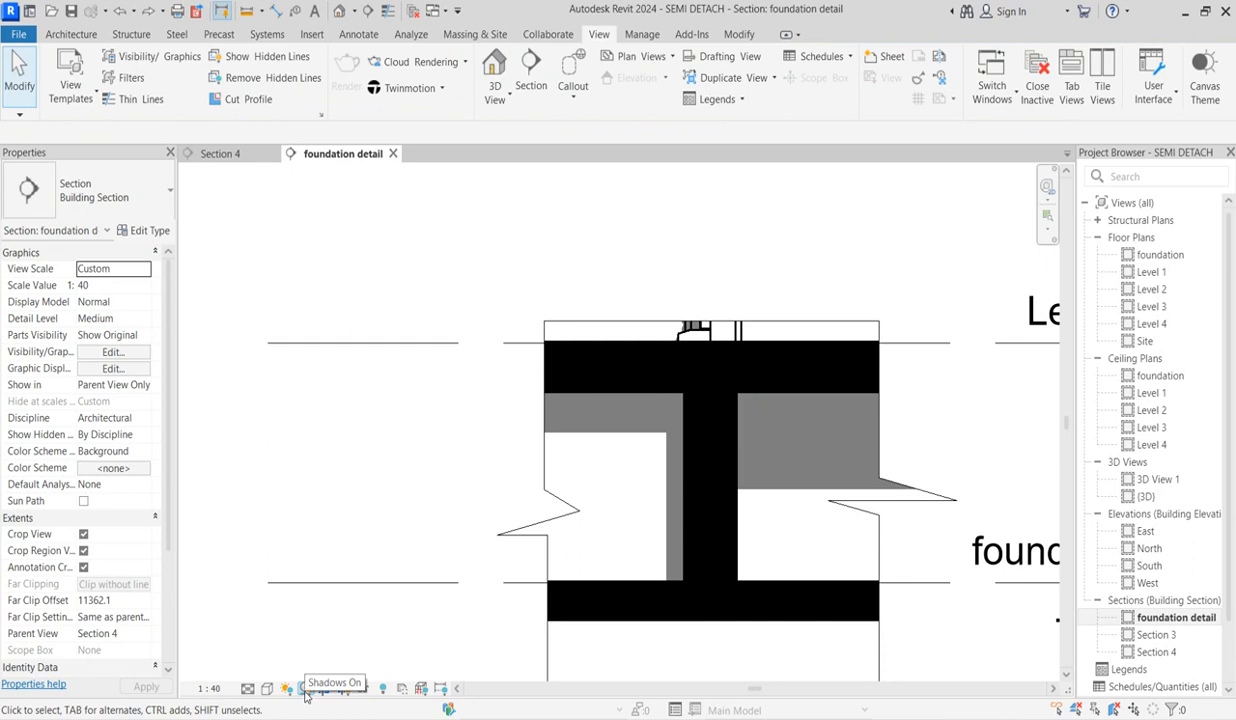
left_click(305, 690)
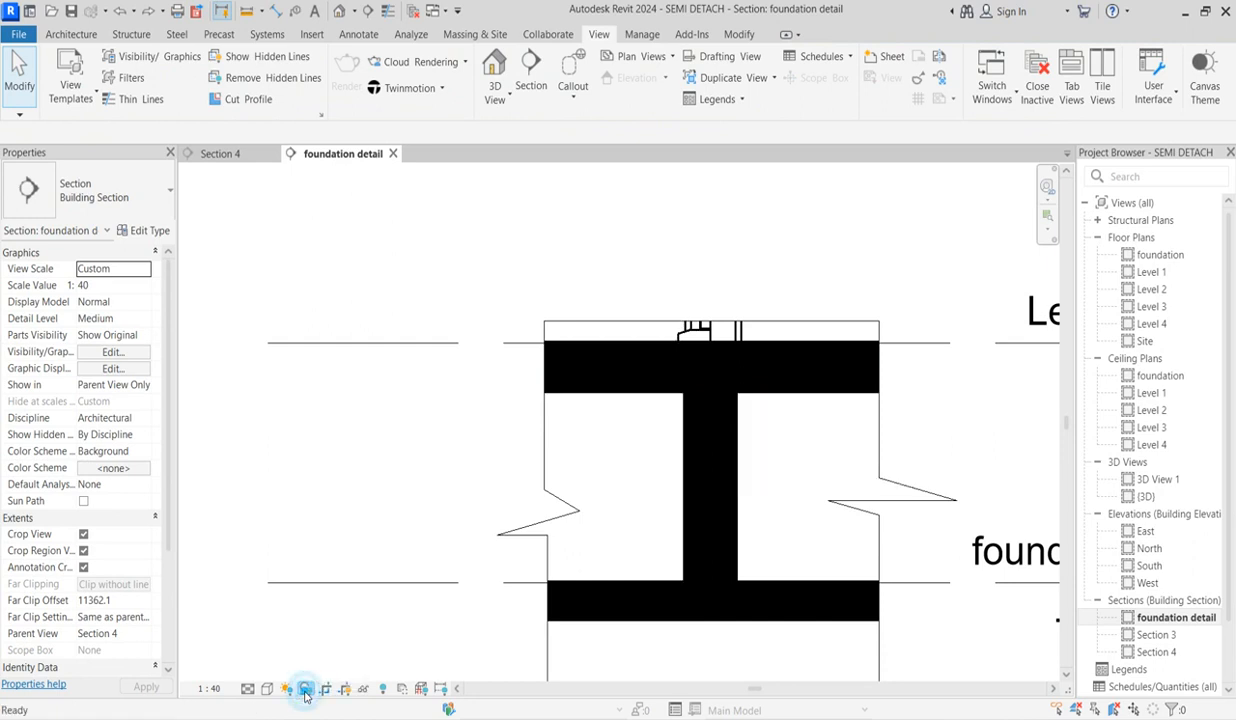
- Override the 200 mm wall's graphics by element in this view, setting its foreground cut pattern to Brickwork
left_click(803, 390)
scroll(706, 436, "down", 1)
scroll(684, 395, "up", 3)
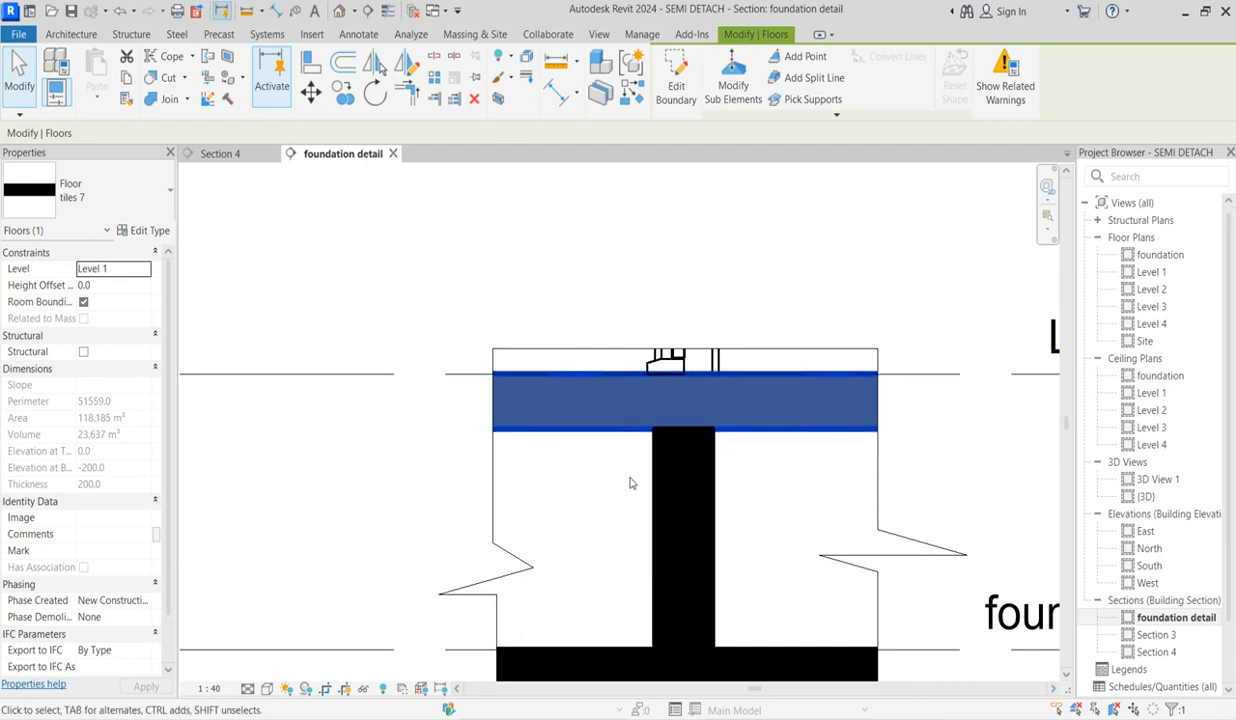
left_click(745, 463)
left_click(716, 472)
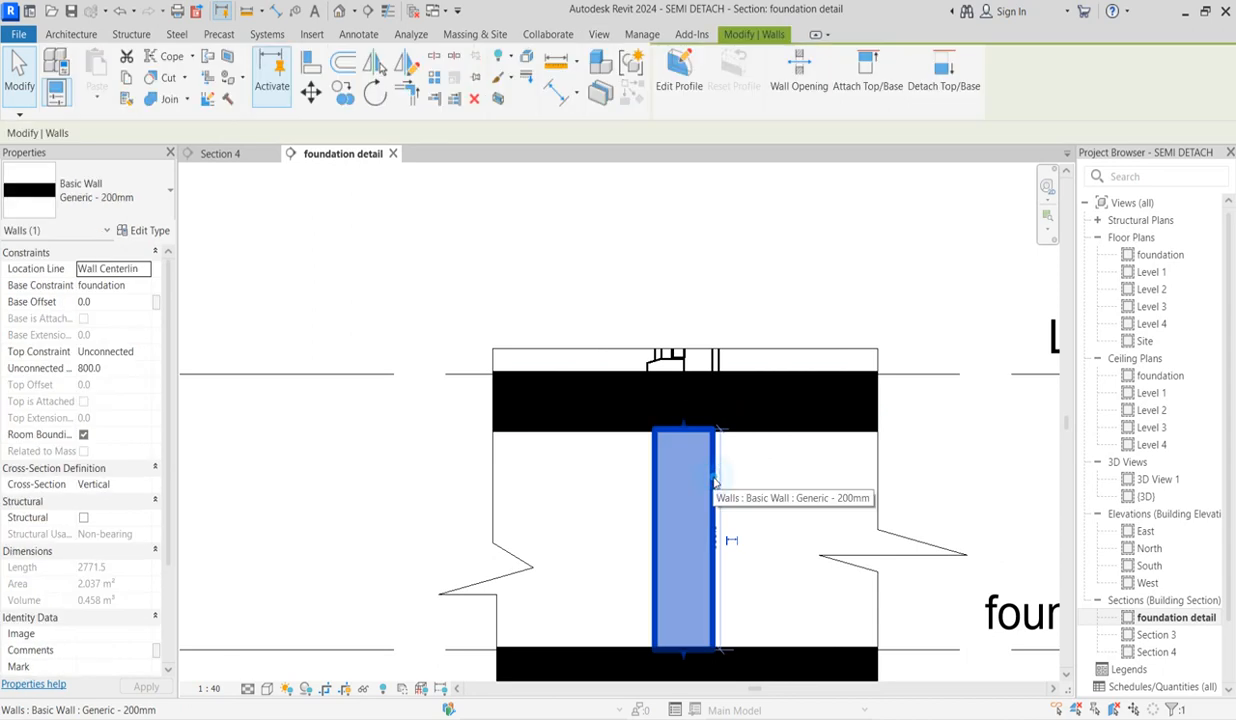
right_click(659, 538)
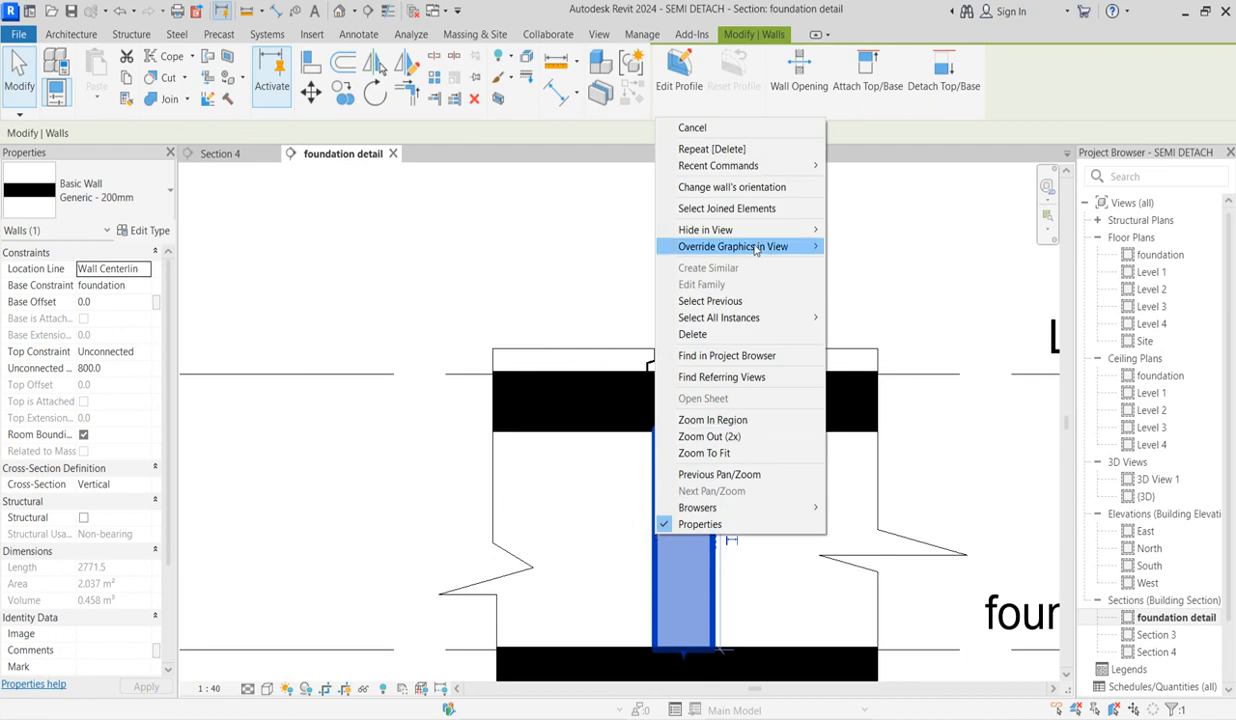
mouse_move(756, 251)
left_click(868, 247)
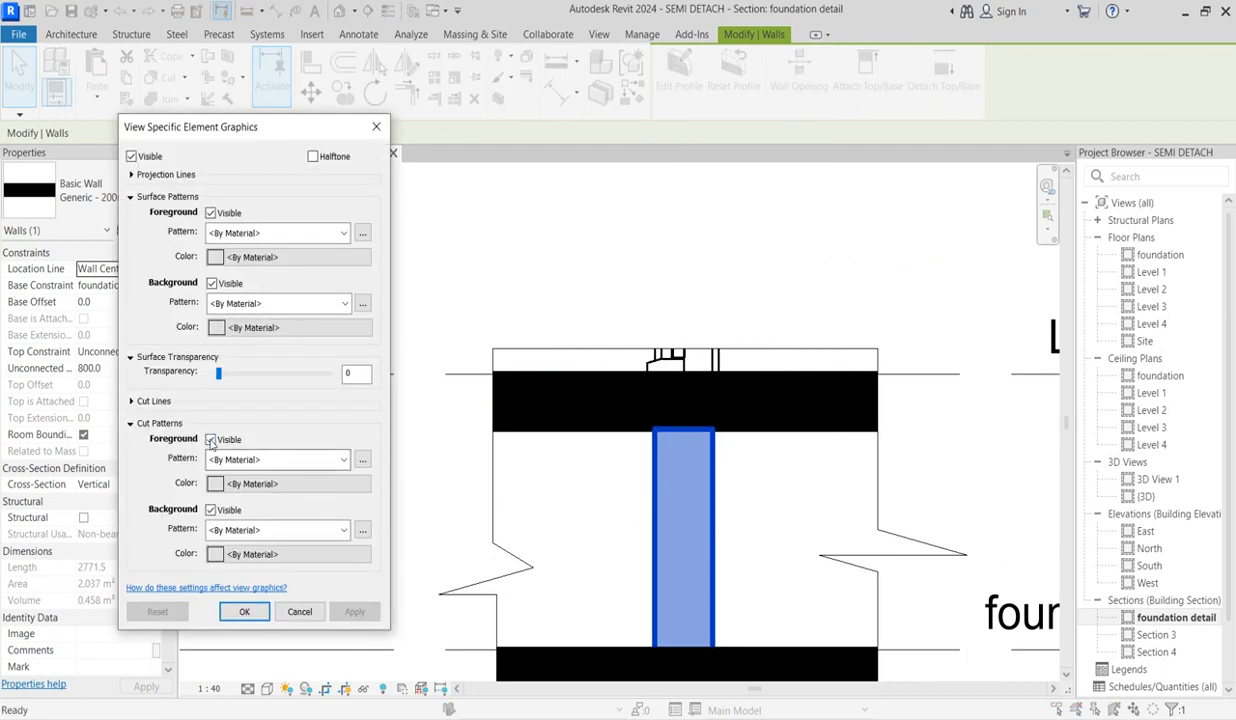
left_click(344, 459)
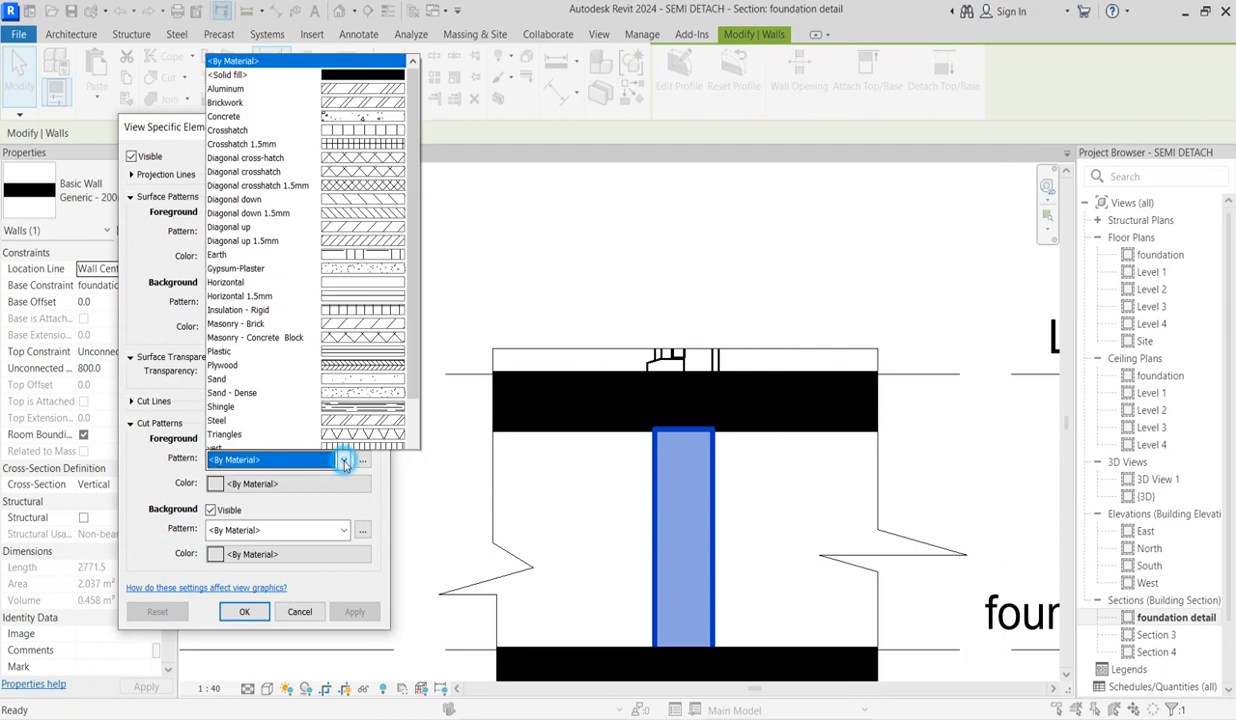
left_click(369, 83)
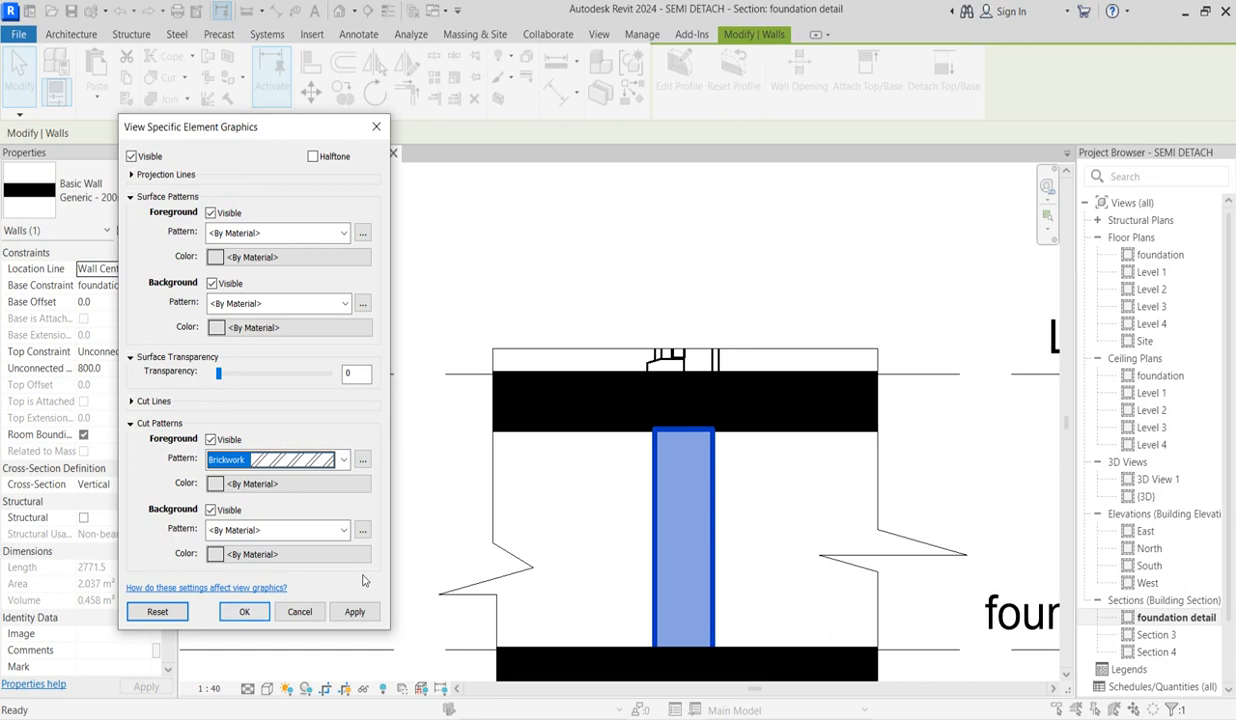
left_click(349, 612)
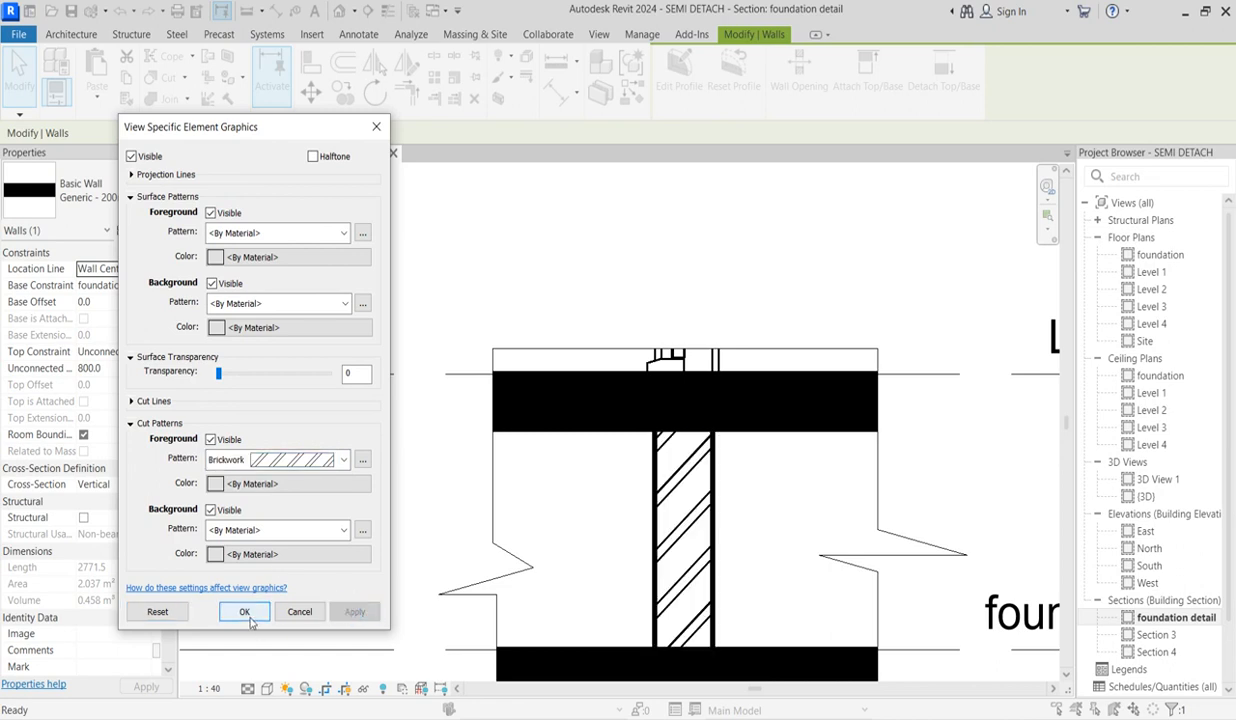
left_click(244, 611)
- Override the foundation-level floor's graphics by element in this view, setting its foreground cut pattern to Concrete
scroll(612, 666, "down", 3)
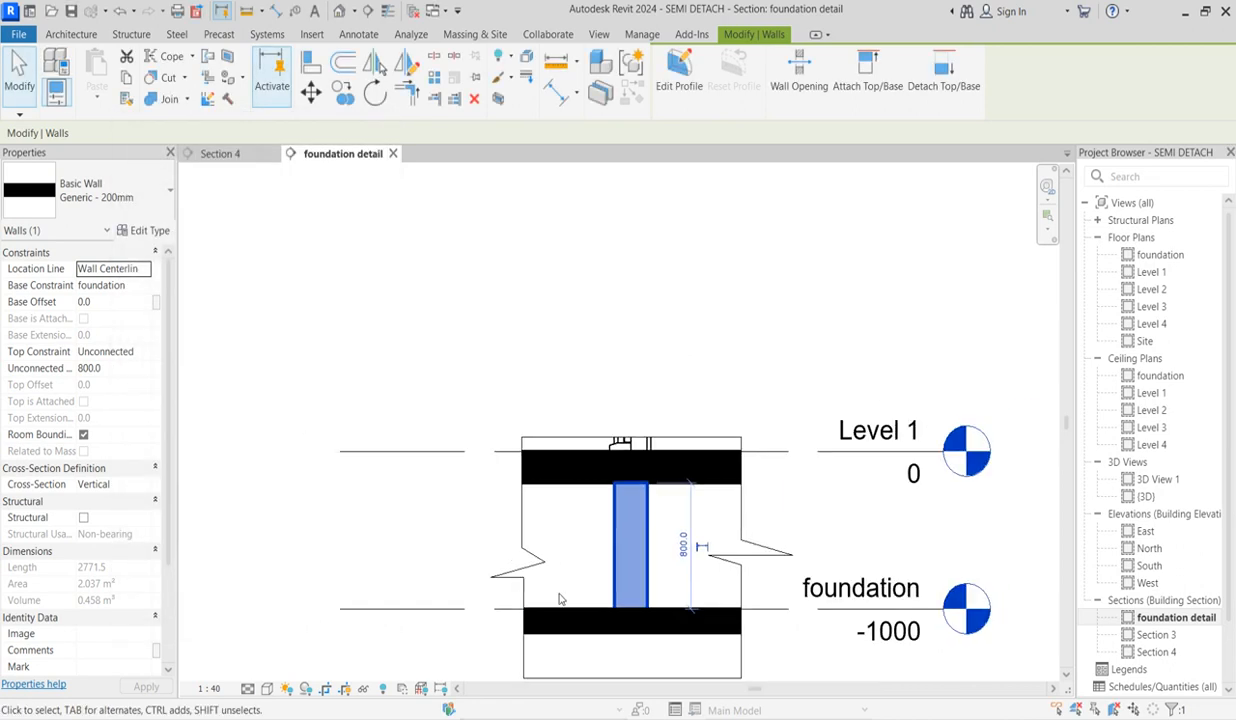
left_click(586, 613)
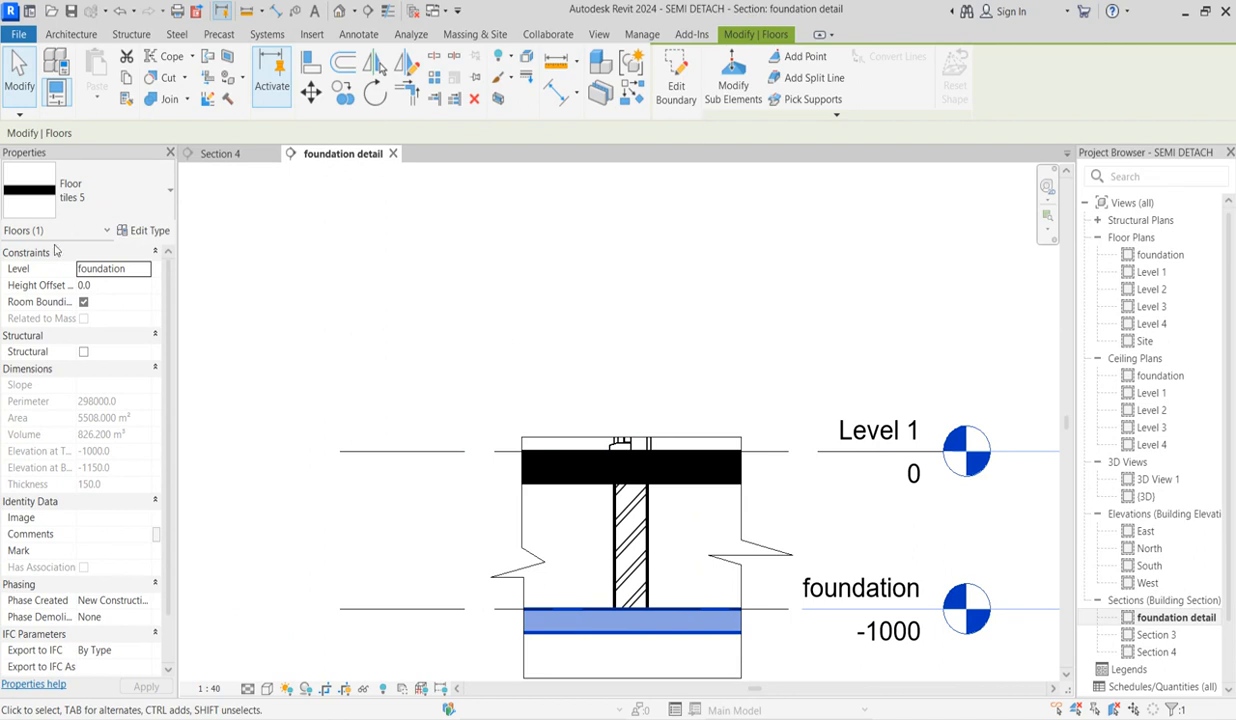
right_click(588, 621)
mouse_move(735, 404)
mouse_move(732, 325)
left_click(805, 327)
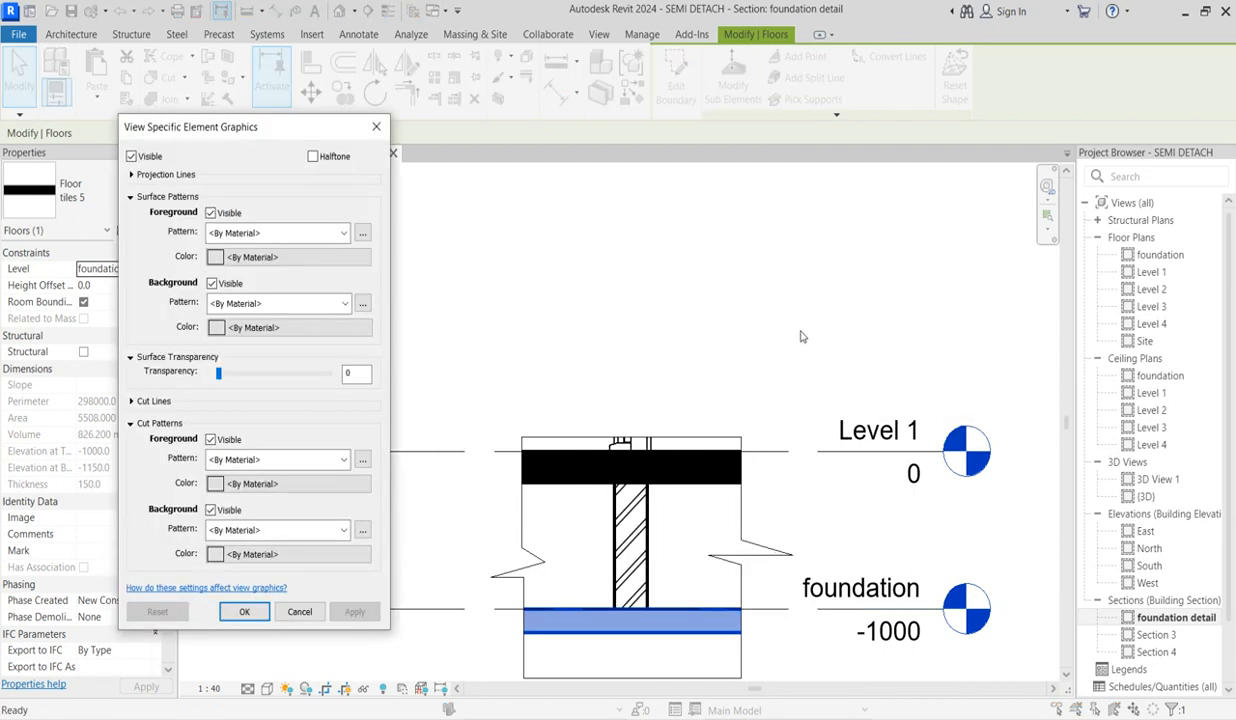
left_click(334, 459)
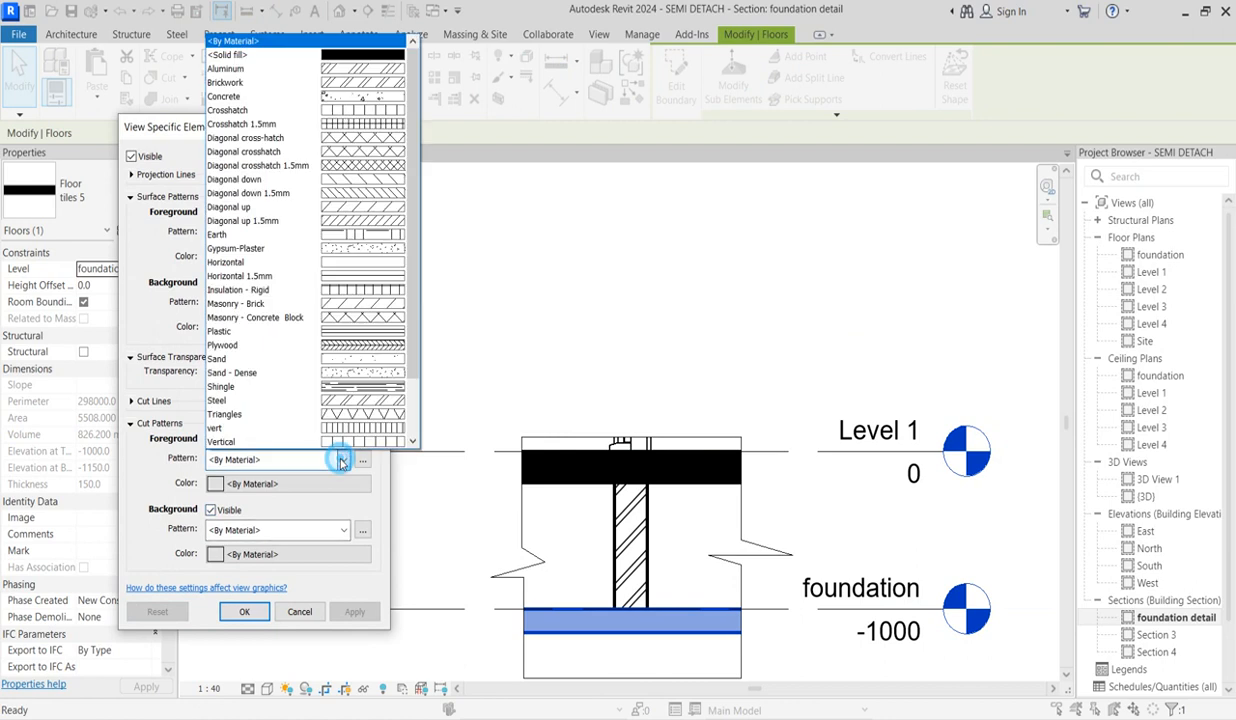
left_click(385, 96)
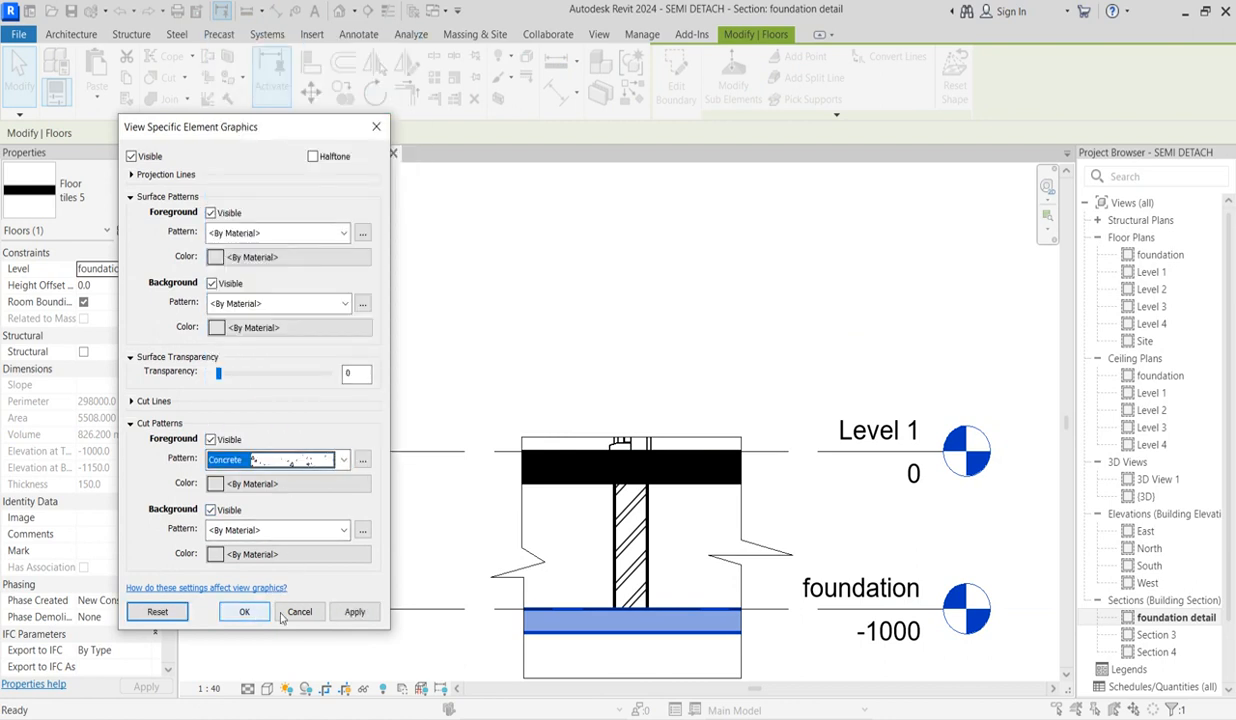
left_click(356, 612)
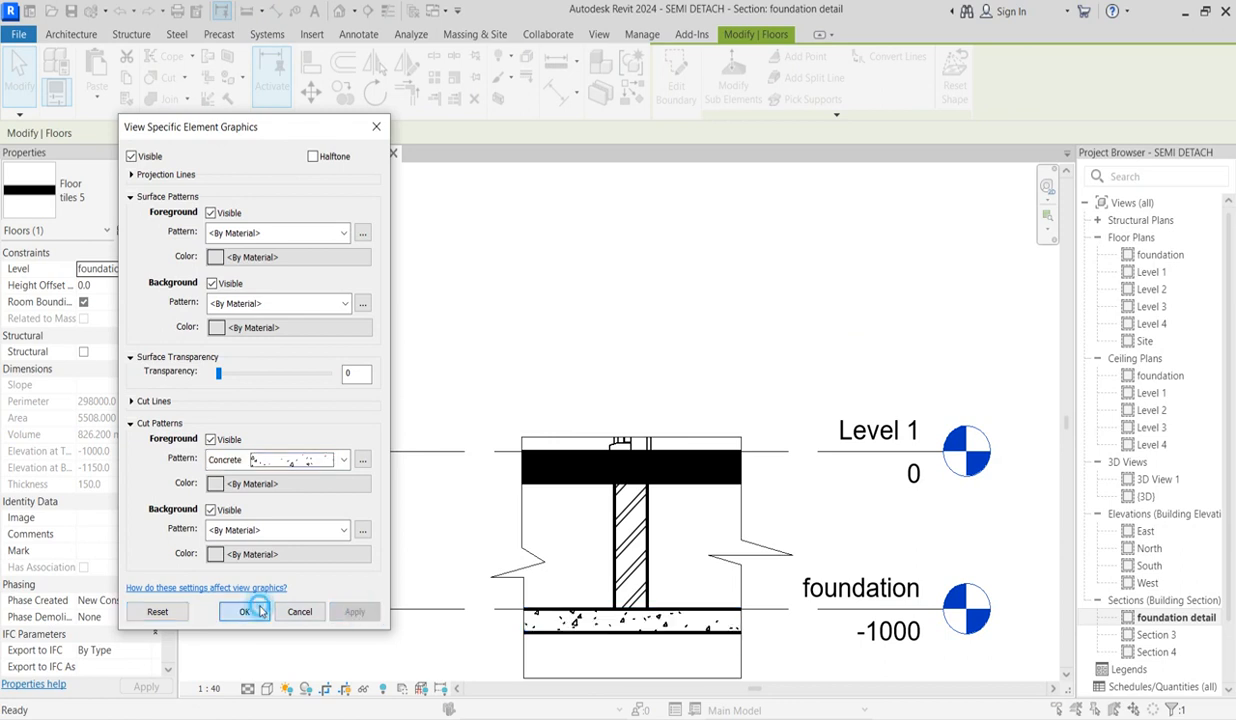
left_click(258, 611)
- Edit the detail view's crop boundary and move the right-hand break line down onto the foundation floor slab
left_click(740, 549)
scroll(720, 520, "up", 2)
scroll(708, 490, "down", 2)
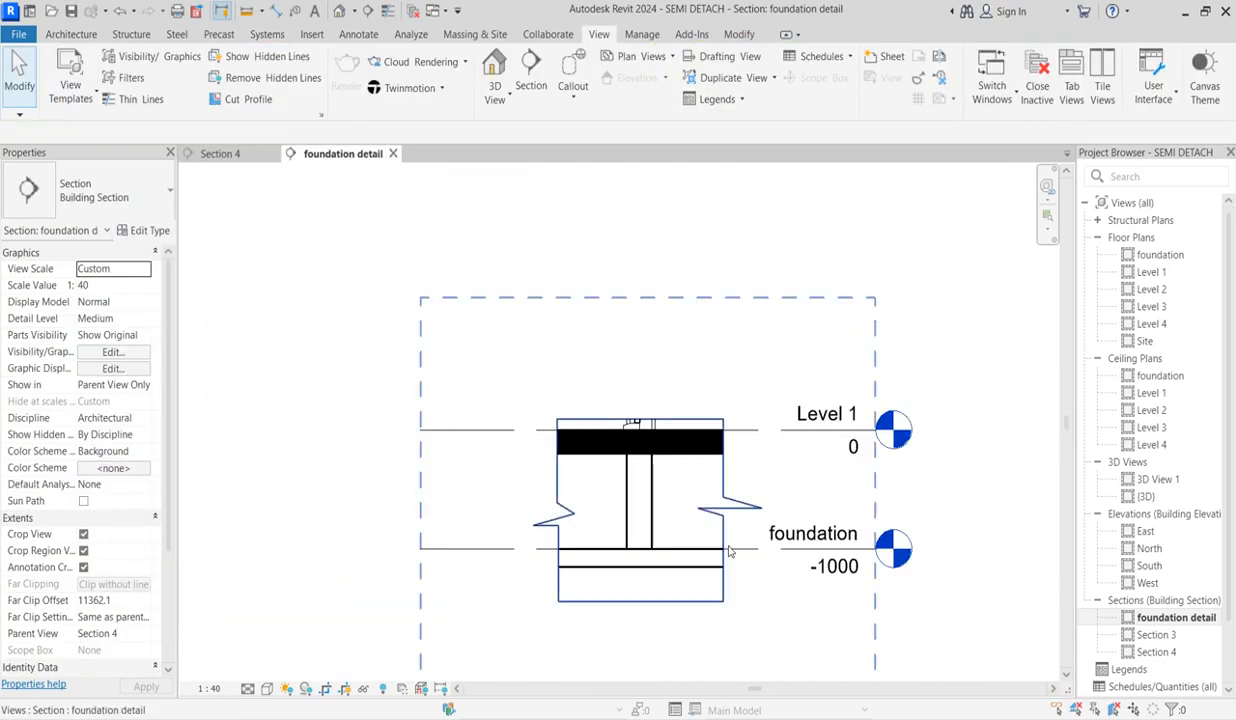
scroll(585, 610, "up", 2)
left_click(566, 442)
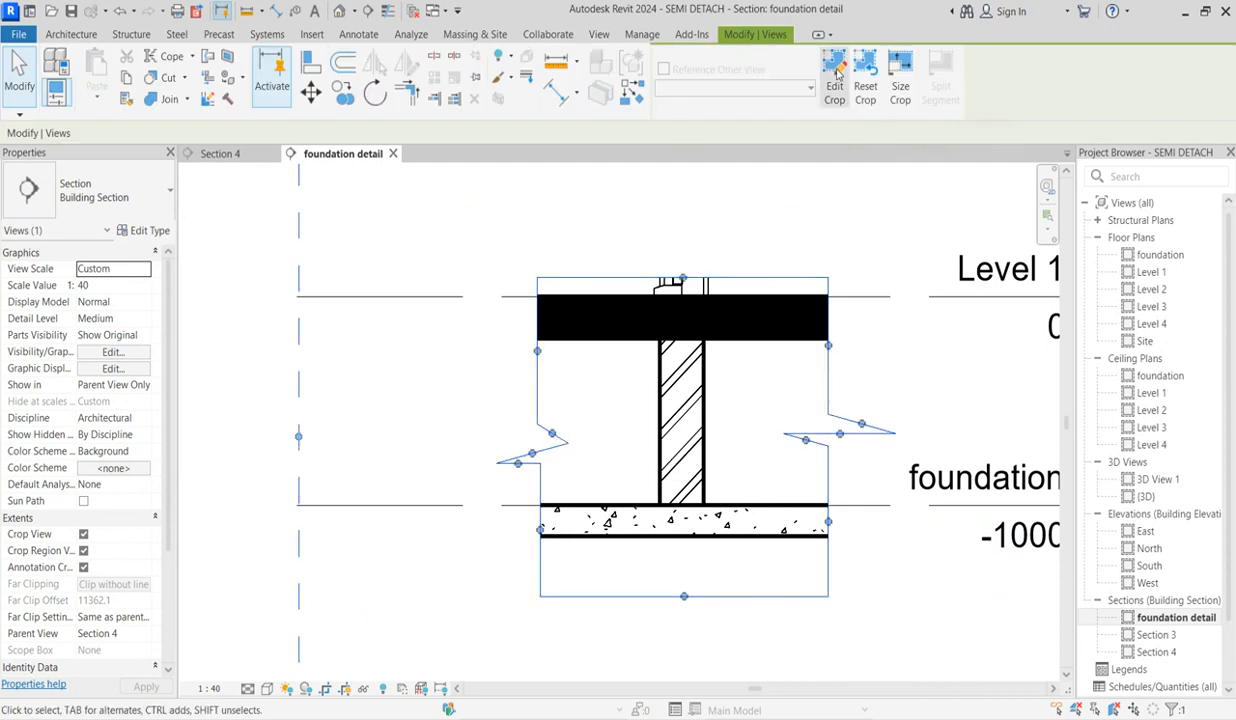
left_click(836, 76)
scroll(790, 410, "down", 2)
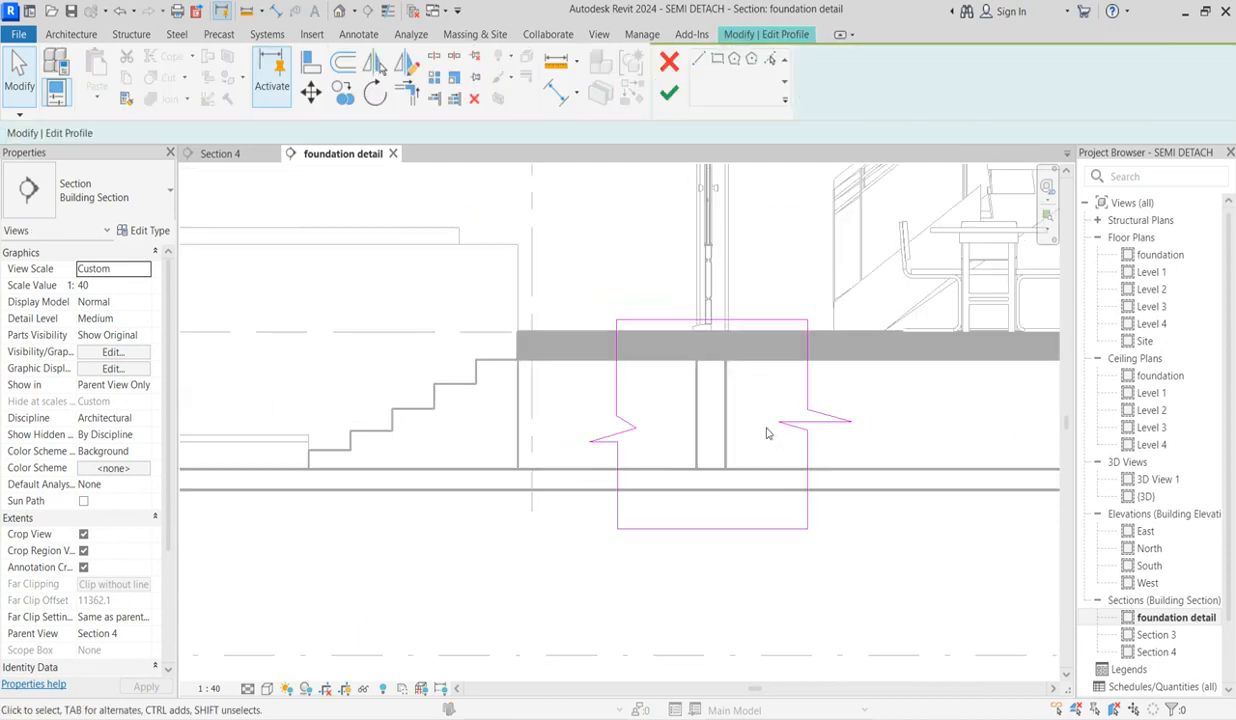
mouse_move(740, 350)
left_mouse_down()
mouse_move(840, 518)
mouse_move(868, 522)
left_mouse_up()
key("Down")
key("Down")
key("Down")
key("Down")
key("Down")
key("Down")
key("Down")
key("Down")
key("Down")
- Reshape the right-hand break line to a narrower zigzag within the slab thickness and extend the crop edge above to meet it
scroll(852, 552, "up", 5)
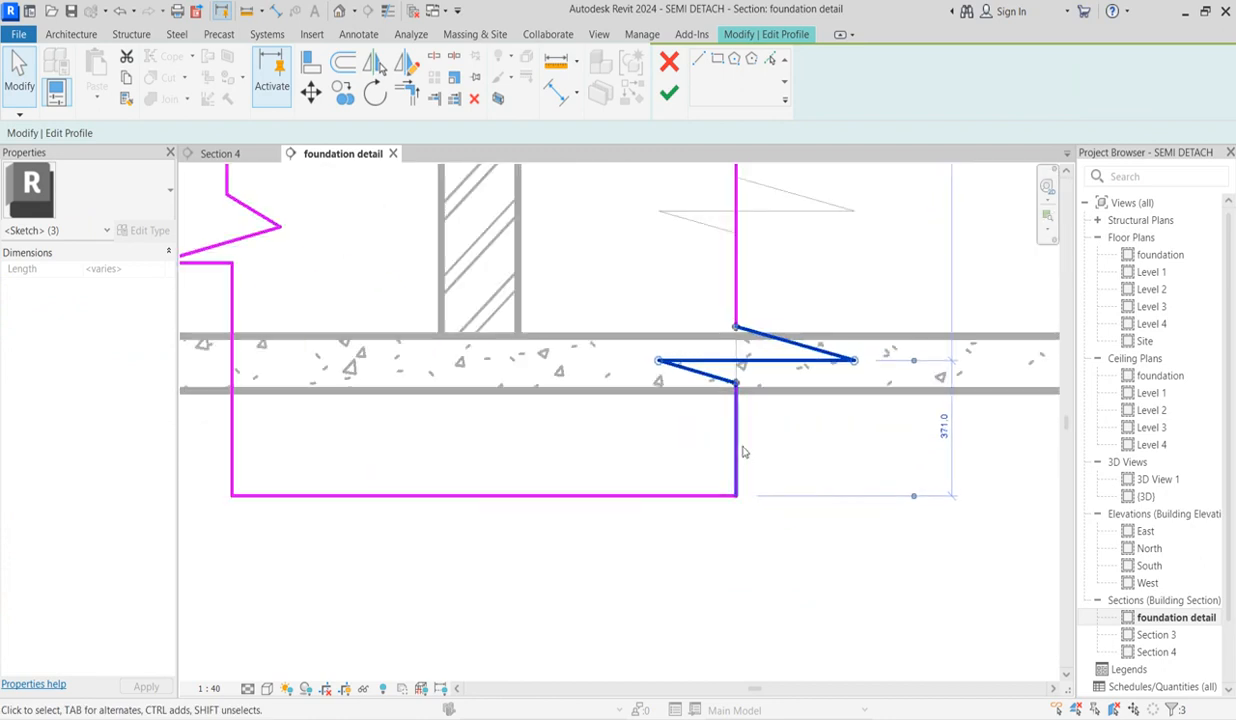
scroll(735, 312, "up", 4)
left_click_drag(737, 340, 738, 372)
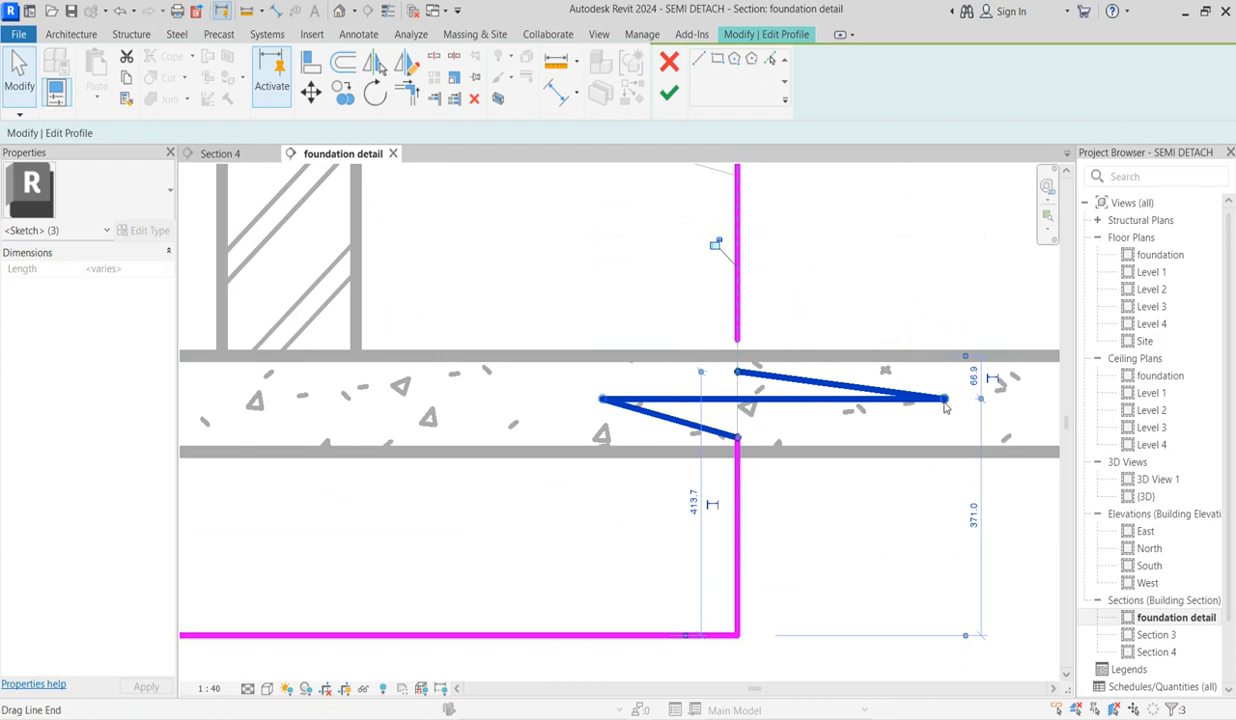
left_click_drag(945, 405, 862, 400)
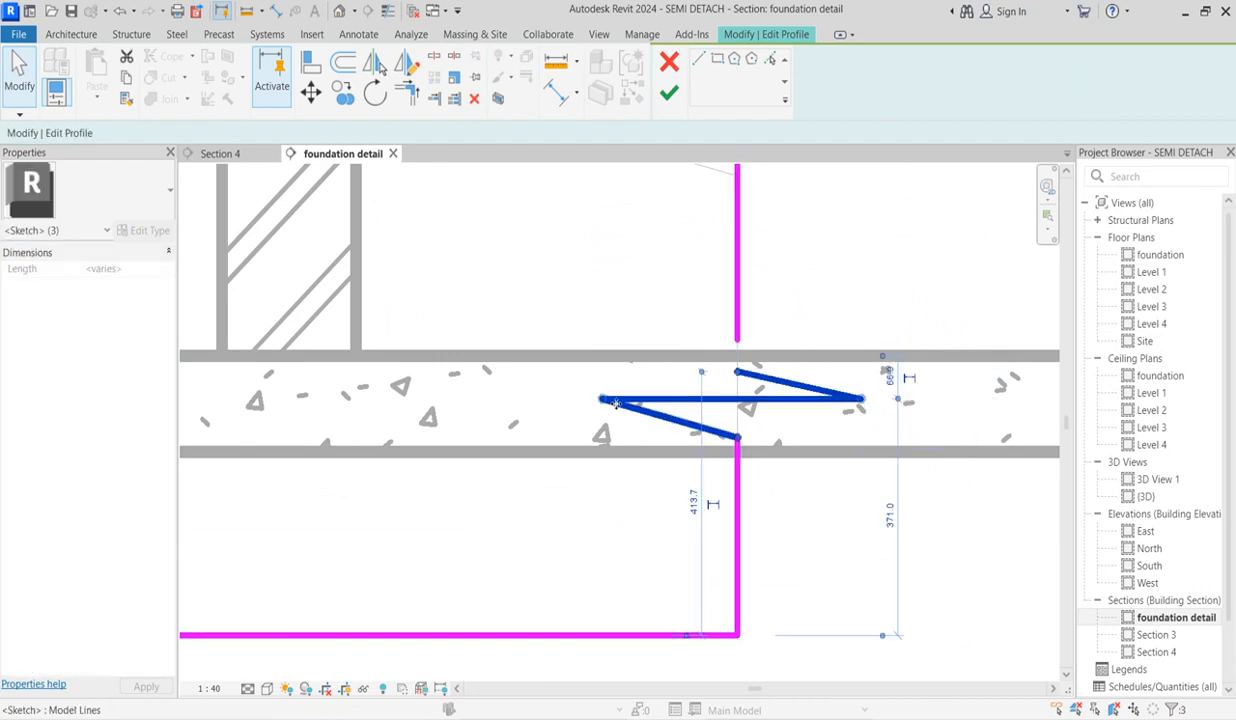
left_click_drag(602, 401, 650, 400)
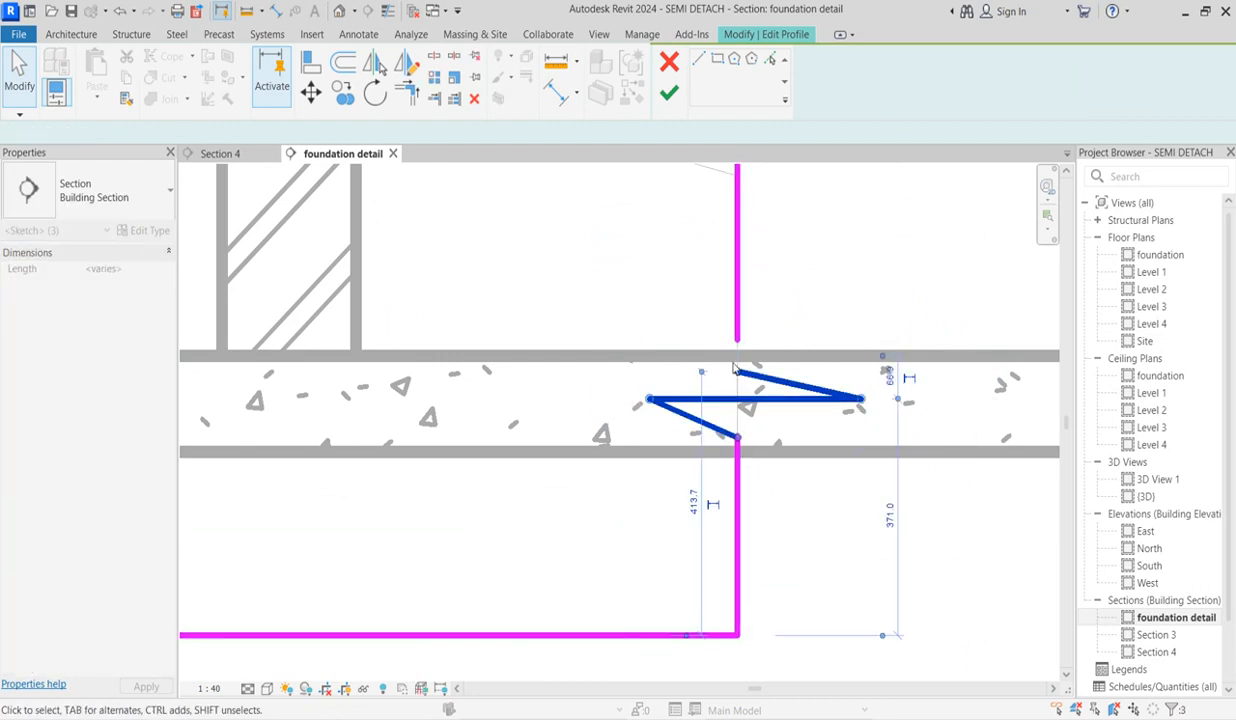
left_click(738, 334)
left_click_drag(738, 342, 738, 372)
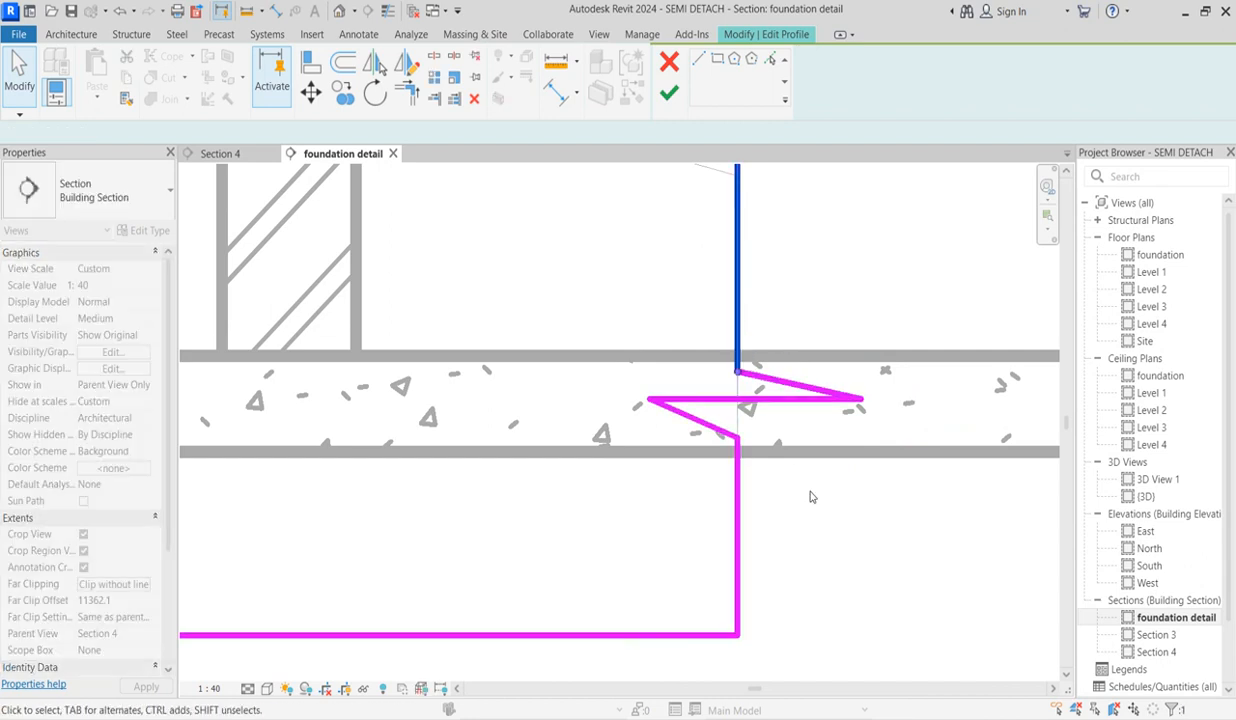
- Move the three segments of the left-hand break line down onto the foundation floor slab
scroll(797, 472, "down", 6)
left_click(555, 389)
left_click_drag(555, 389, 637, 467)
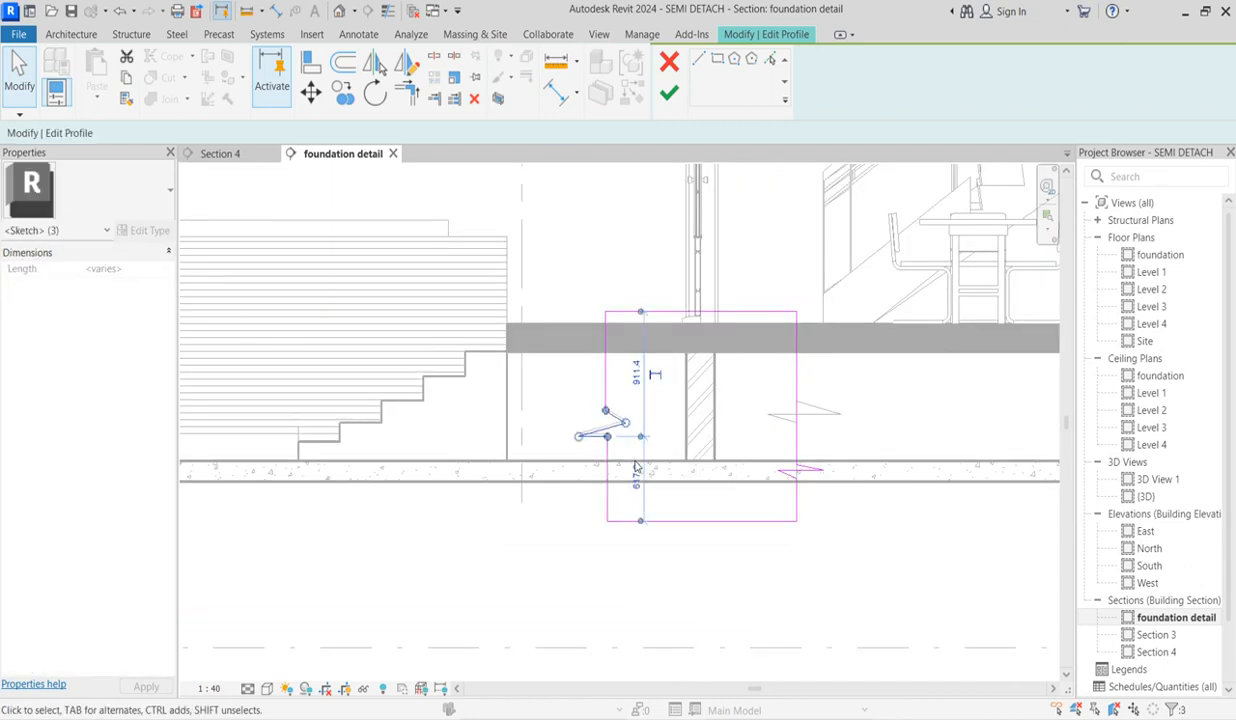
key("Down")
key("Down")
key("Down")
key("Down")
key("Down")
key("Down")
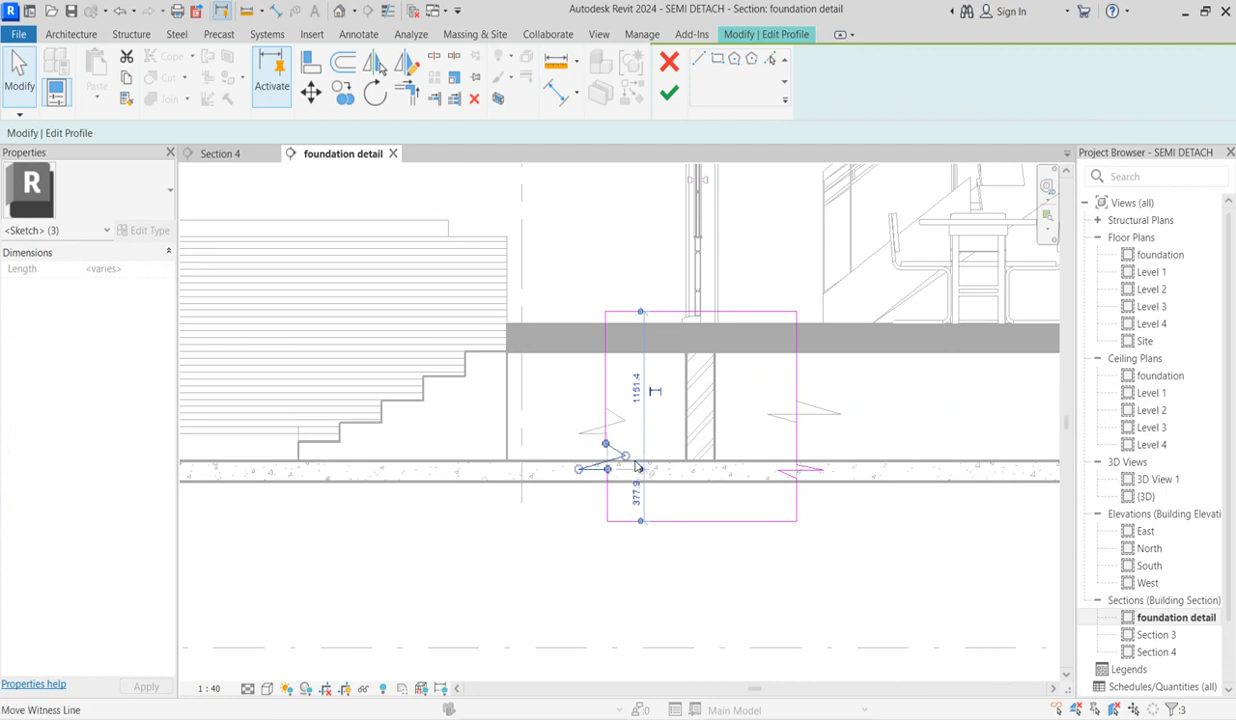
key("Down")
- Flatten the left-hand break line to fit the slab, trim it to the crop edge above, and finish the crop sketch
scroll(620, 500, "up", 5)
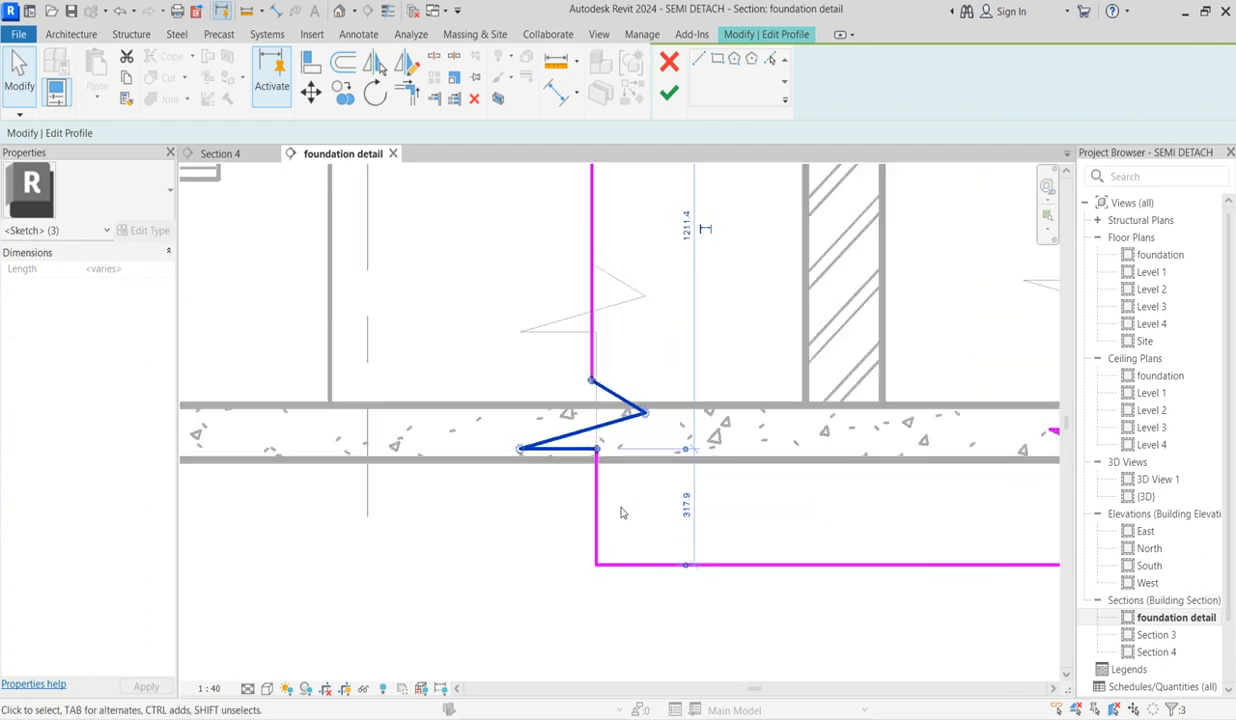
mouse_move(591, 382)
left_mouse_down()
mouse_move(584, 413)
mouse_move(652, 421)
mouse_move(647, 430)
left_mouse_up()
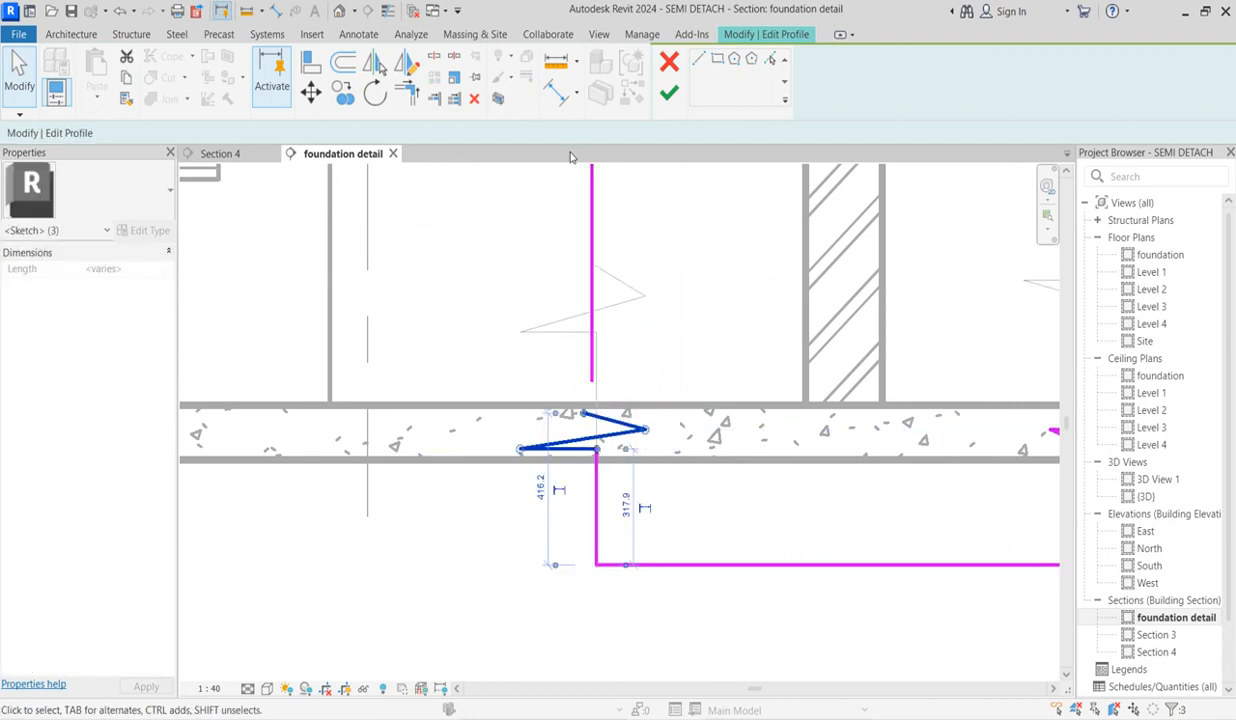
left_click(407, 89)
left_click(589, 357)
left_click(600, 410)
scroll(620, 352, "down", 5)
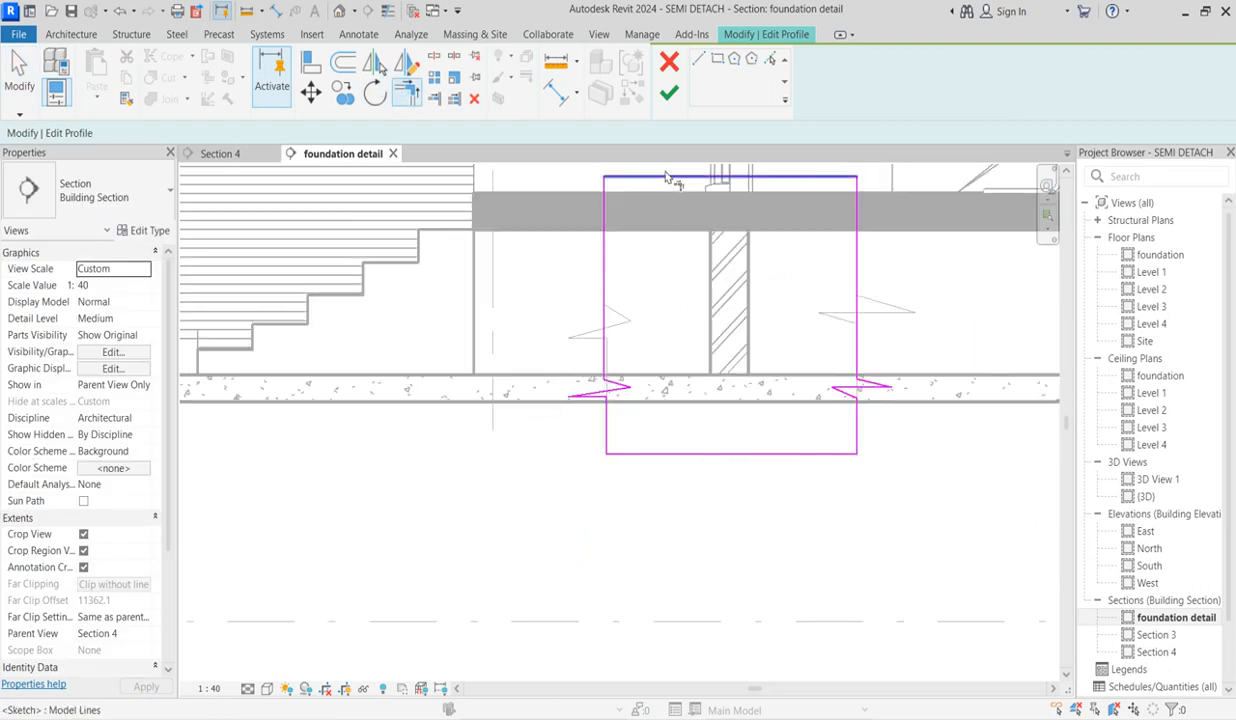
left_click(668, 93)
scroll(540, 520, "down", 3)
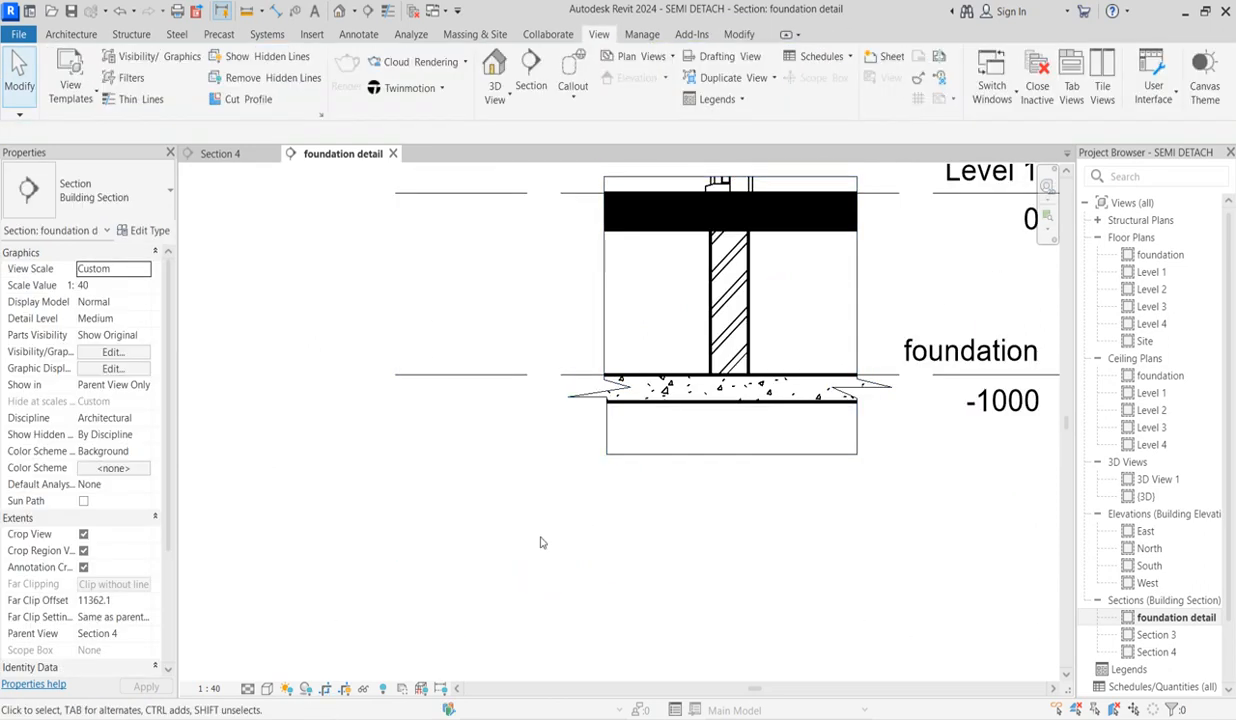
scroll(726, 375, "up", 4)
scroll(636, 420, "down", 3)
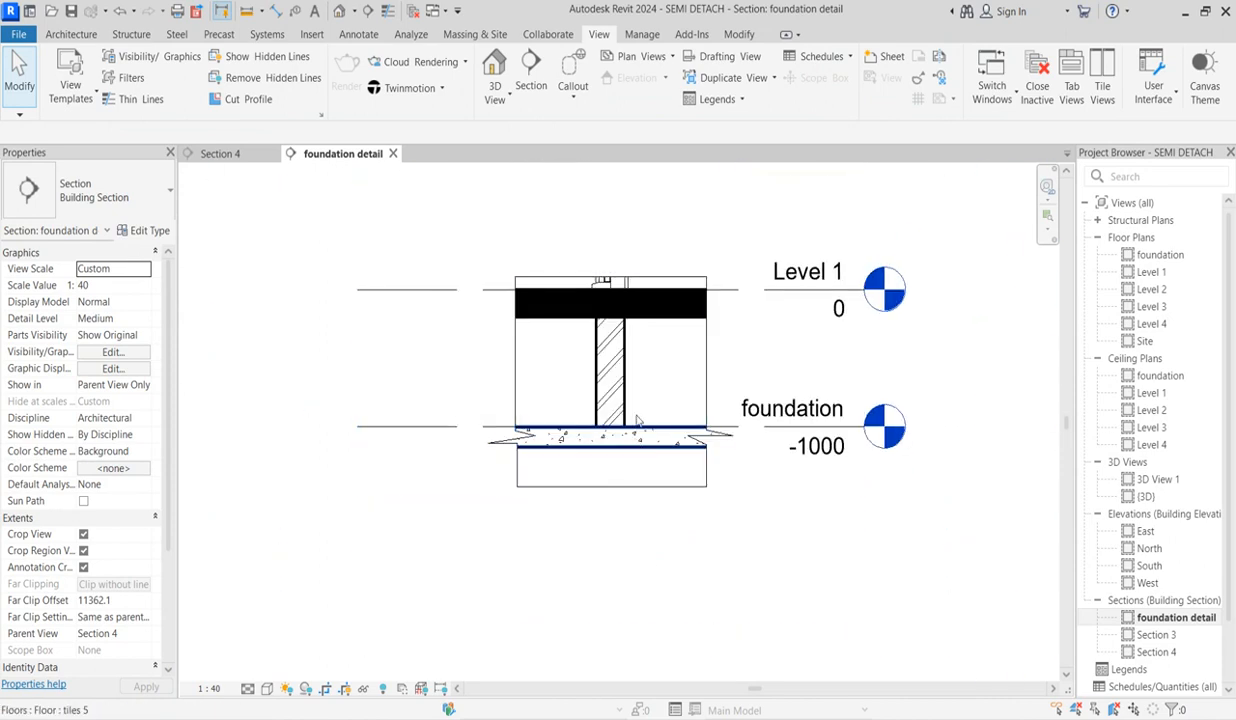
left_click(657, 326)
scroll(703, 416, "up", 2)
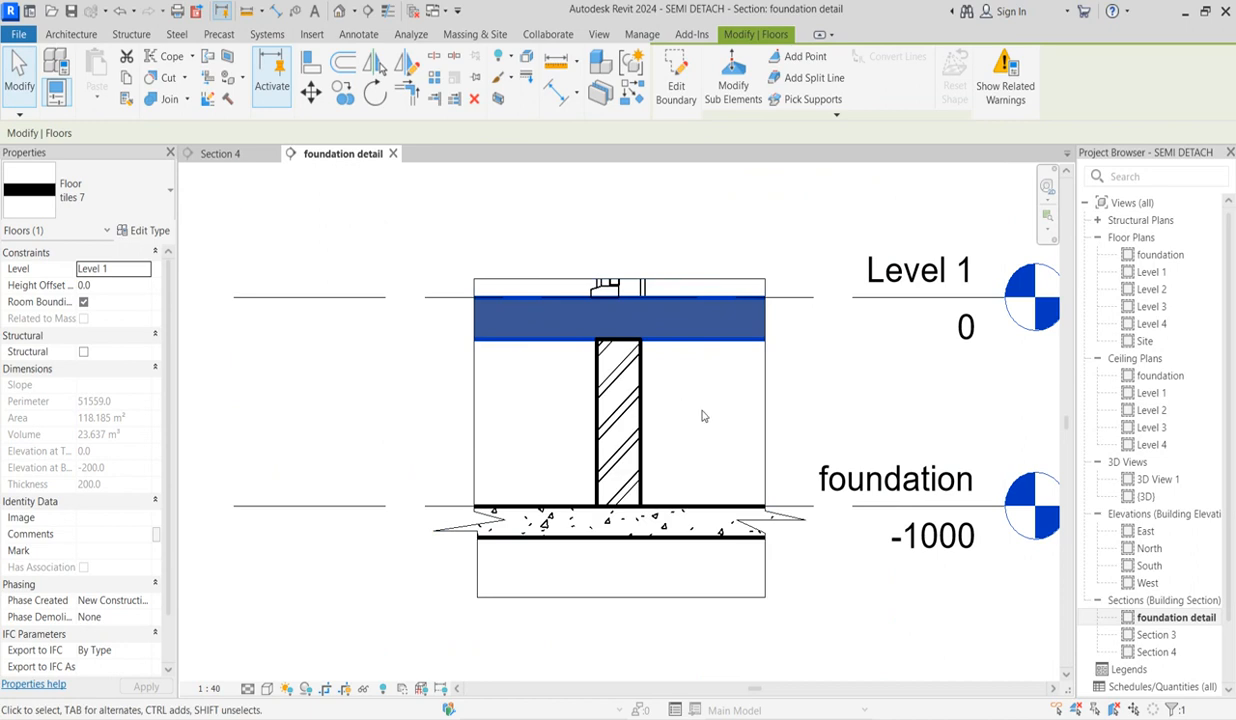
left_click(703, 416)
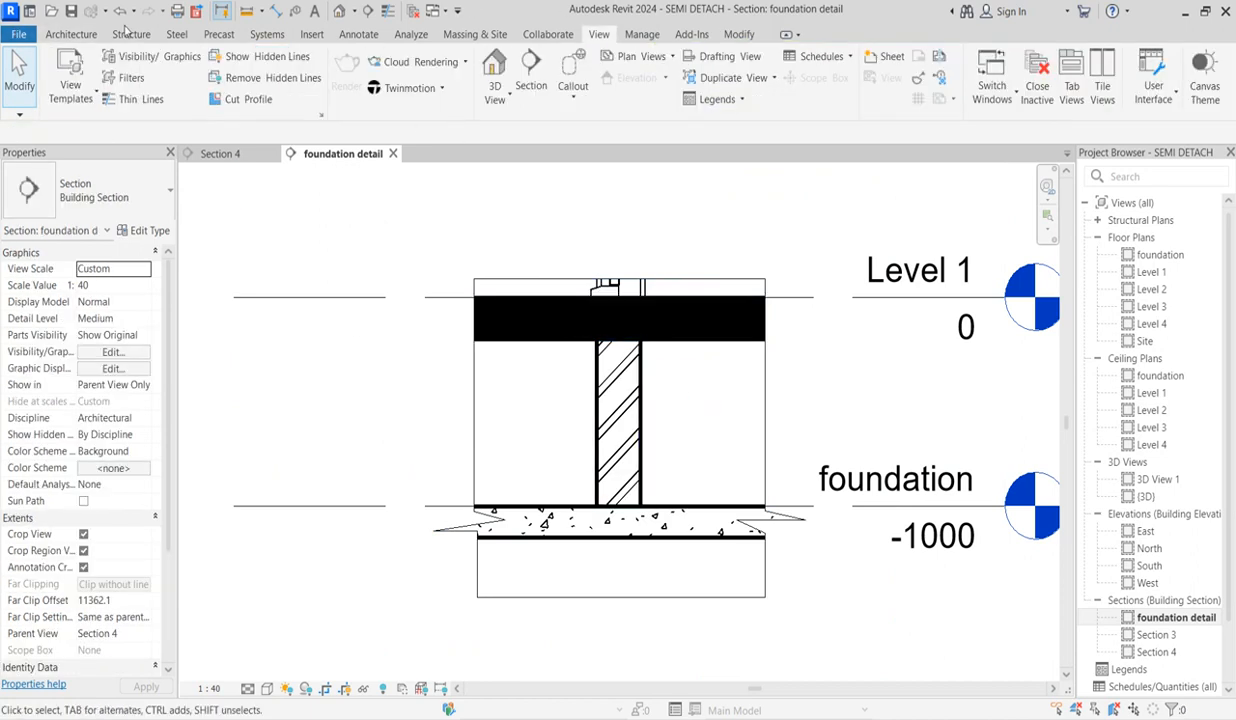
- Create a rectangular Vertical filled region about 1497 by 200 mm covering the Level 1 floor slab
left_click(372, 37)
left_click(380, 78)
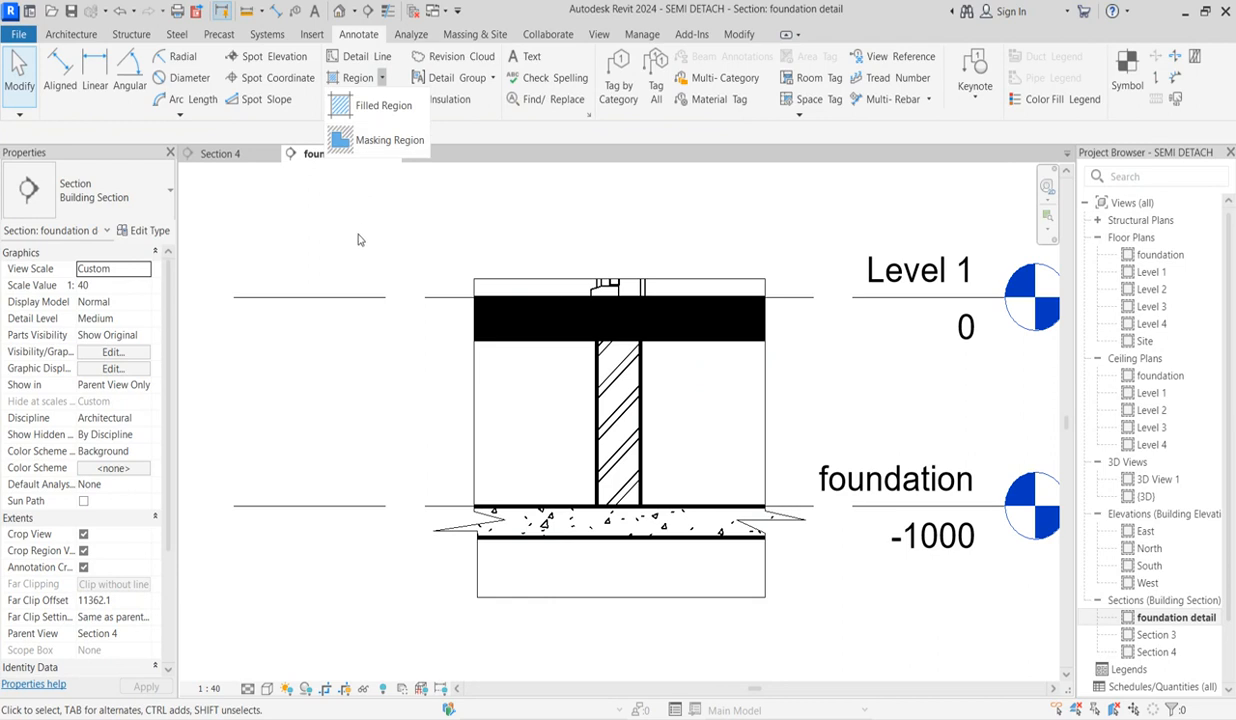
left_click(372, 105)
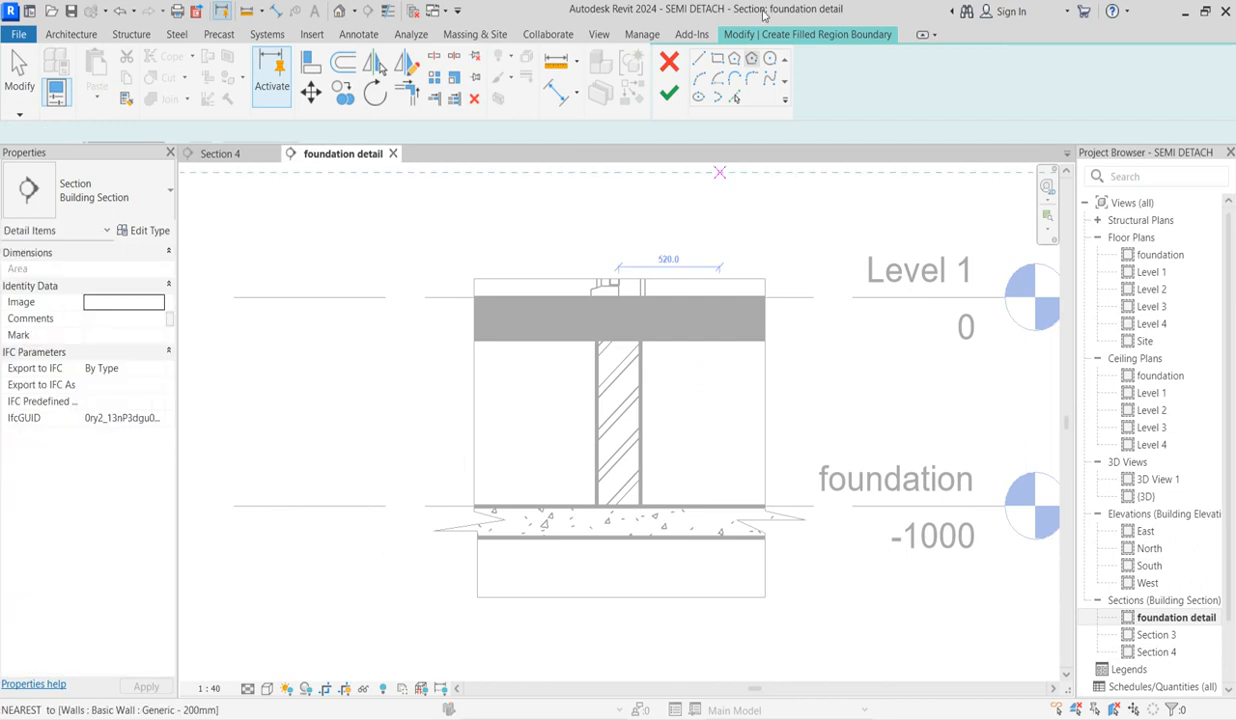
left_click(719, 60)
left_click(474, 292)
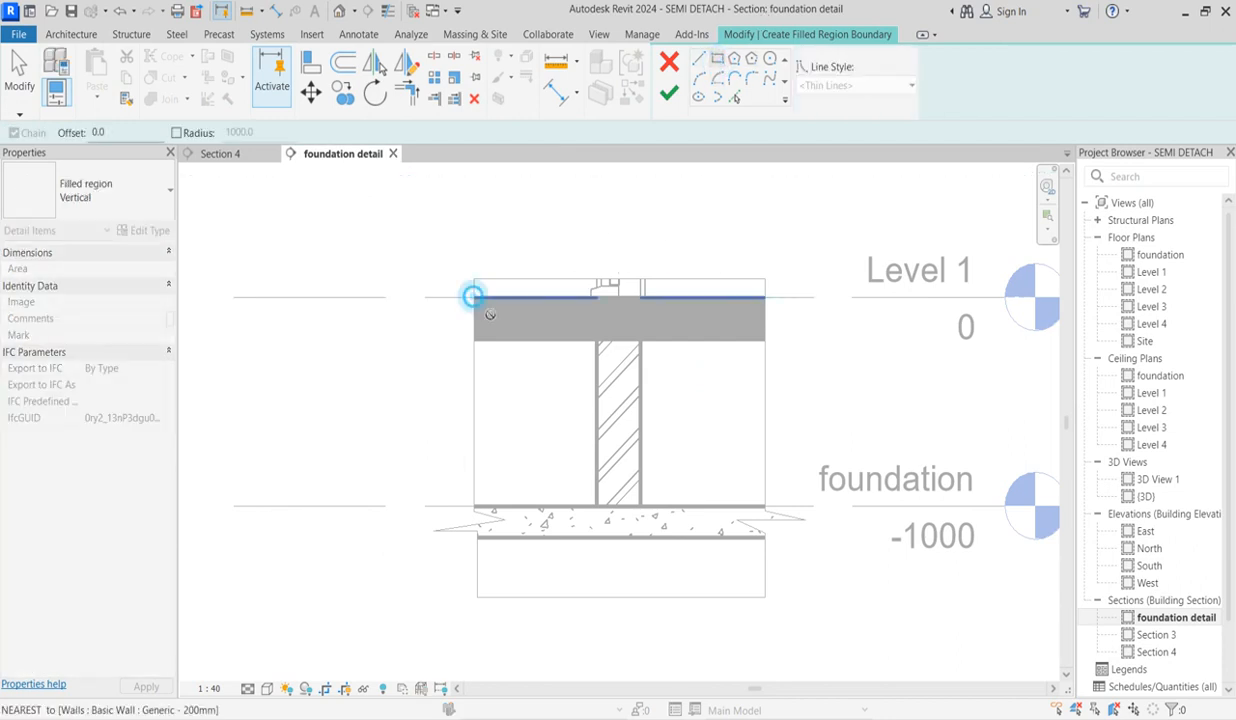
left_click(763, 341)
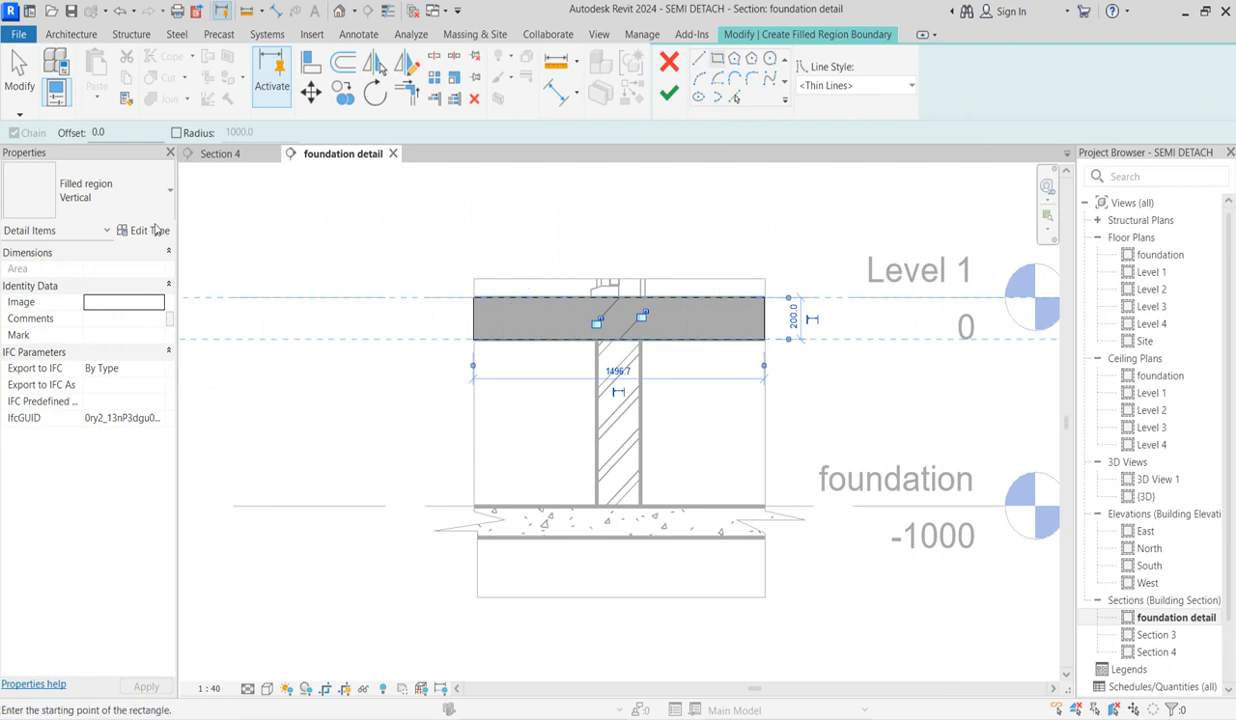
left_click(140, 186)
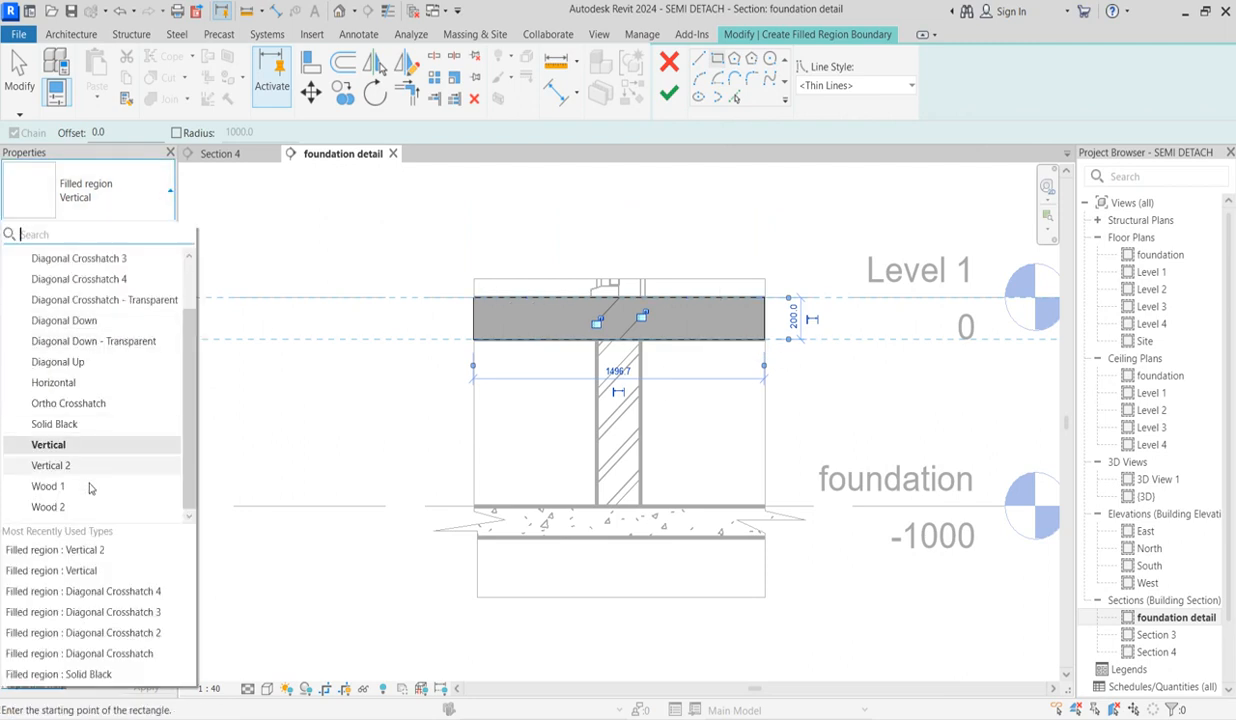
right_click(325, 201)
left_click(356, 208)
left_click(668, 92)
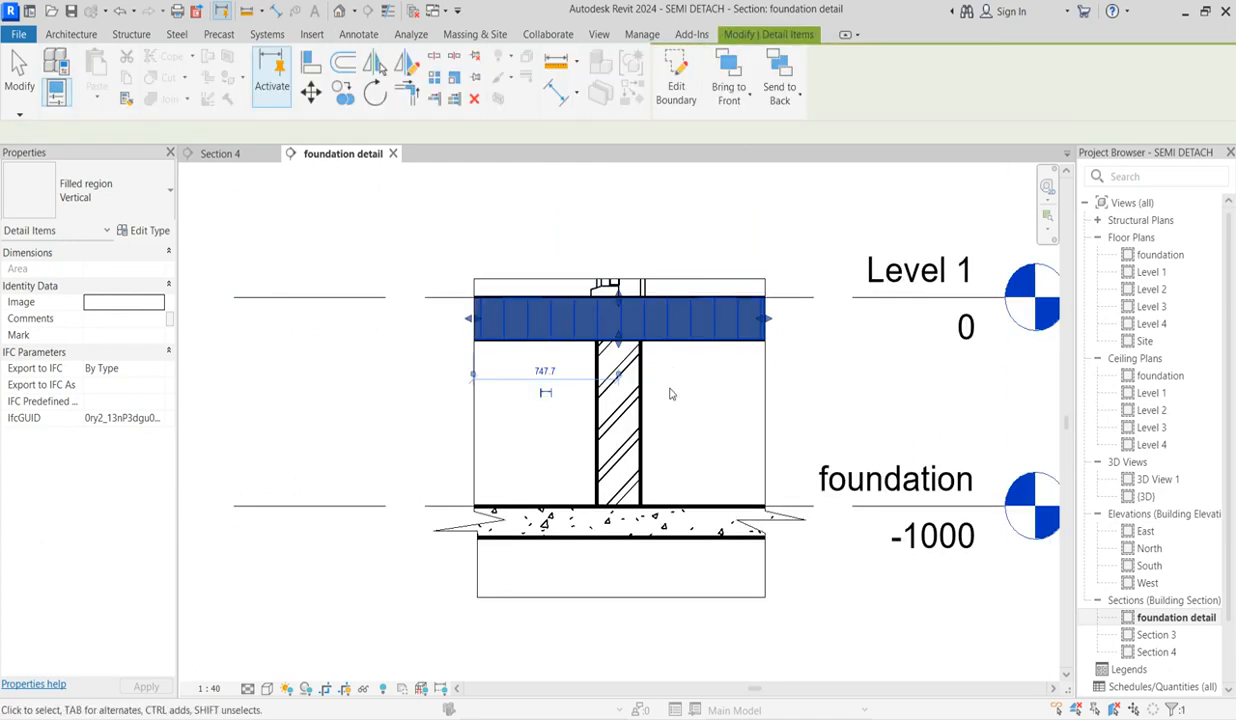
- Duplicate the slab filled region's Vertical type under the name con
left_click(155, 230)
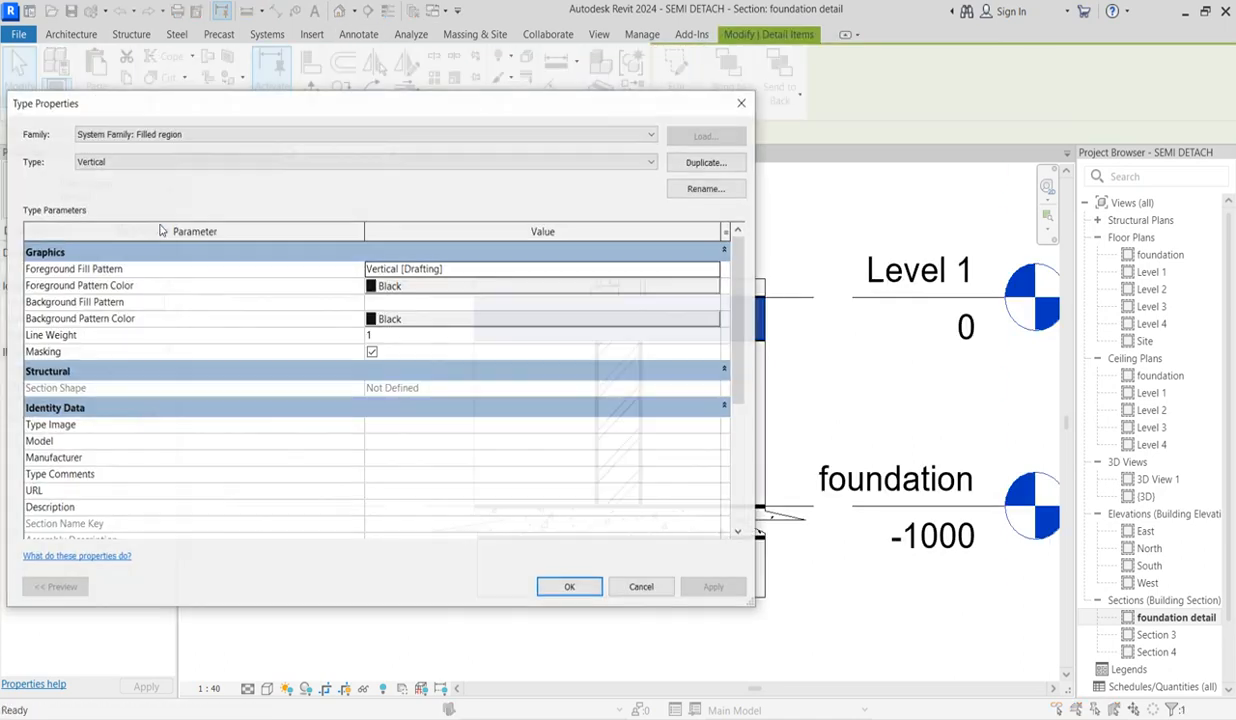
left_click(705, 162)
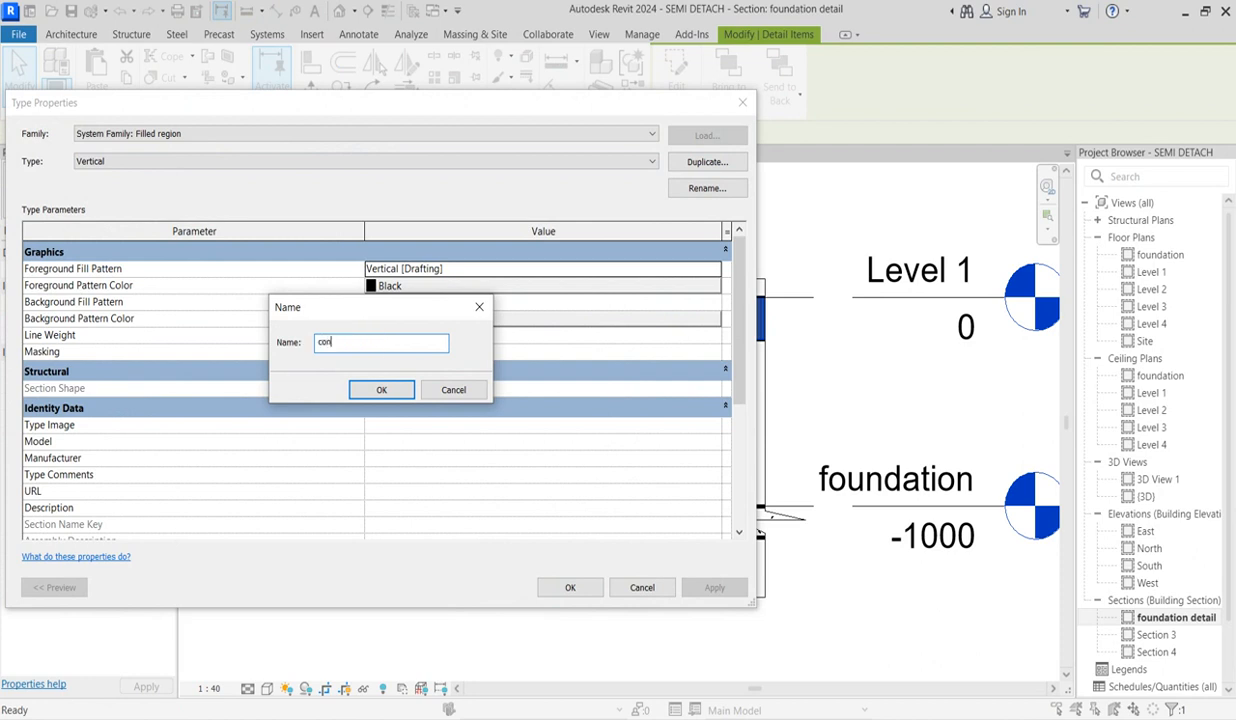
left_click(404, 389)
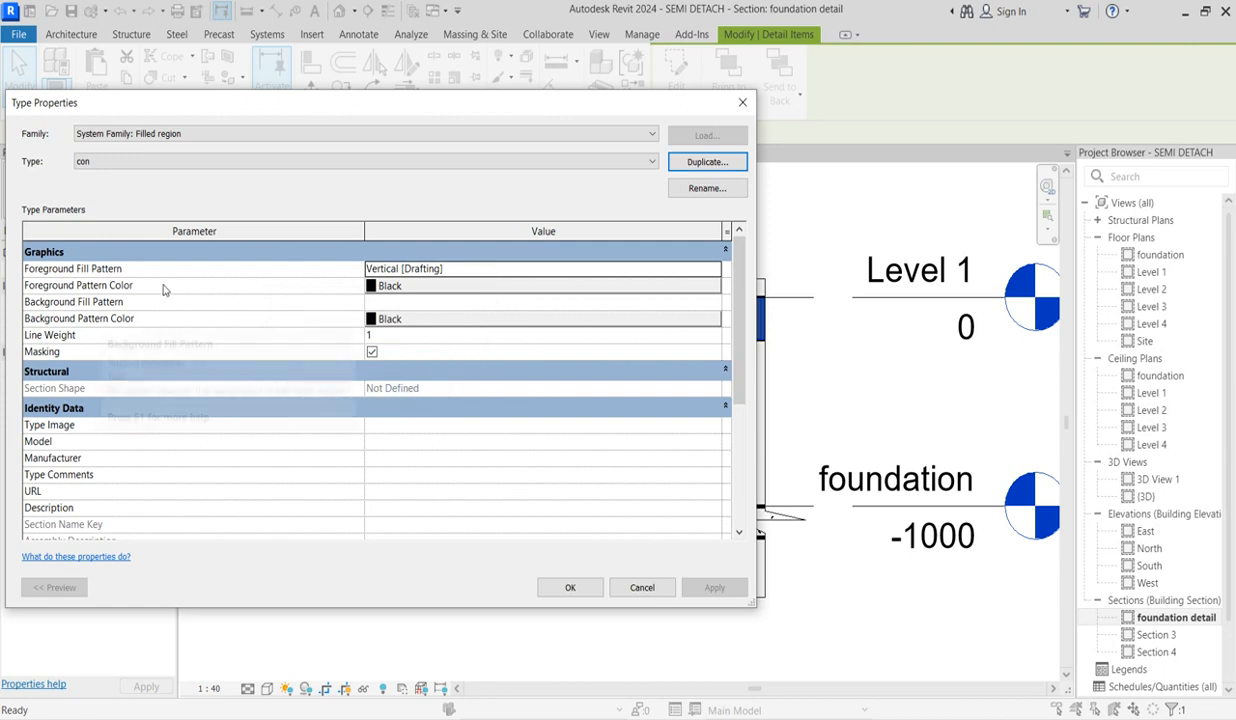
- Set the con type's foreground fill pattern to the Concrete drafting pattern and apply it to the slab region
left_click(709, 270)
left_click(715, 270)
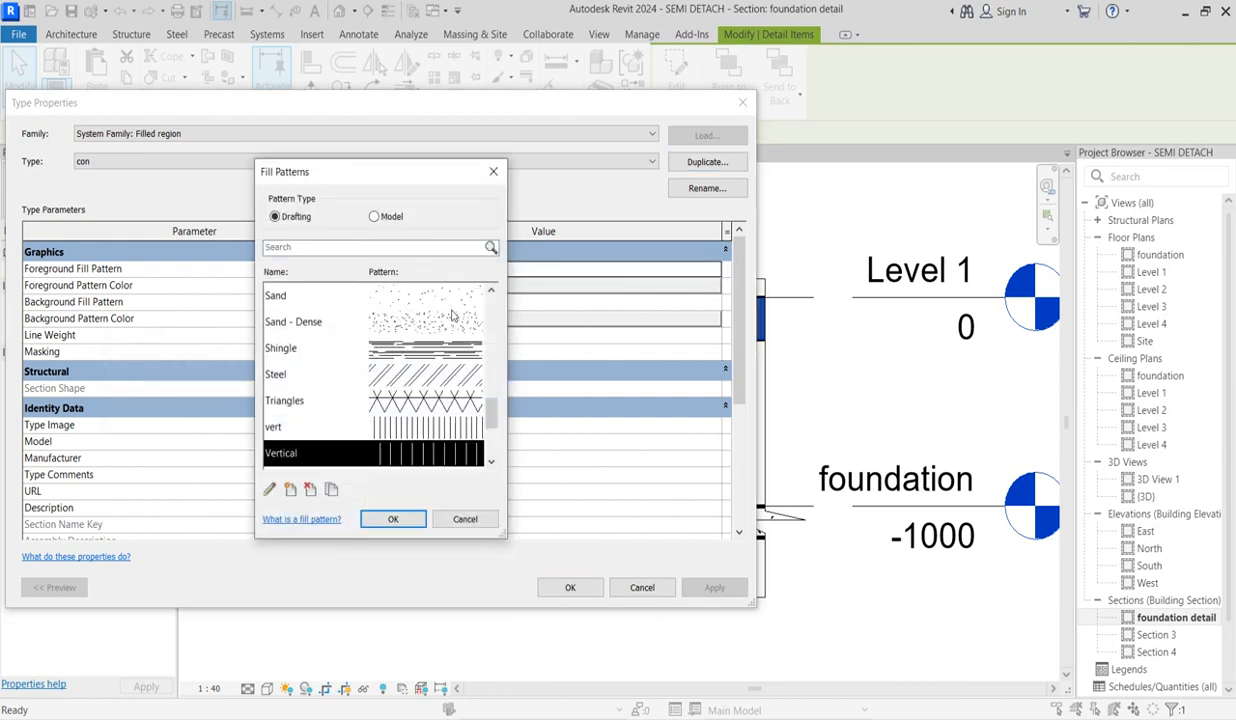
scroll(313, 372, "down", 2)
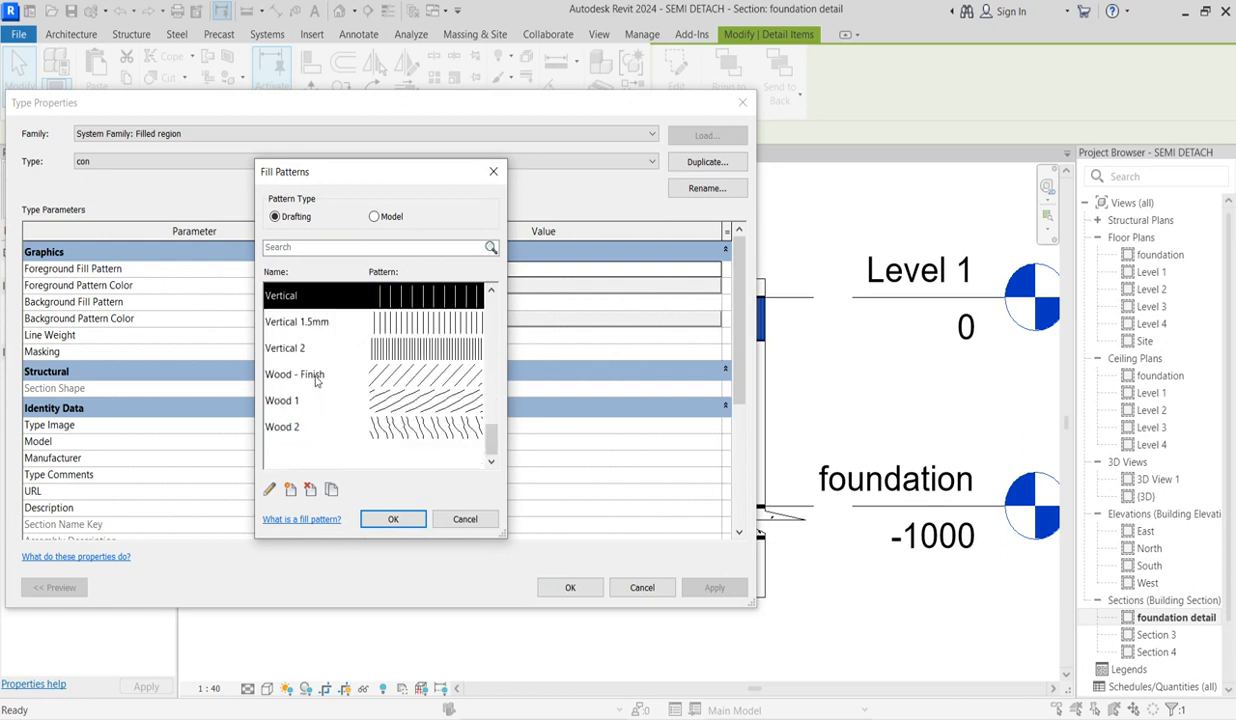
scroll(315, 378, "up", 10)
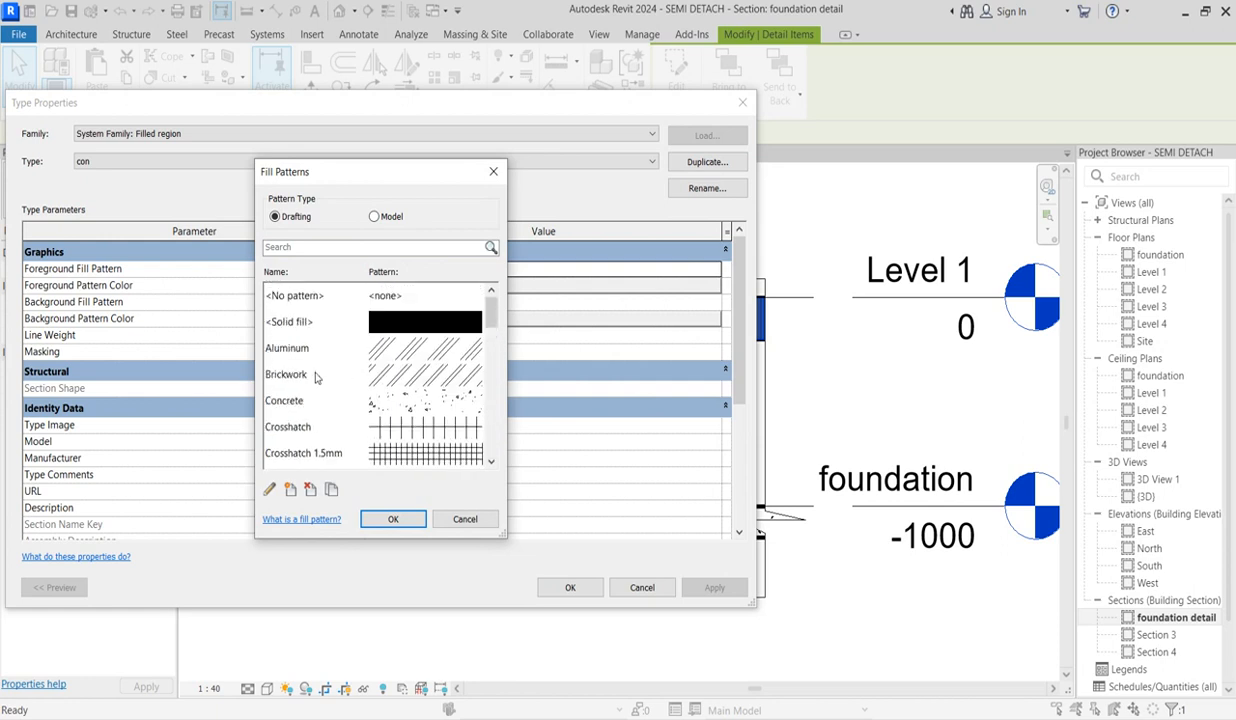
left_click(430, 405)
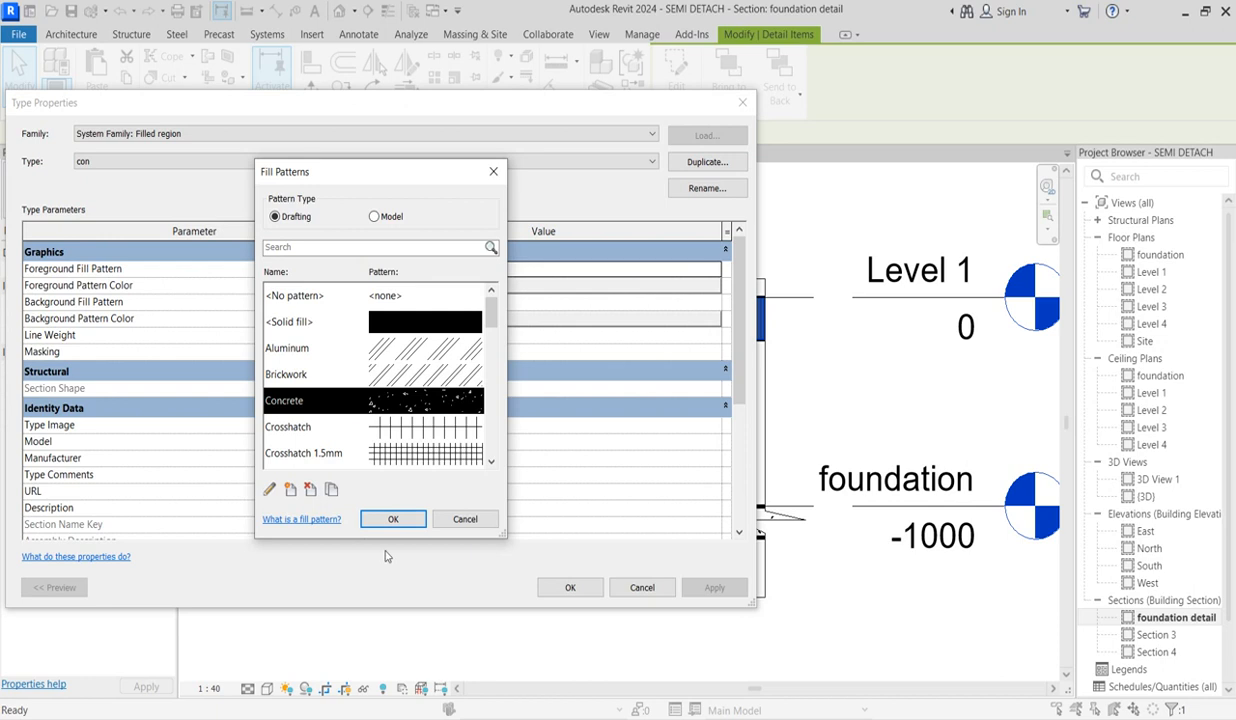
left_click(393, 519)
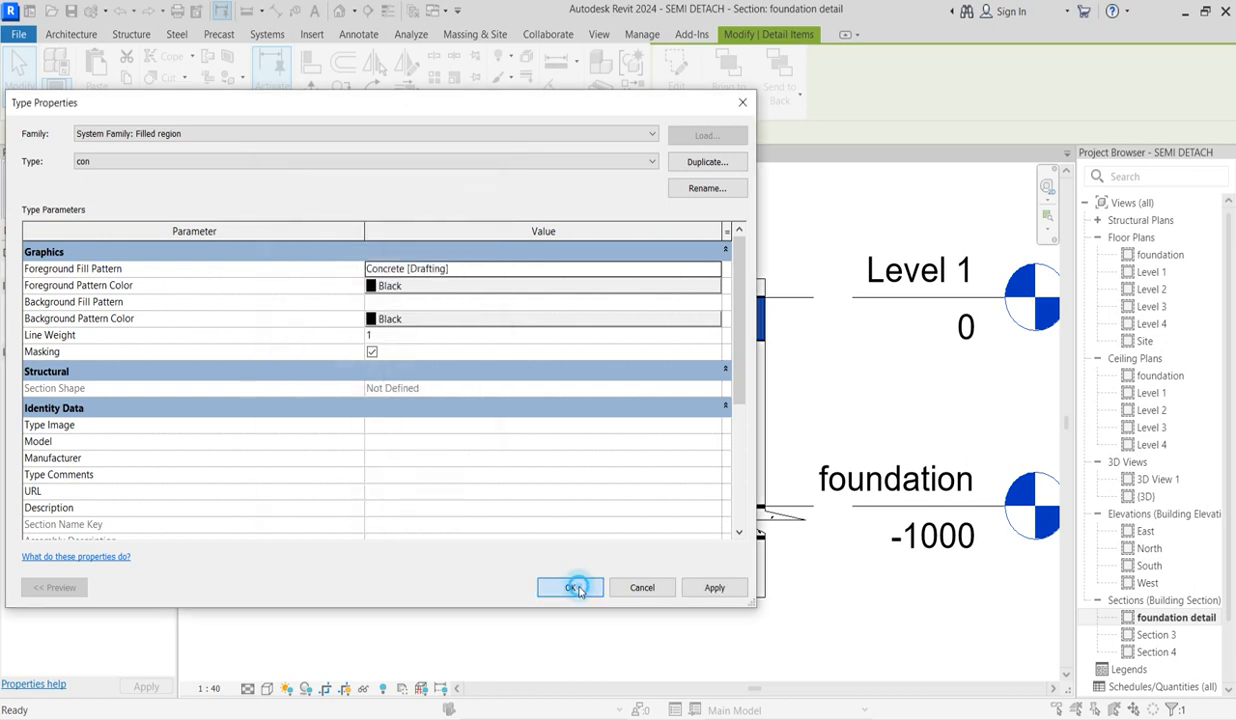
left_click(575, 587)
left_click(827, 413)
scroll(705, 362, "down", 1)
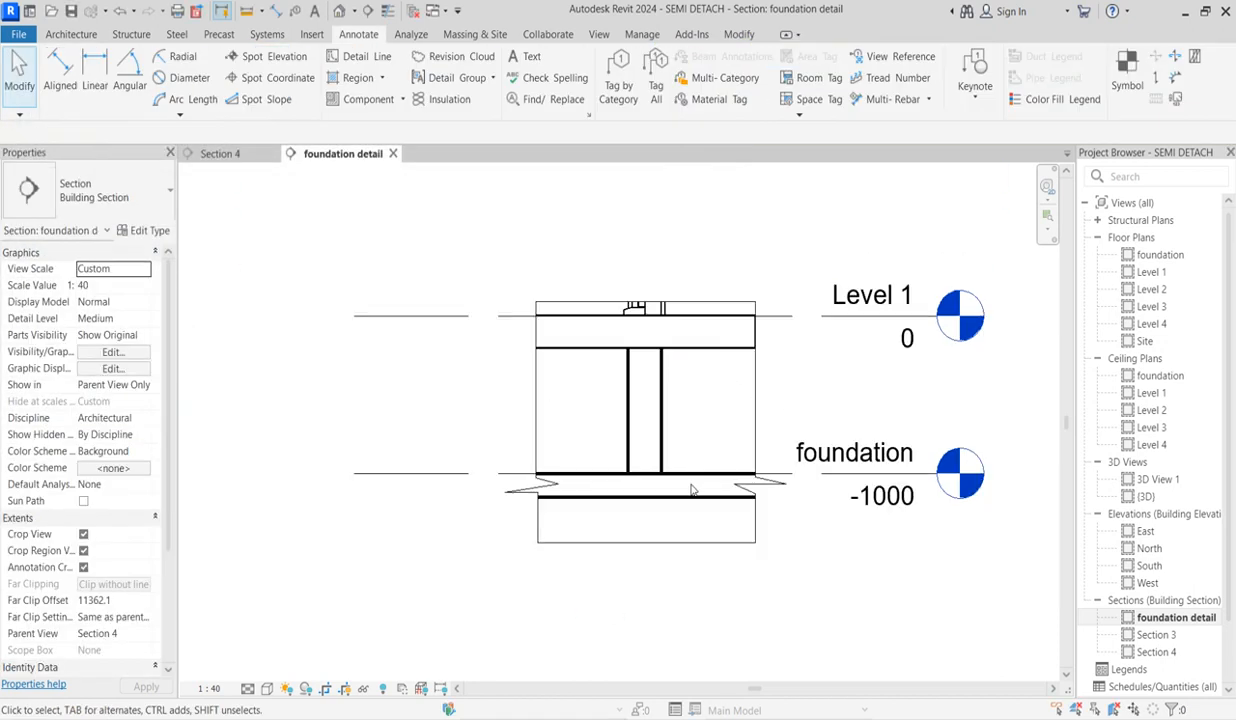
scroll(766, 410, "up", 1)
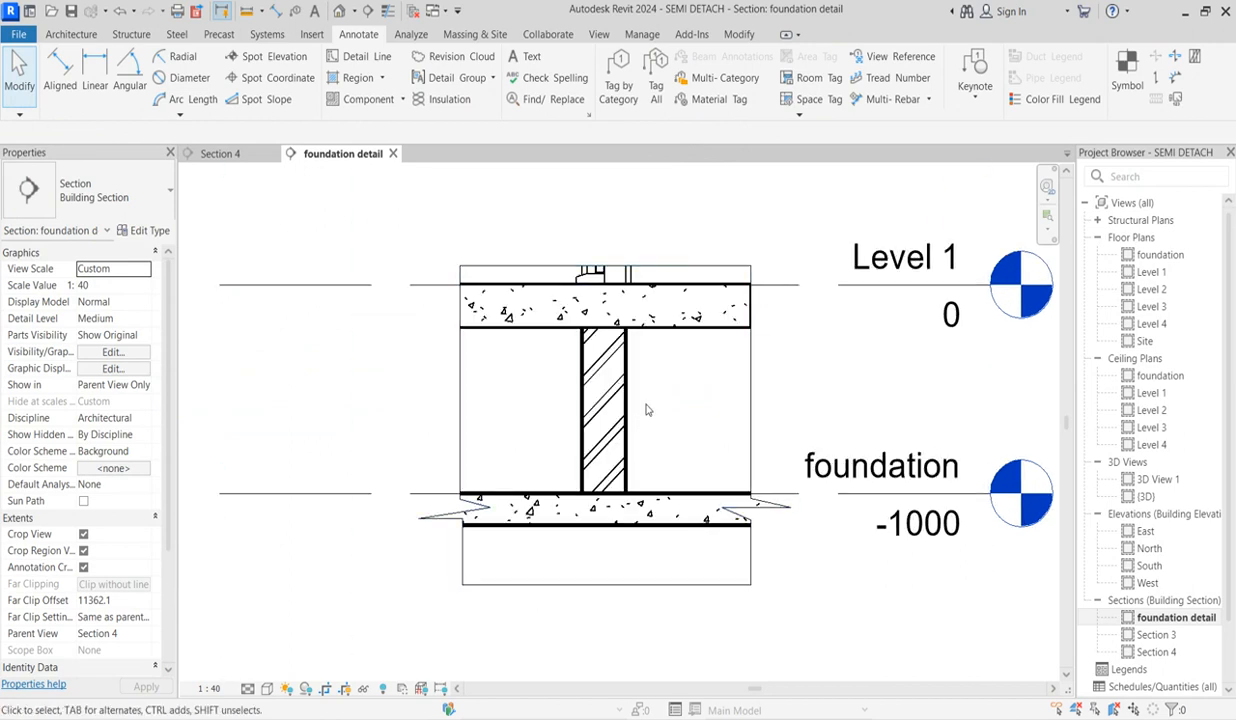
scroll(640, 402, "up", 1)
scroll(646, 411, "down", 2)
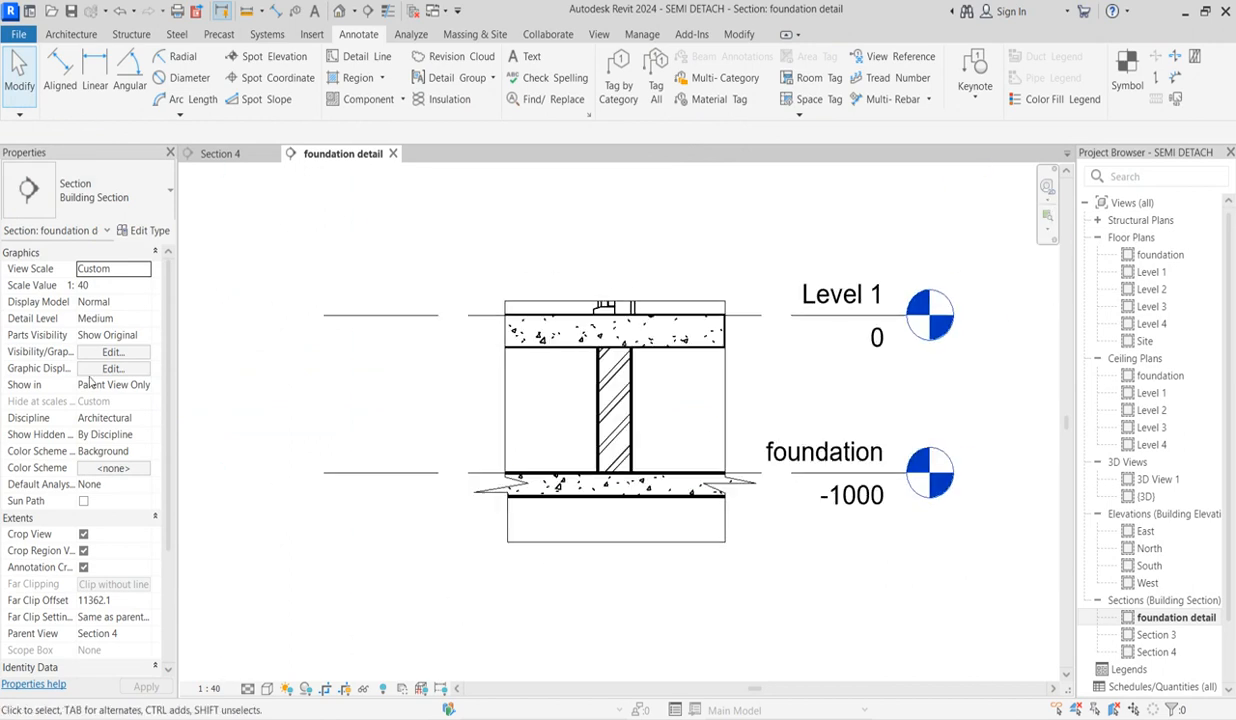
scroll(592, 369, "up", 1)
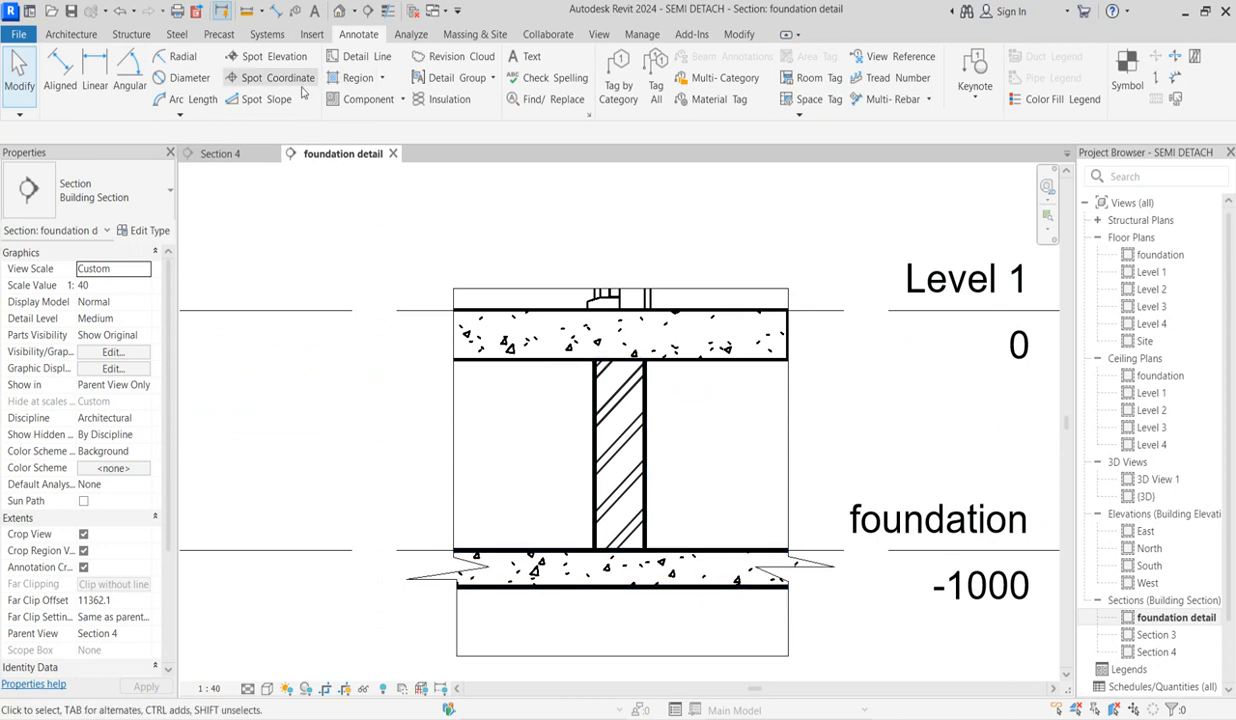
left_click(383, 80)
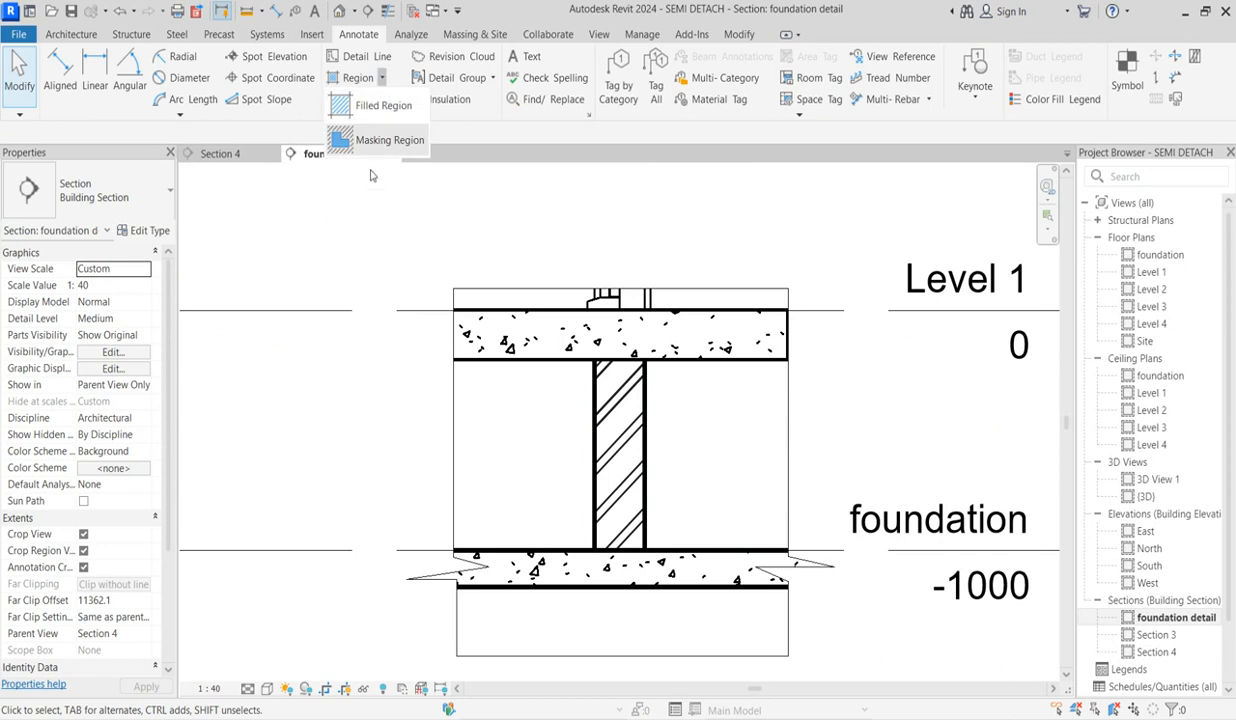
left_click(381, 108)
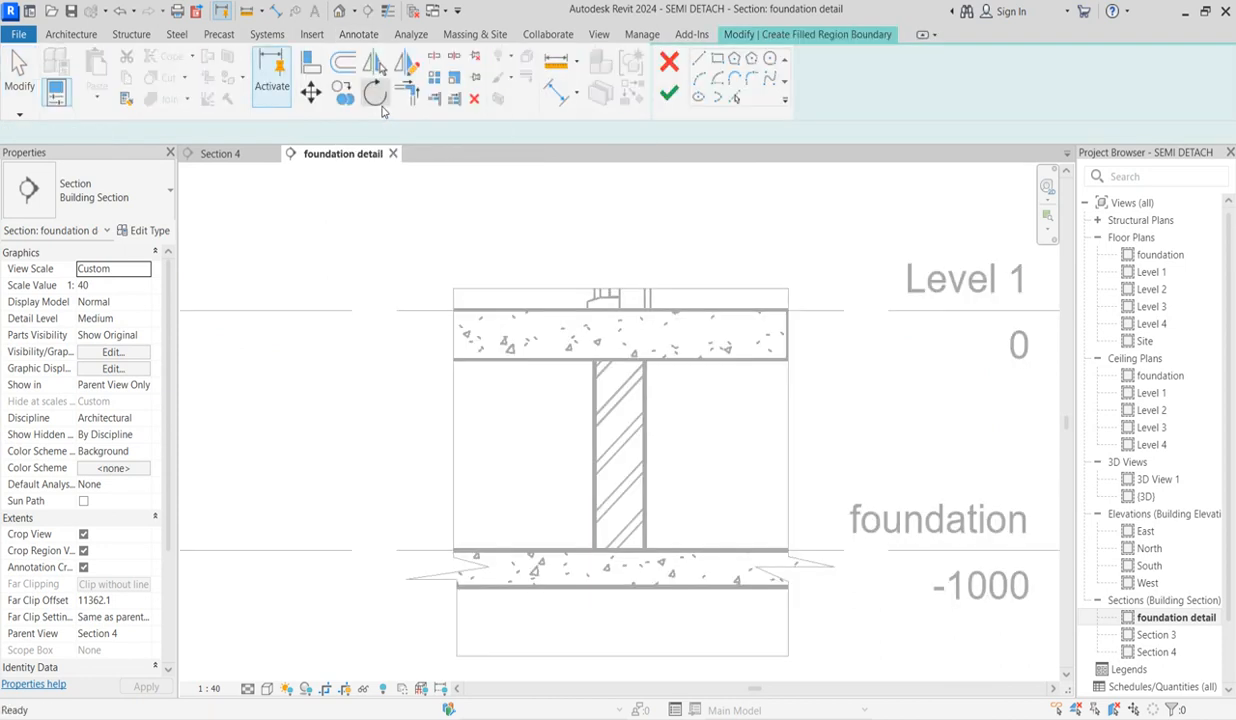
left_click(670, 65)
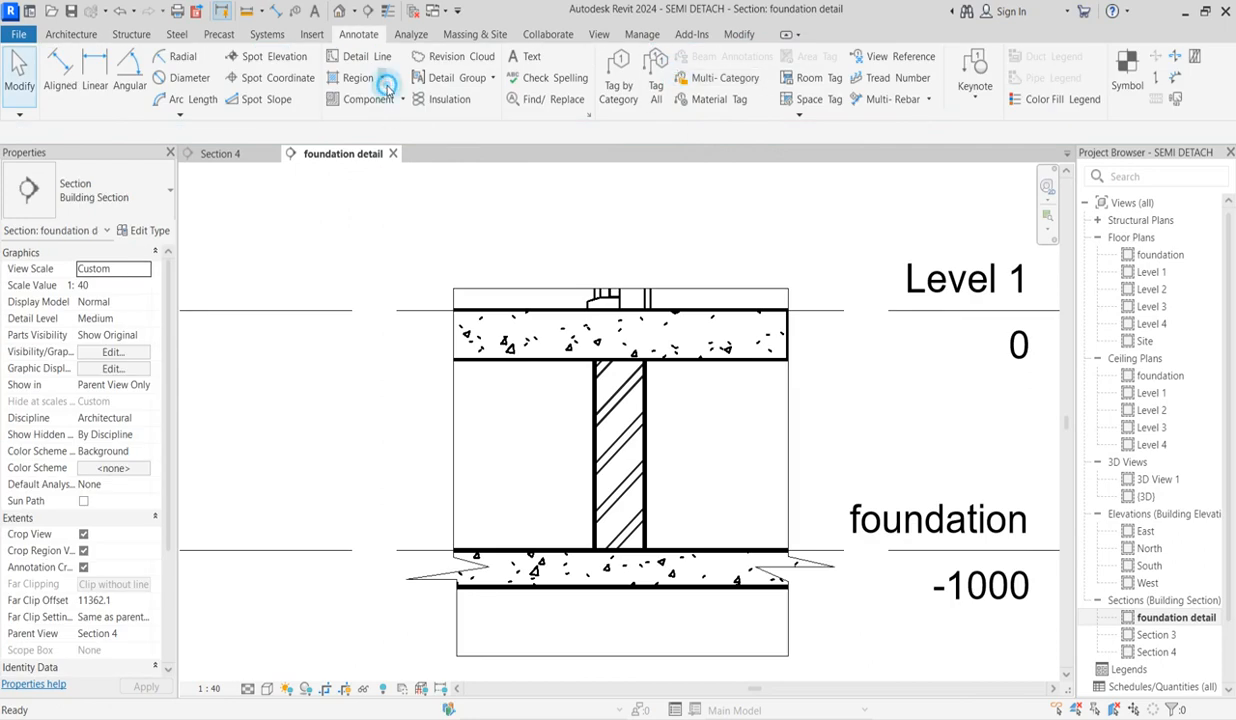
- Create a thin rectangular masking region 800 mm tall down the middle of the wall, between the upper slab and the foundation slab
left_click(386, 88)
left_click(378, 136)
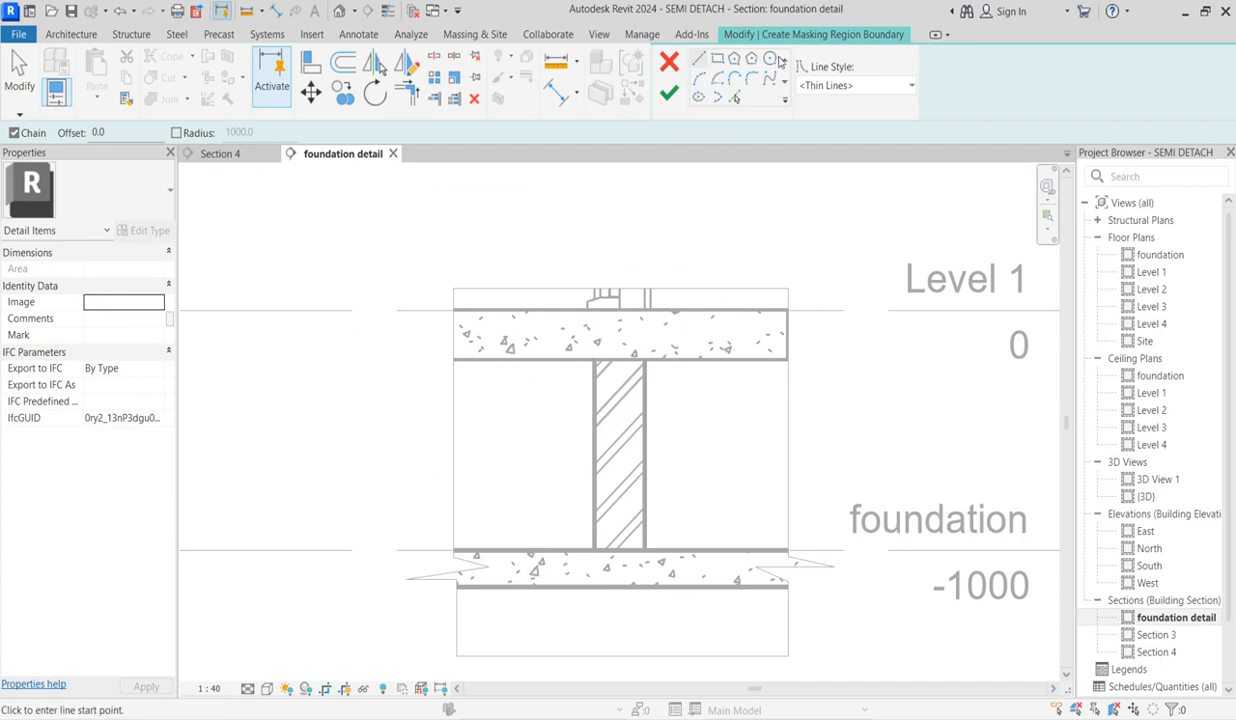
left_click(717, 60)
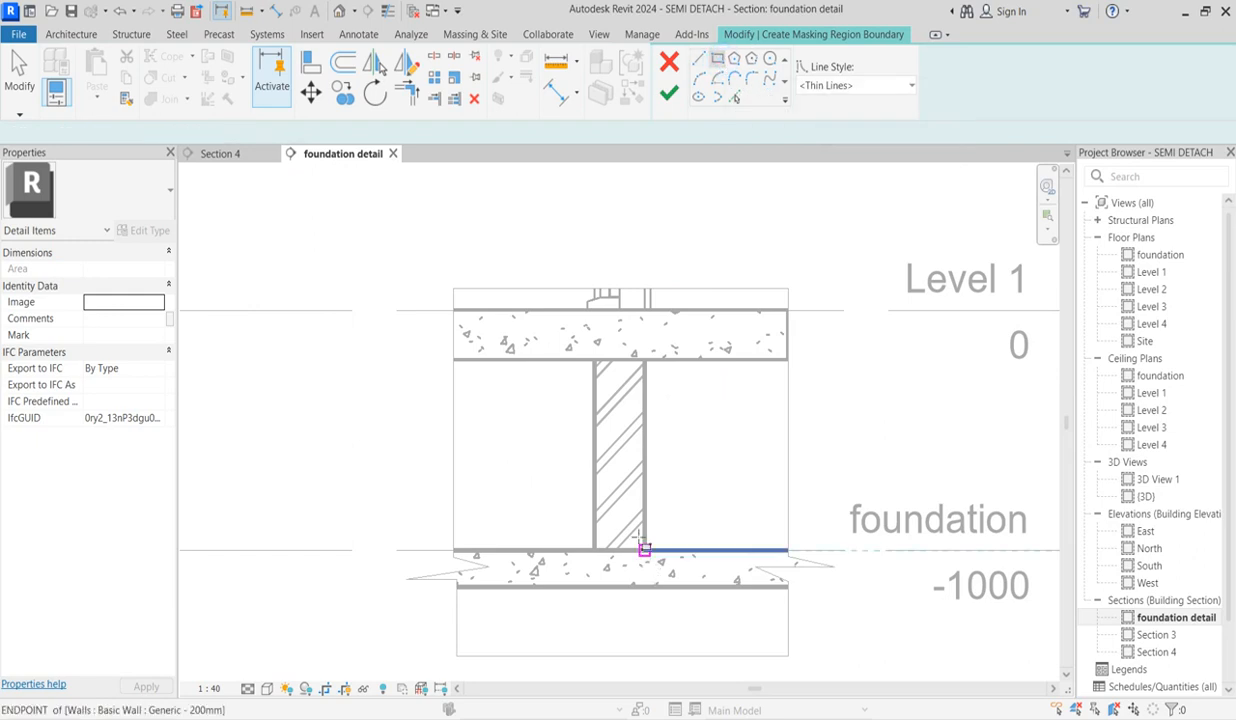
scroll(635, 395, "up", 4)
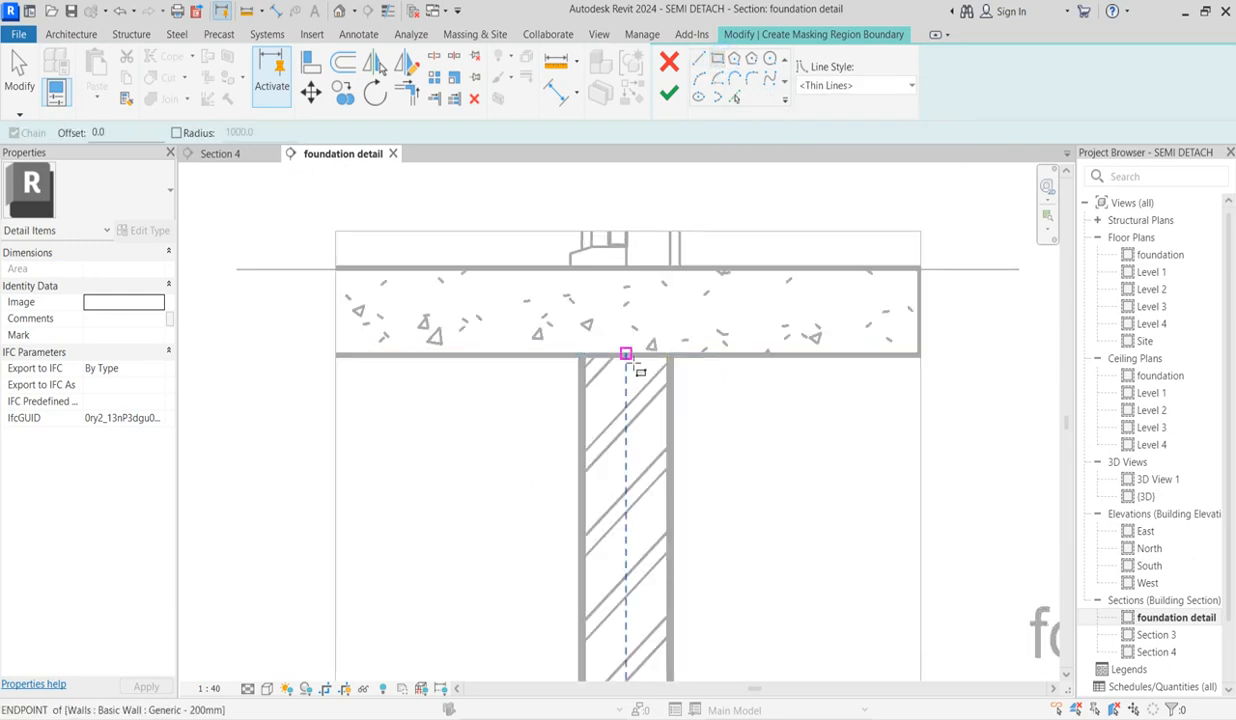
left_click(617, 355)
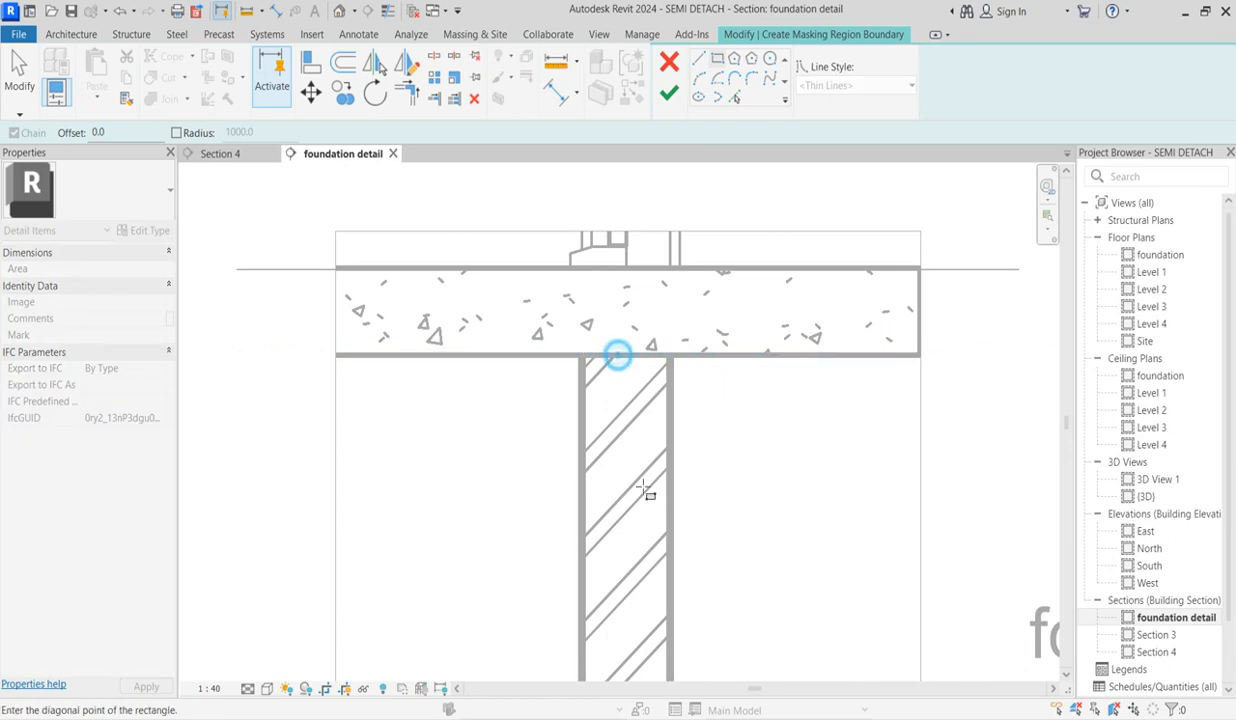
scroll(640, 510, "down", 3)
scroll(631, 589, "up", 2)
left_click(631, 589)
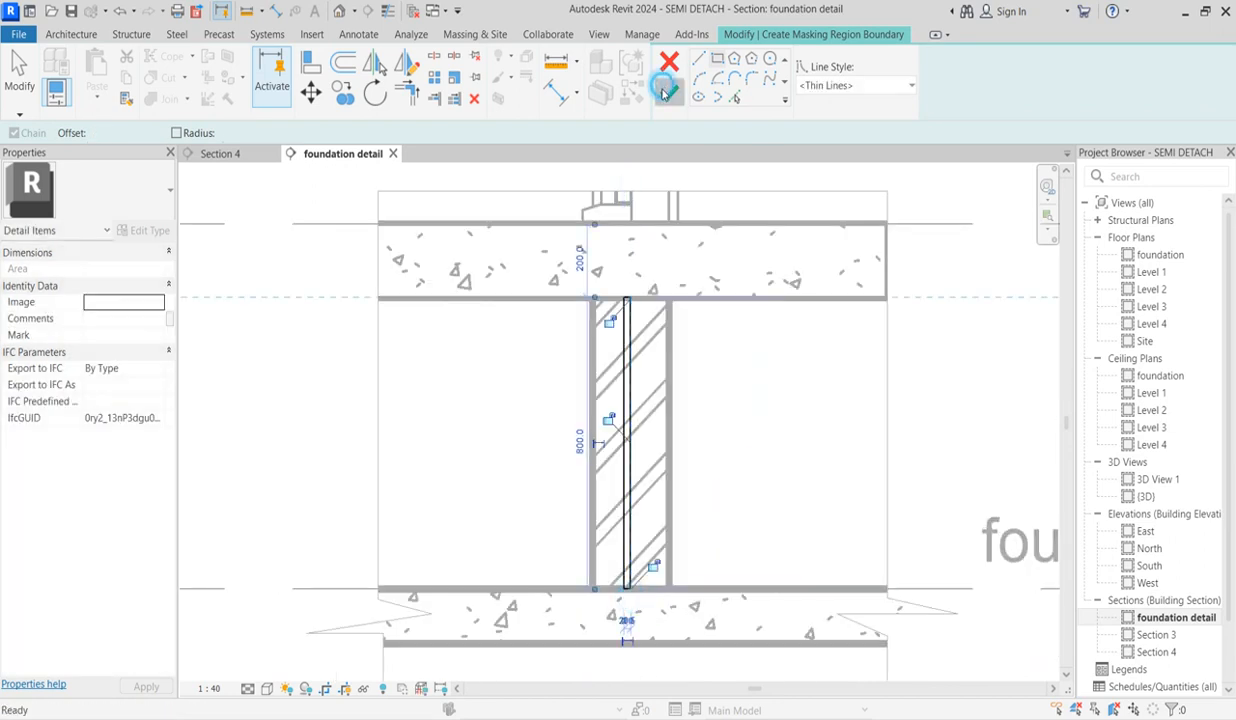
left_click(669, 93)
left_click(745, 390)
scroll(618, 538, "down", 3)
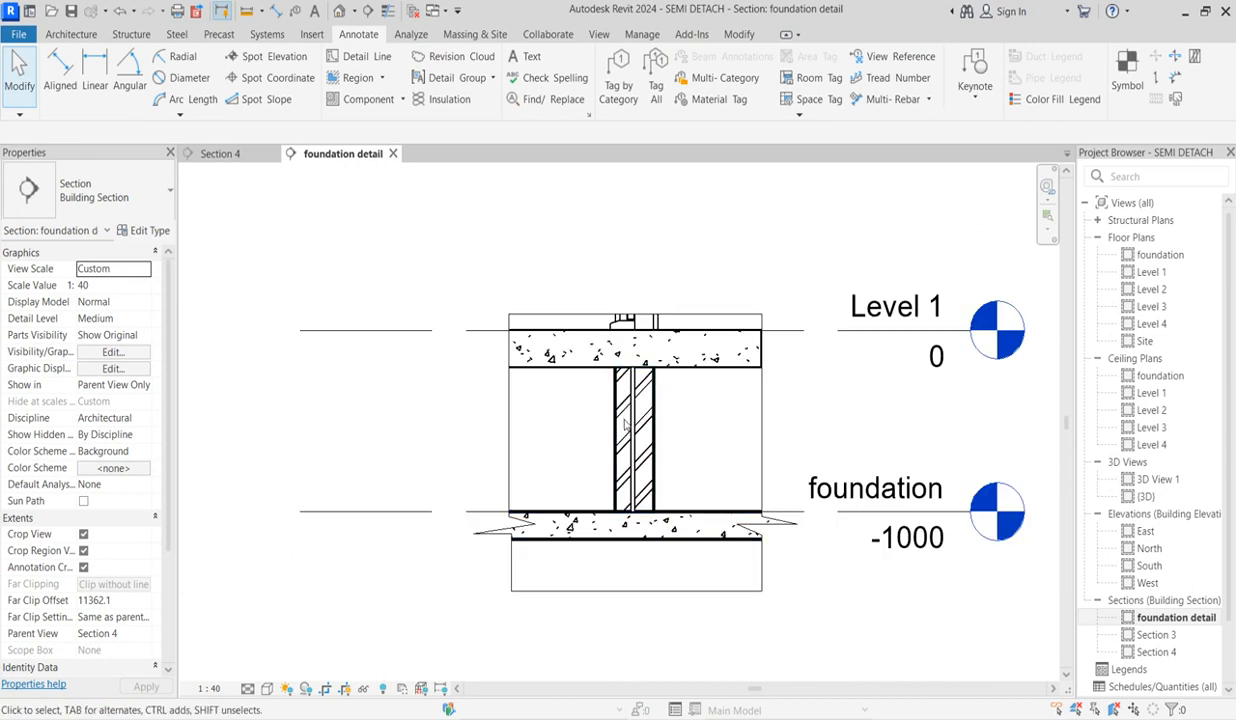
- Draw a rounded stone outline as a thin-line detail spline just under the upper slab, near the crop's left edge
scroll(625, 415, "up", 3)
scroll(634, 500, "down", 1)
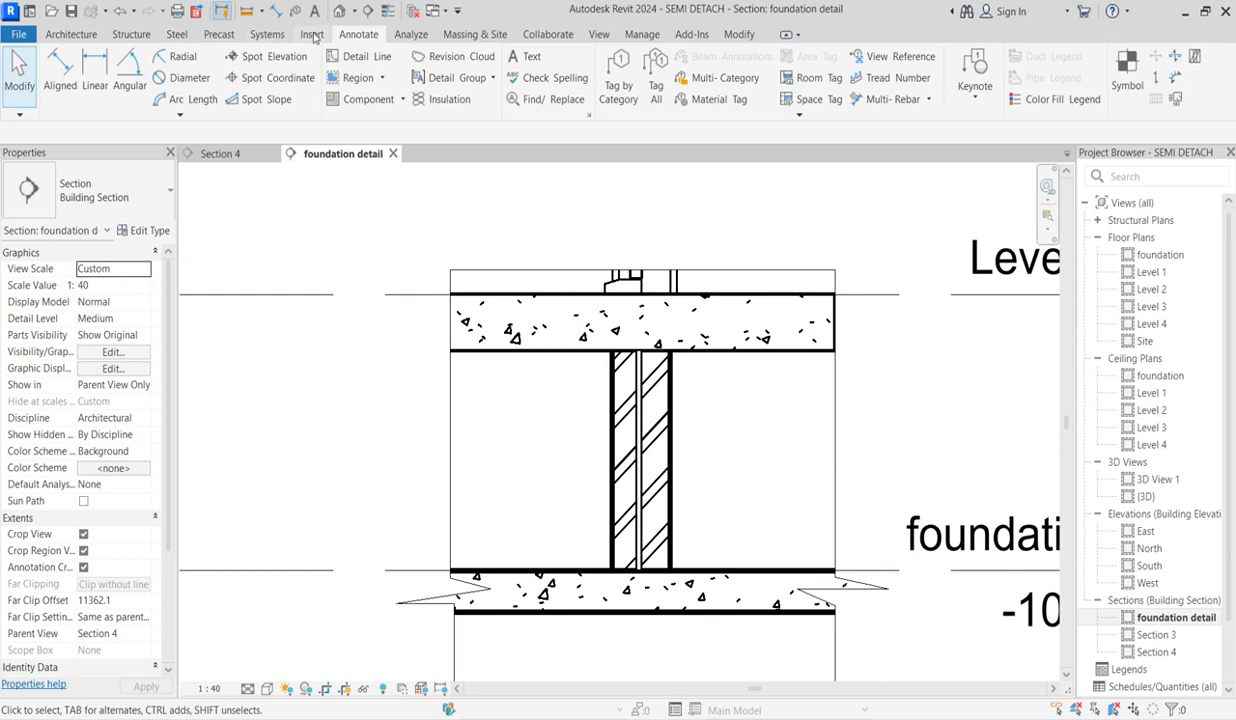
left_click(380, 58)
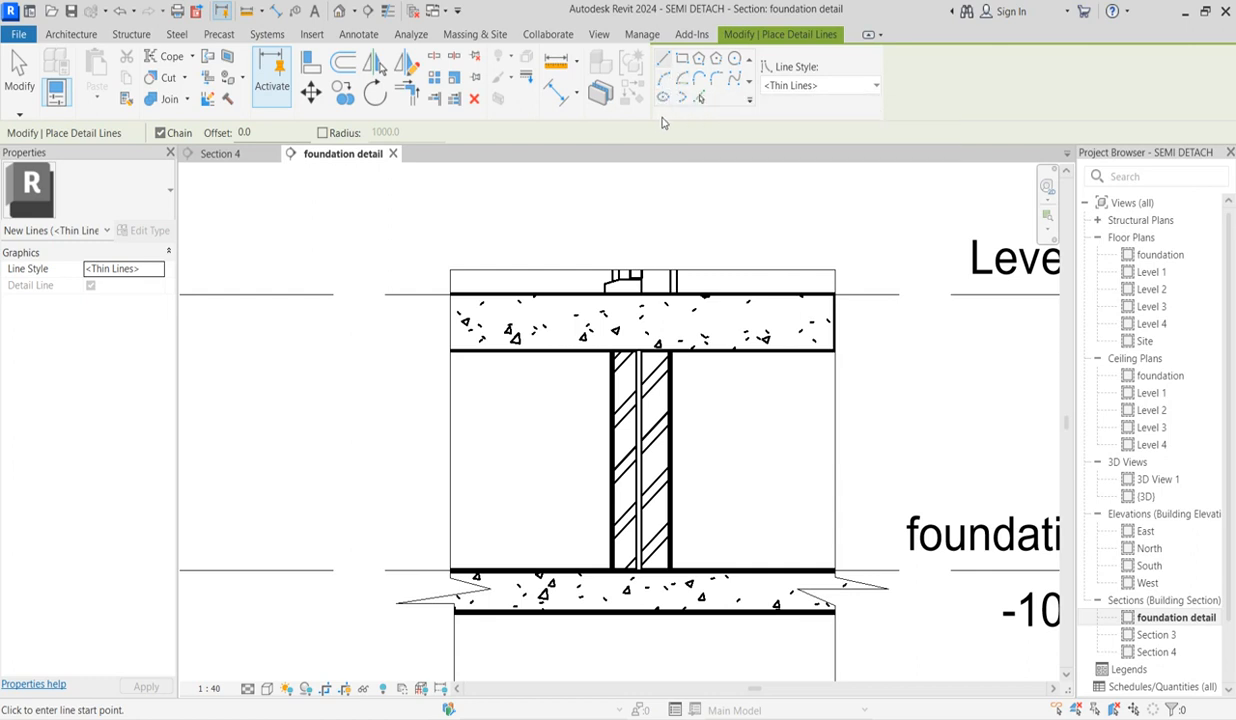
left_click(735, 81)
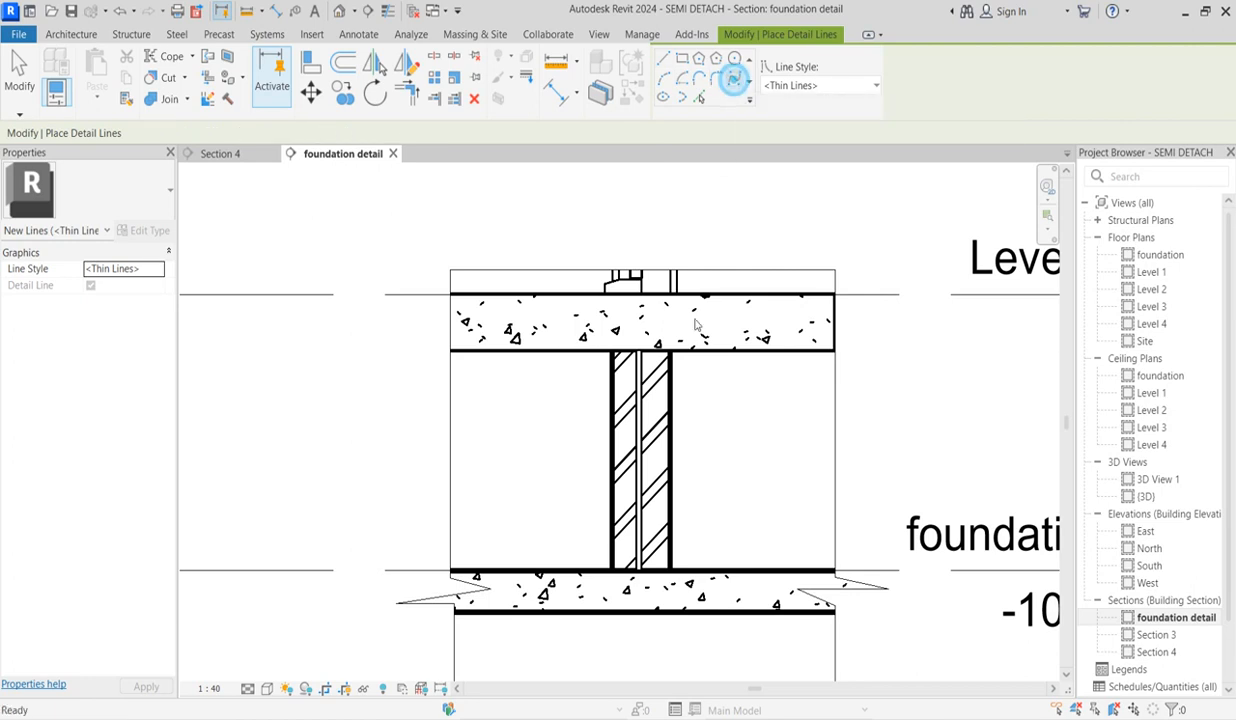
scroll(522, 419, "up", 2)
left_click(455, 372)
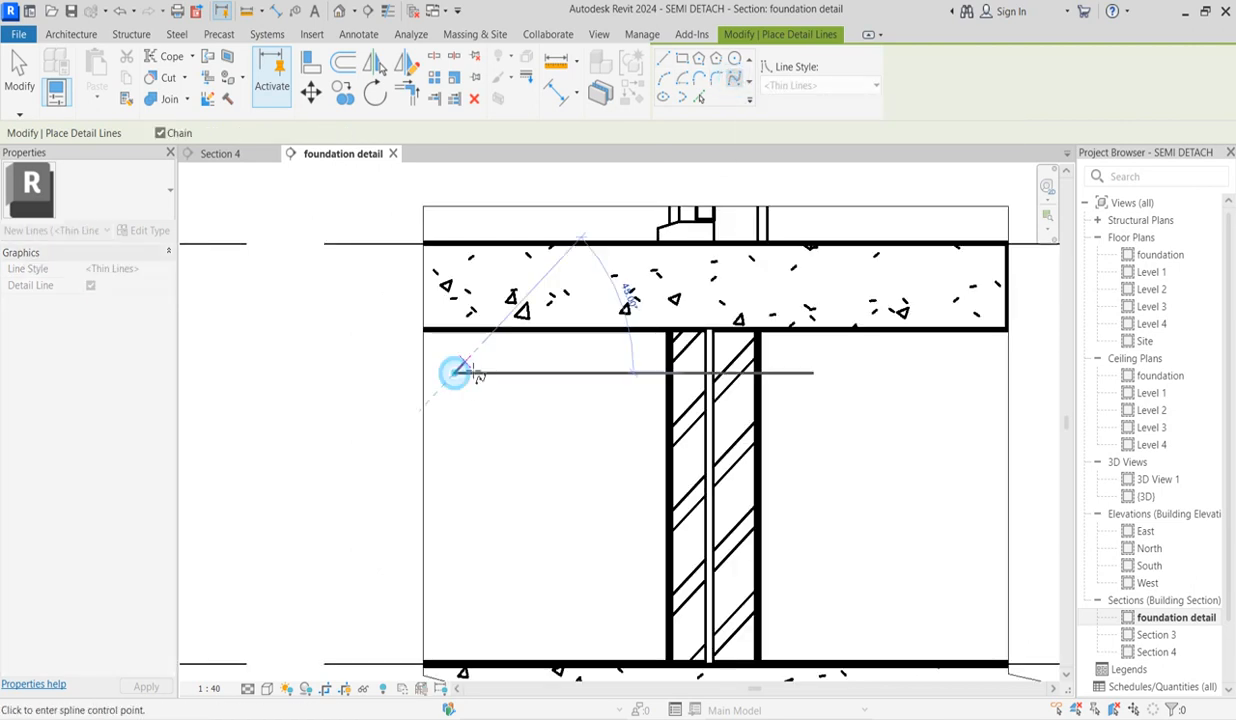
left_click(473, 347)
left_click(524, 338)
left_click(568, 367)
left_click(588, 441)
left_click(488, 474)
left_click(437, 464)
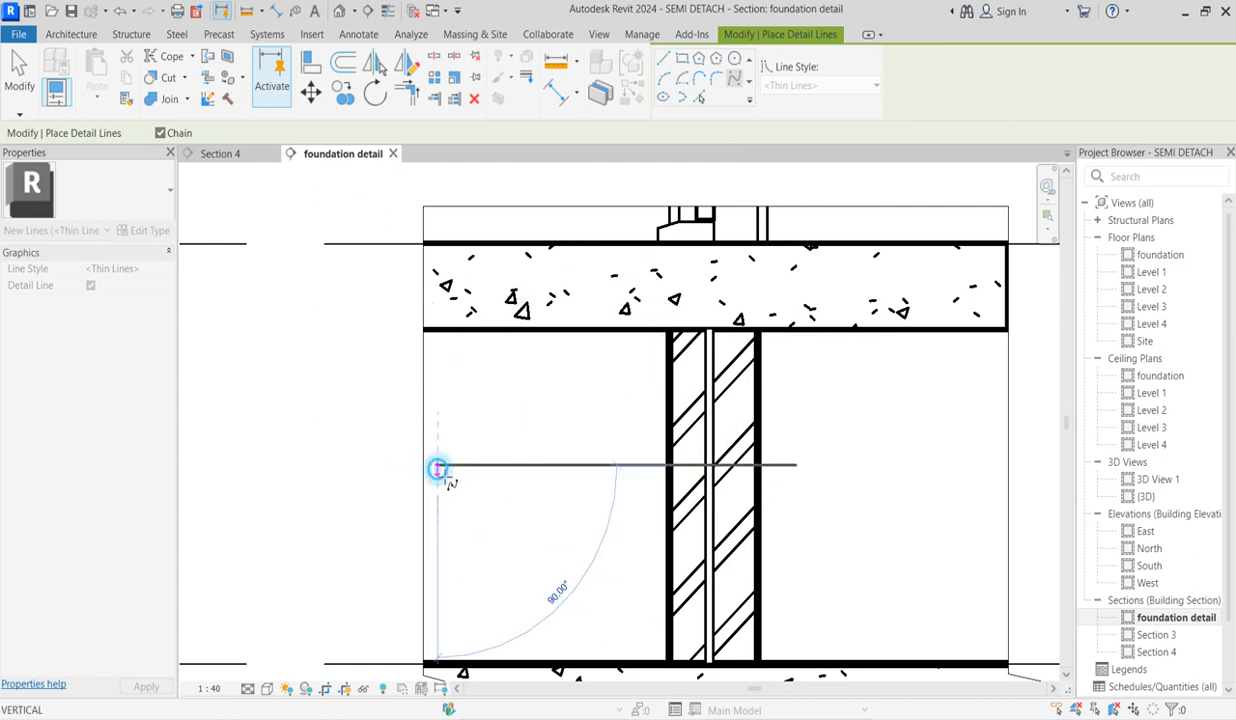
left_click(439, 412)
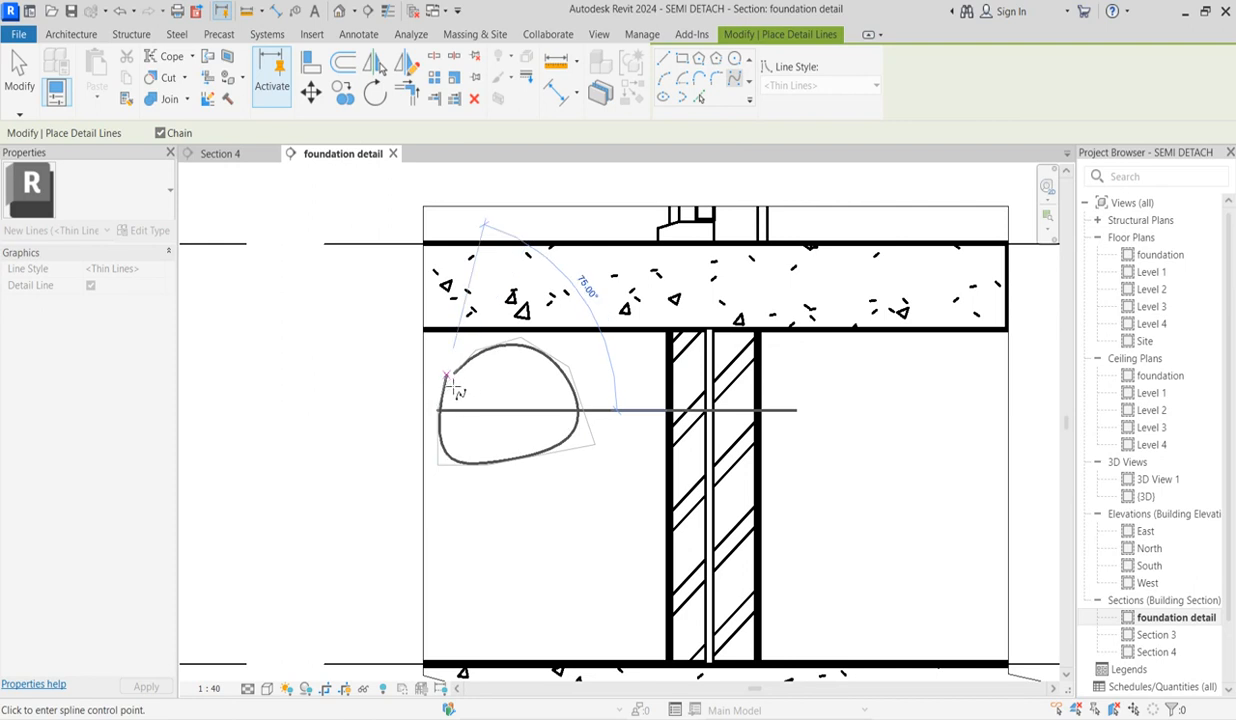
- Close the rounded stone's spline at its start point and finish the curve
scroll(452, 387, "up", 4)
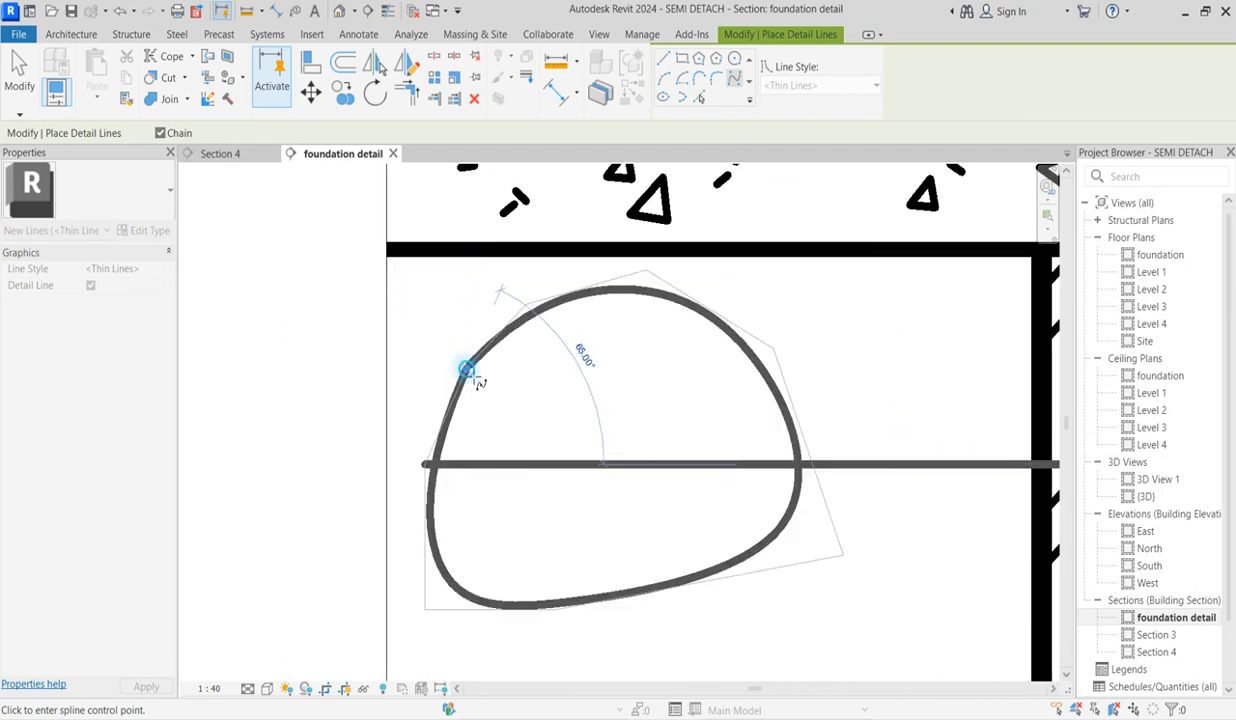
left_click(470, 373)
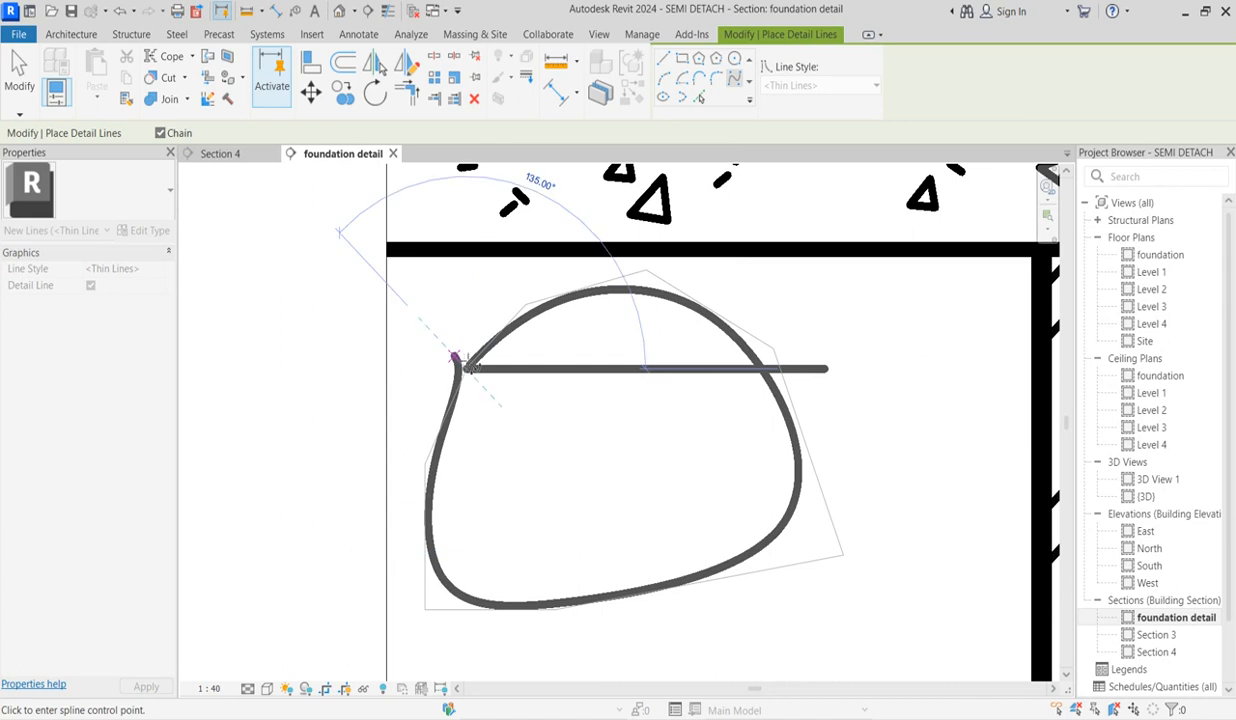
left_click(469, 353)
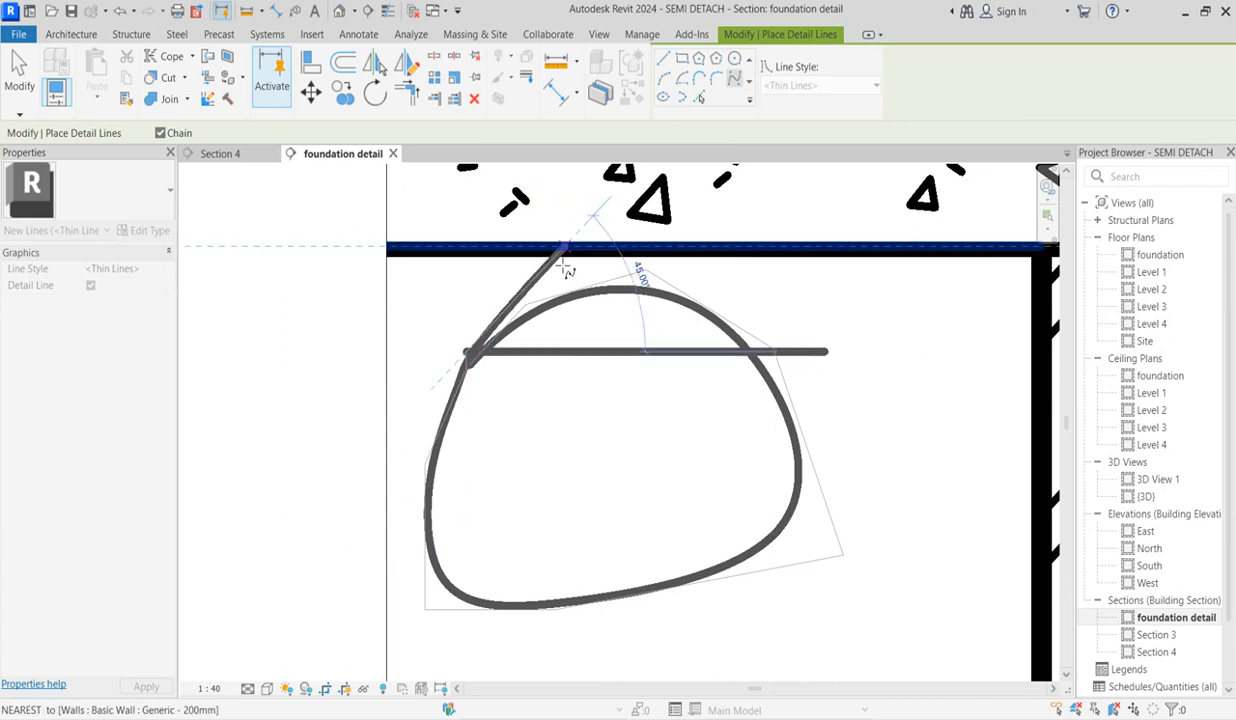
key("Escape")
key("Escape")
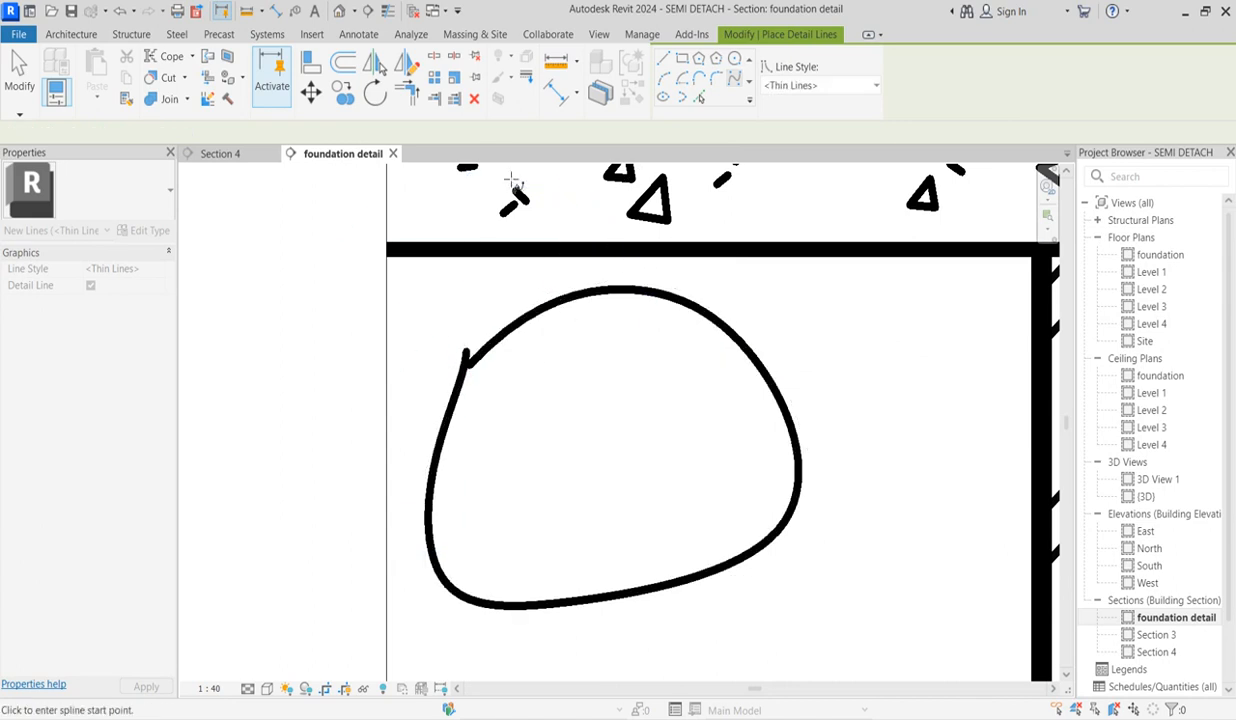
- Draw a closed, elongated stone outline with a detail spline between the rounded stone and the wall
scroll(604, 422, "down", 5)
scroll(624, 511, "up", 3)
left_click(640, 343)
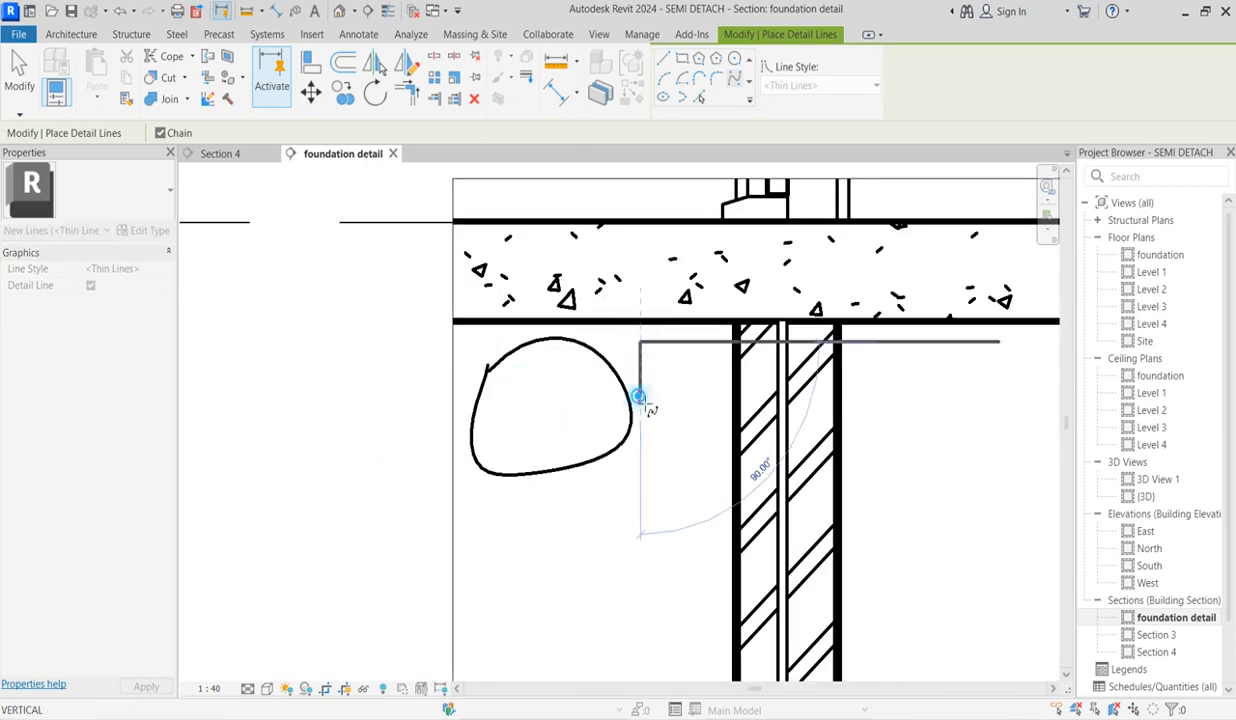
left_click(651, 485)
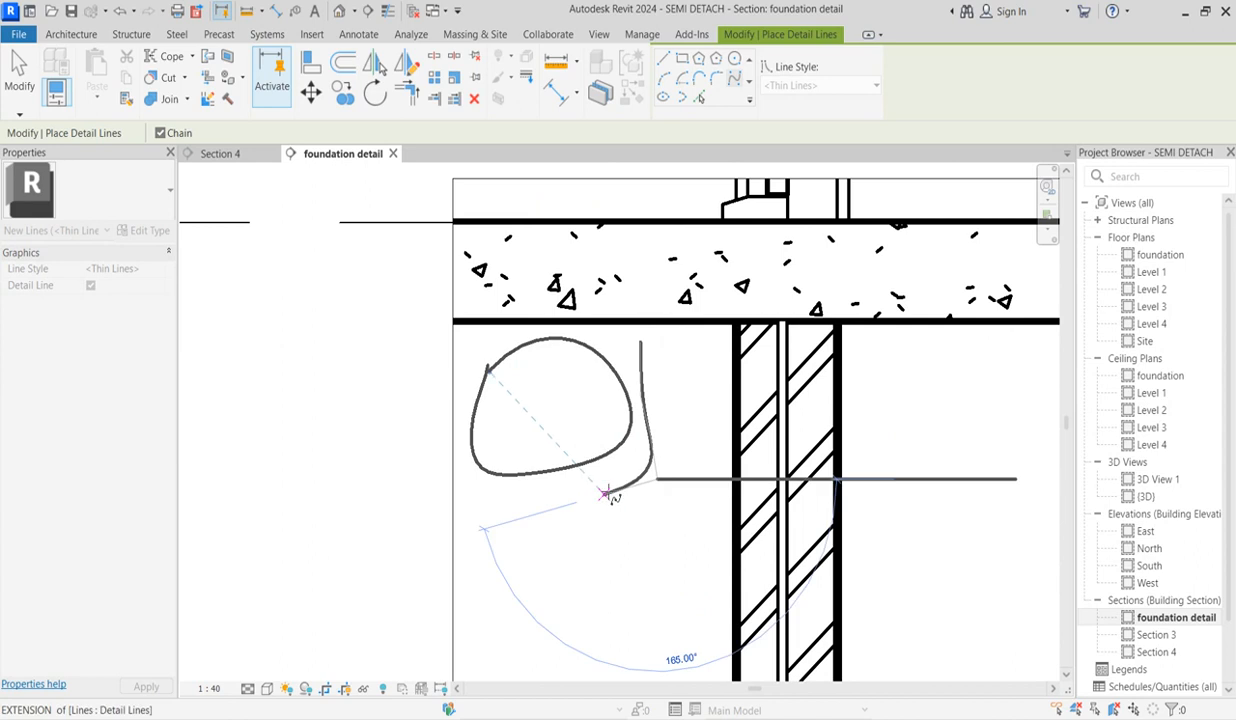
left_click(598, 487)
left_click(683, 576)
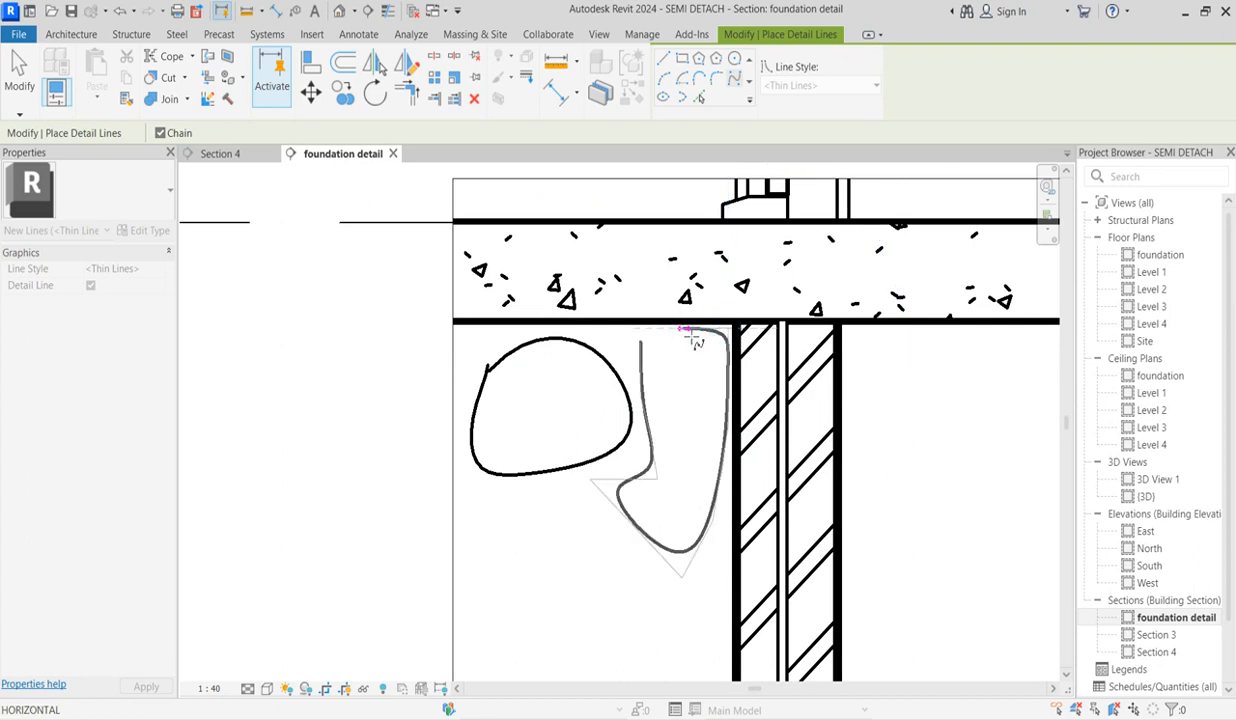
left_click(651, 331)
key("Escape")
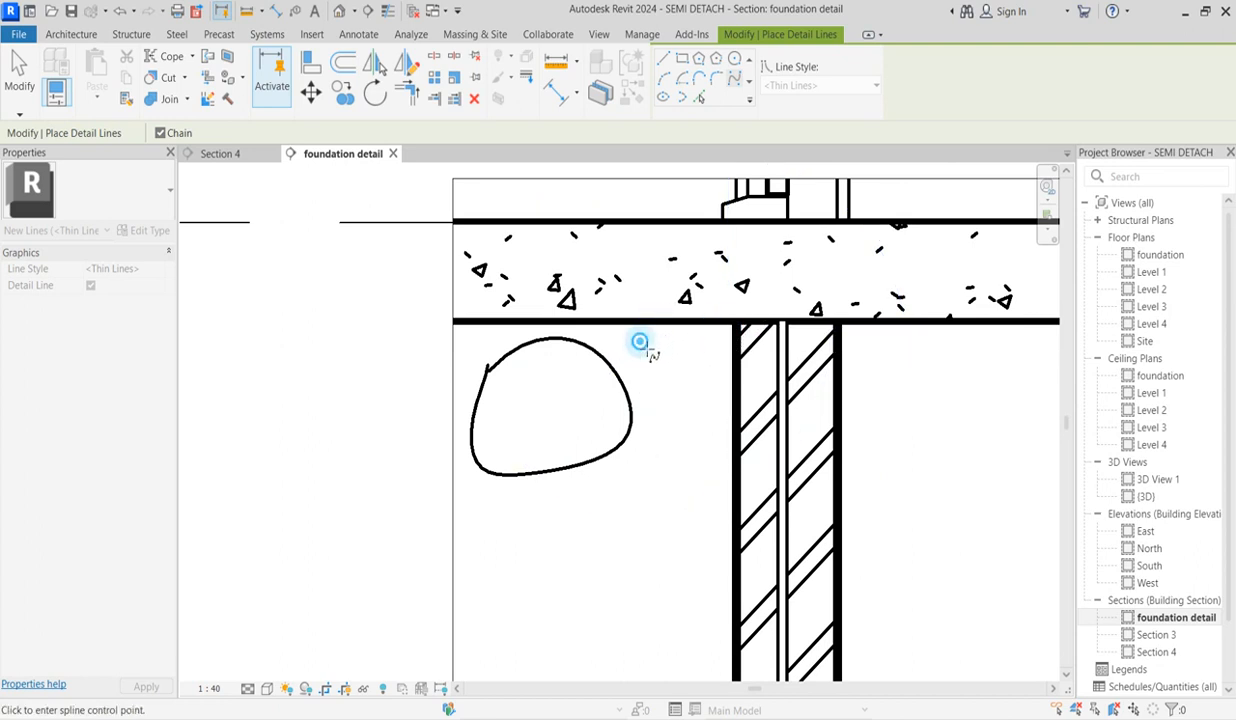
left_click(647, 349)
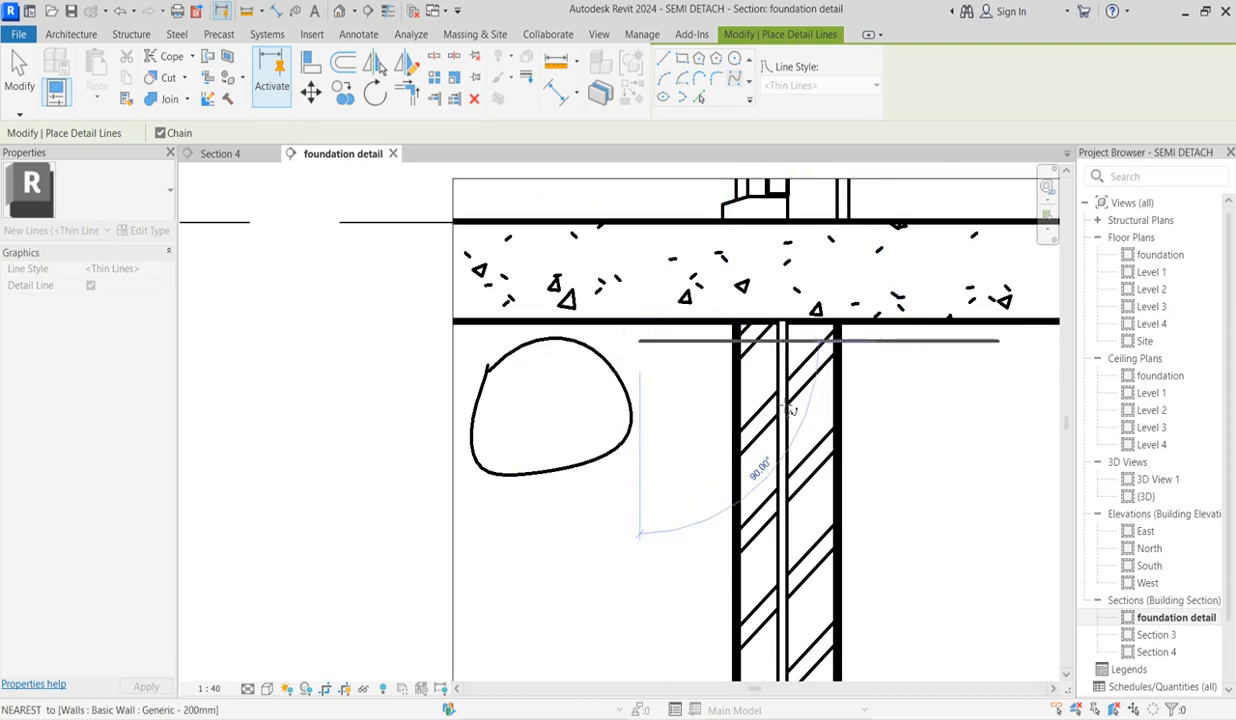
key("Escape")
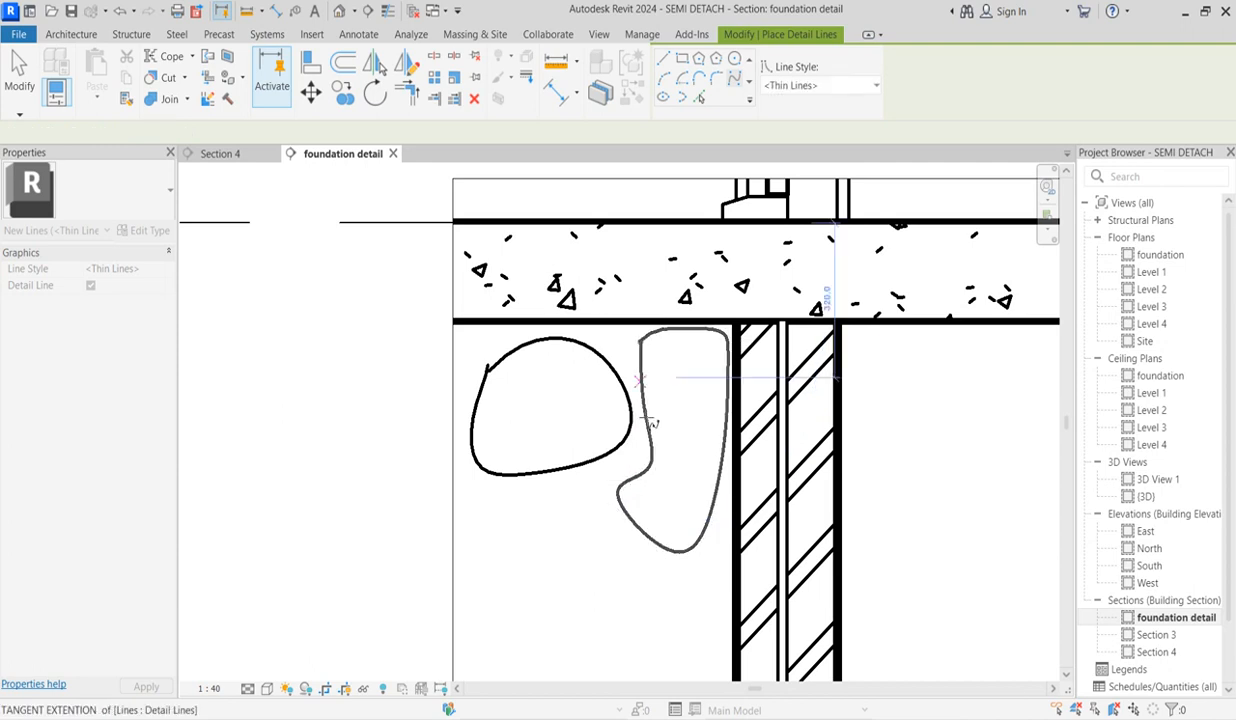
- Sketch a small stone outline with a detail spline below the rounded stone, trying to close it at its start point
scroll(640, 424, "down", 5)
scroll(563, 547, "up", 1)
left_click(578, 450)
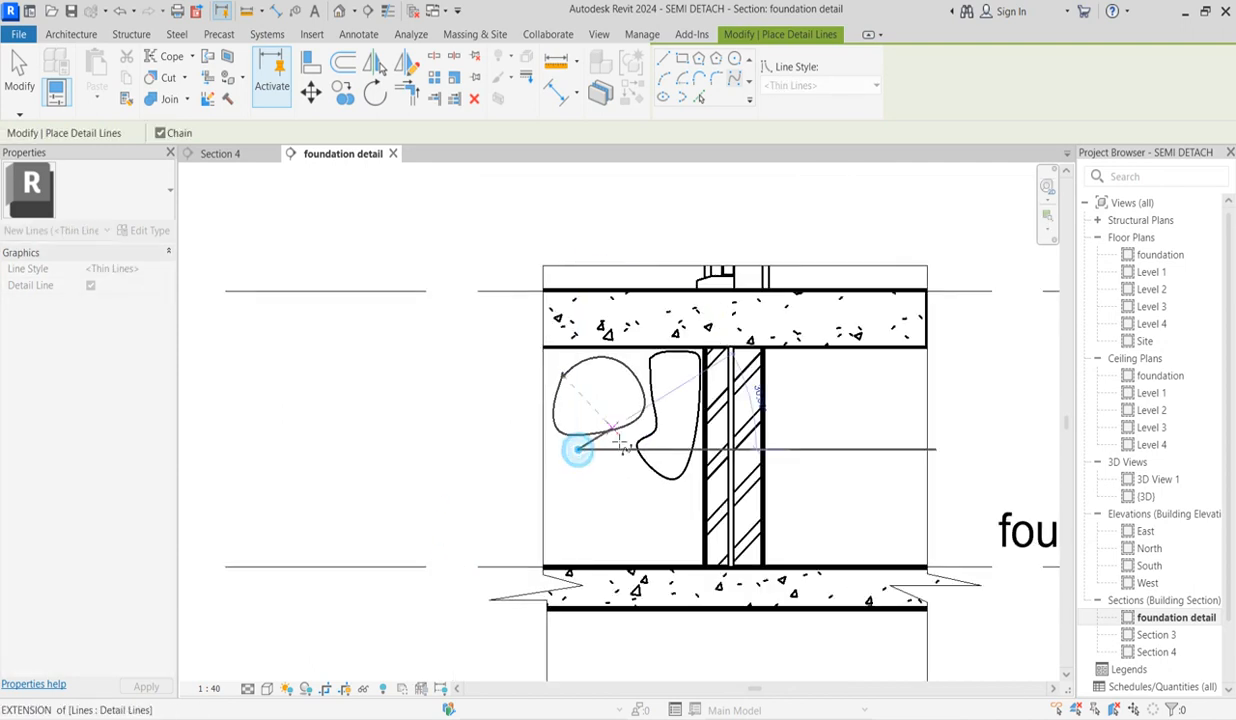
left_click(621, 443)
left_click(607, 474)
left_click(574, 461)
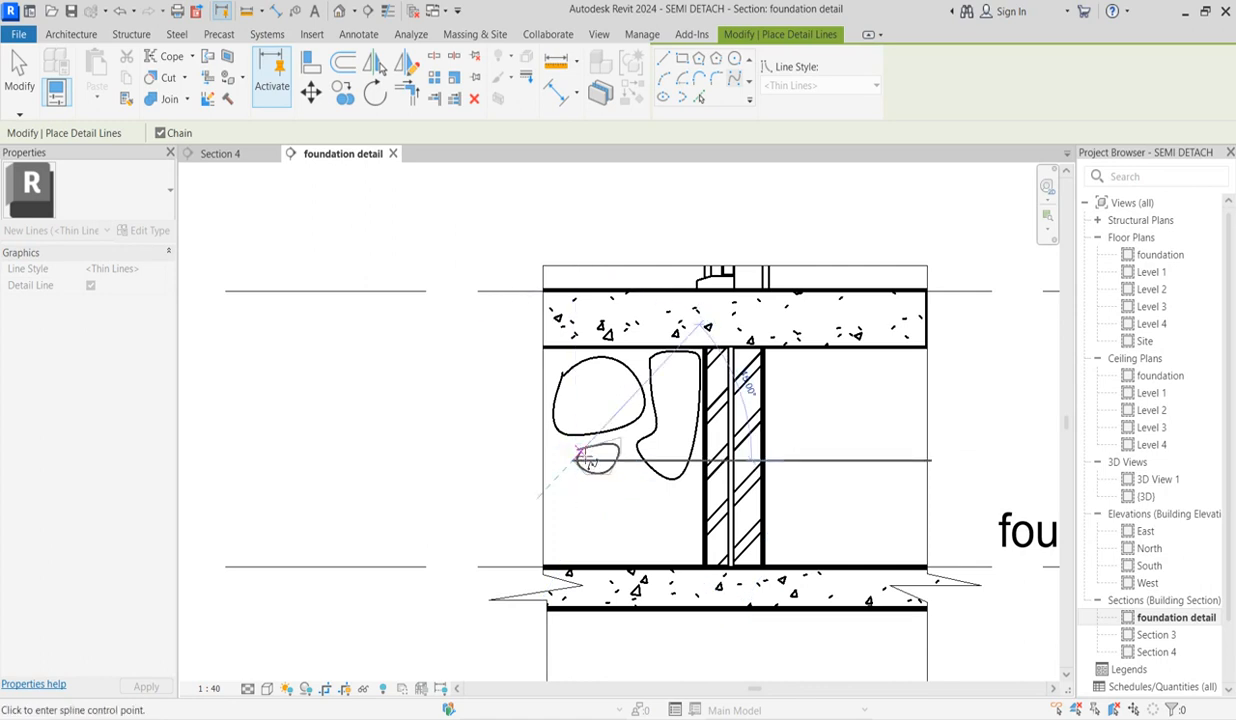
scroll(590, 462, "up", 5)
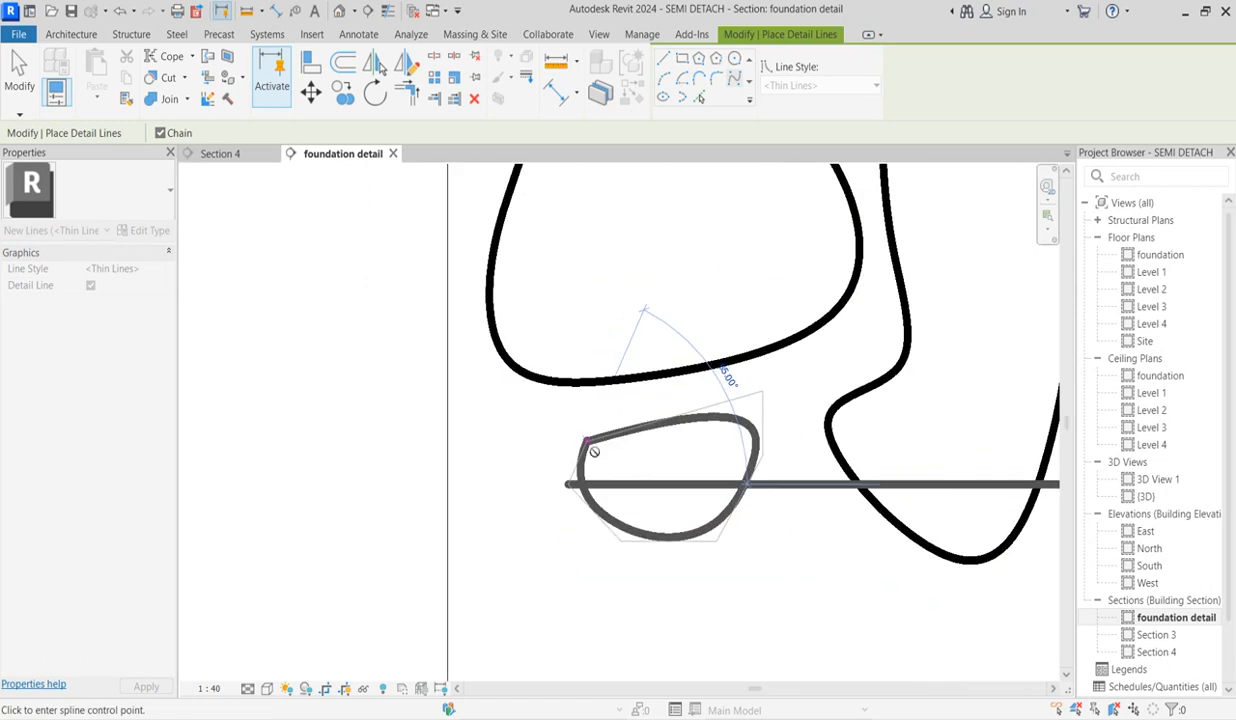
left_click(586, 443)
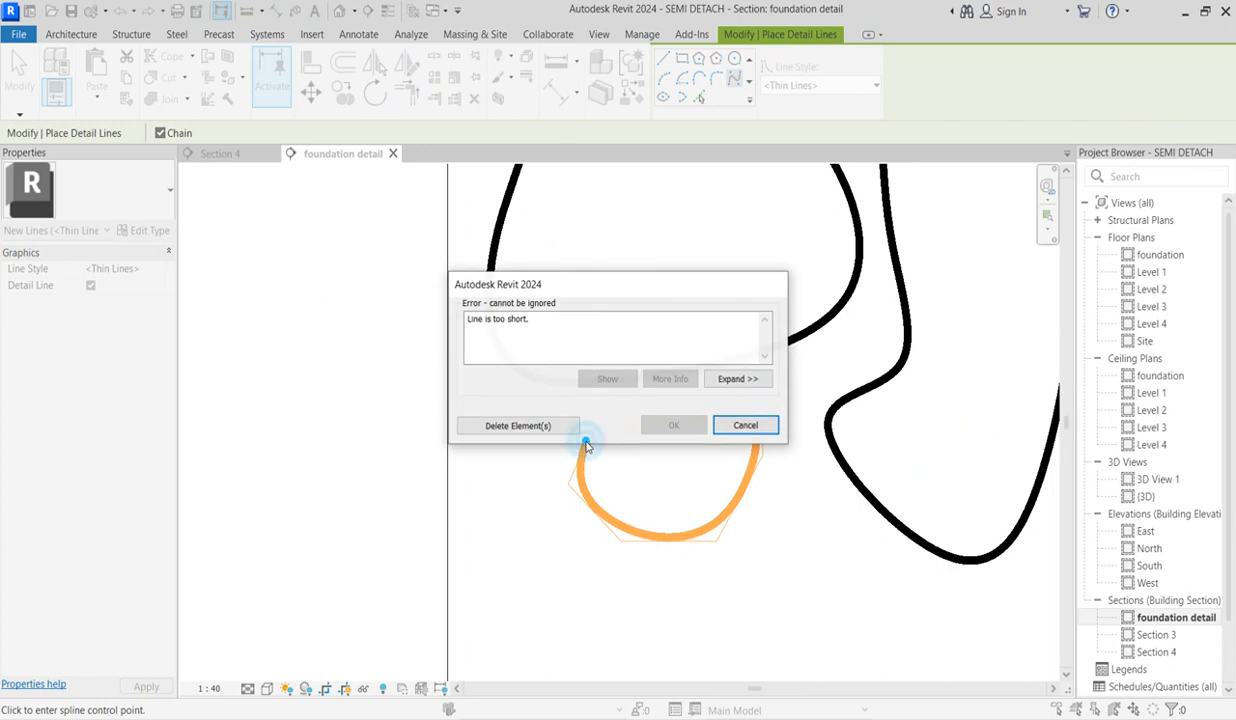
left_click(759, 425)
key("Escape")
scroll(643, 502, "down", 2)
scroll(641, 500, "down", 3)
scroll(673, 491, "up", 2)
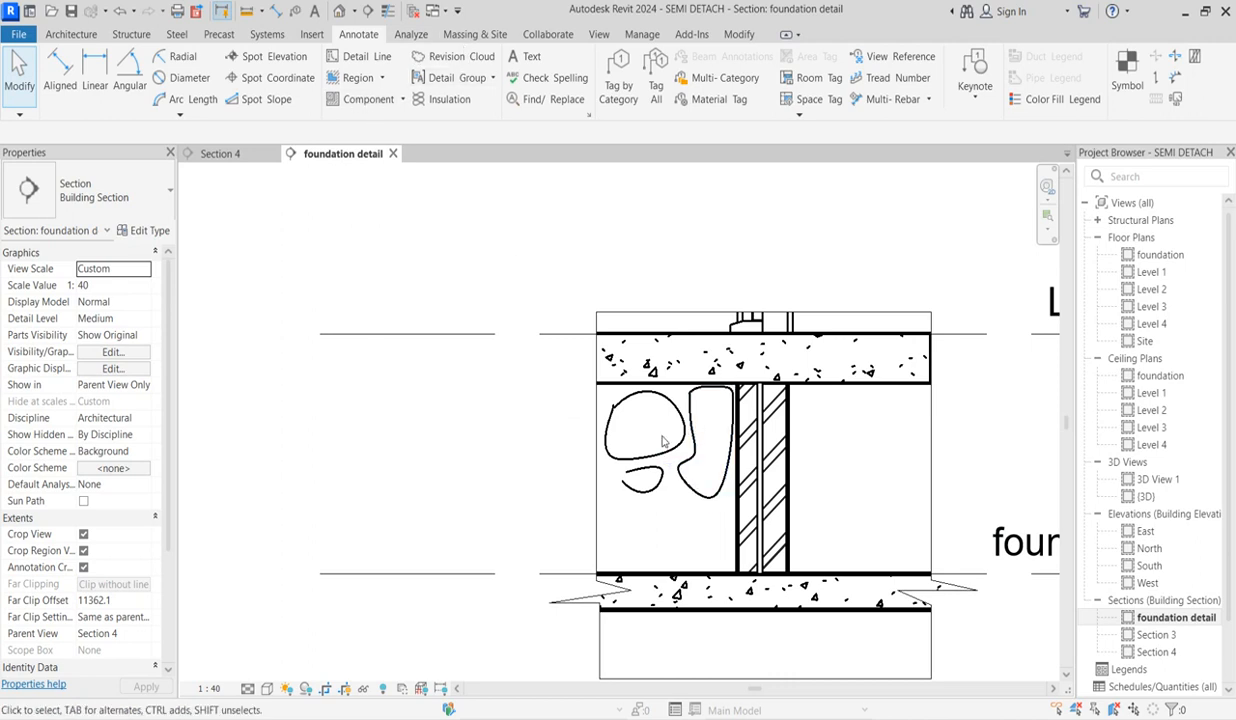
scroll(662, 441, "down", 2)
scroll(655, 465, "up", 1)
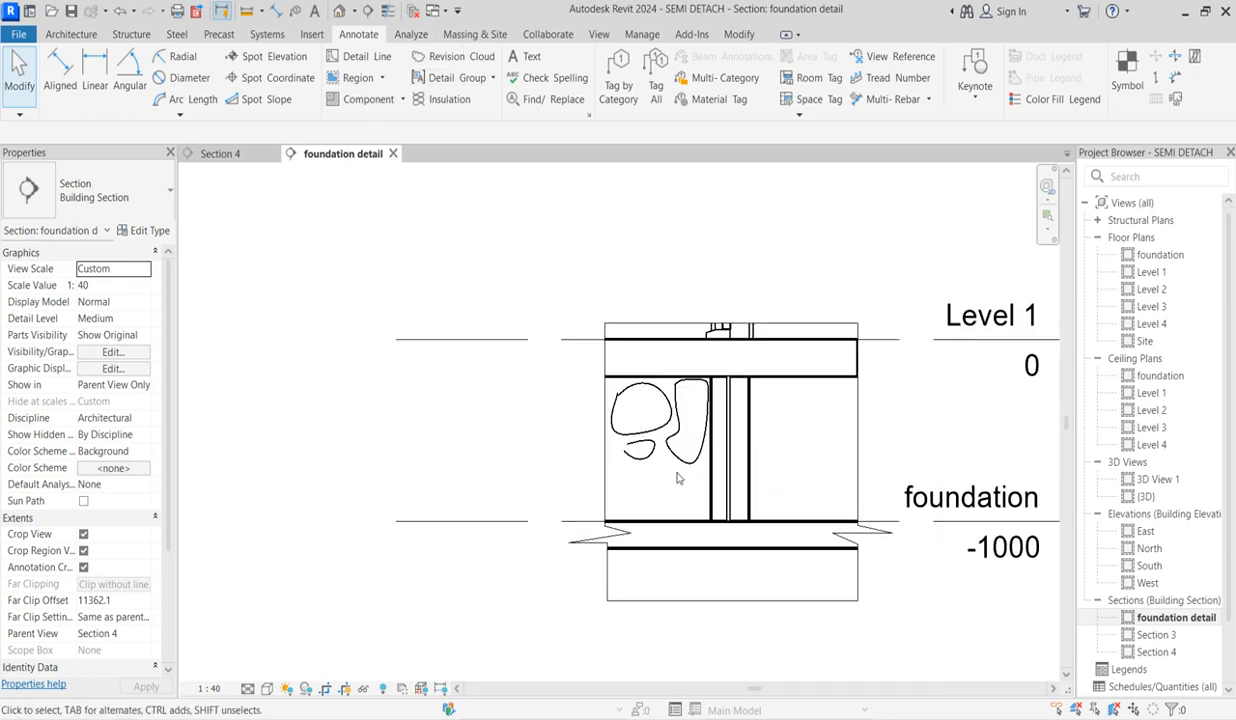
left_click(648, 458)
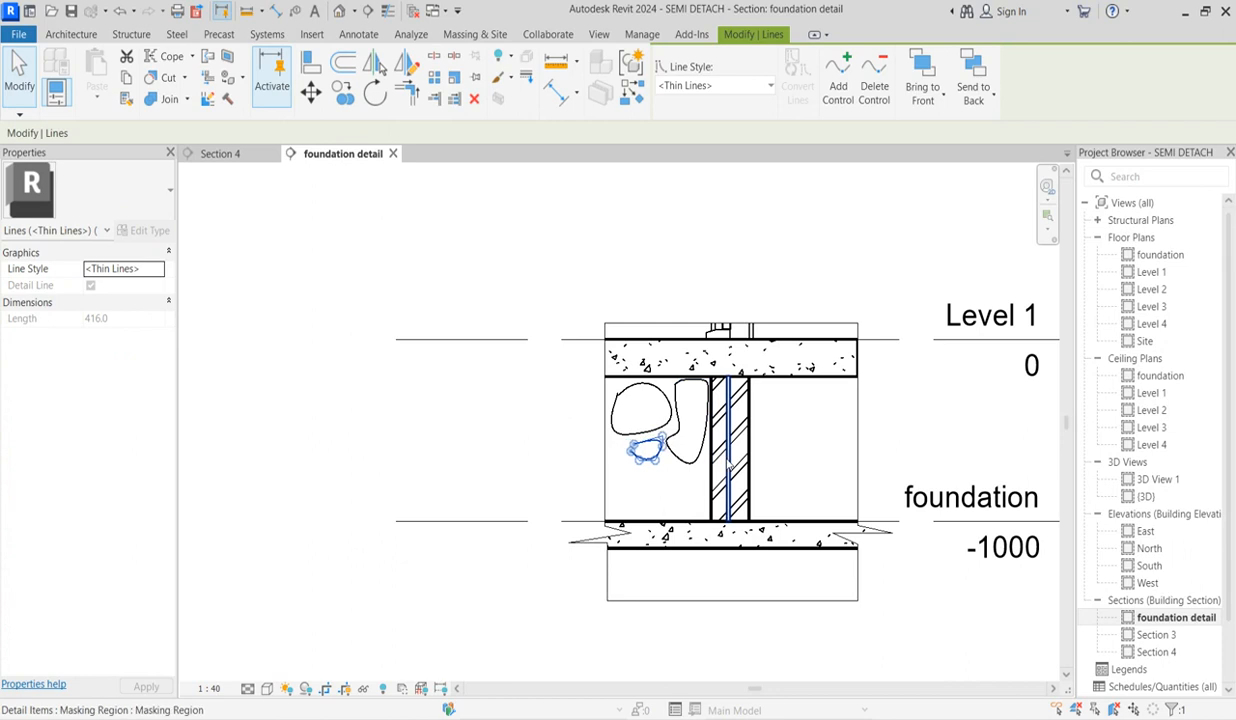
left_click(729, 464)
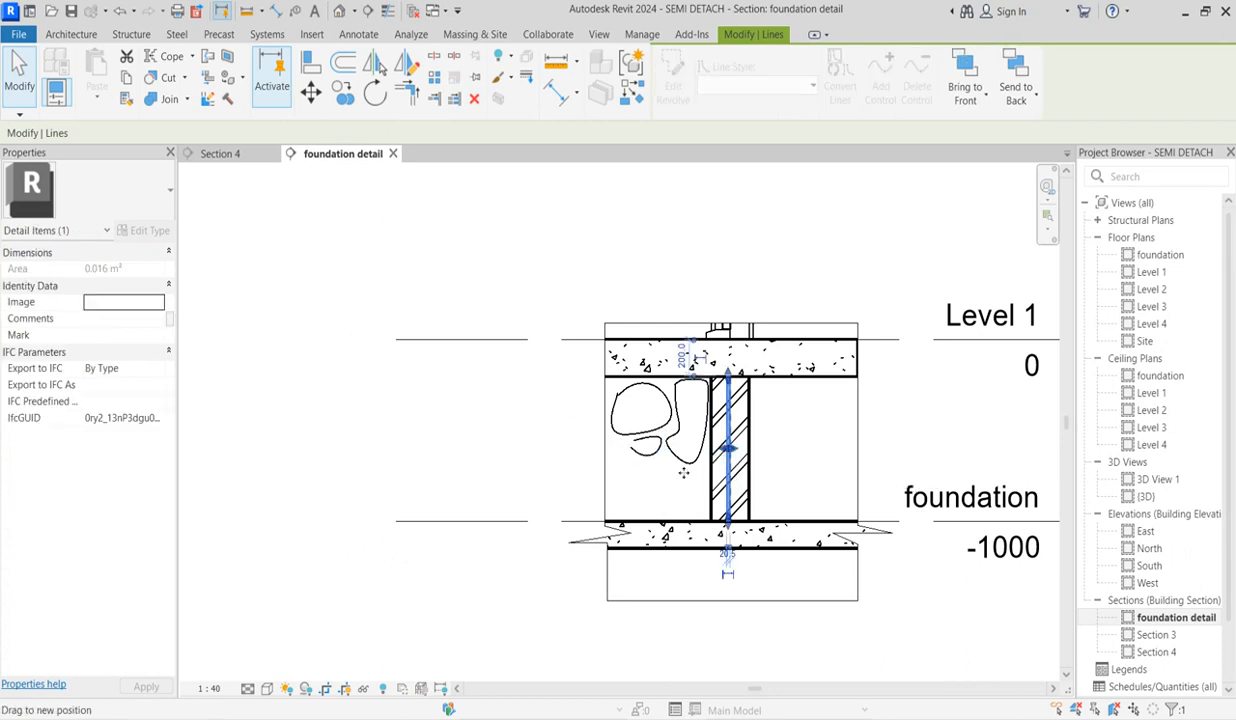
left_click_drag(727, 449, 688, 454)
left_click(651, 488)
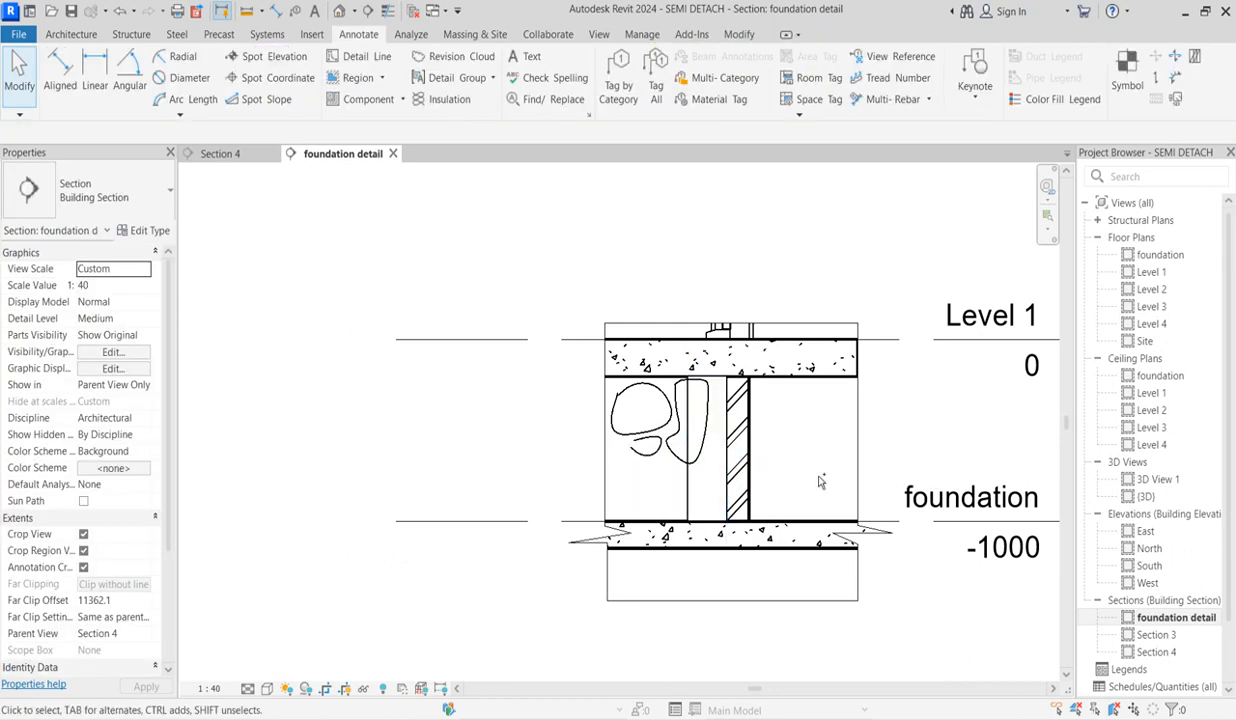
key("ctrl+z")
scroll(643, 453, "up", 3)
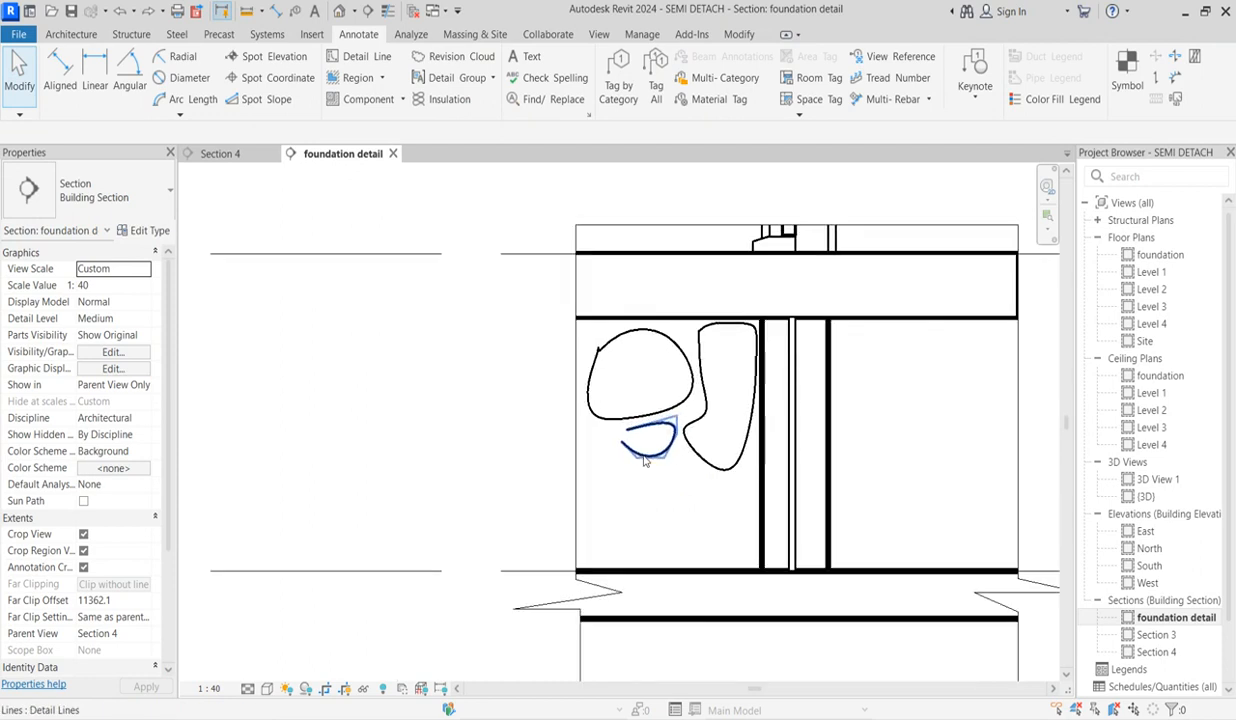
- Draw a small angular closed stone from straight thin detail lines in the gap between the two large stones, under the slab
left_click(645, 455)
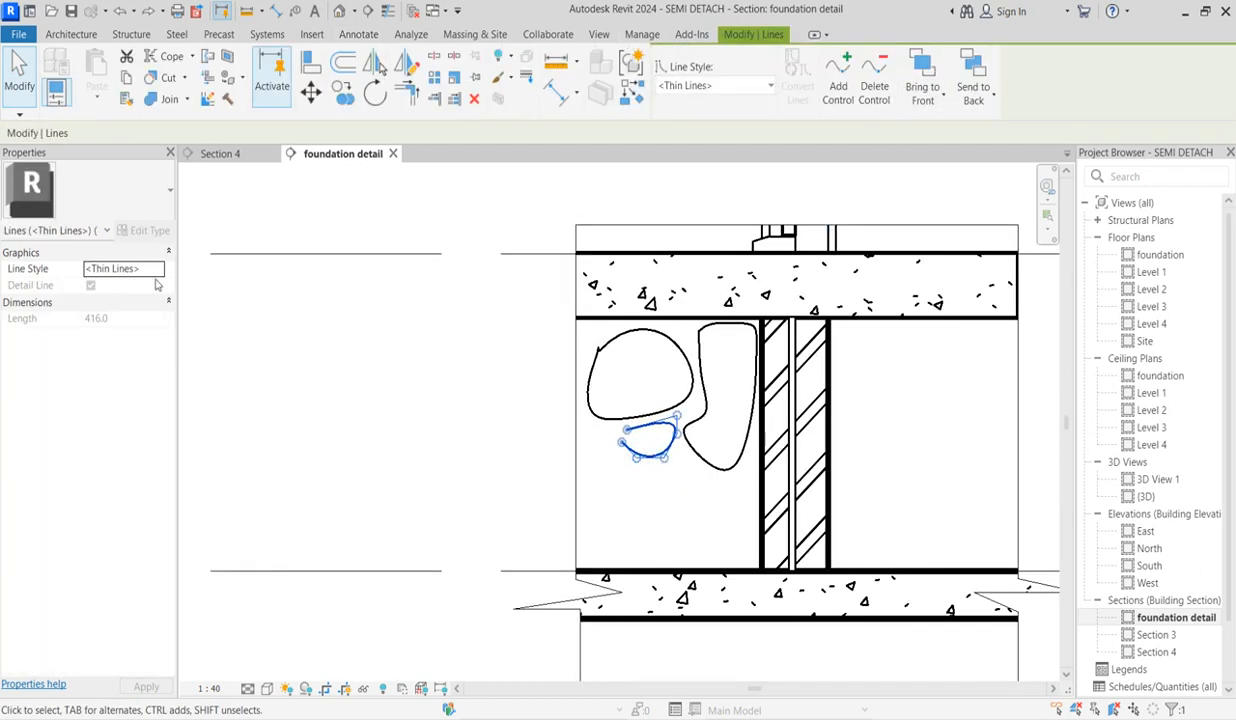
left_click(357, 36)
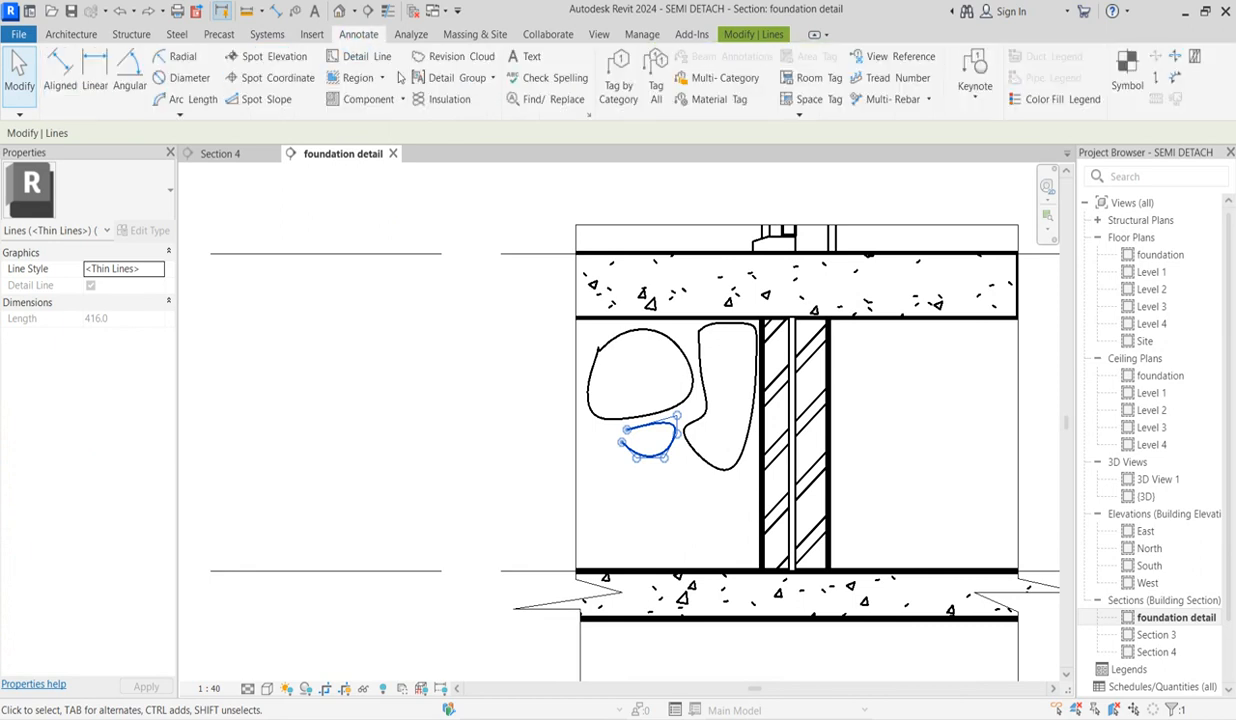
left_click(378, 58)
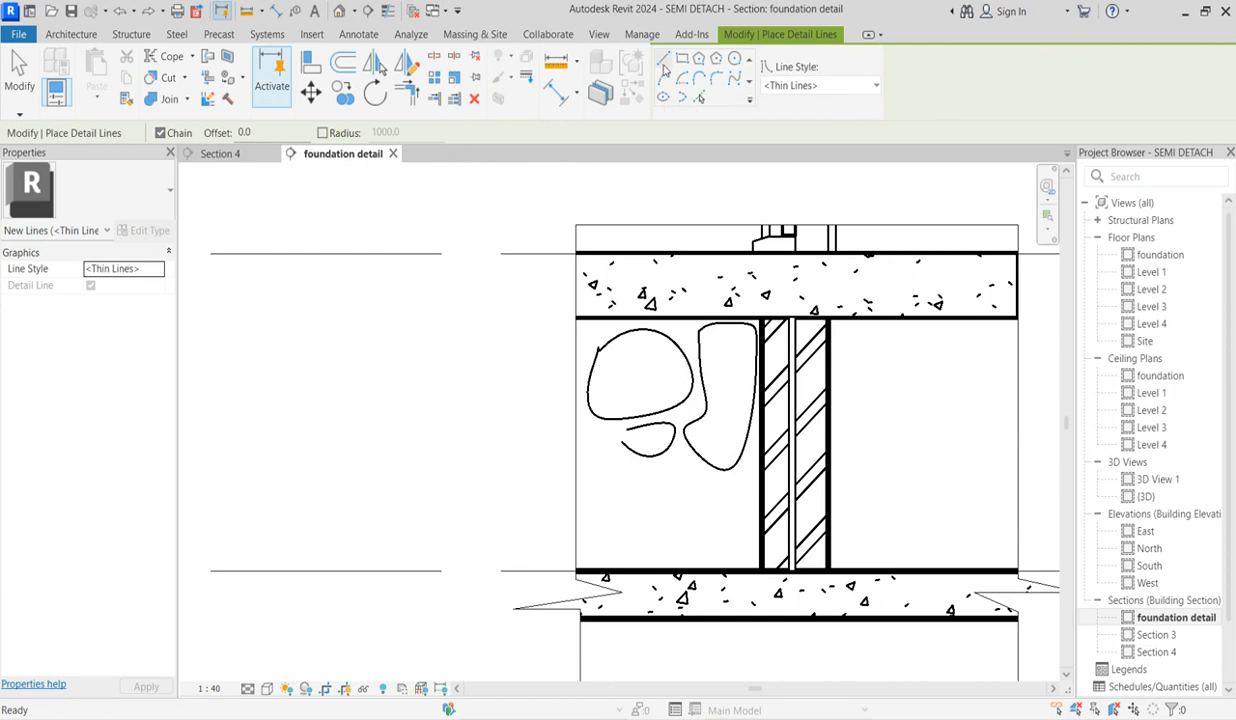
scroll(660, 400, "up", 2)
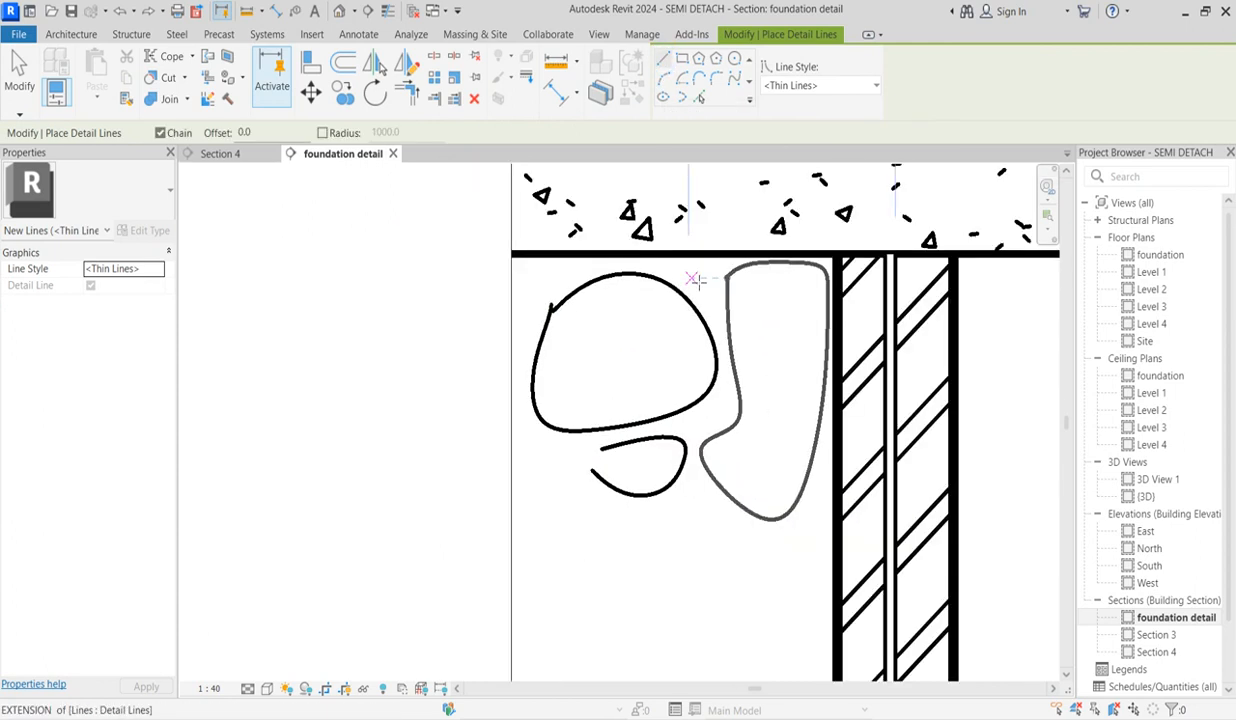
scroll(695, 277, "up", 2)
left_click(718, 267)
left_click(709, 267)
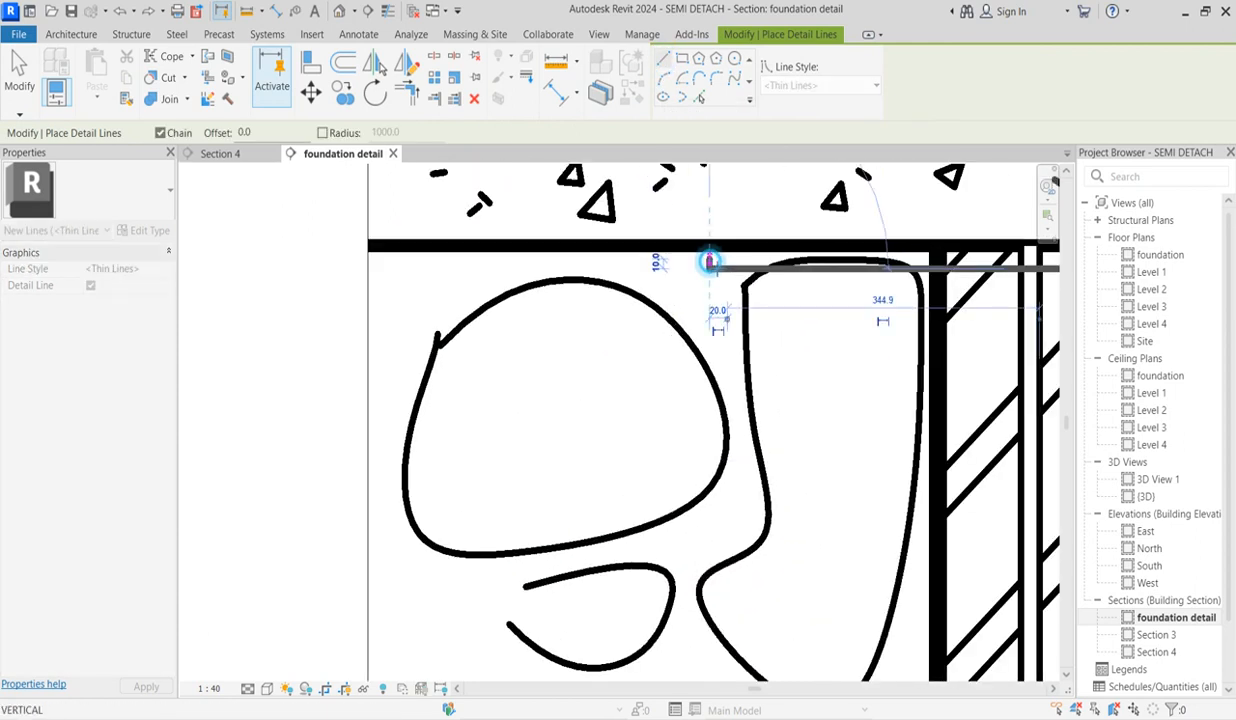
left_click(670, 258)
left_click(670, 282)
left_click(670, 310)
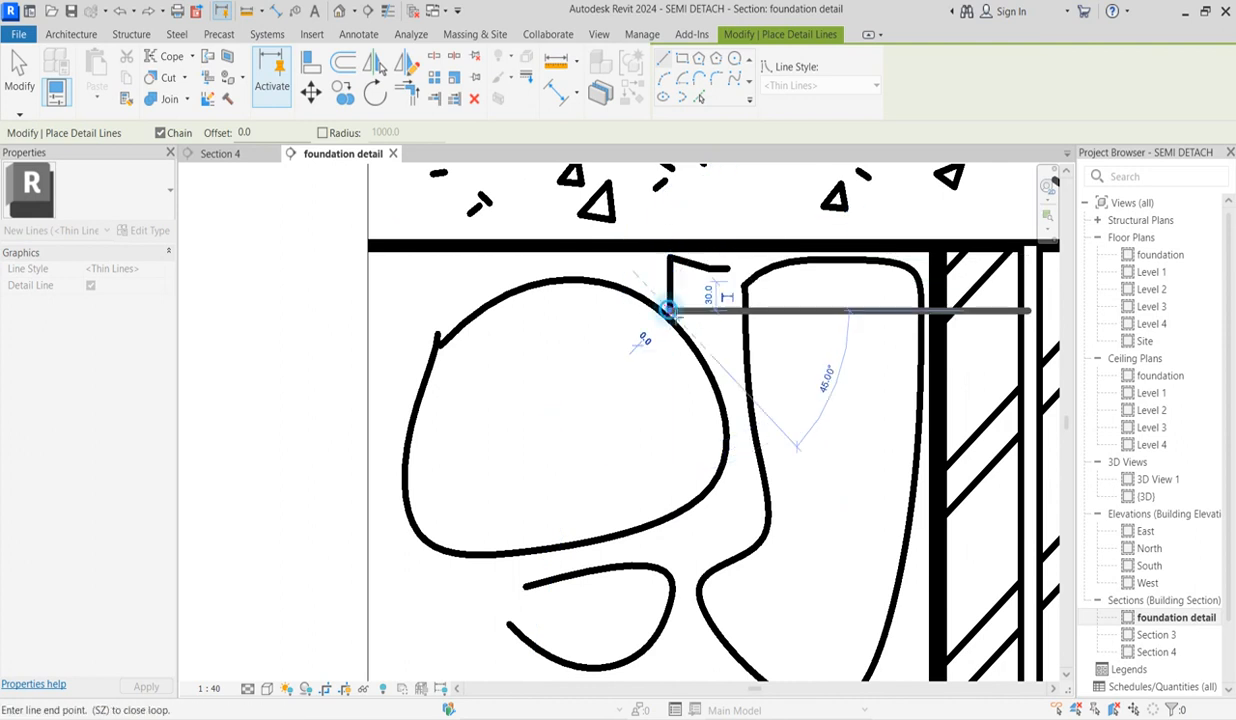
left_click(710, 321)
left_click(710, 341)
left_click(728, 341)
left_click(729, 303)
left_click(736, 278)
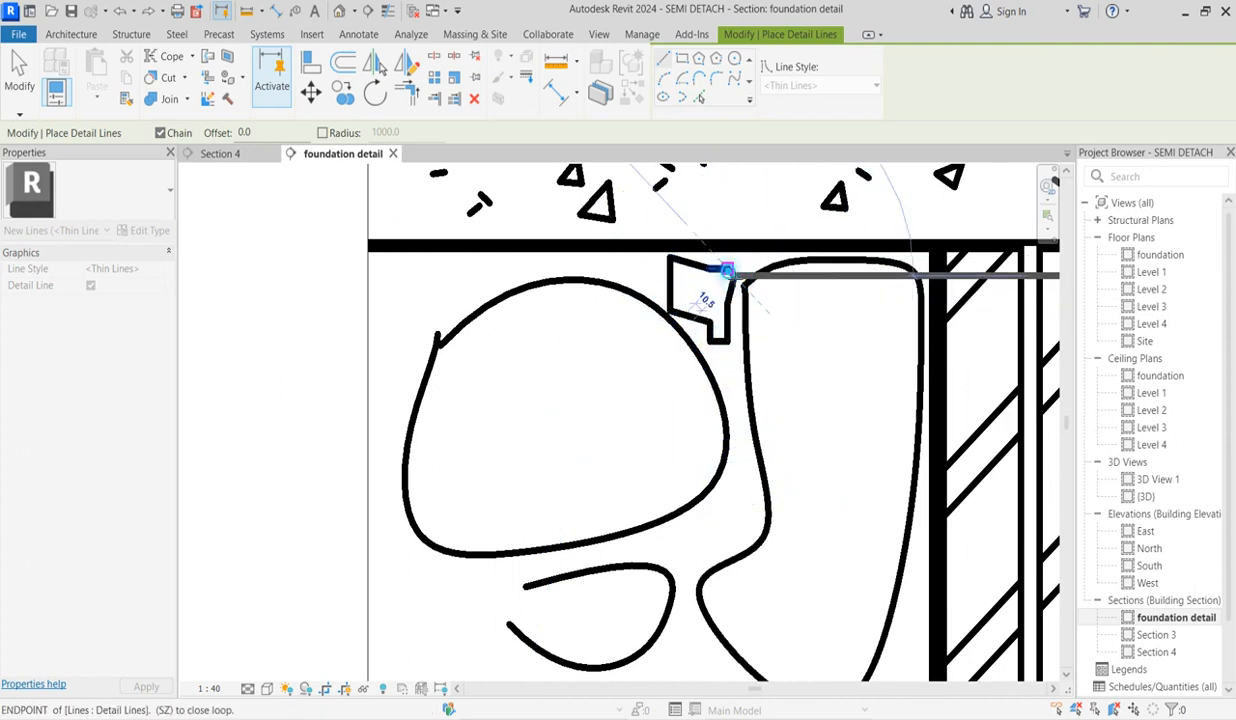
- Draw a larger closed polygonal stone from straight detail lines below the small spline stone, just above the foundation slab
scroll(745, 300, "down", 5)
left_click(645, 443)
left_click(659, 445)
left_click(692, 466)
left_click(693, 480)
left_click(670, 522)
left_click(645, 522)
left_click(637, 505)
left_click(638, 455)
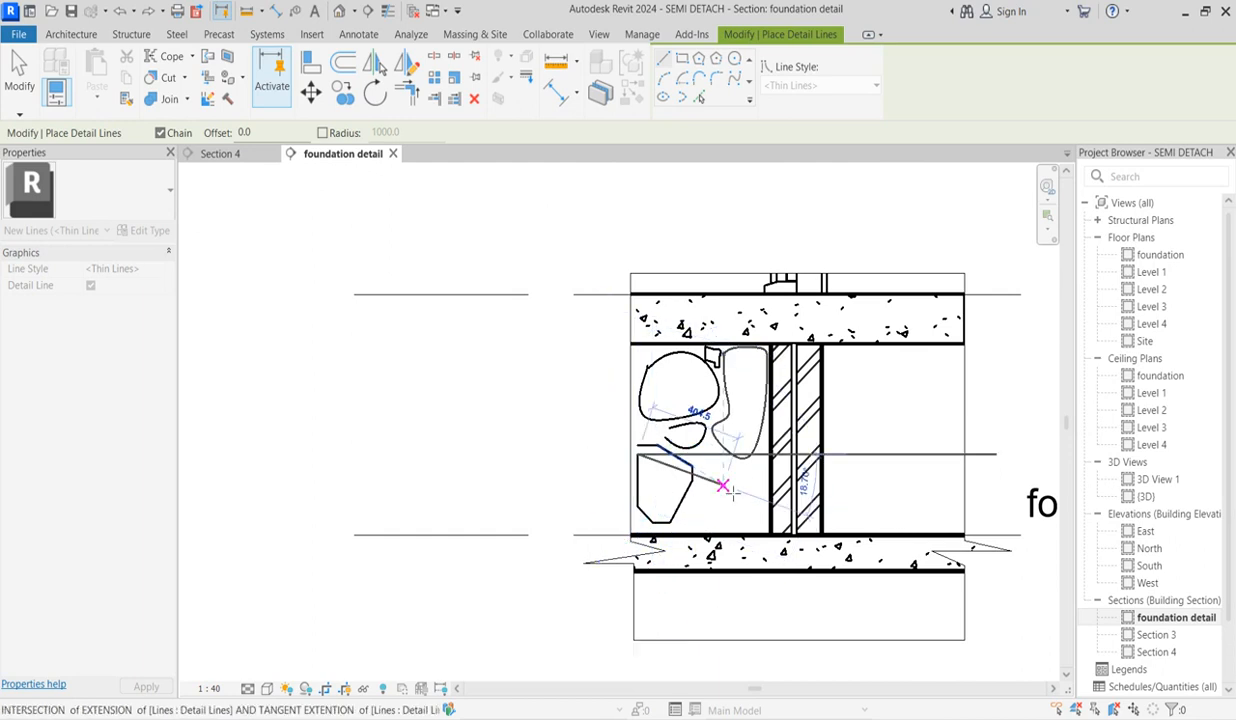
left_click(726, 484)
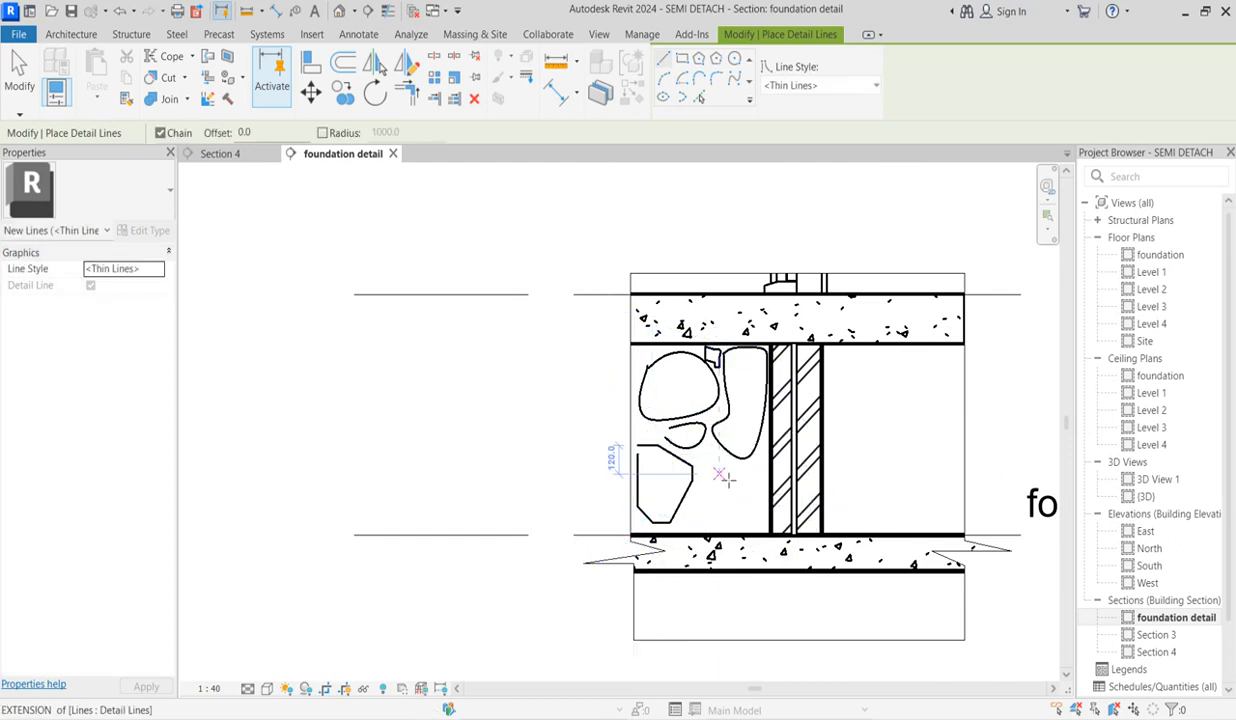
- Draw a closed irregular stone from straight thin detail lines between the large polygonal stone and the wall, below the spline stones
scroll(725, 478, "up", 3)
left_click(690, 432)
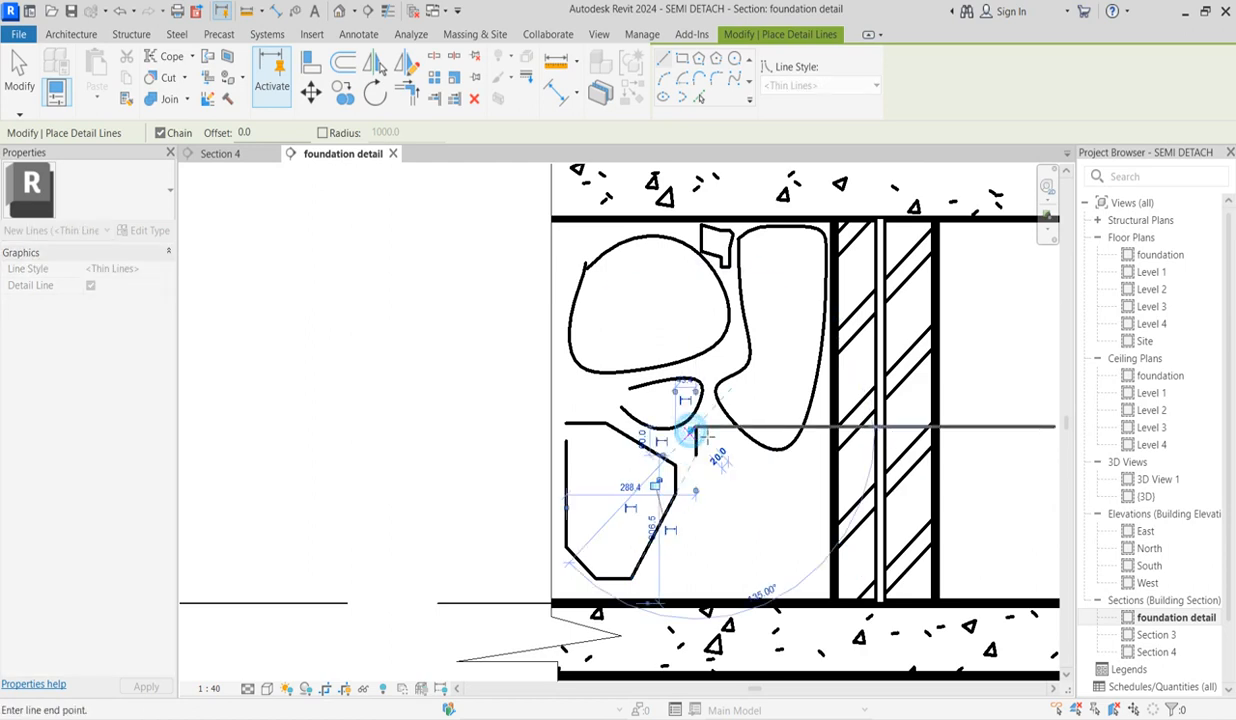
left_click(722, 427)
left_click(772, 505)
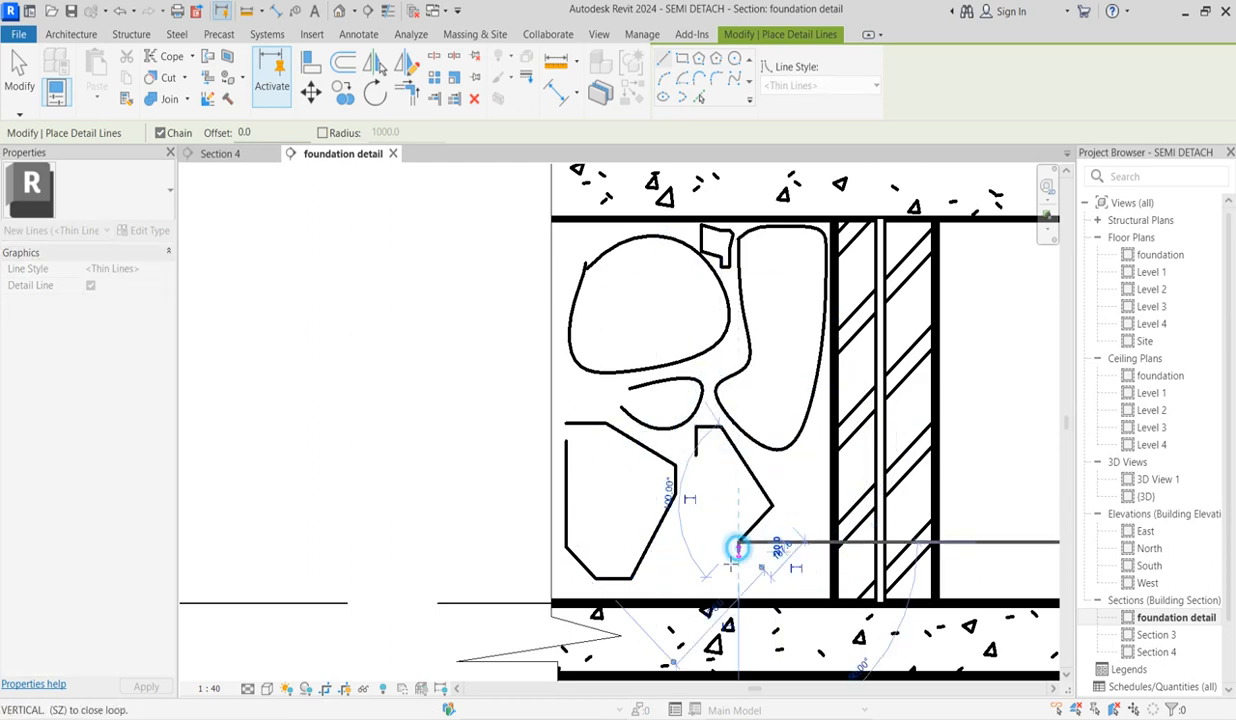
left_click(679, 587)
left_click(667, 523)
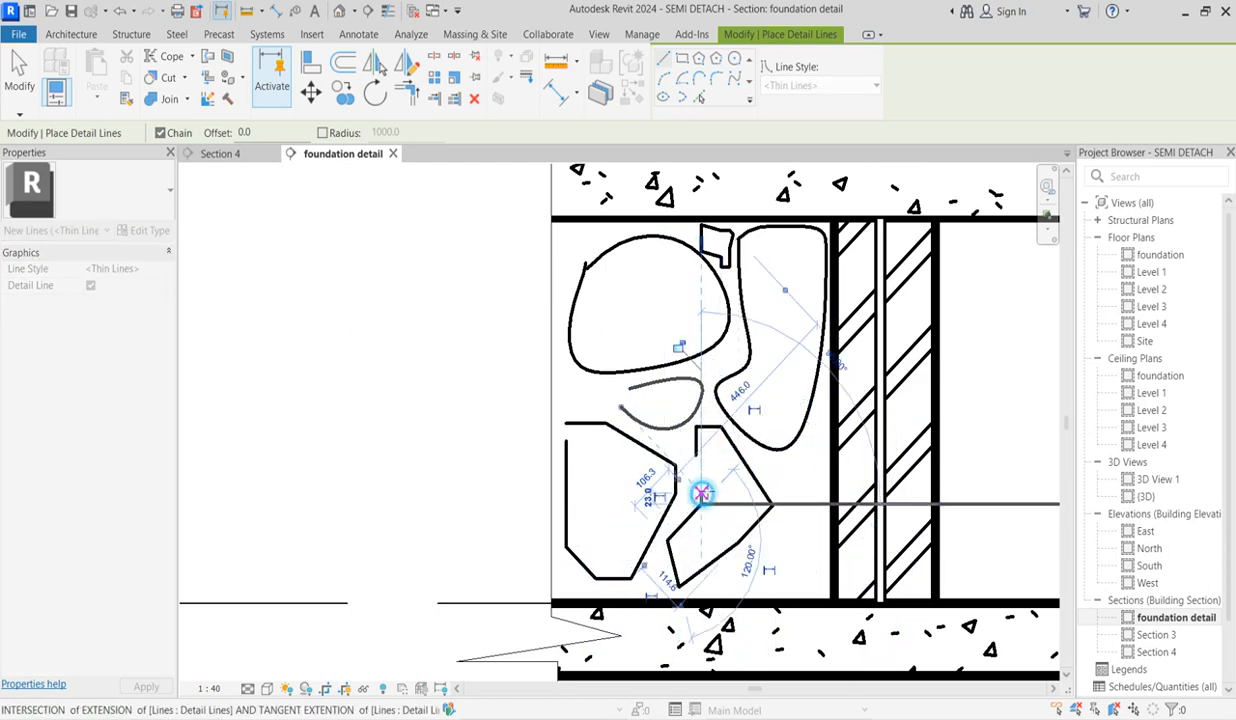
scroll(692, 466, "up", 5)
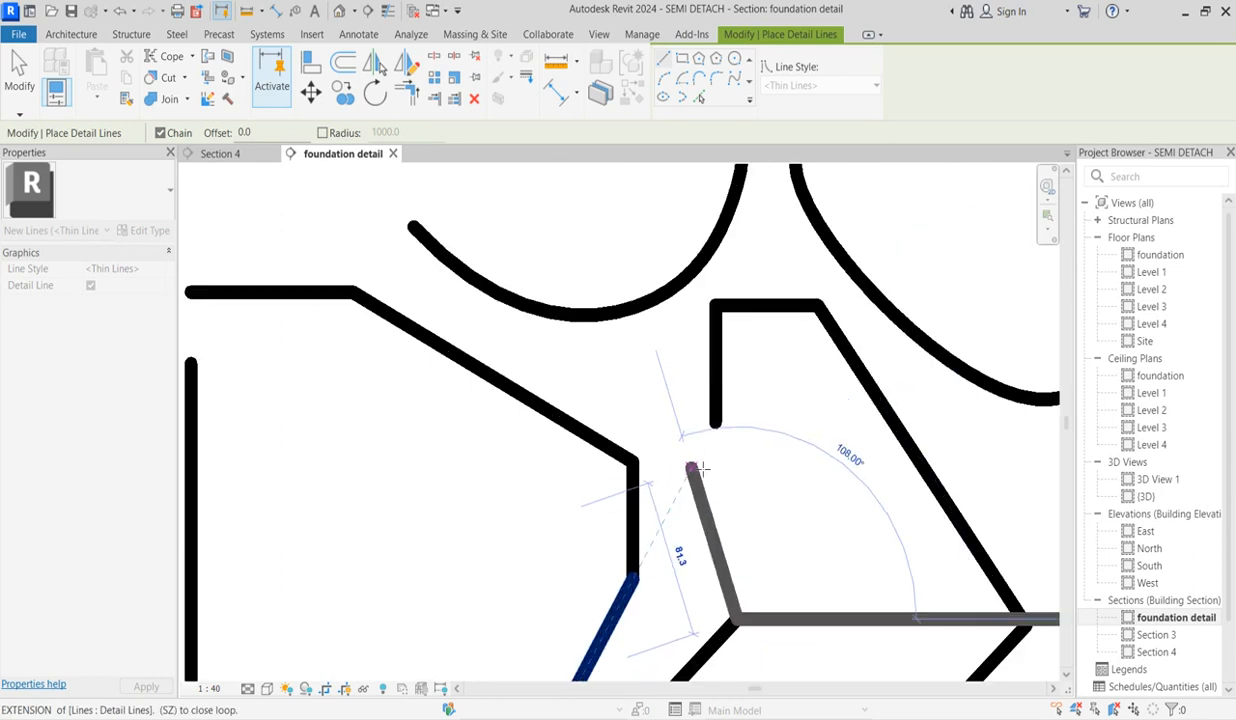
left_click(693, 462)
left_click(715, 424)
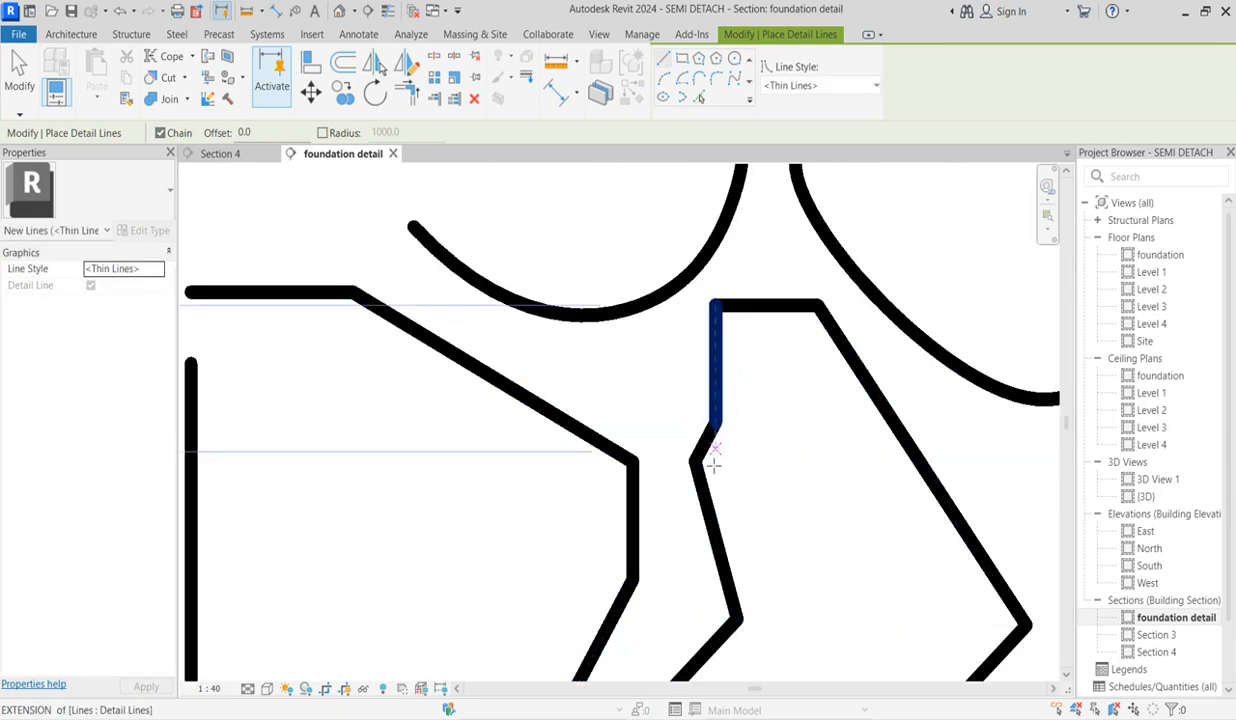
- Draw a small five-sided closed stone from straight detail lines beside the wall, below the elongated spline stone
scroll(720, 462, "down", 6)
scroll(757, 441, "up", 3)
left_click(736, 425)
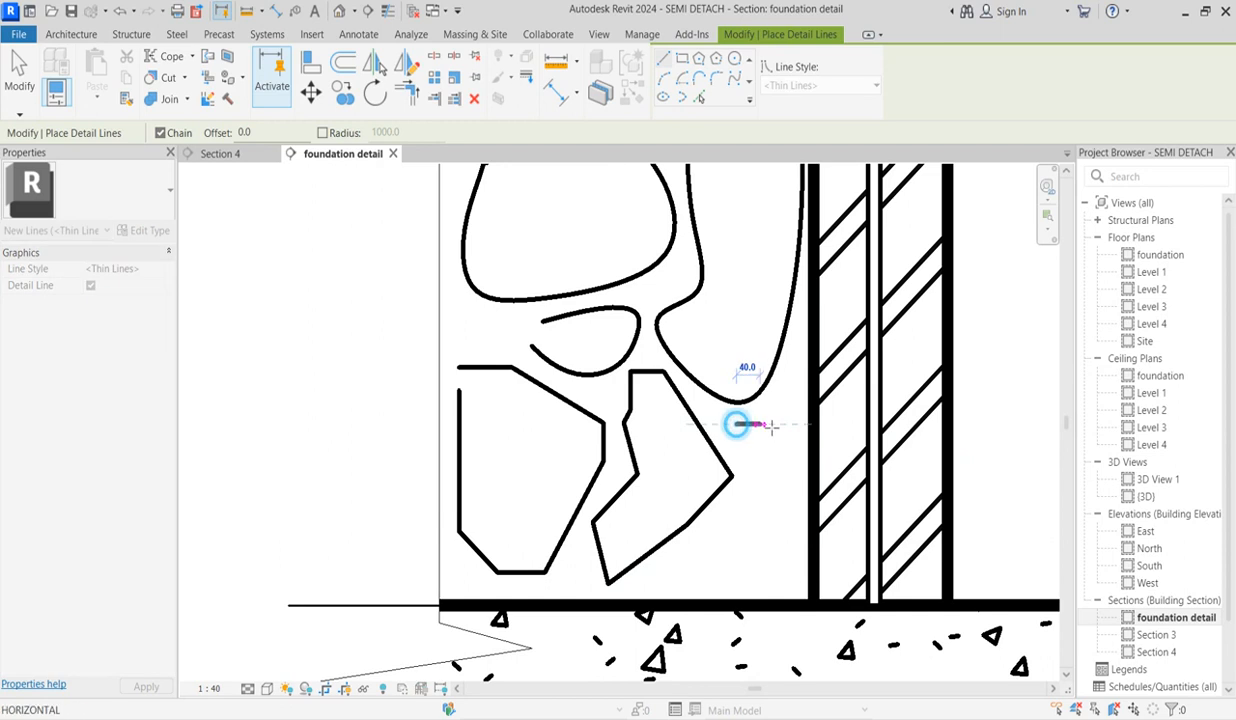
left_click(780, 423)
left_click(800, 498)
left_click(769, 507)
left_click(741, 470)
left_click(738, 426)
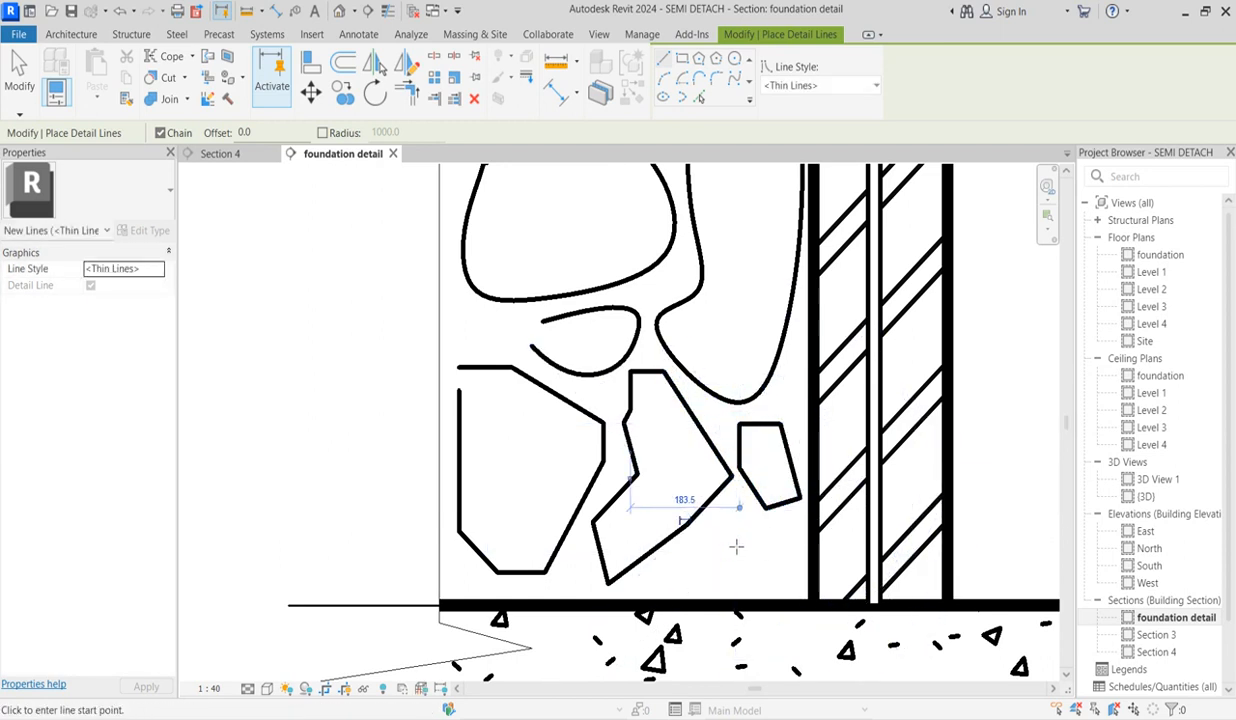
- Draw a closed, roughly triangular stone from straight detail lines in the corner between the wall and the foundation slab
left_click(733, 499)
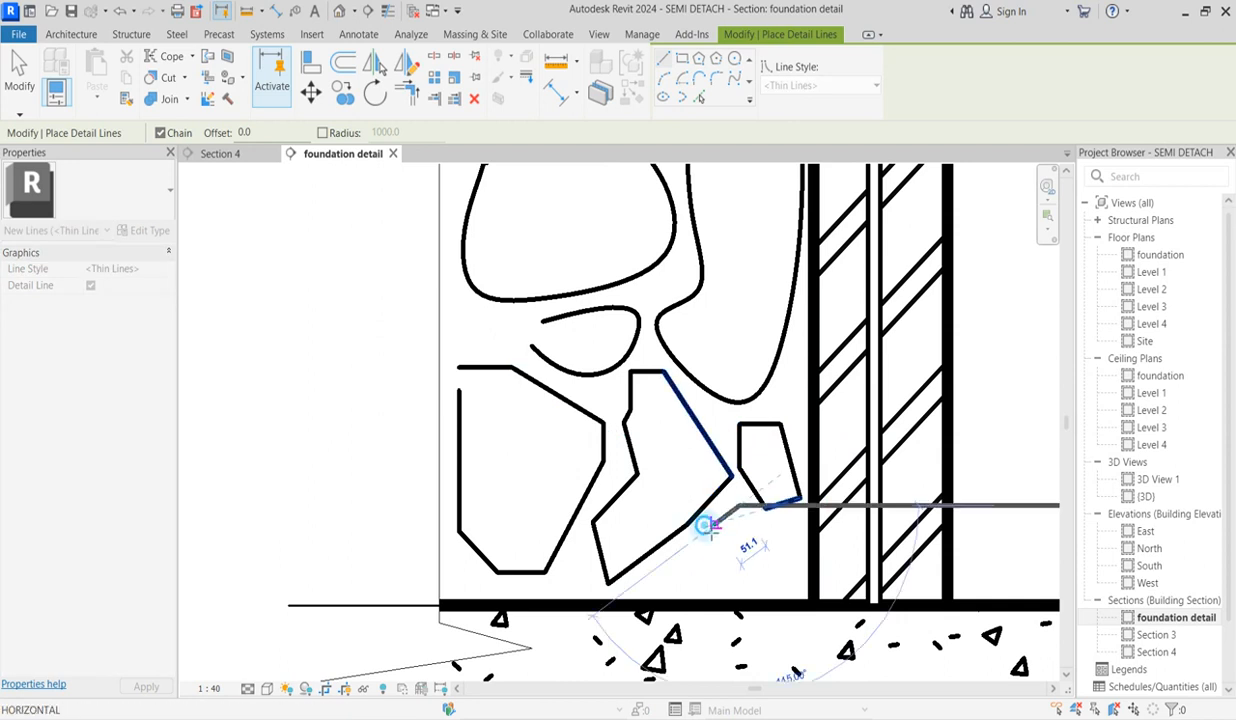
left_click(643, 575)
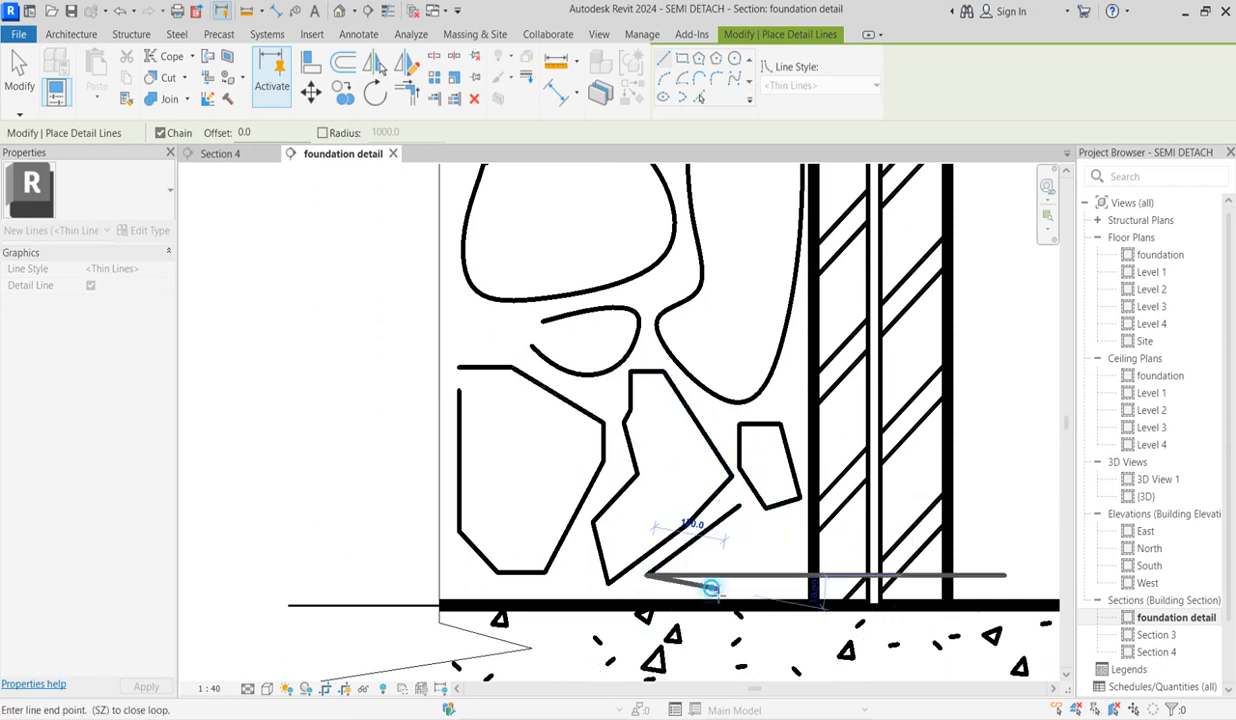
left_click(795, 588)
left_click(795, 527)
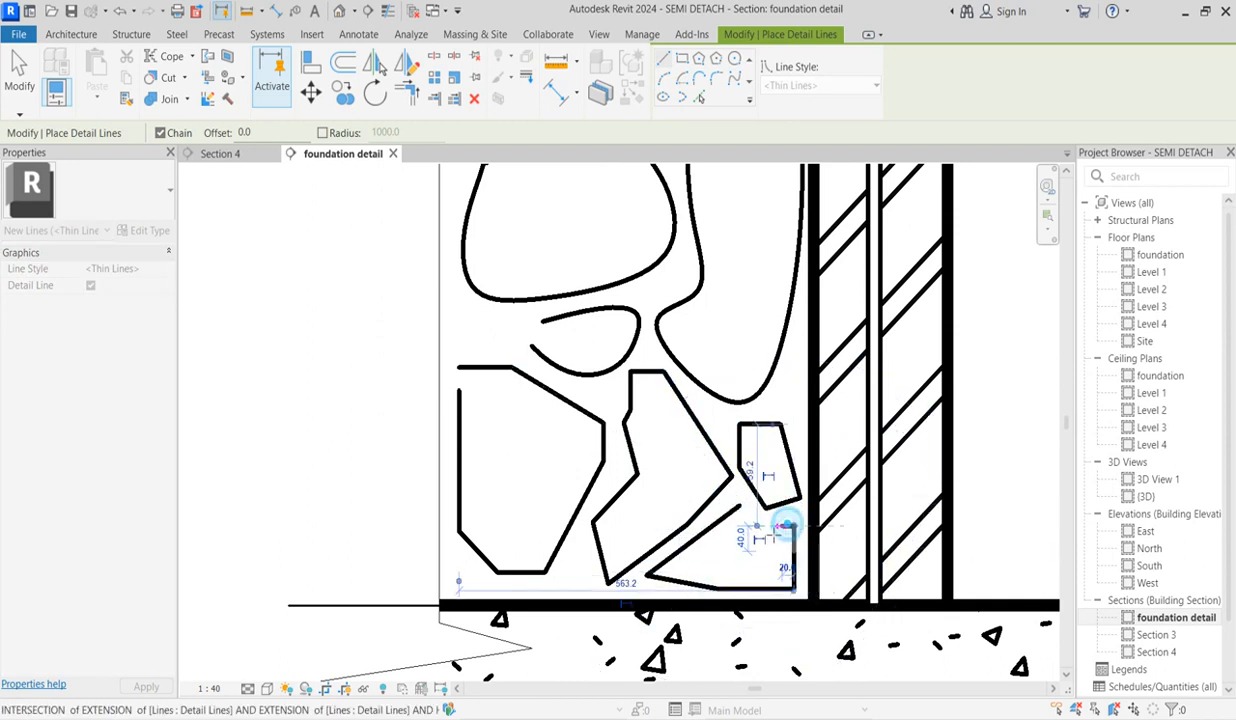
left_click(745, 515)
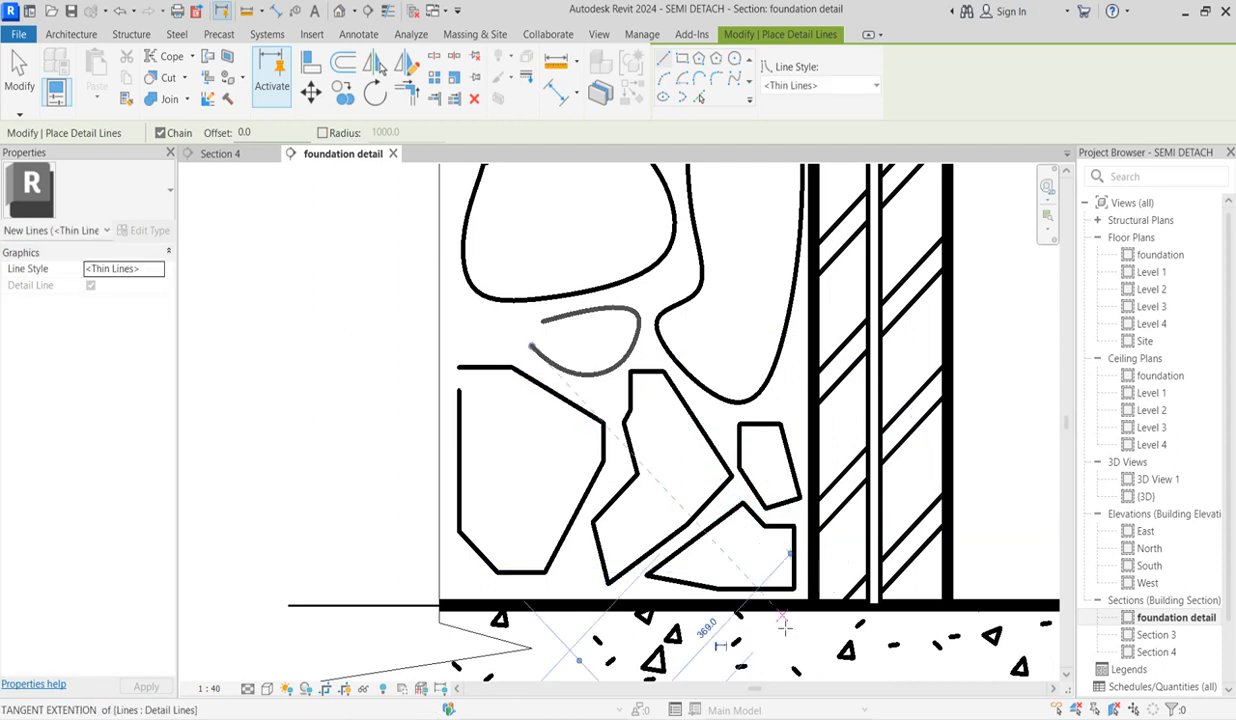
- Draw a small five-sided closed stone between the rounded stone and the large polygonal stone, at the crop region's edge, and end the command
scroll(785, 628, "down", 4)
scroll(681, 429, "up", 1)
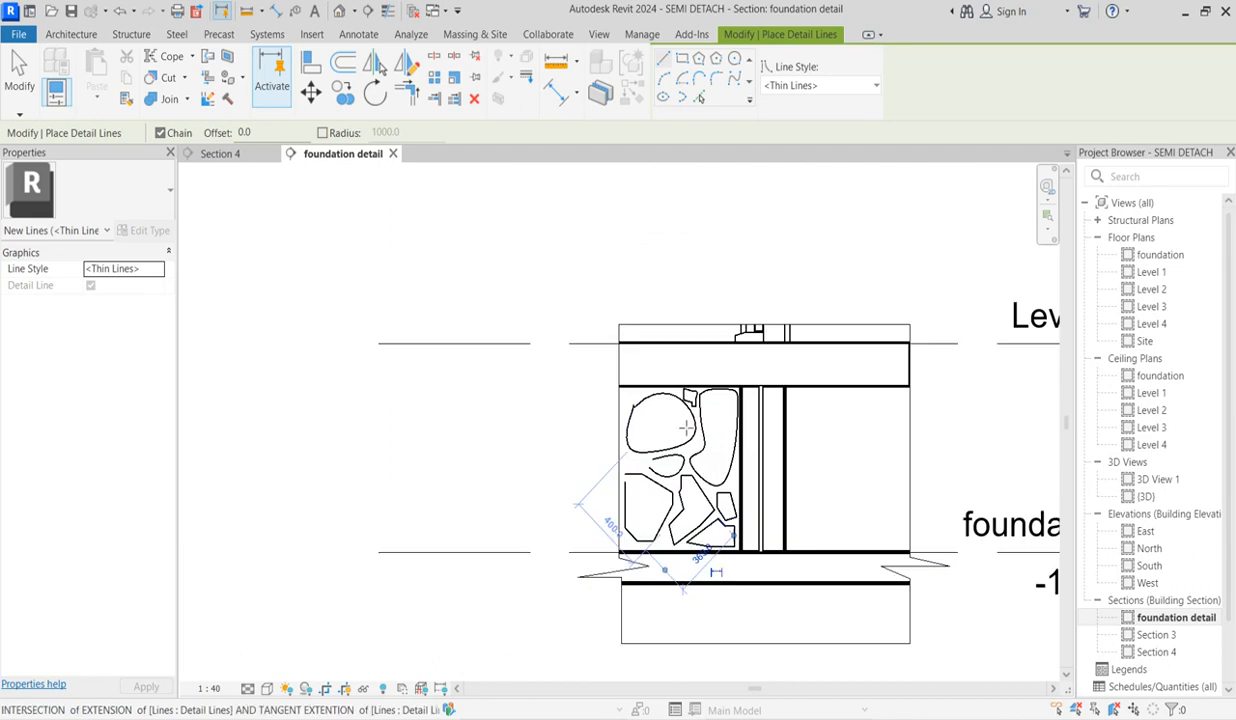
scroll(678, 476, "up", 3)
scroll(567, 416, "up", 2)
left_click(551, 429)
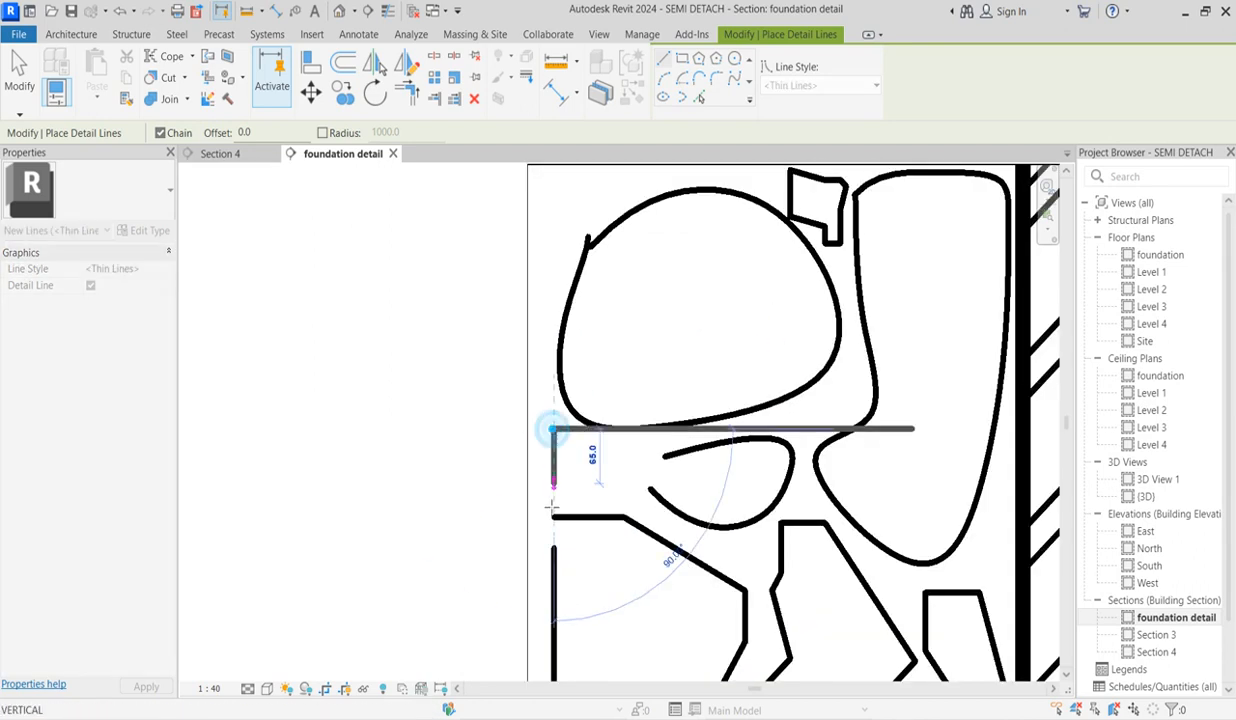
left_click(553, 496)
left_click(610, 497)
left_click(640, 465)
left_click(650, 447)
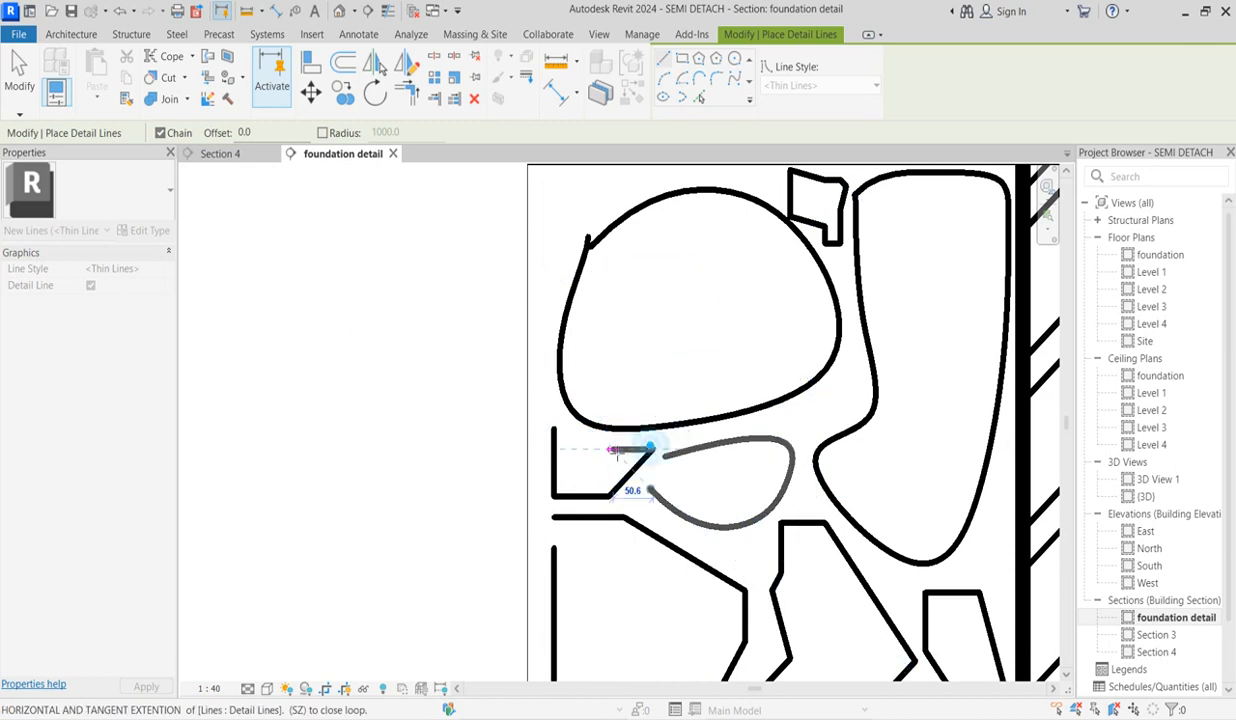
left_click(553, 433)
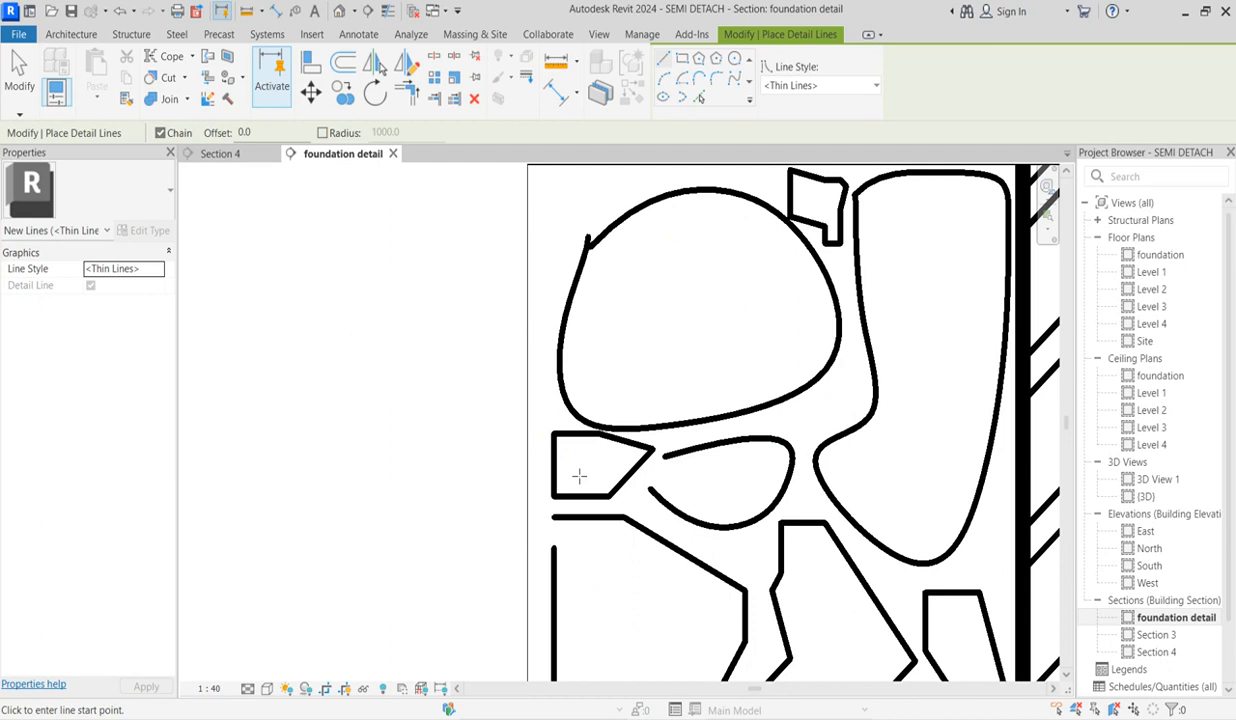
scroll(600, 470, "down", 5)
key("Escape")
key("Escape")
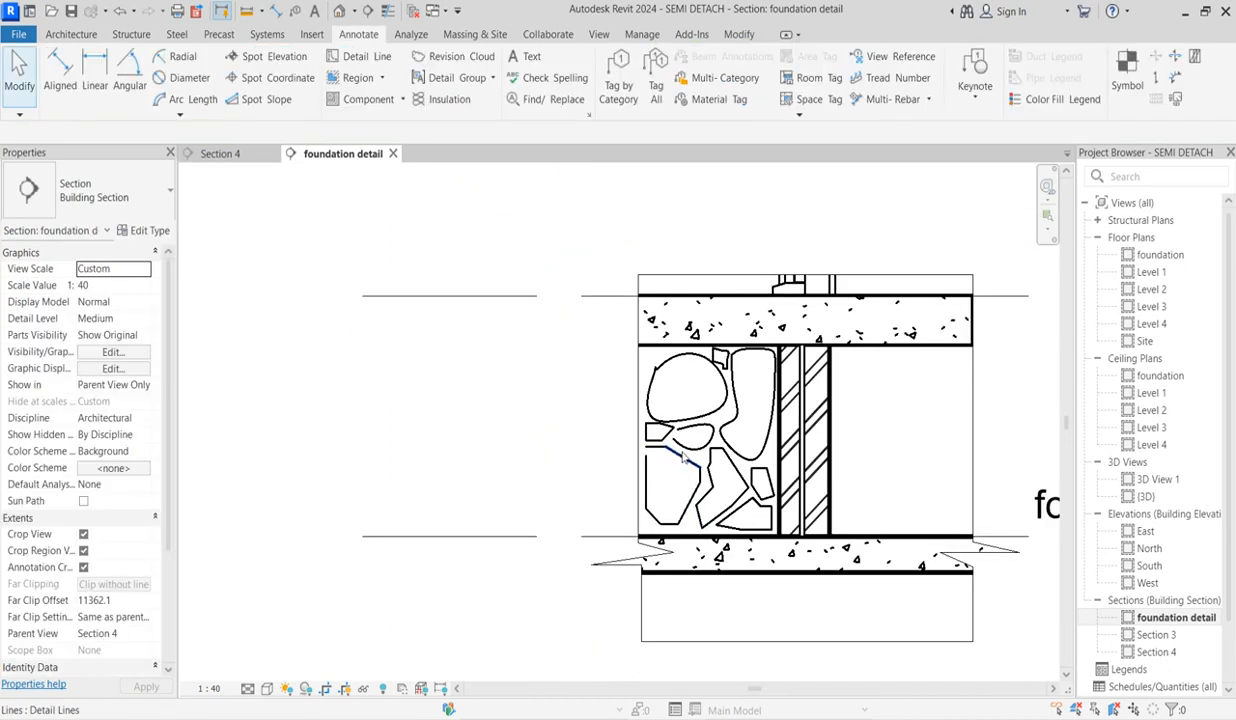
- Mirror a copy of all the hardcore stone lines to the other side of the wall, about a vertical axis through the wall's centre
scroll(682, 454, "down", 3)
scroll(640, 396, "up", 1)
left_click_drag(642, 387, 773, 541)
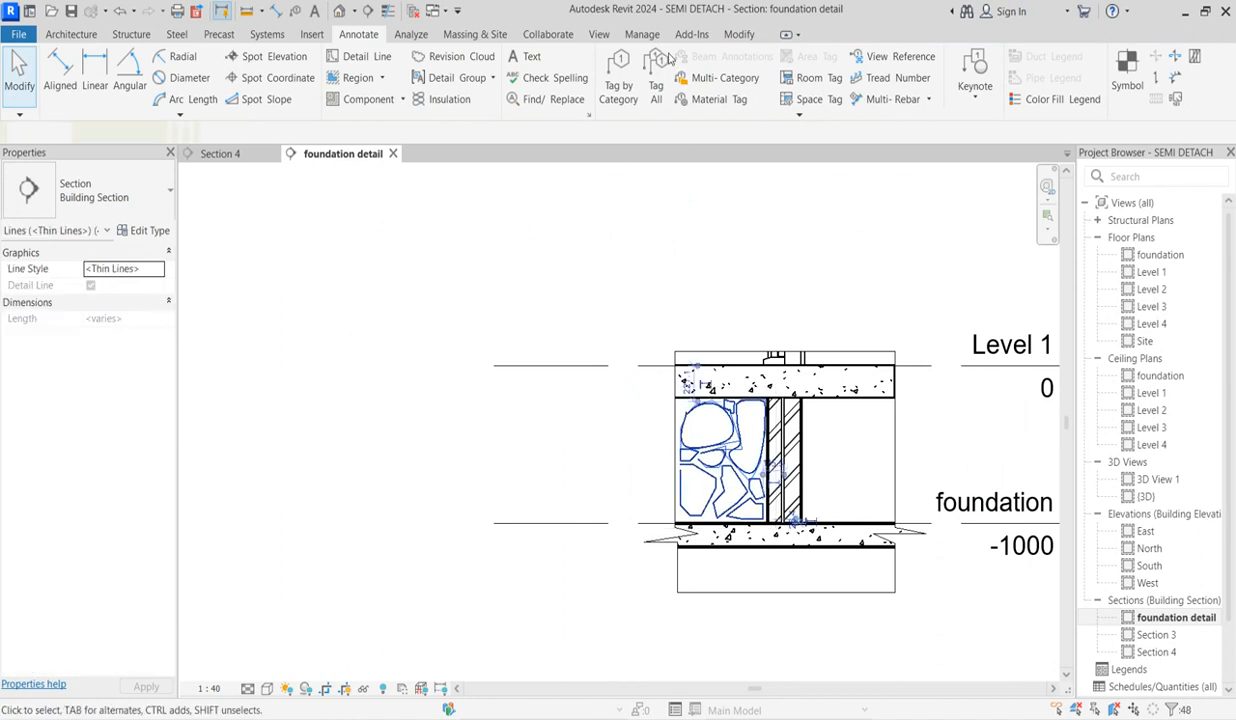
left_click(406, 62)
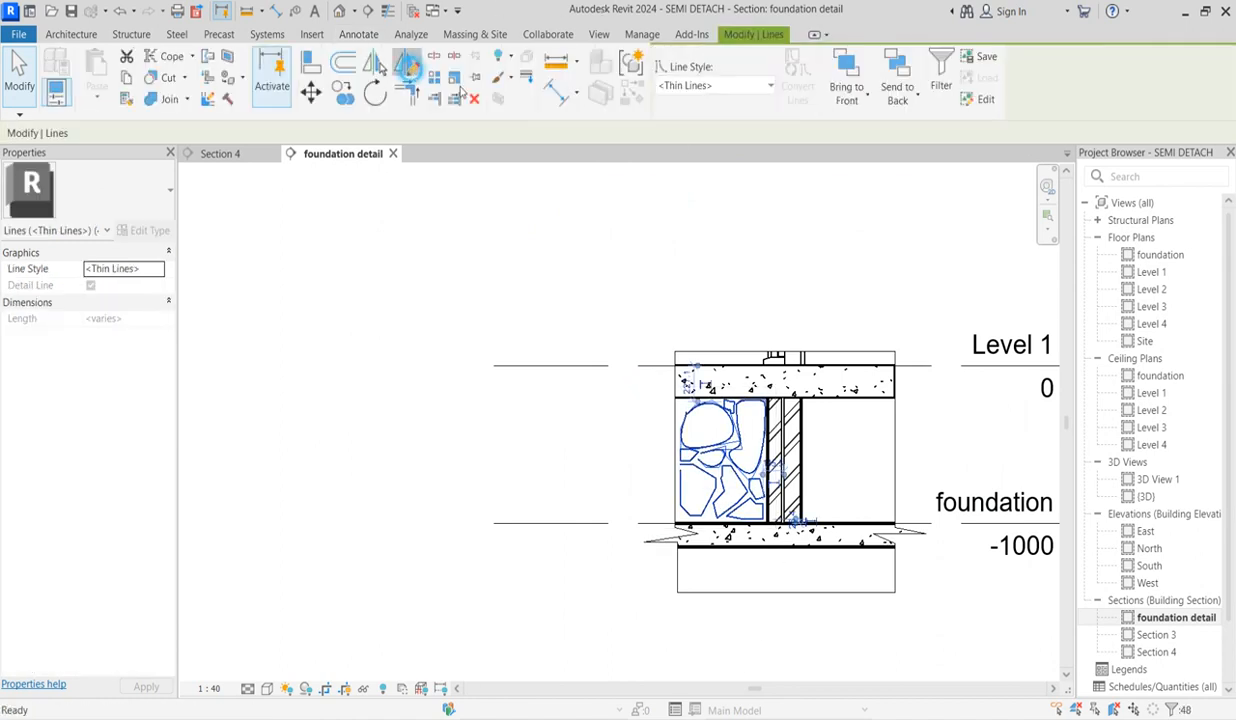
scroll(781, 463, "up", 4)
scroll(755, 378, "up", 3)
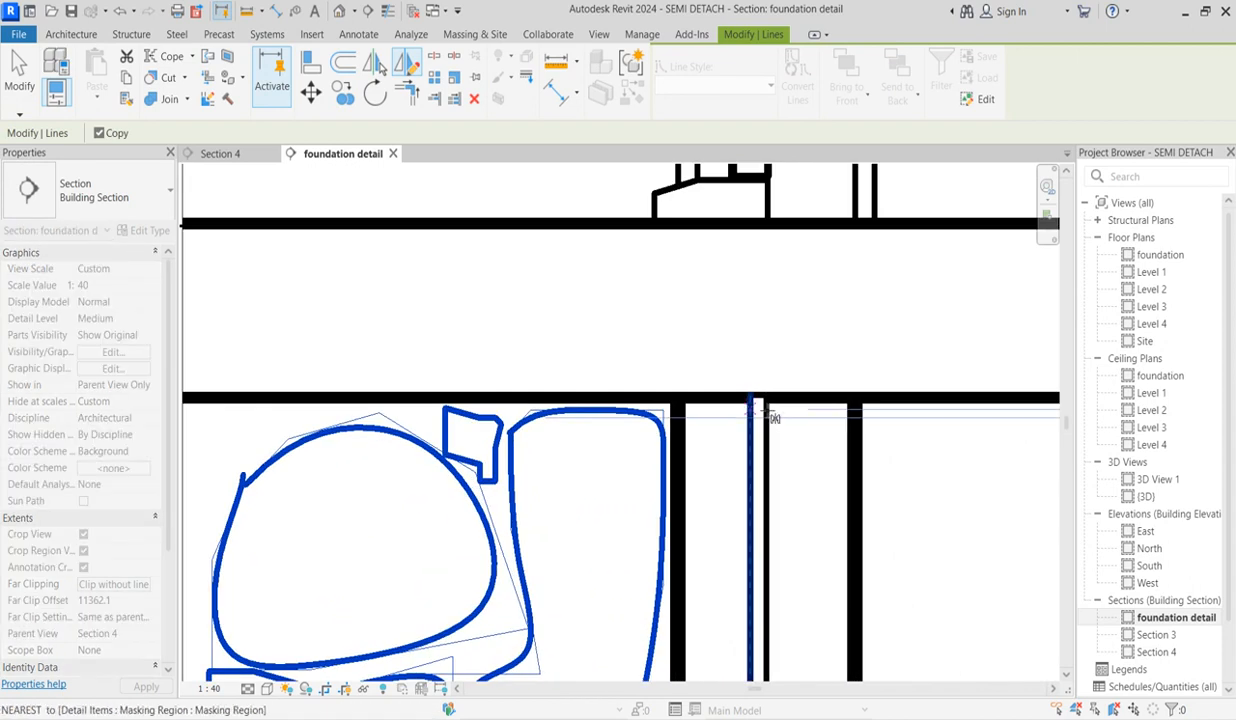
scroll(766, 397, "up", 3)
left_click(766, 397)
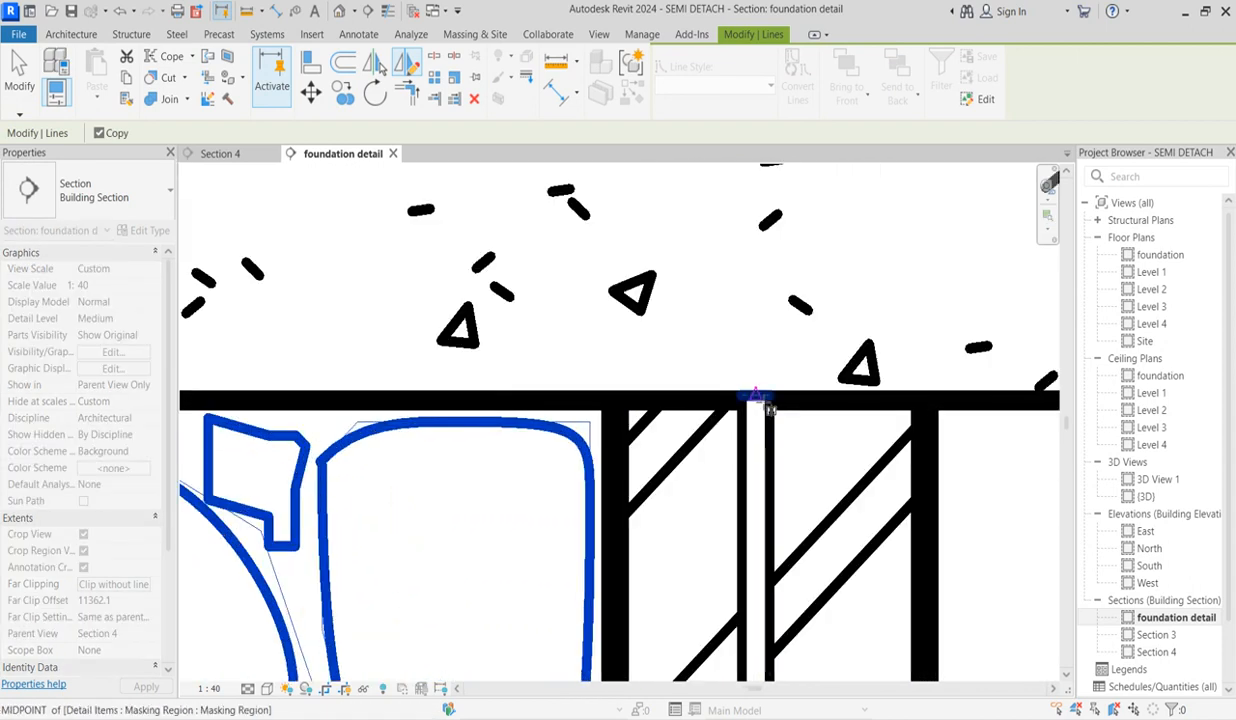
key("Escape")
key("Escape")
scroll(756, 362, "down", 6)
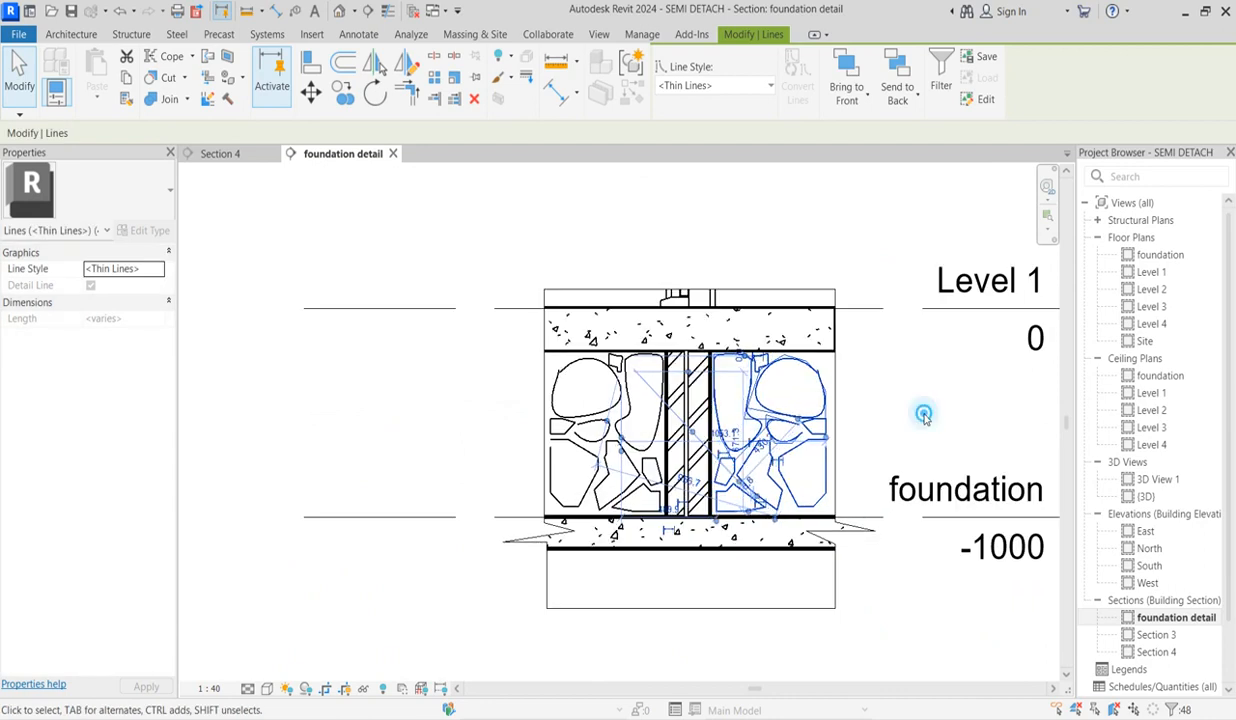
left_click(925, 418)
scroll(921, 412, "down", 4)
scroll(893, 544, "up", 5)
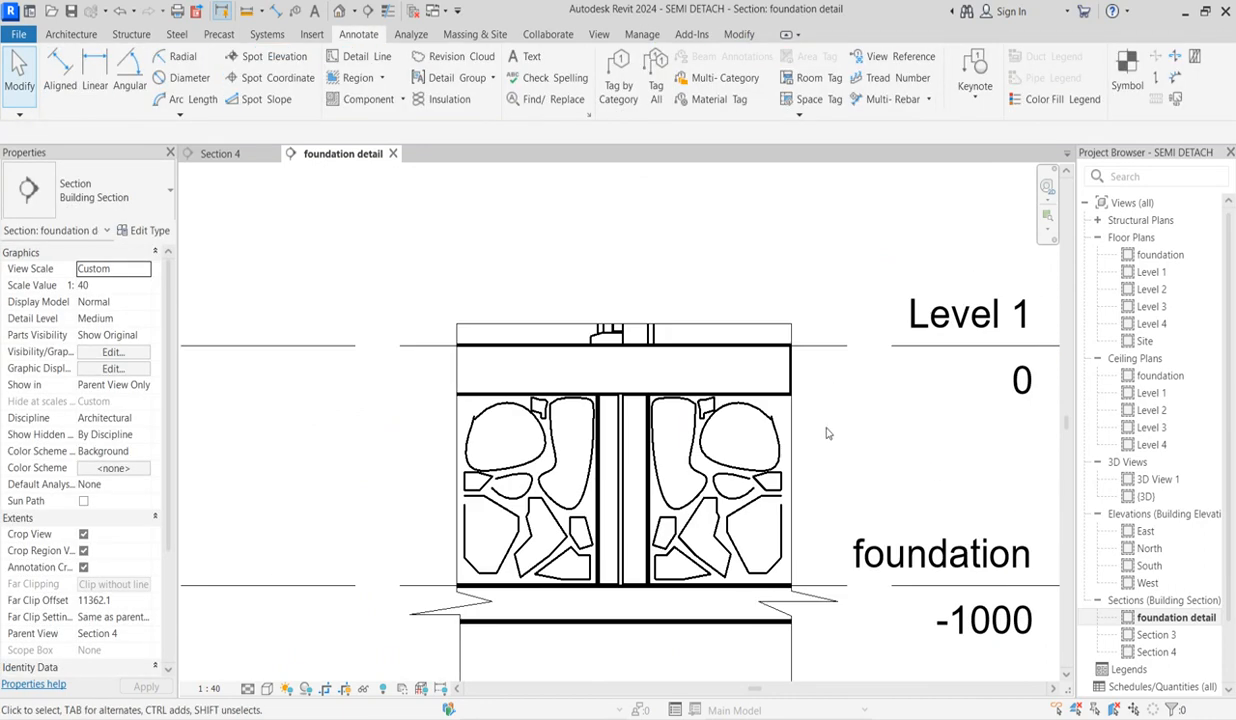
left_click(791, 433)
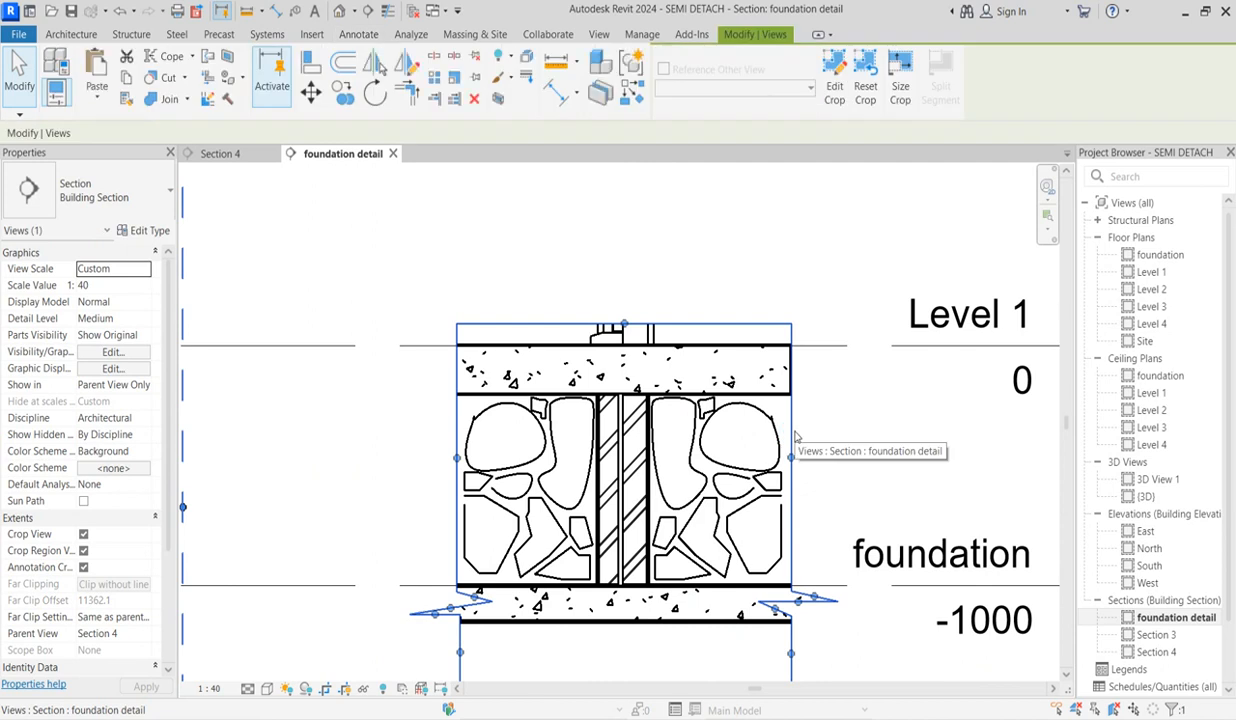
left_click(844, 430)
scroll(812, 450, "down", 3)
scroll(817, 457, "up", 3)
scroll(817, 455, "down", 1)
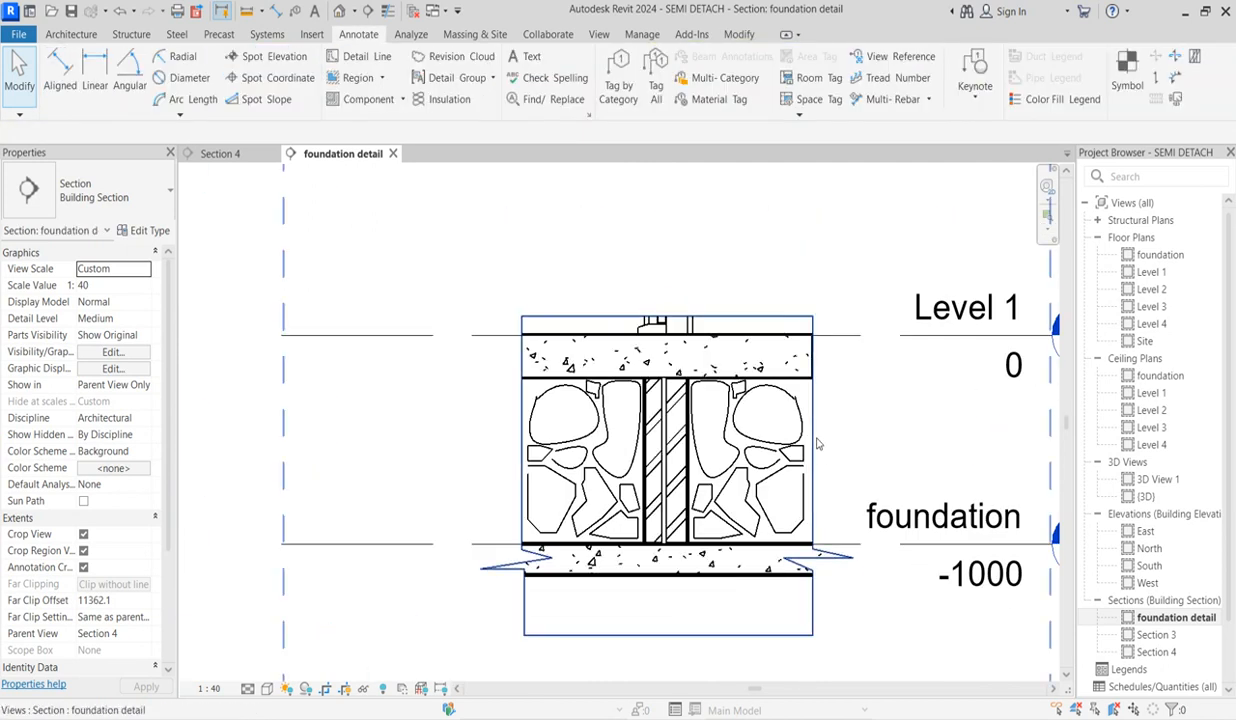
scroll(817, 440, "down", 3)
scroll(870, 432, "up", 2)
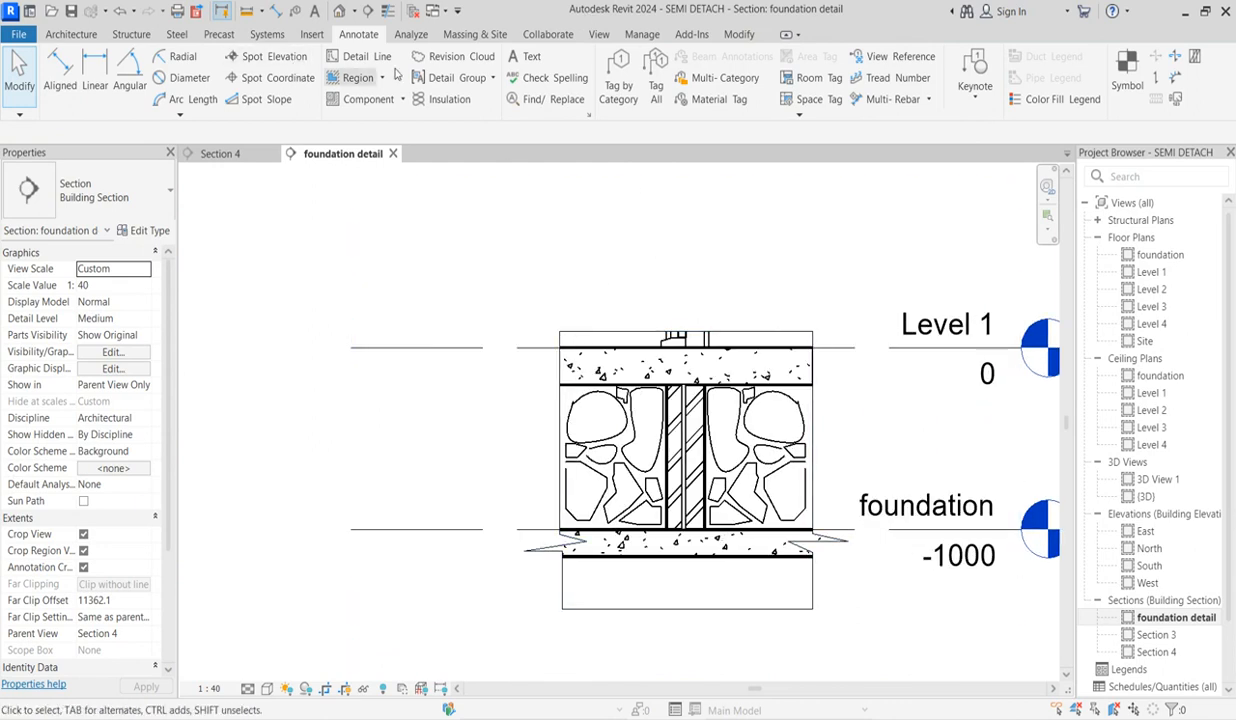
- Draw a horizontal thin detail line from inside the upper concrete slab's left end outward past the crop edge
left_click(362, 62)
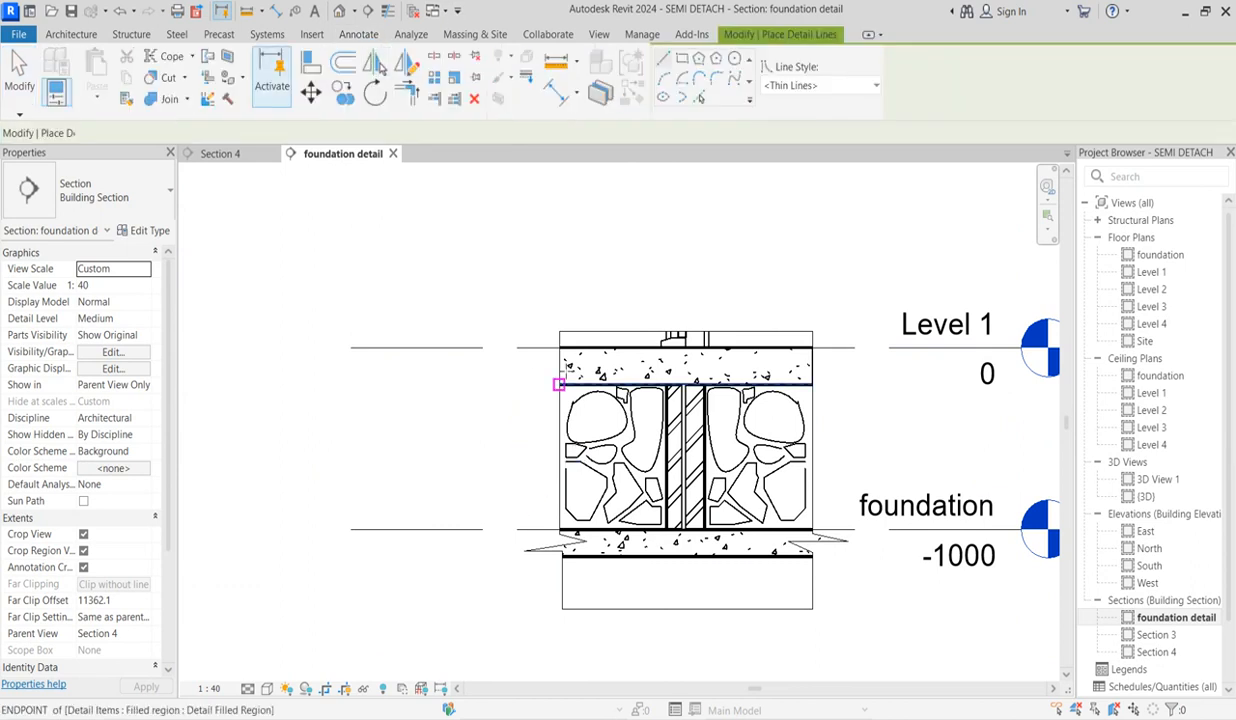
scroll(570, 362, "up", 2)
left_click(567, 375)
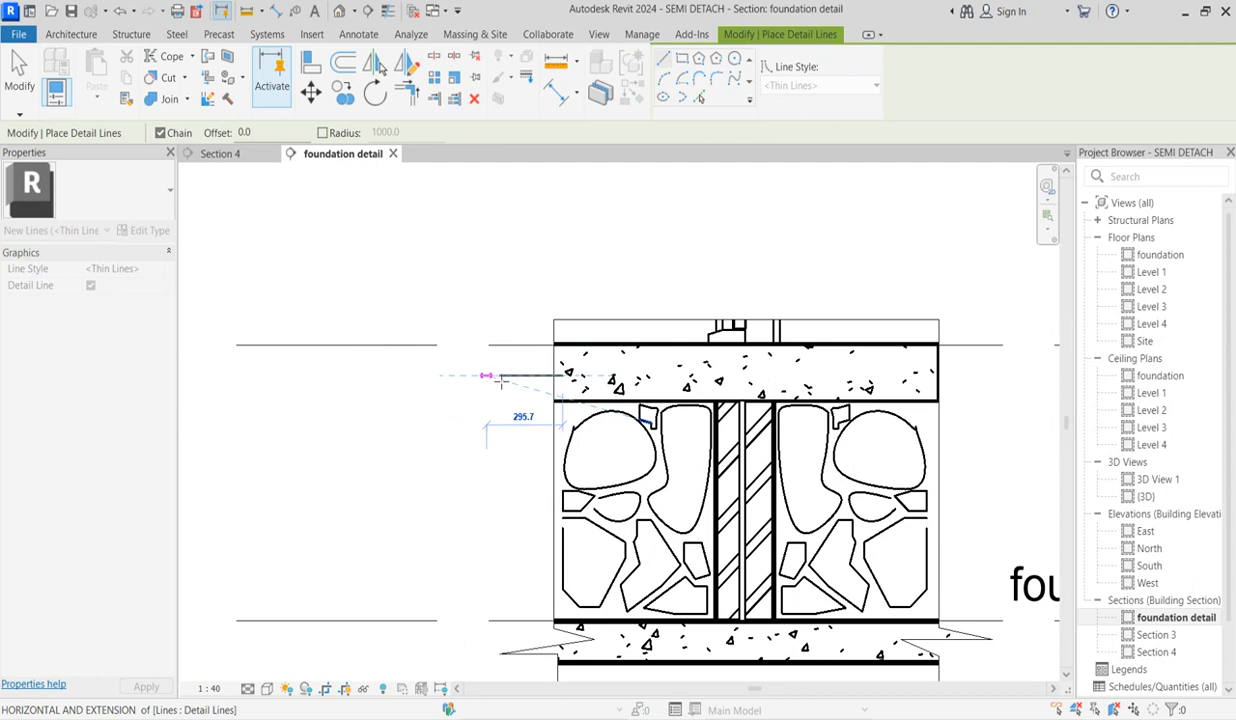
right_click(430, 361)
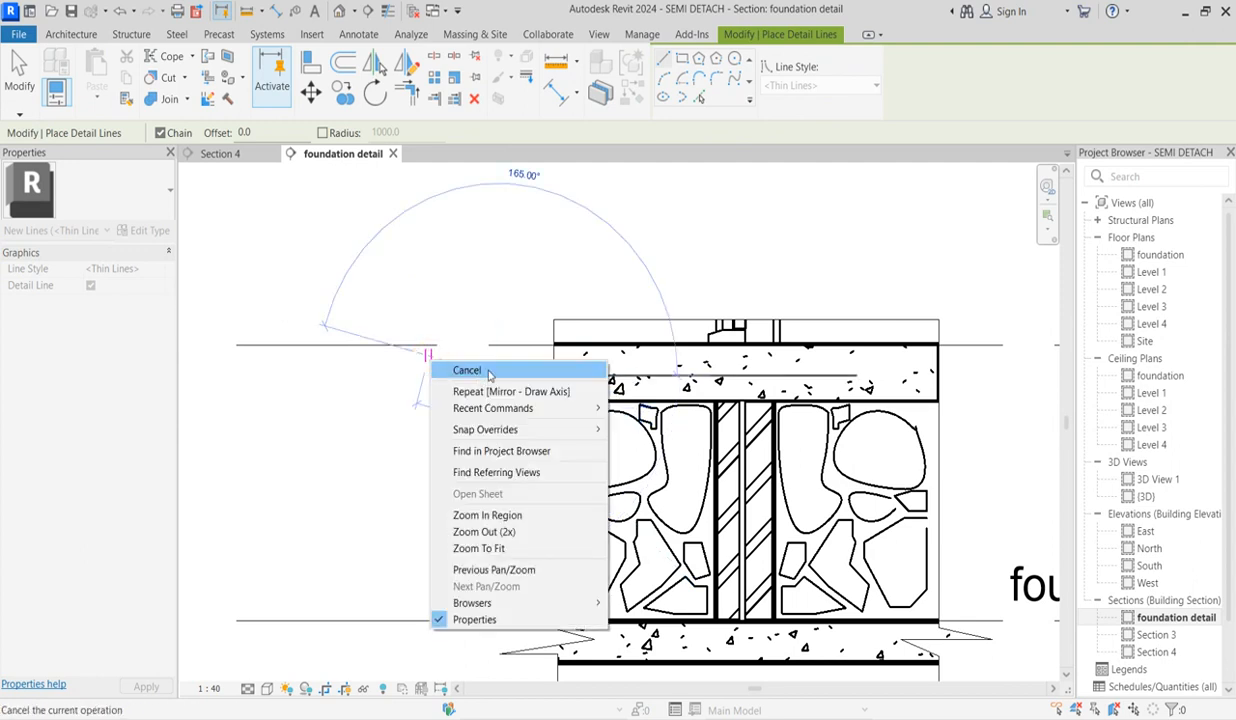
left_click(489, 372)
- Draw a slanted detail line from inside the foundation slab's left part down and outward past the crop edge
scroll(497, 237, "down", 3)
scroll(576, 470, "up", 5)
scroll(576, 470, "up", 1)
left_click(610, 452)
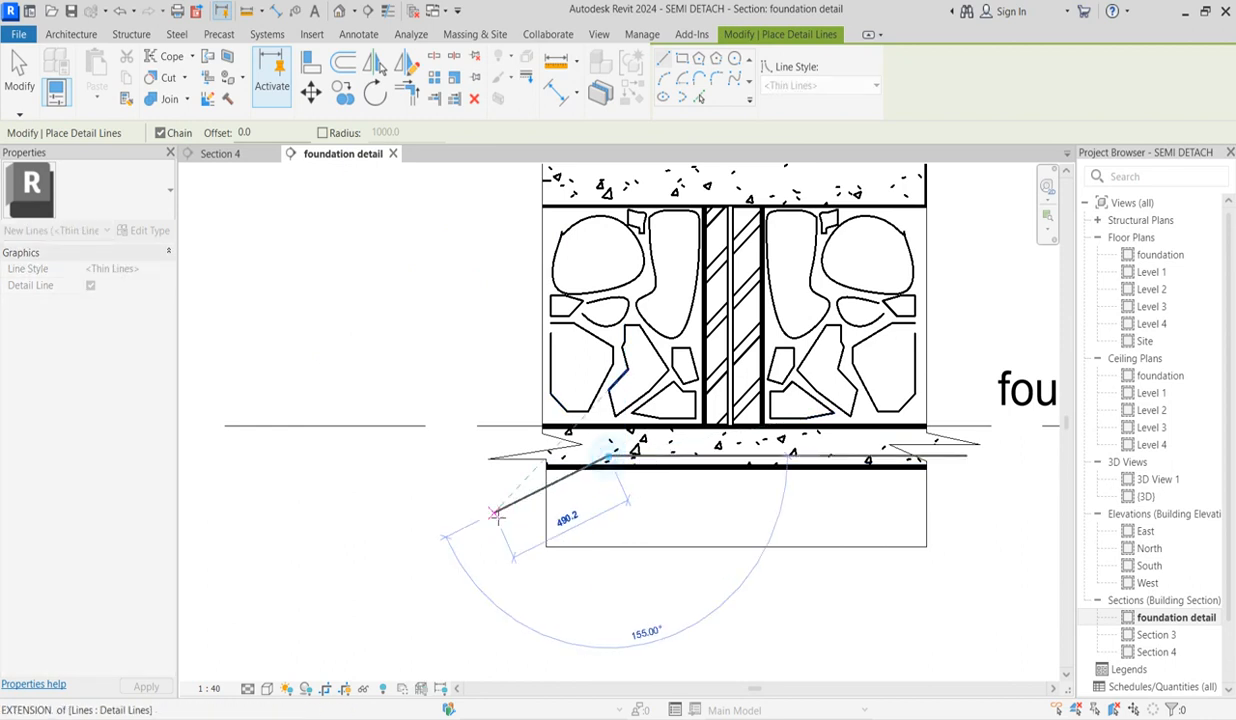
right_click(612, 512)
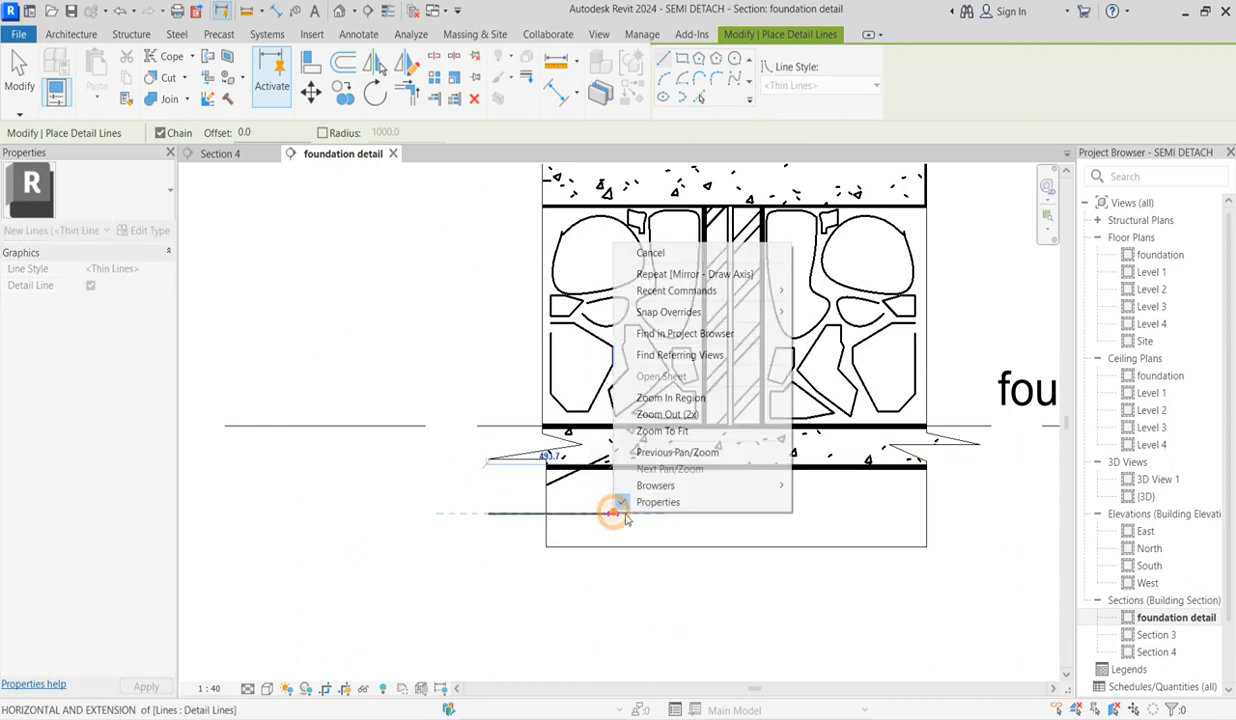
left_click(651, 254)
- Draw a slanted detail line from inside the foundation slab's right part down and outward, and end the command
left_click(860, 445)
scroll(755, 420, "down", 2)
right_click(885, 331)
left_click(921, 343)
right_click(872, 335)
left_click(911, 345)
scroll(832, 375, "up", 2)
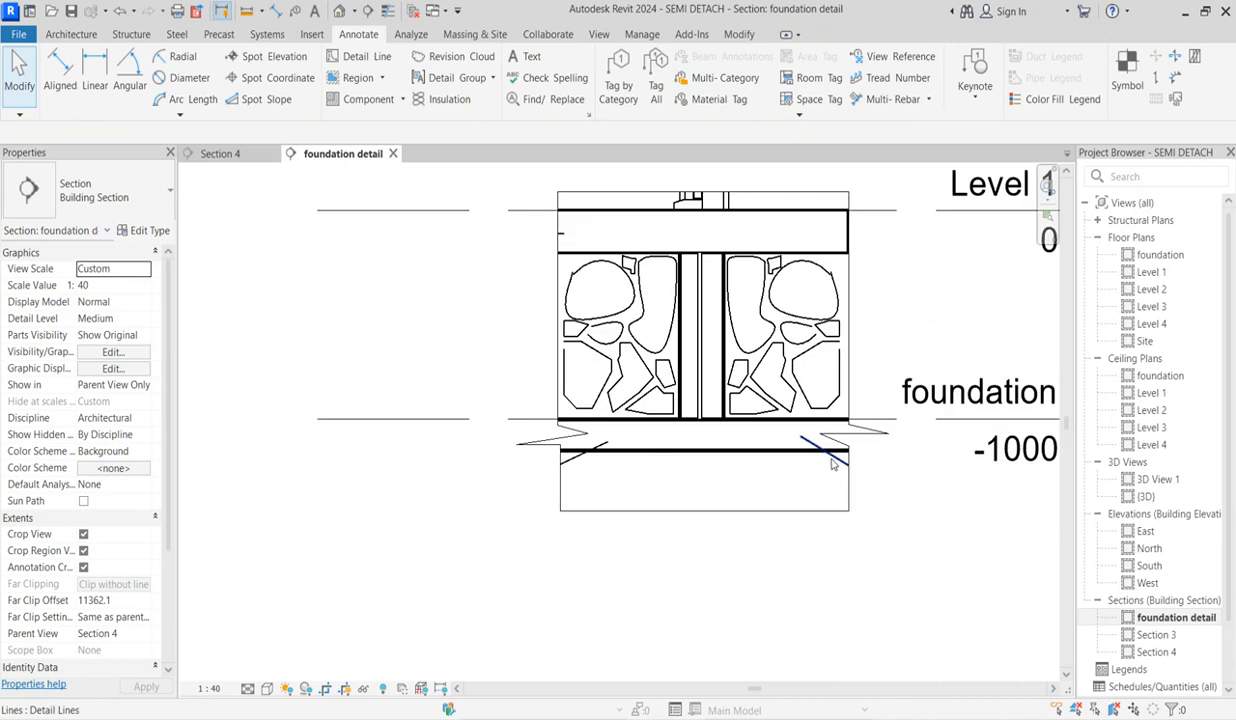
- Raise the bottom edge of the view's crop region to just below the foundation slab
left_click(830, 449)
left_click(847, 489)
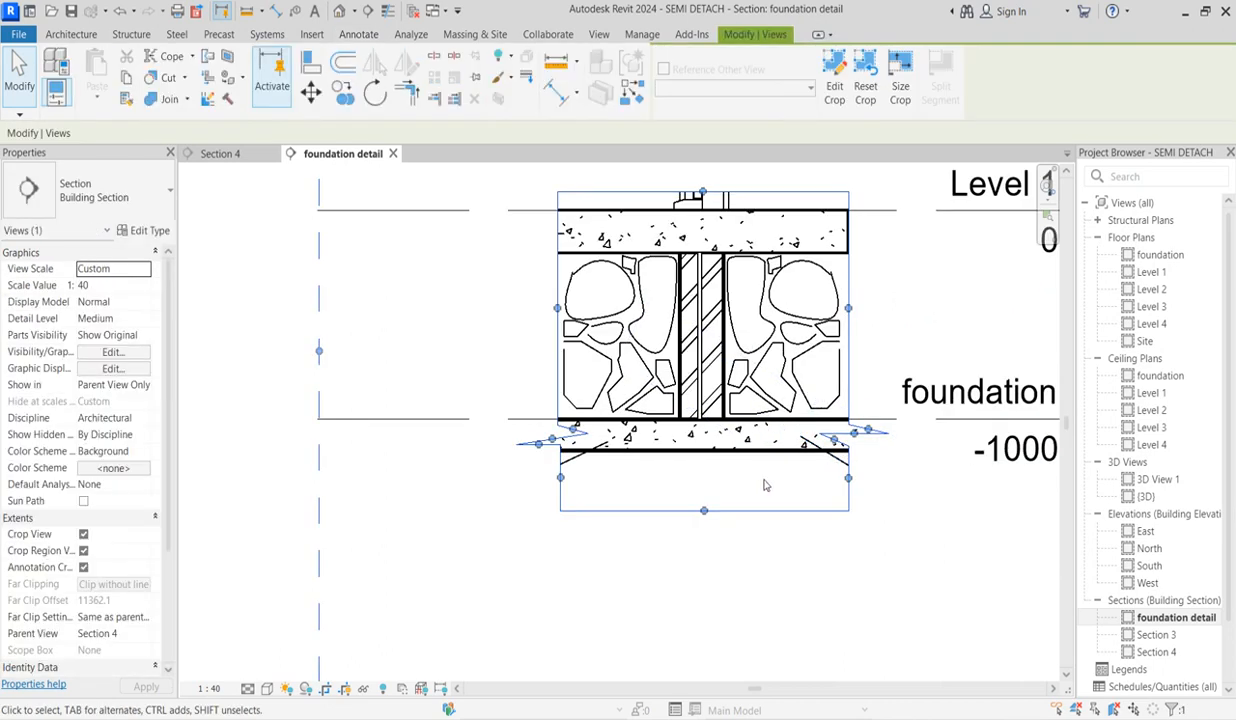
scroll(757, 486, "down", 2)
scroll(750, 500, "up", 2)
left_click_drag(710, 502, 711, 461)
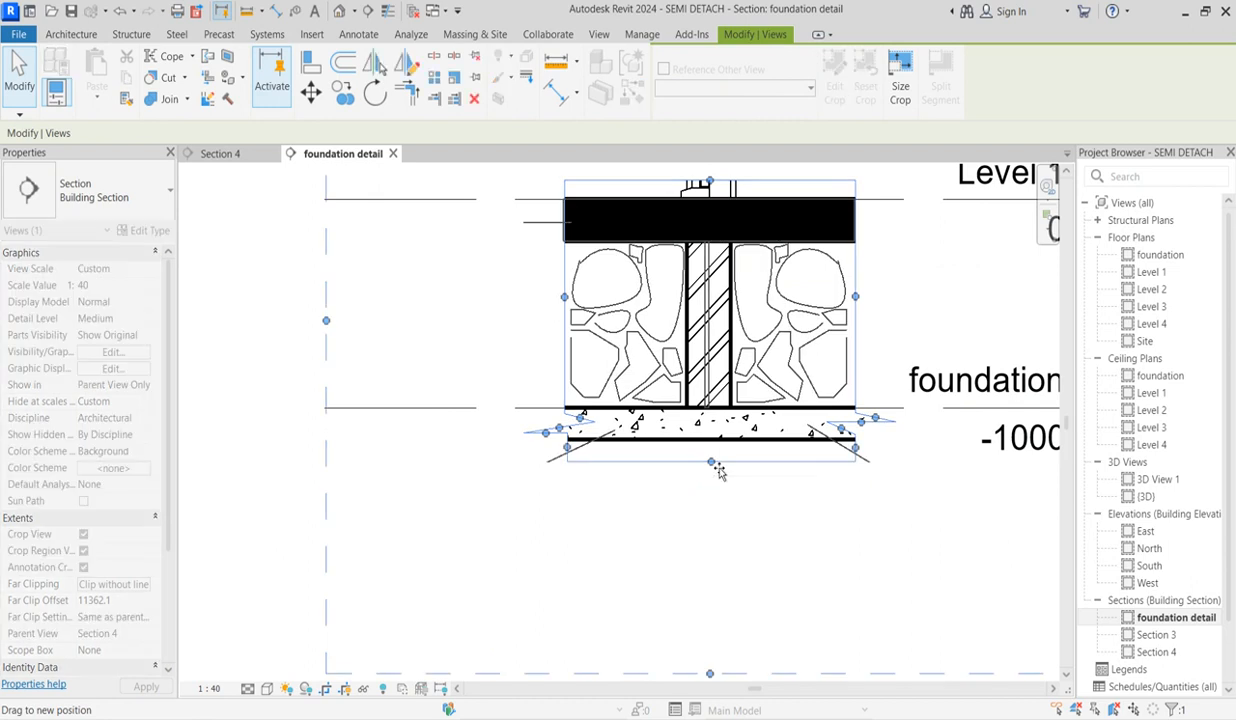
left_click(715, 530)
- Place a text note reading "blockwall 225" beside the upper slab's left end, keep the text and end the text command
left_click(583, 453)
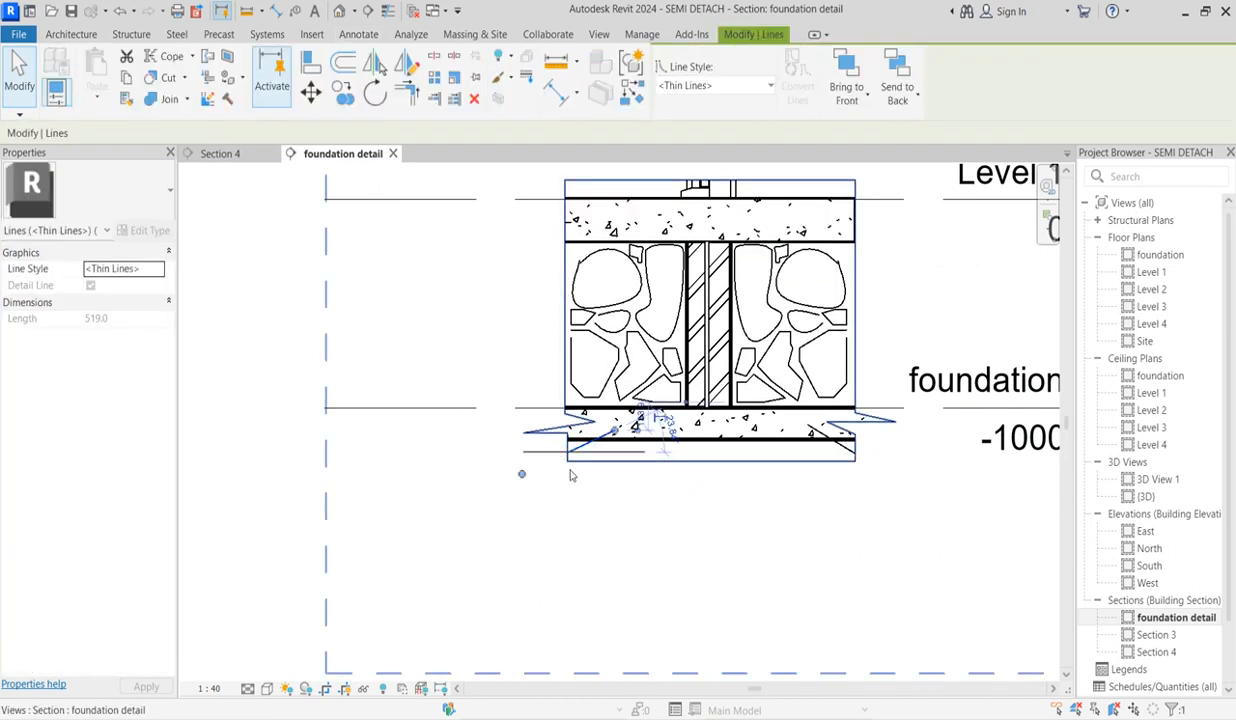
scroll(659, 489, "down", 3)
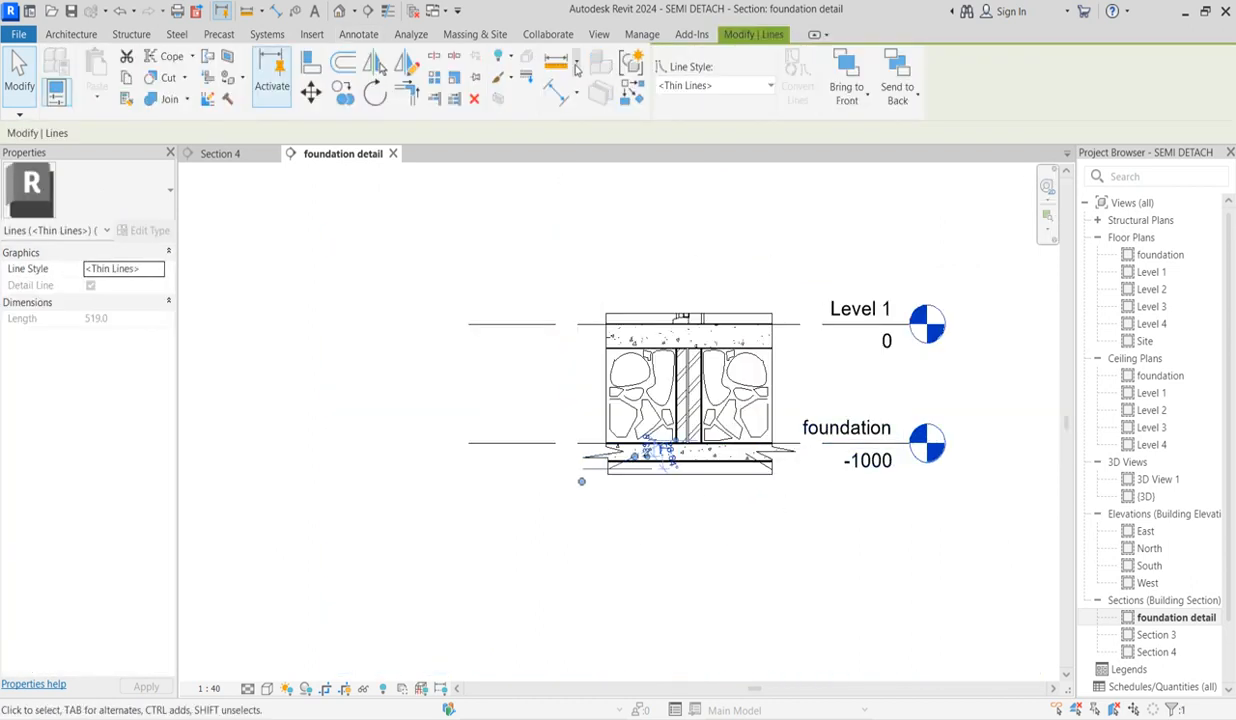
left_click(358, 35)
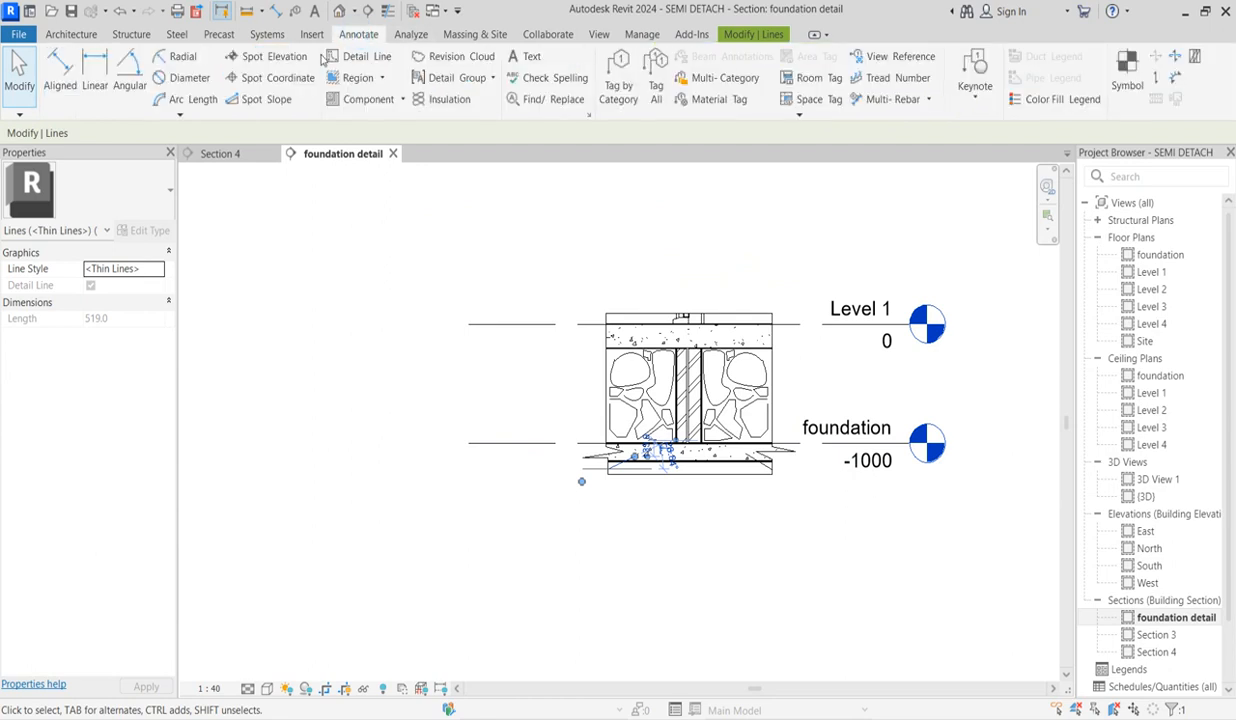
left_click(523, 56)
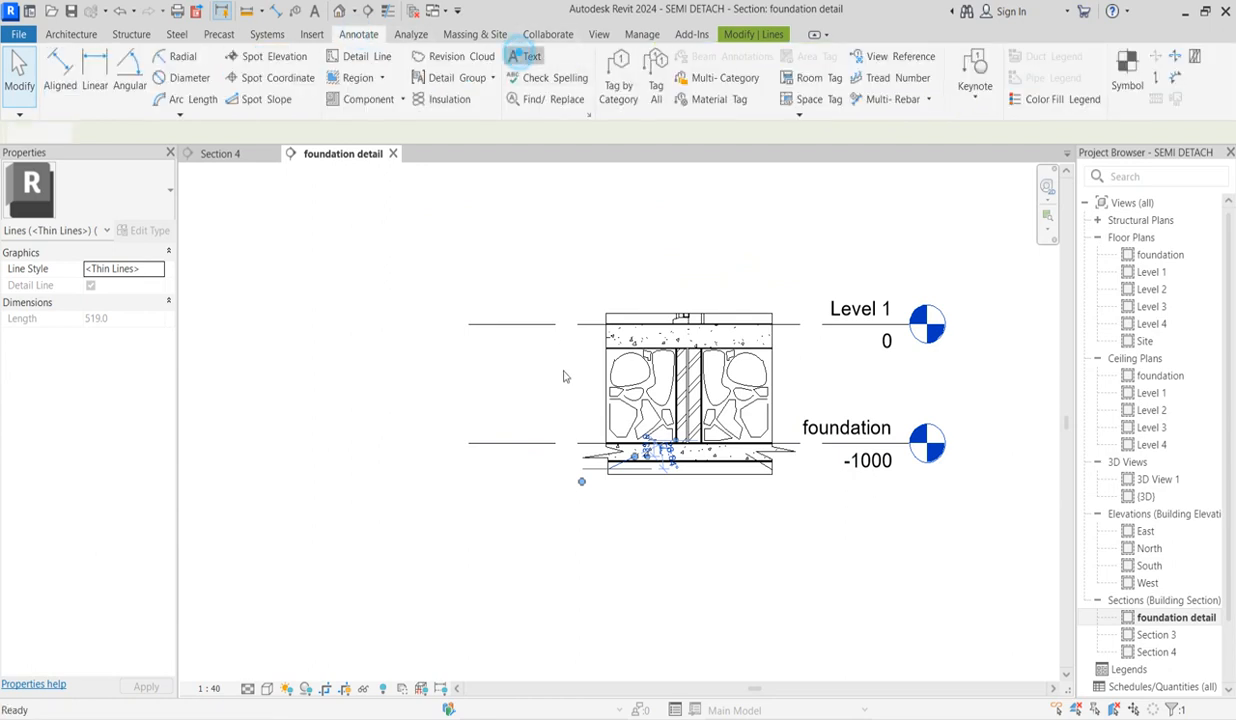
left_click(497, 330)
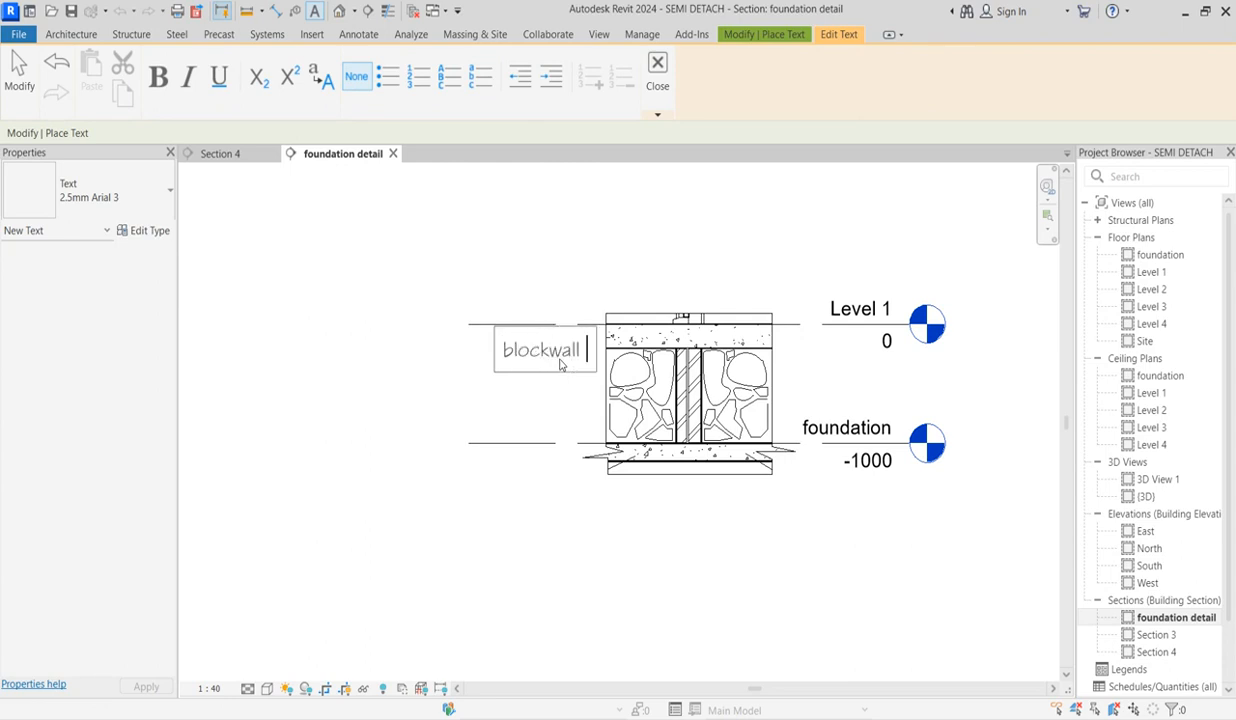
type("5")
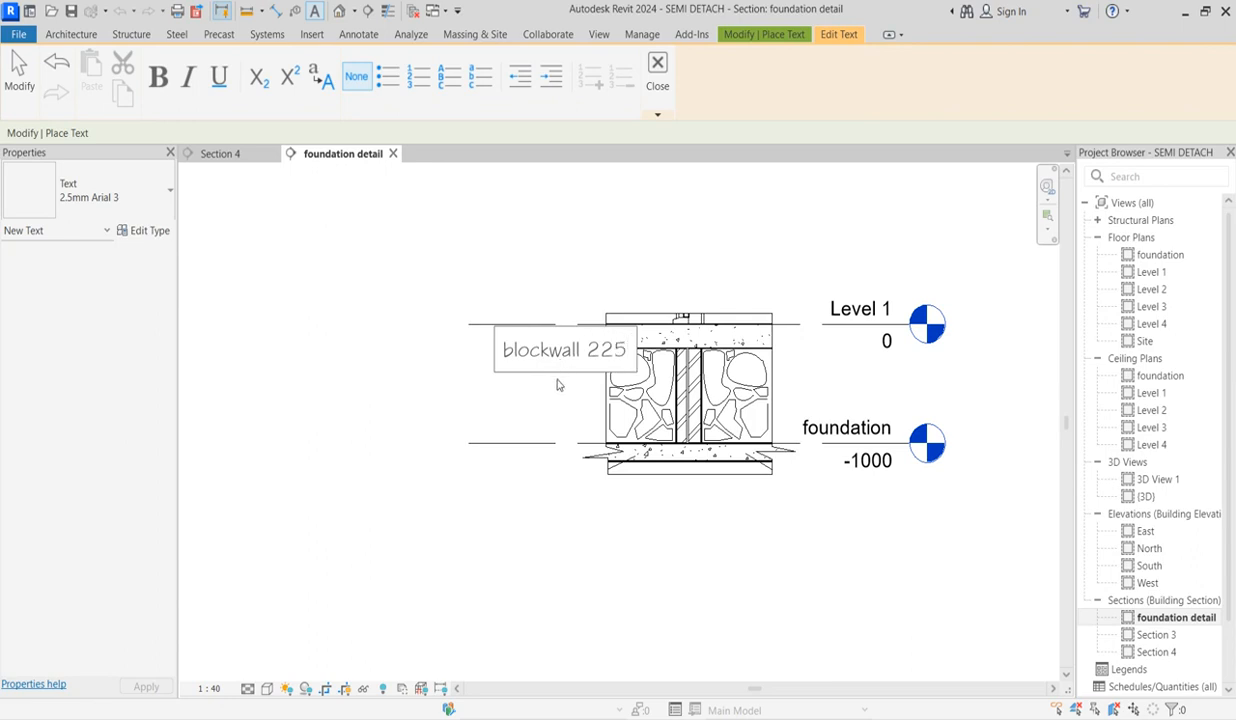
left_click(555, 350)
key("Escape")
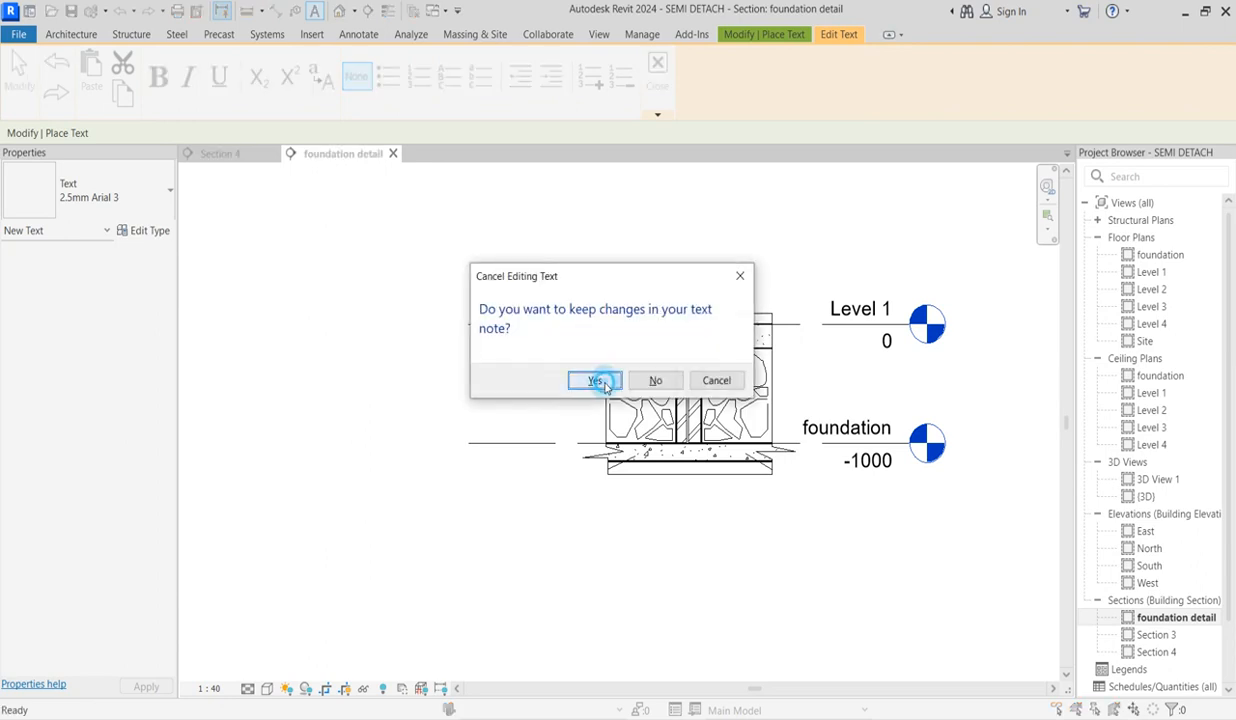
left_click(589, 378)
right_click(522, 358)
left_click(563, 368)
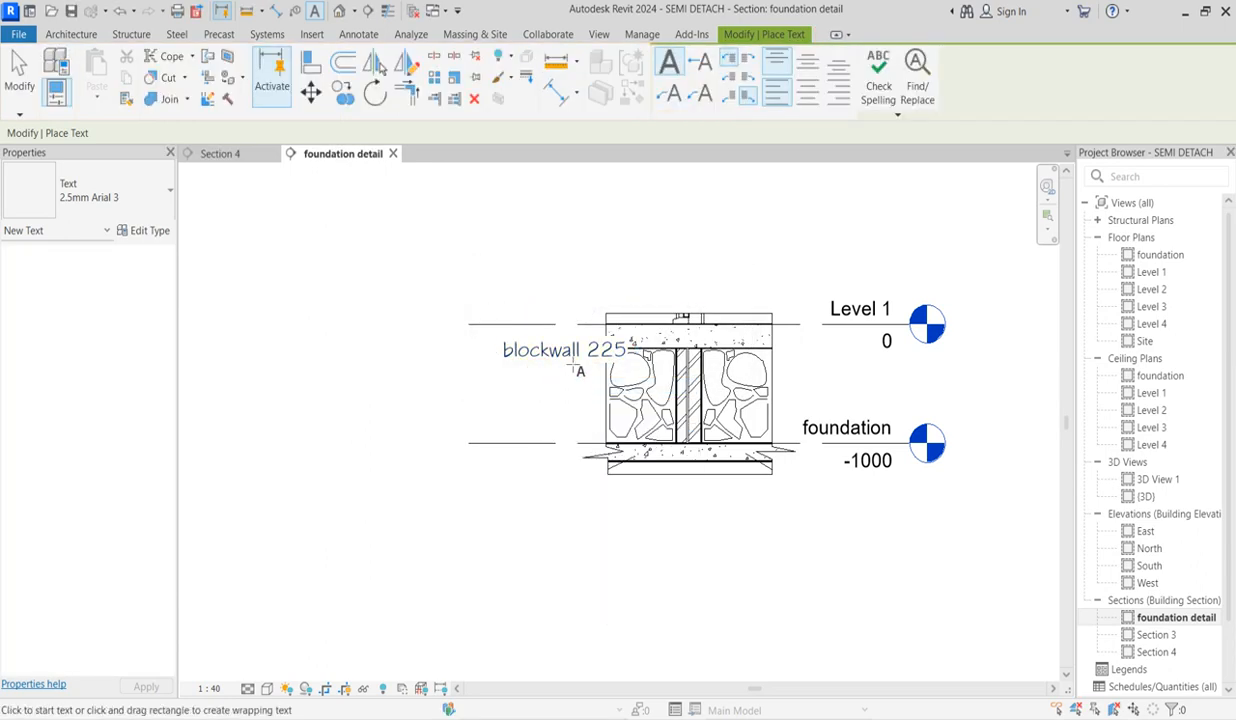
right_click(559, 386)
left_click(595, 395)
- Try to move the "blockwall 225" note away from the upper slab, and undo the move
left_click(522, 347)
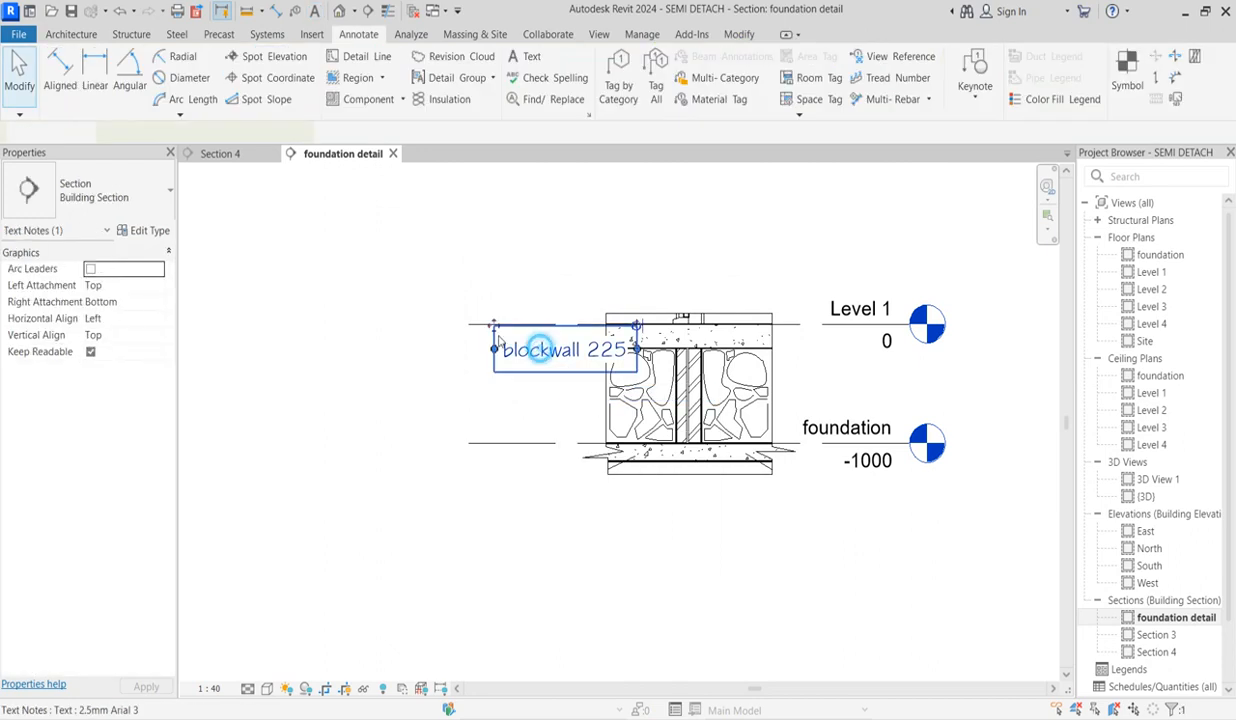
left_click_drag(494, 328, 436, 245)
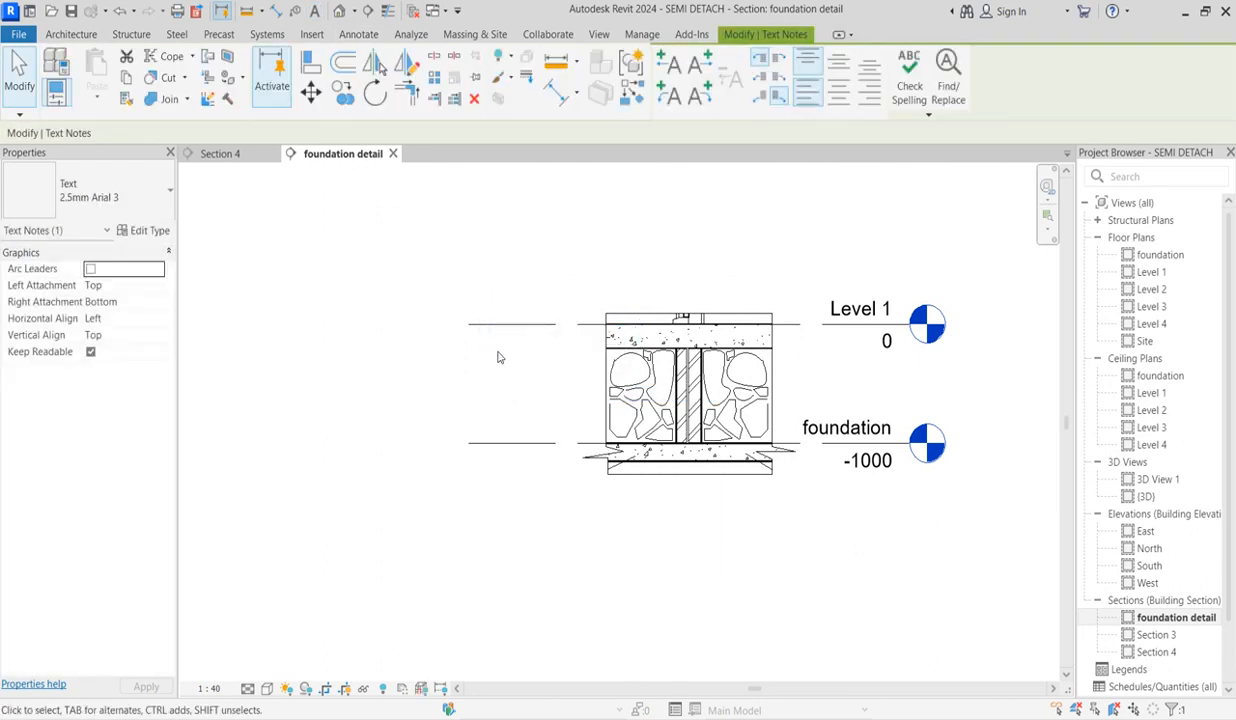
key("ctrl+z")
left_click(556, 358)
left_click_drag(492, 326, 490, 381)
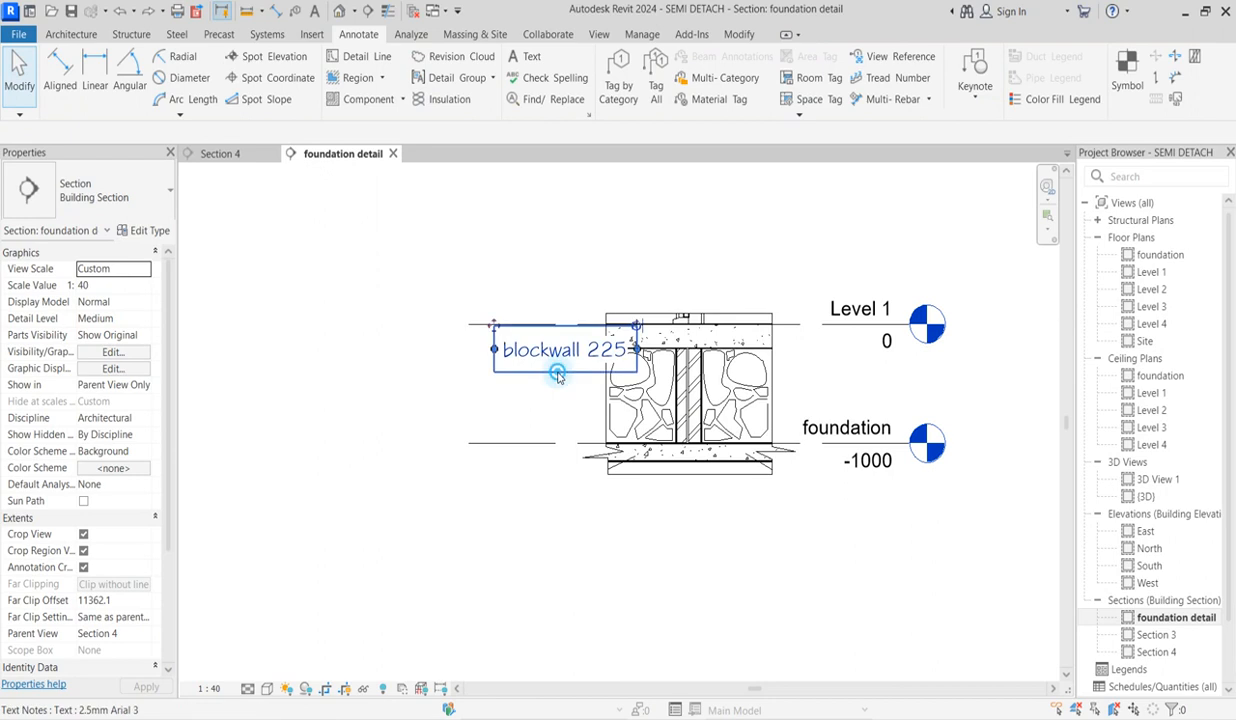
left_click(558, 372)
scroll(560, 374, "up", 3)
left_click(637, 402)
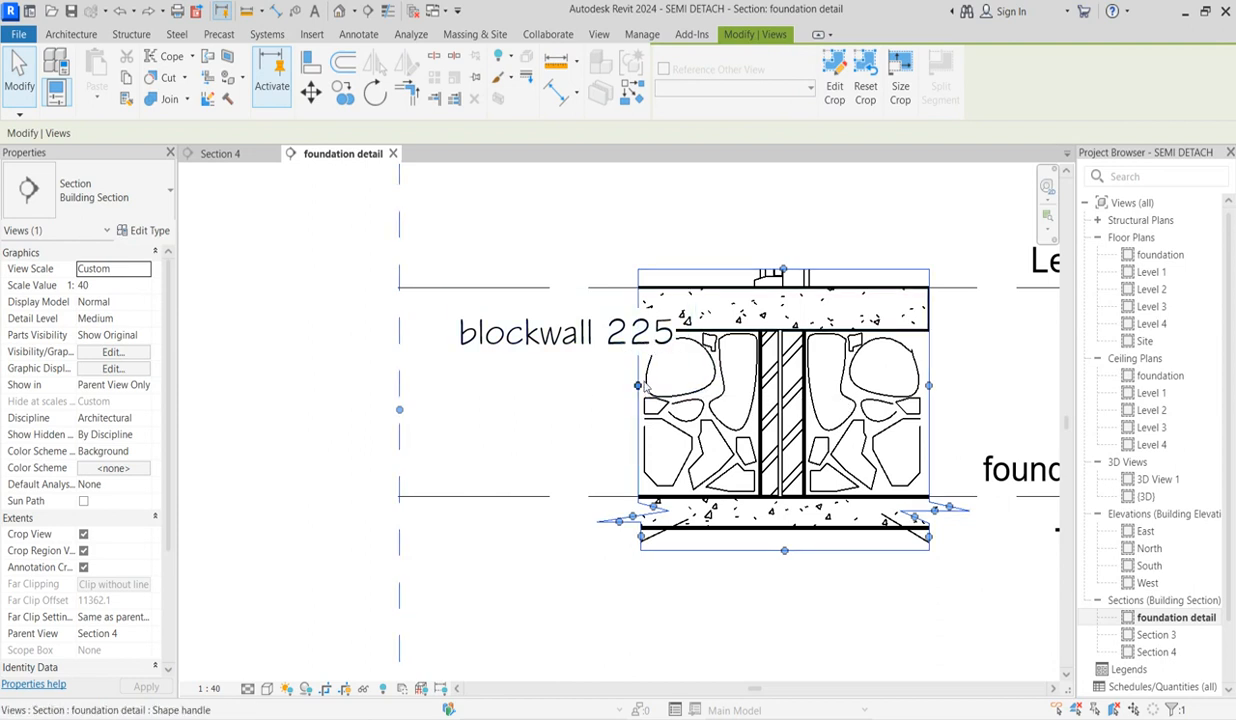
scroll(600, 351, "up", 1)
scroll(598, 351, "down", 3)
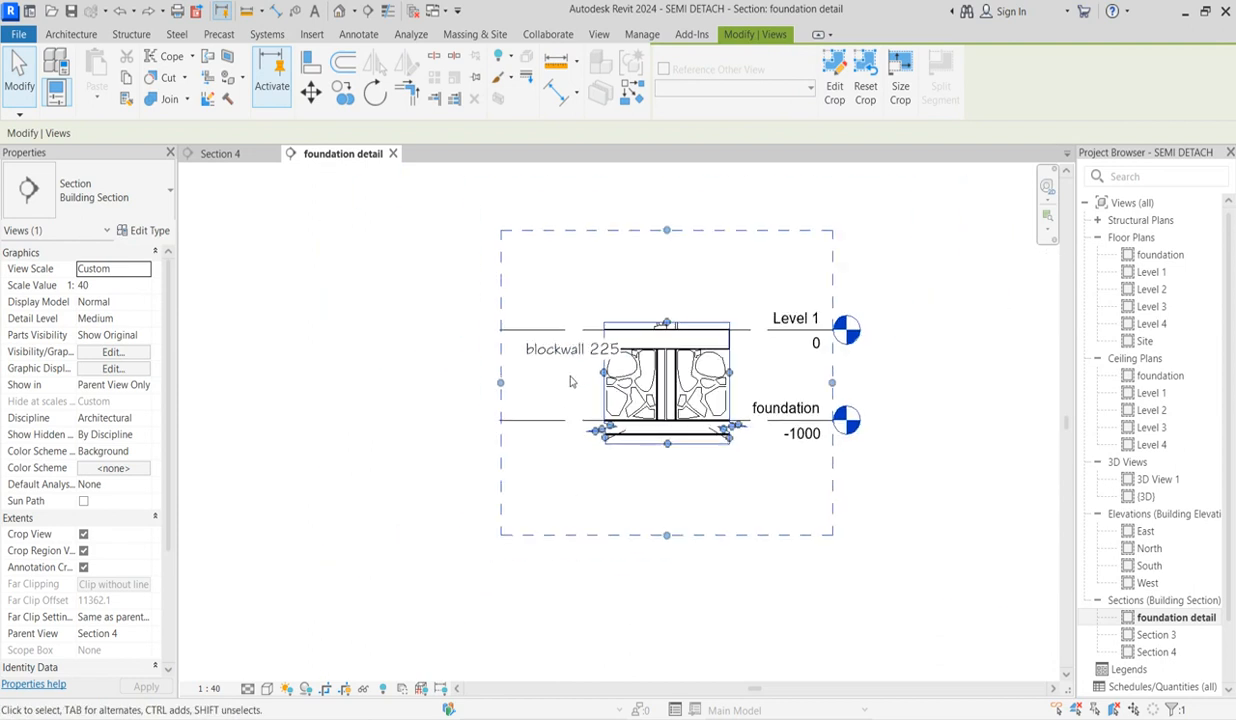
left_click(555, 391)
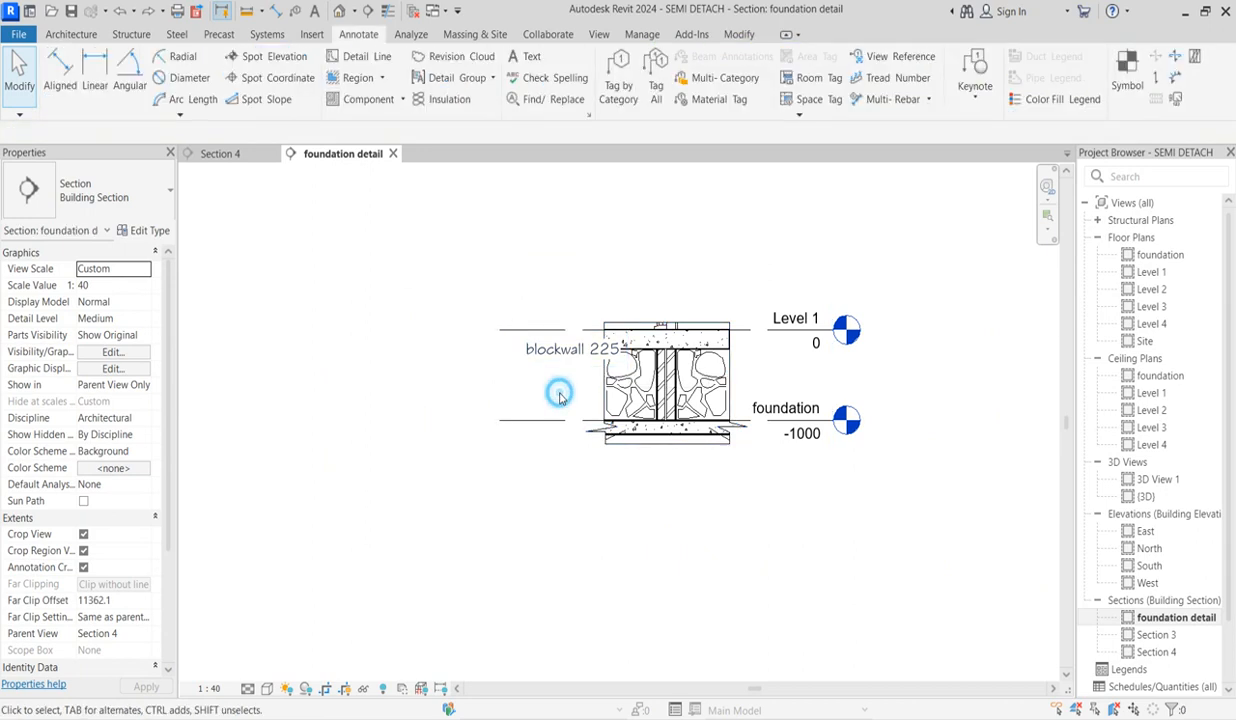
left_click(590, 376)
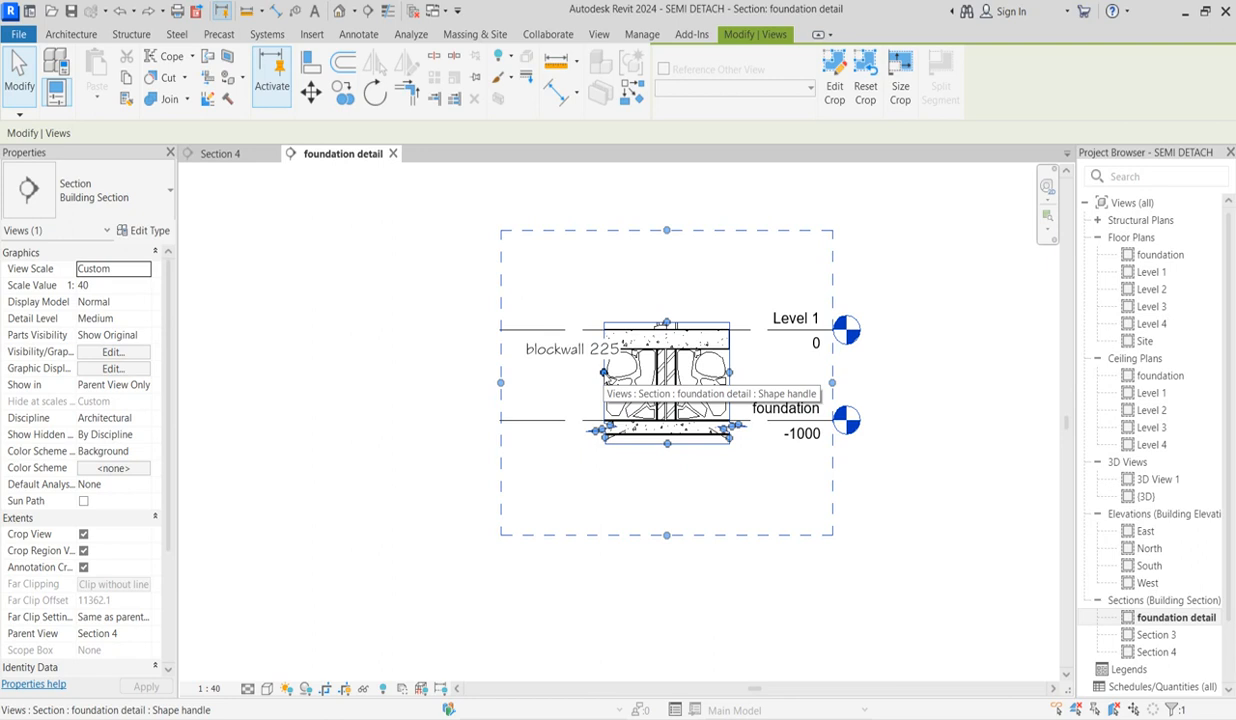
left_click(547, 395)
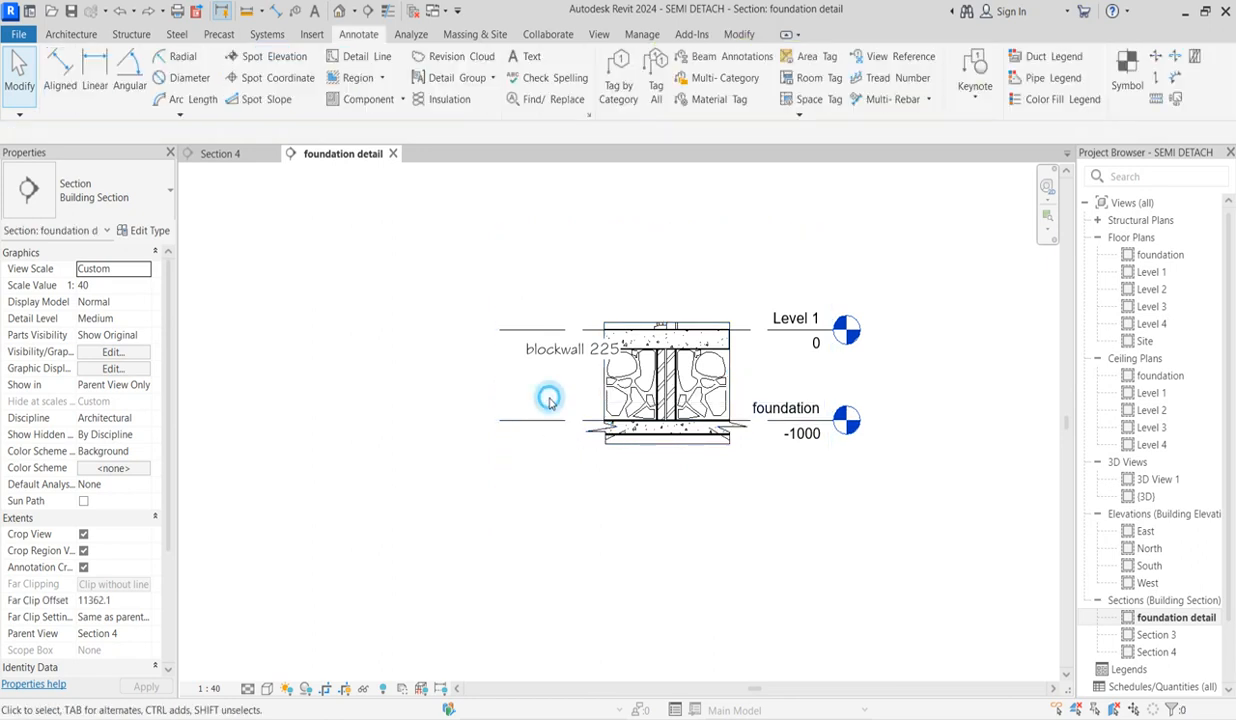
- Delete the "blockwall 225" text note
left_click(586, 349)
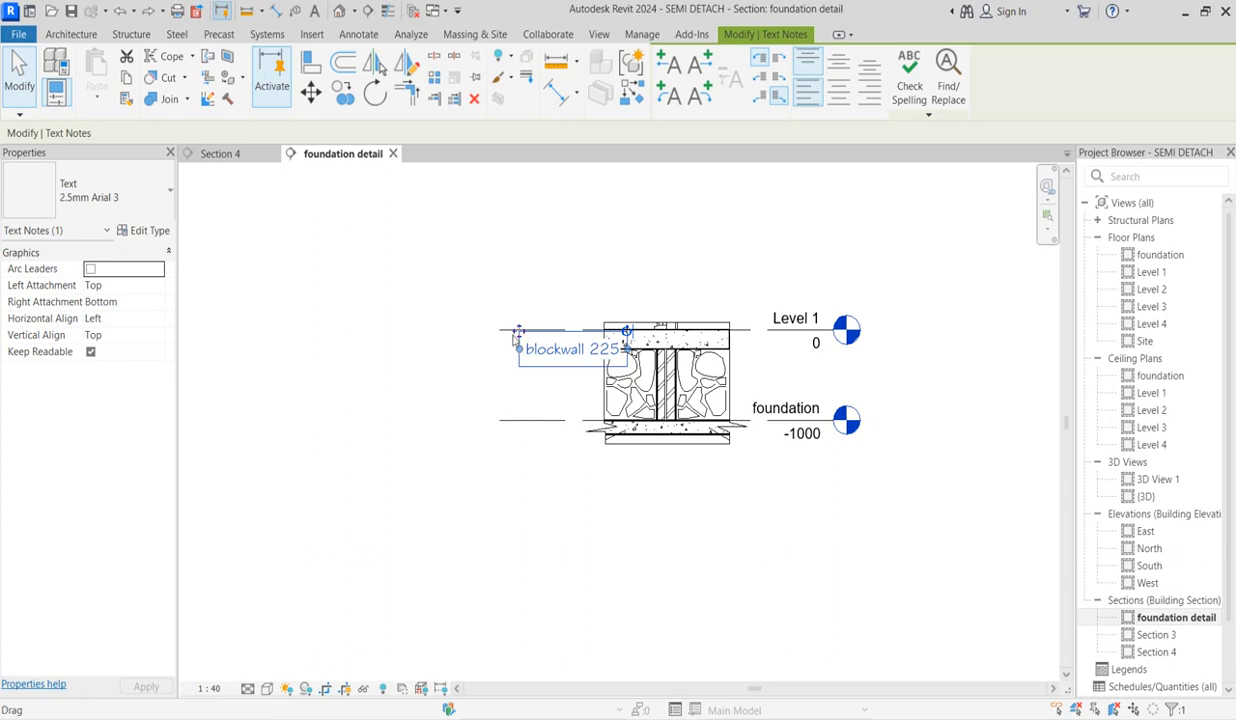
left_click(530, 398)
left_click(525, 347)
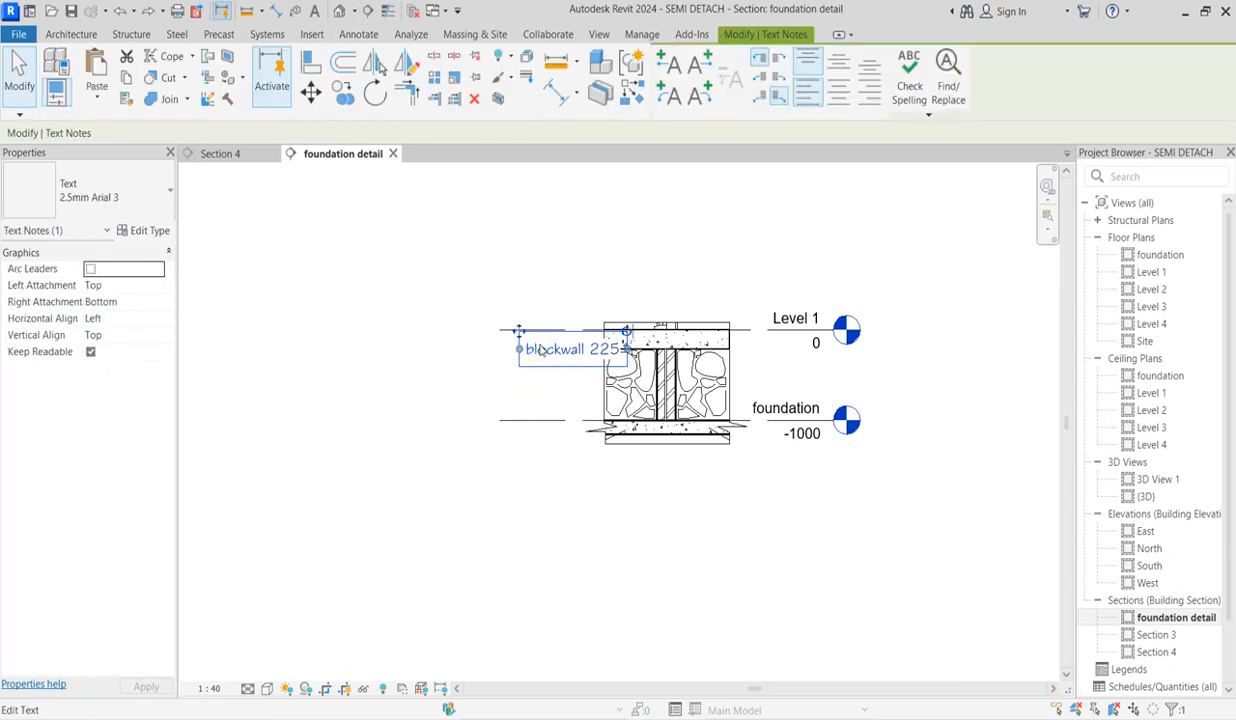
key("Delete")
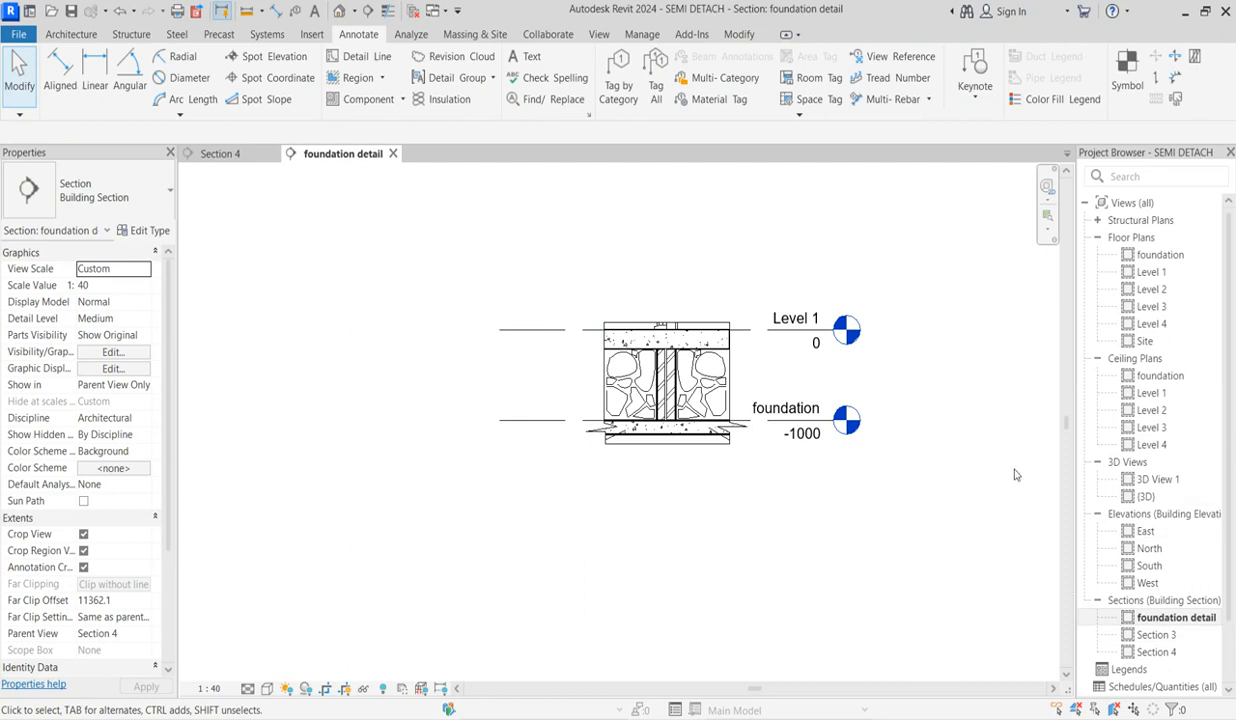
- Hide the whole Levels category in the foundation detail view
scroll(341, 395, "down", 5)
scroll(490, 419, "up", 3)
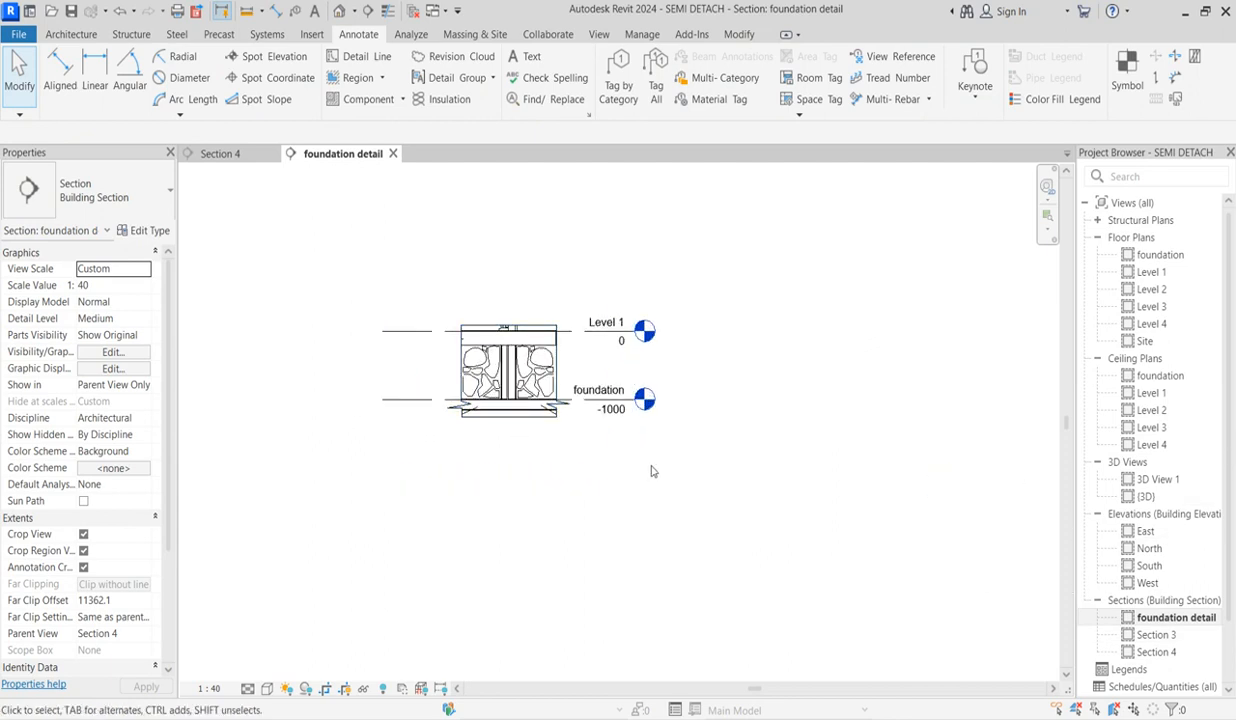
scroll(578, 425, "up", 4)
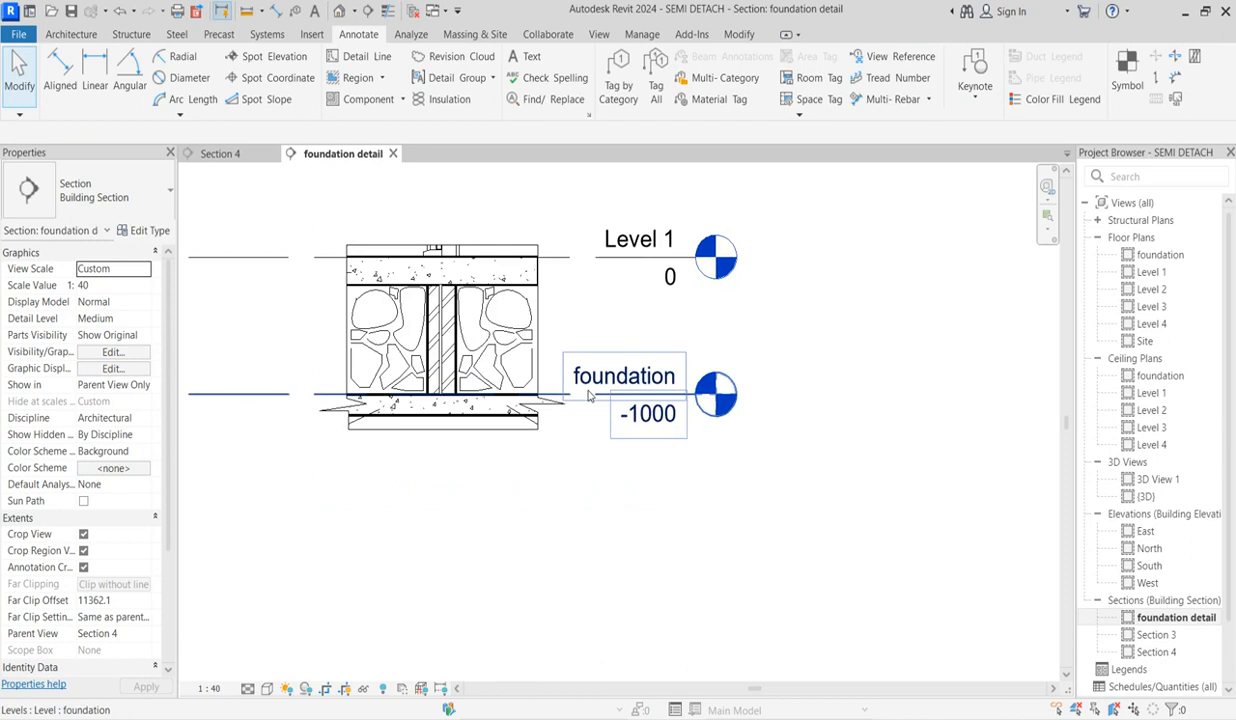
left_click(589, 395)
right_click(589, 395)
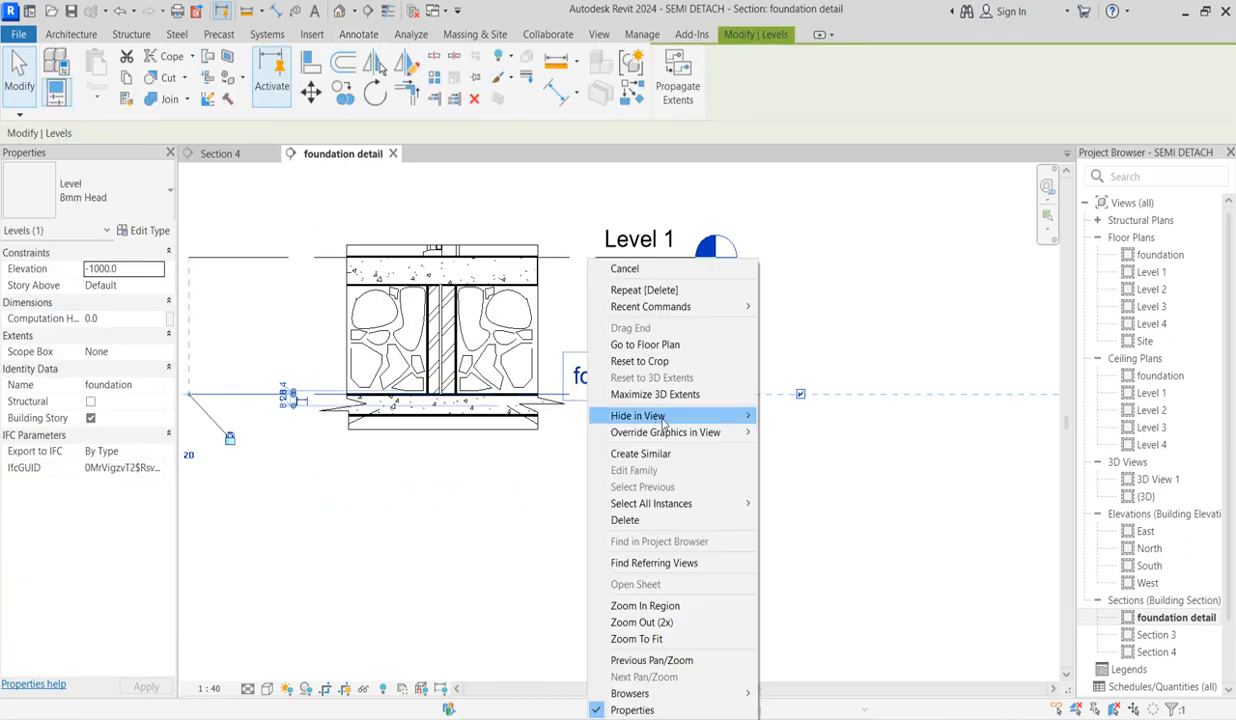
mouse_move(662, 420)
left_click(797, 433)
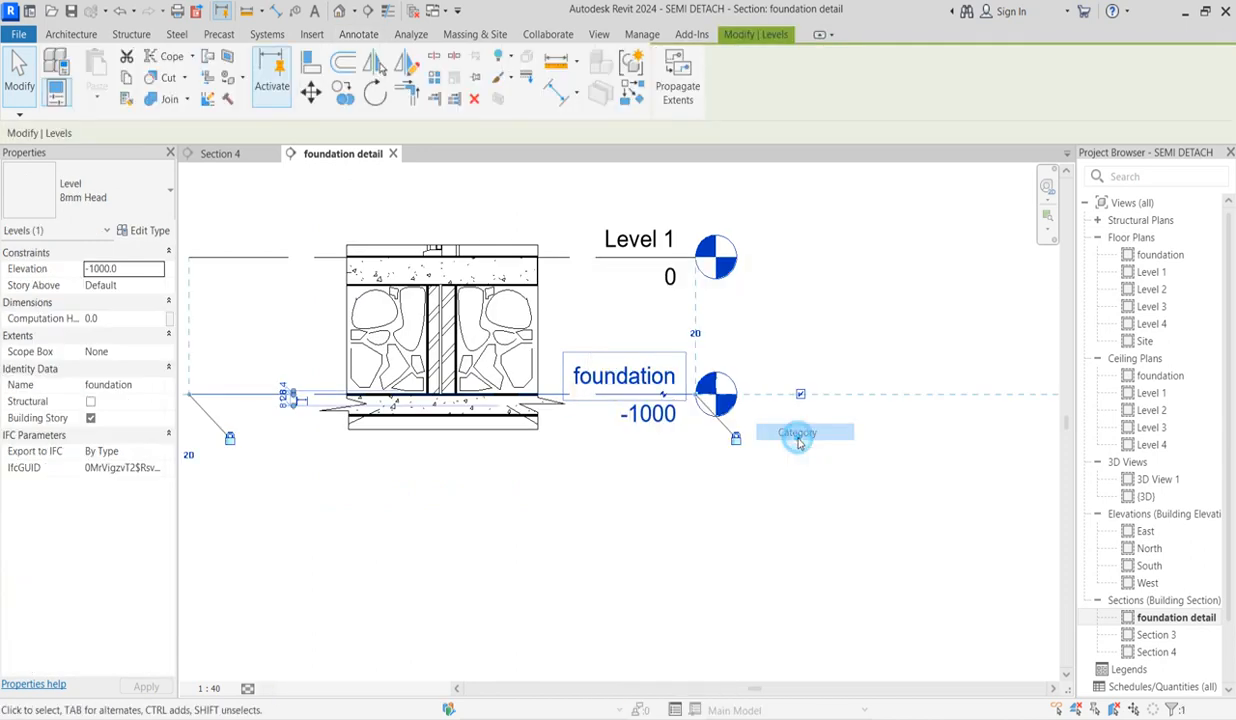
- Create a new sheet with the A3 metric titleblock
scroll(1170, 637, "down", 3)
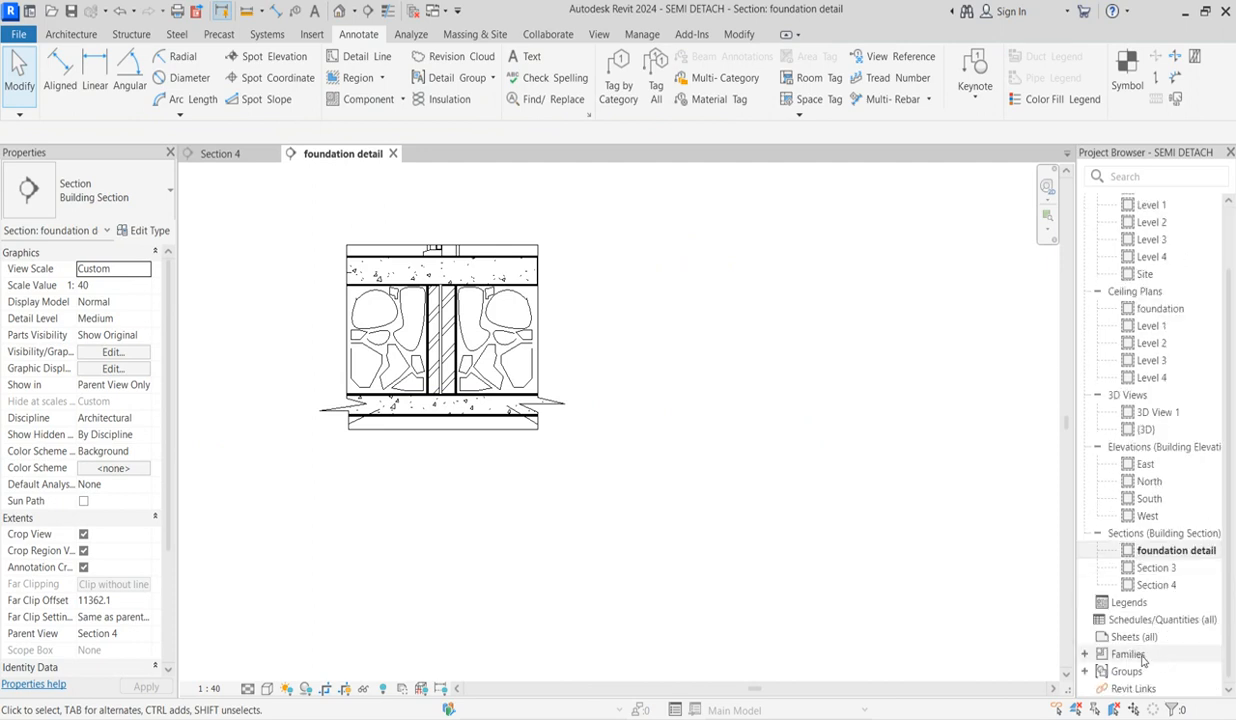
right_click(1130, 638)
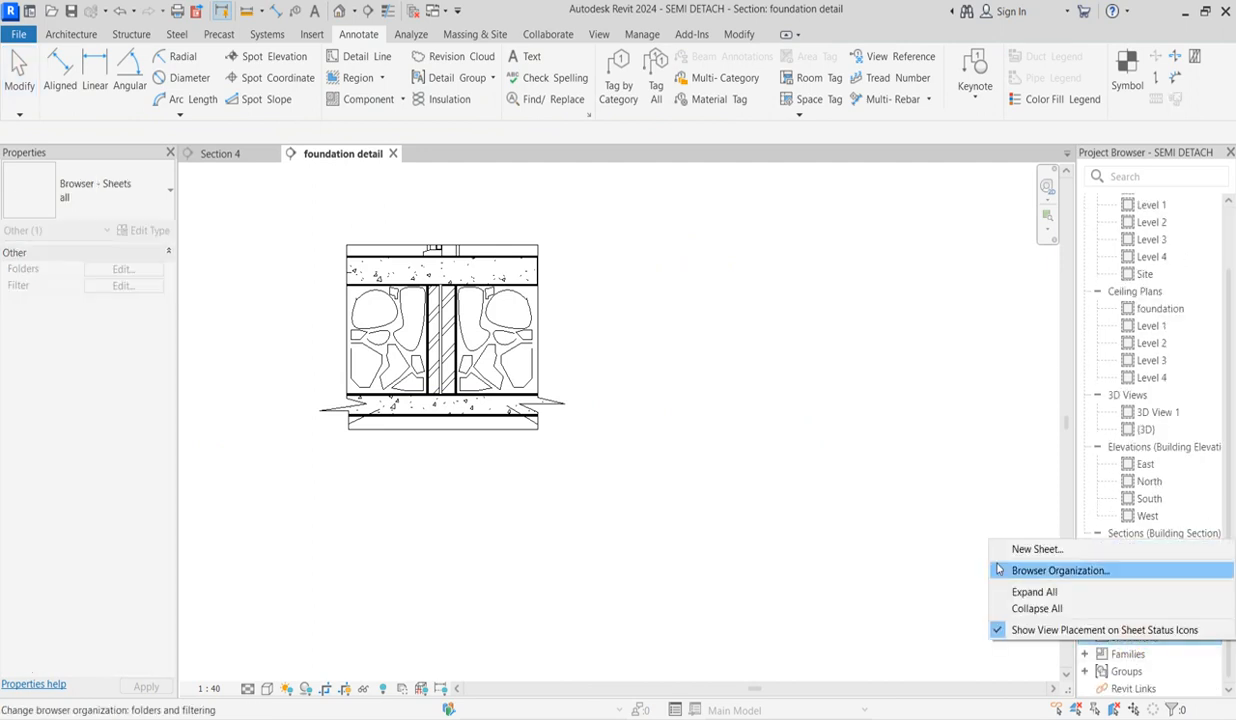
left_click(1038, 550)
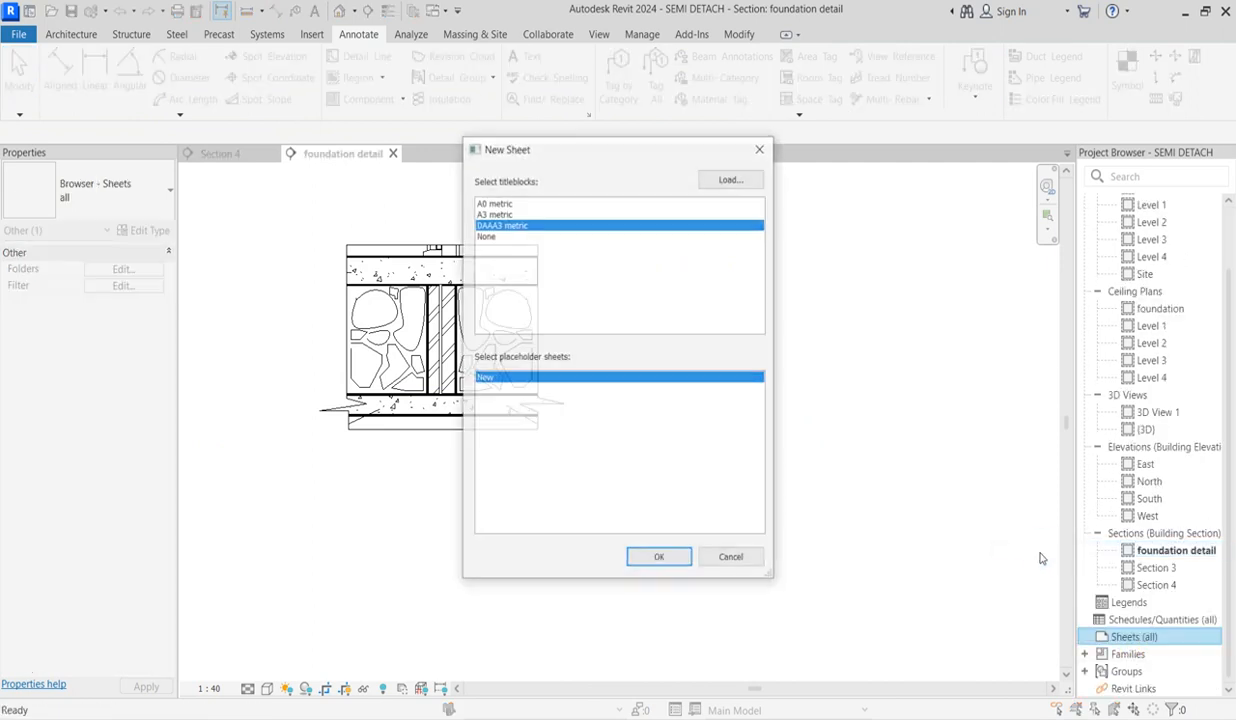
left_click(492, 213)
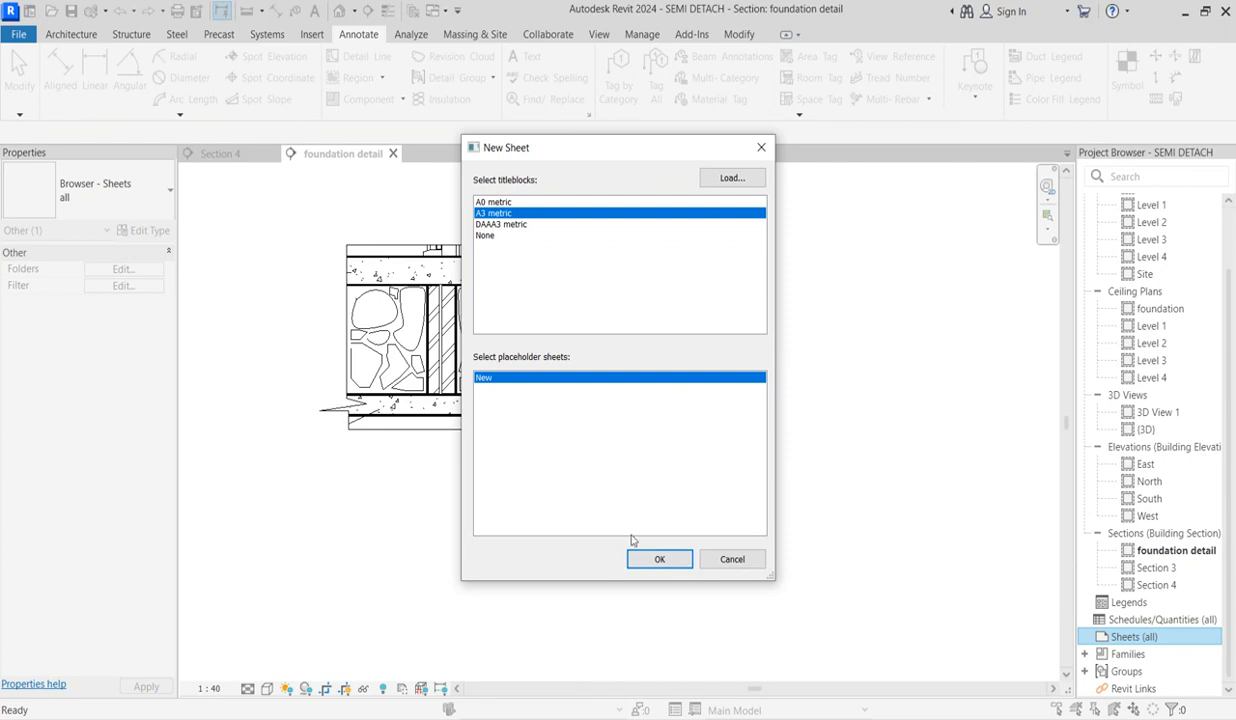
left_click(657, 560)
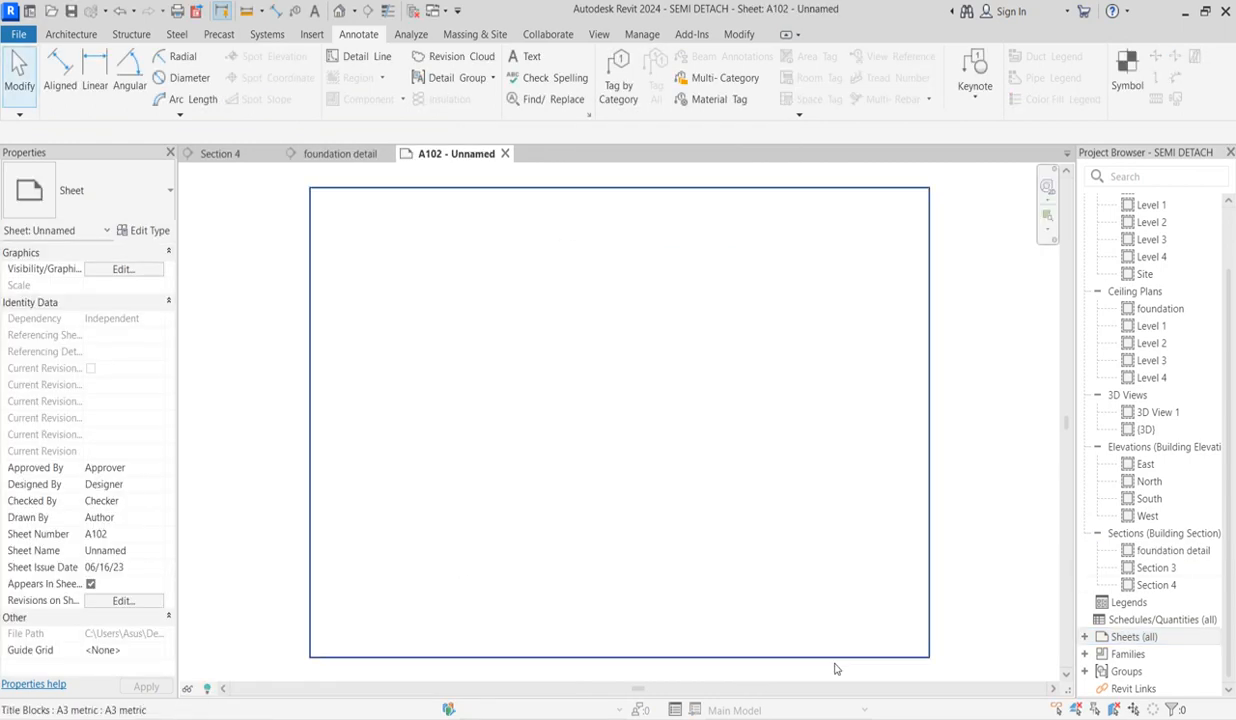
- Place the foundation detail section view near the middle of the new A3 sheet
scroll(1042, 456, "down", 1)
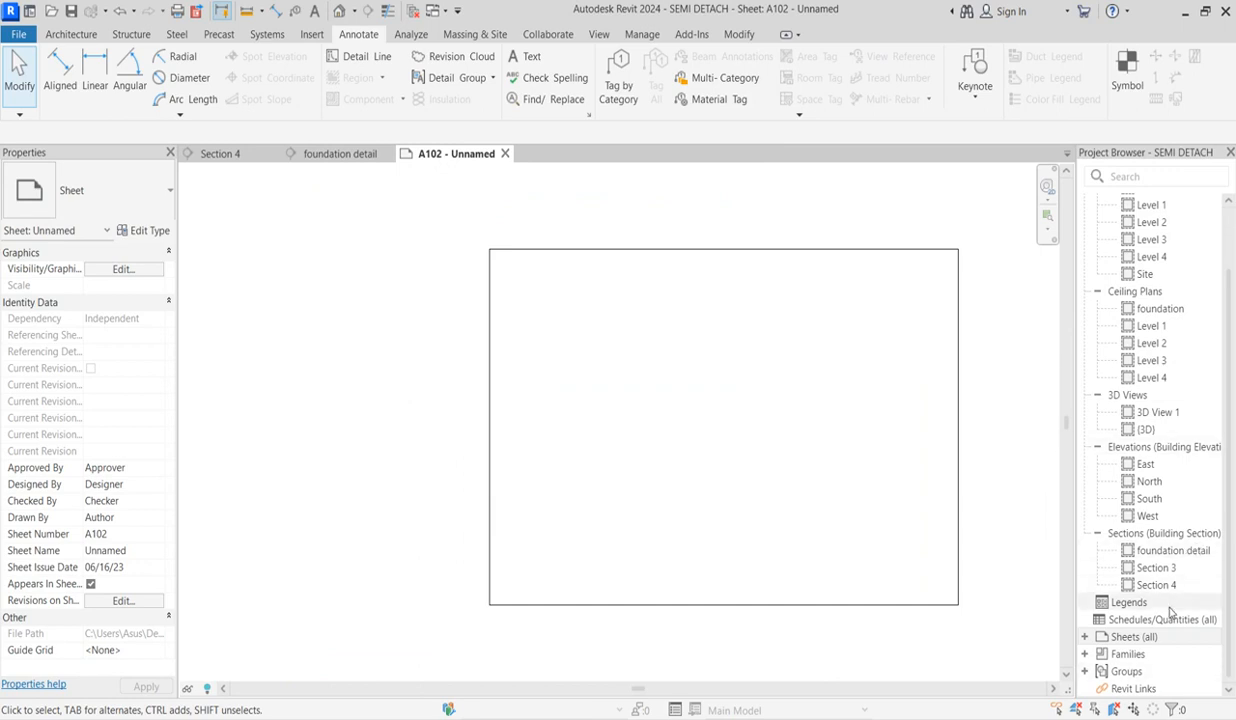
left_click_drag(1172, 551, 745, 414)
left_click(726, 426)
- Set the foundation detail viewport's scale to 1:10
scroll(726, 424, "up", 5)
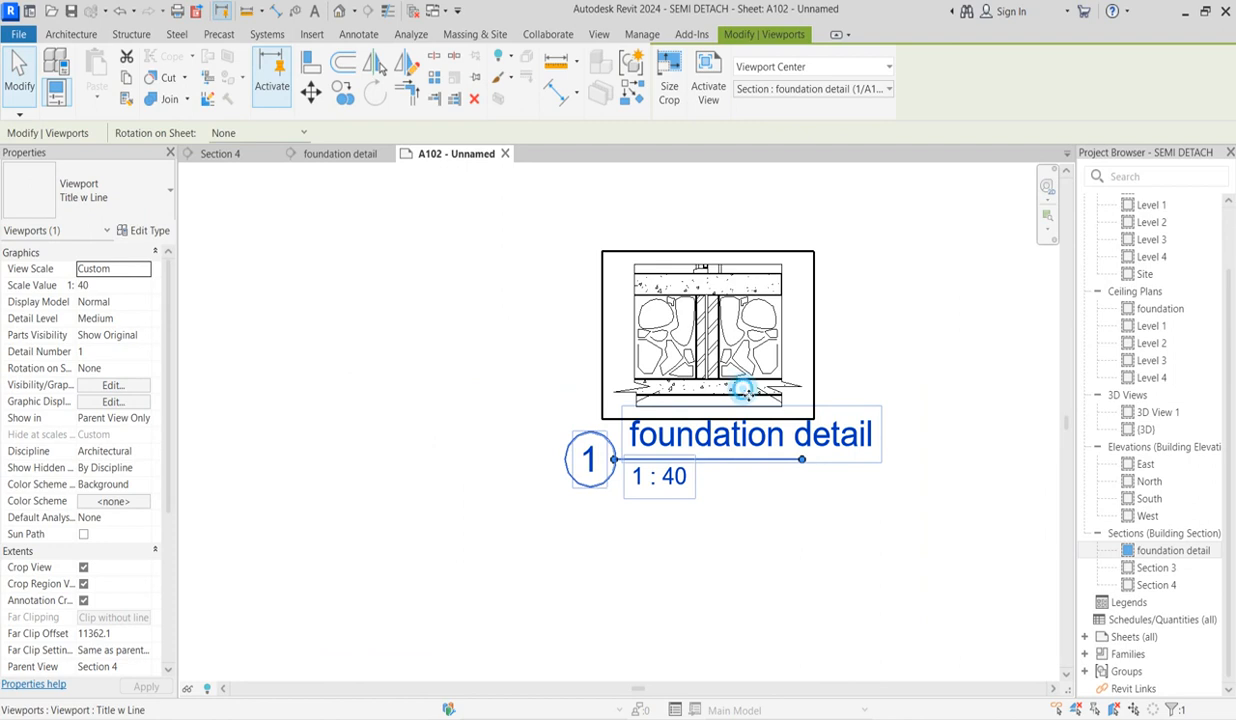
scroll(712, 476, "down", 2)
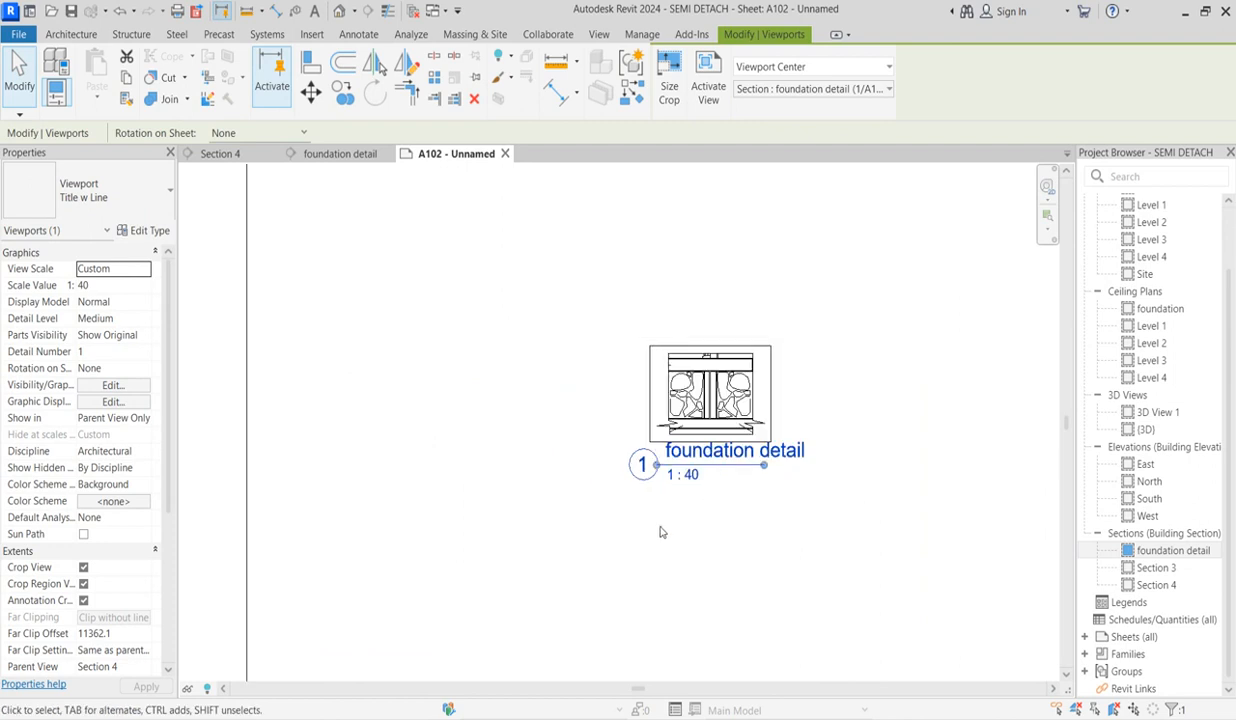
left_click(140, 285)
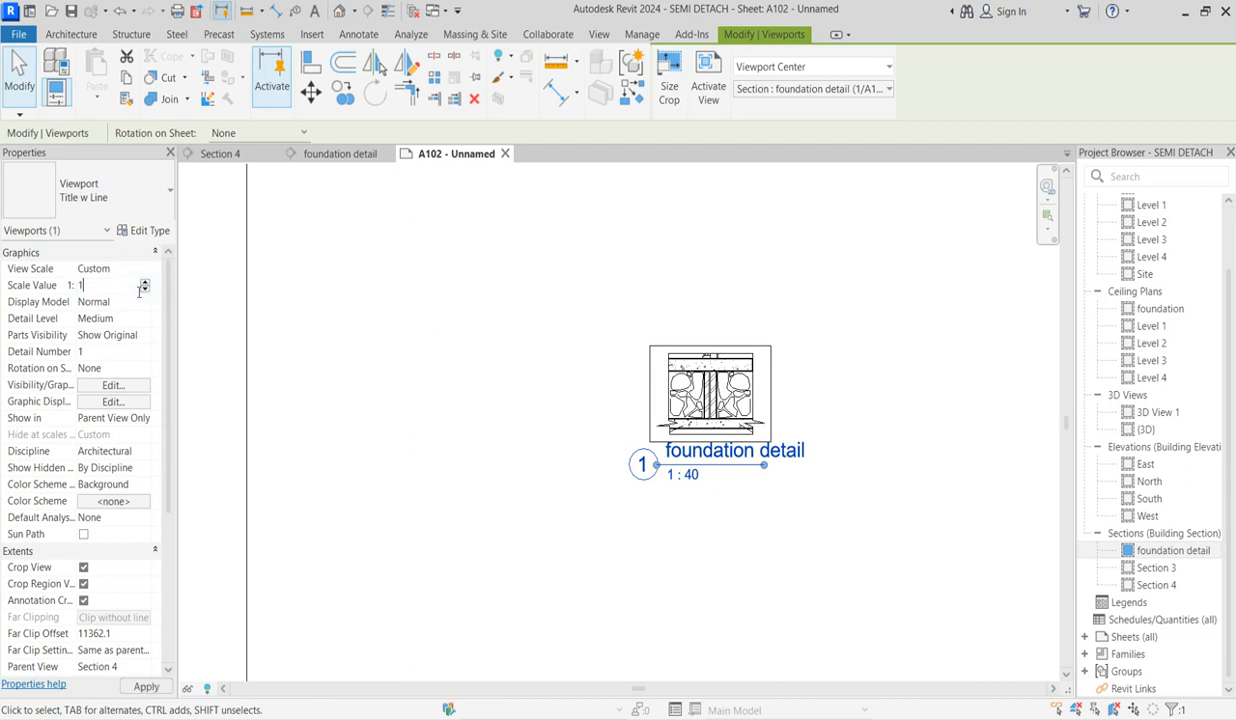
key("Return")
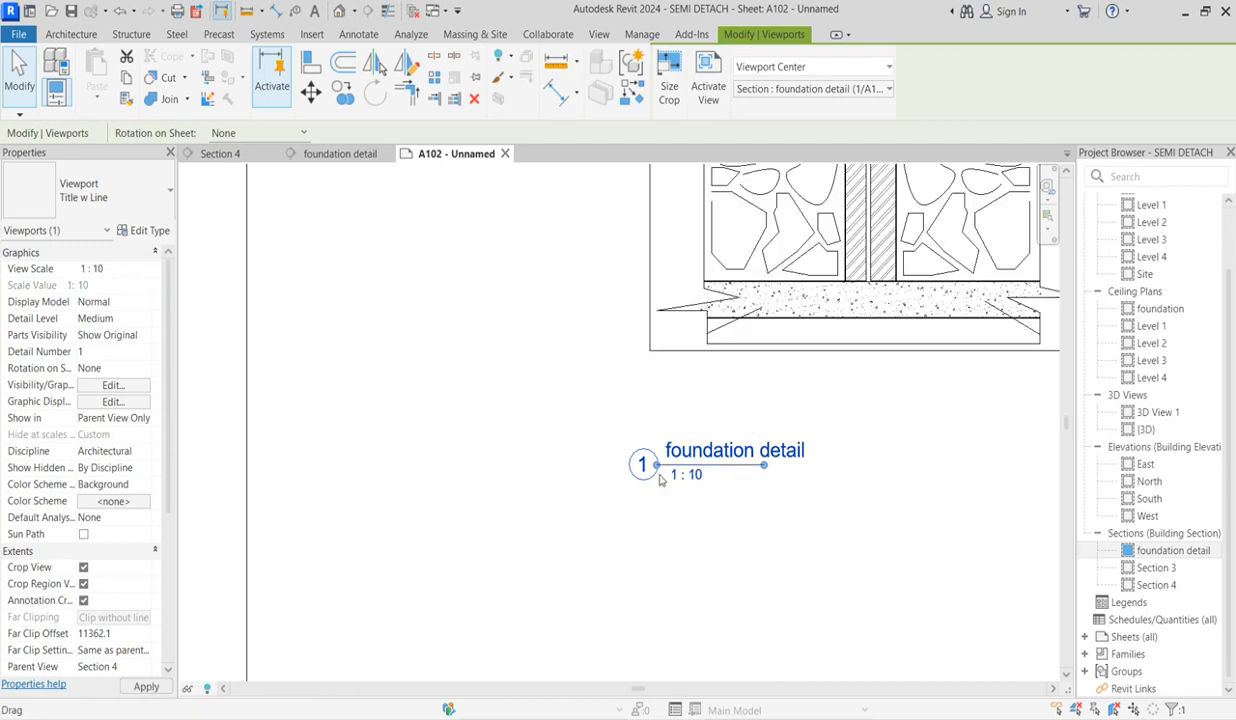
- Move the foundation detail viewport down so that it sits inside the sheet border
scroll(593, 516, "down", 3)
left_click_drag(693, 462, 676, 541)
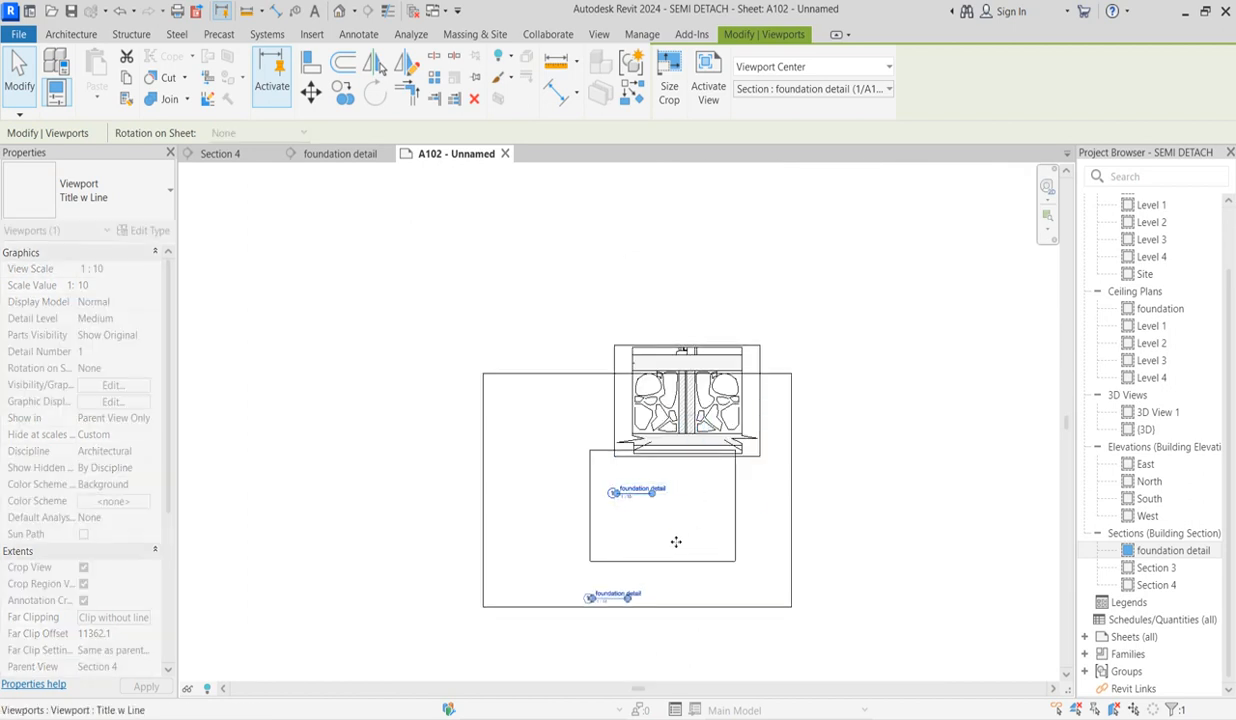
scroll(669, 556, "up", 4)
scroll(667, 554, "up", 2)
scroll(692, 617, "up", 1)
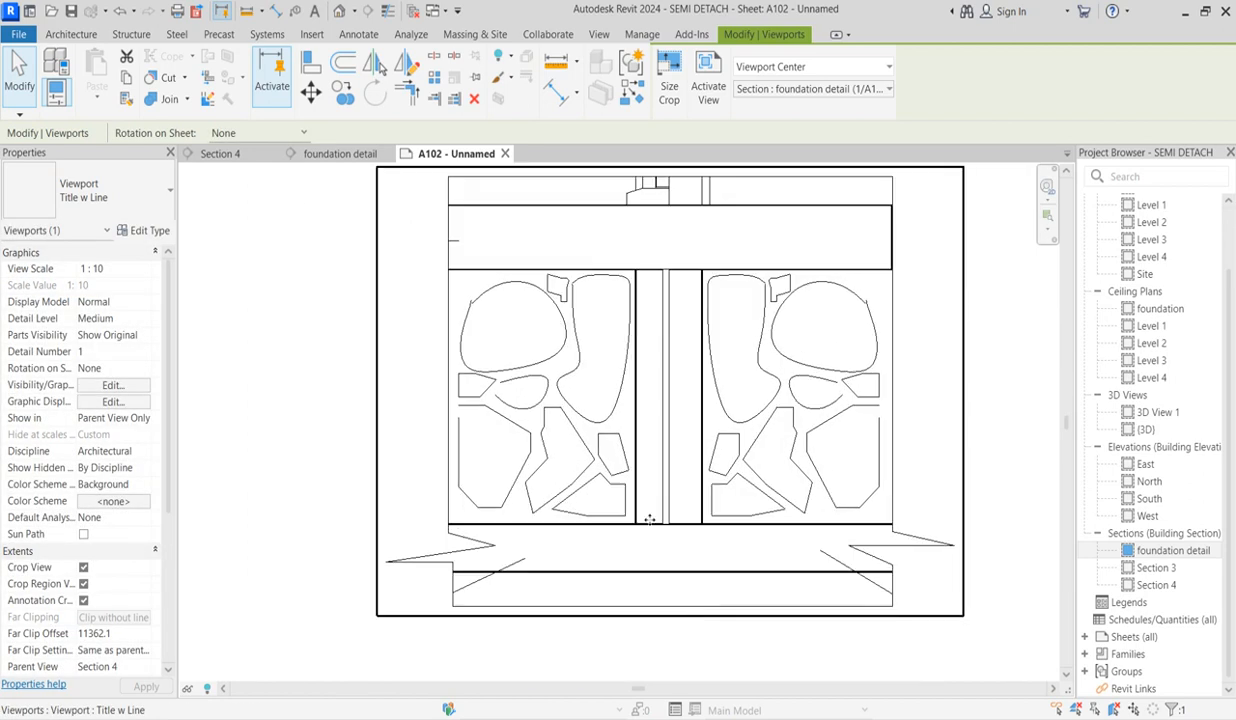
- Activate the foundation detail viewport on the sheet and hide its crop region in the view
scroll(553, 360, "down", 4)
left_click(353, 349)
left_click_drag(587, 362, 554, 299)
double_click(692, 359)
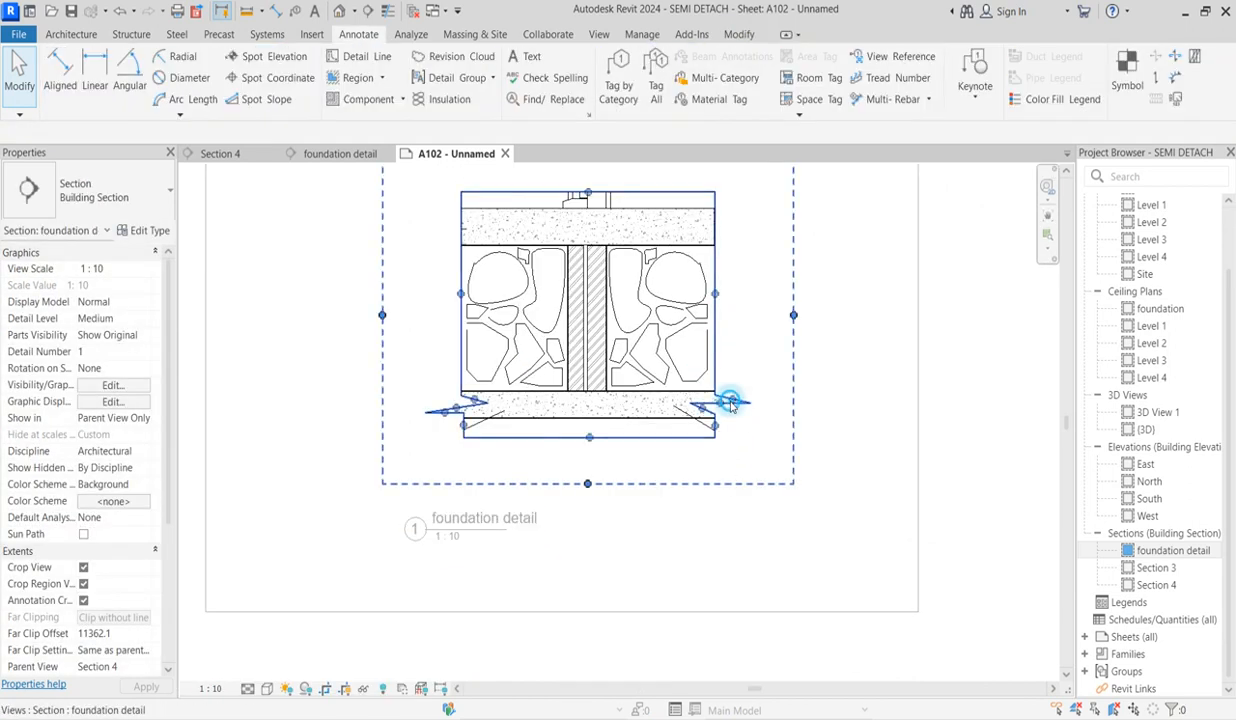
left_click(730, 403)
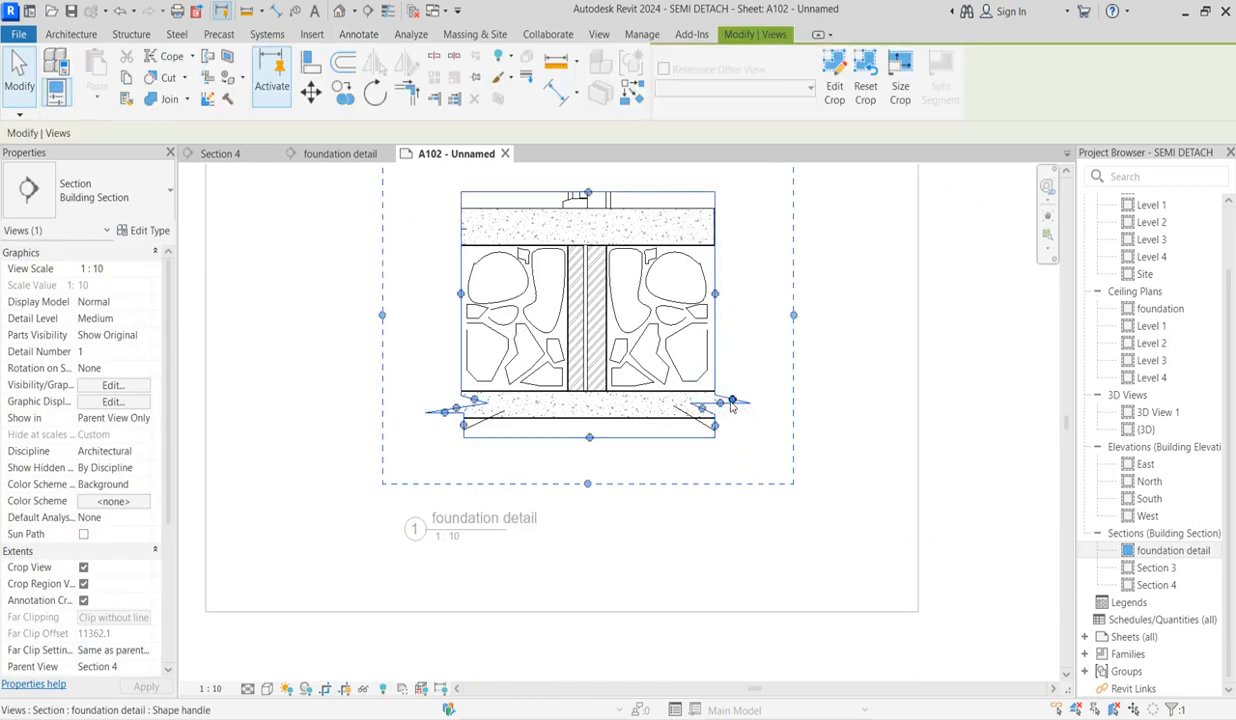
right_click(720, 350)
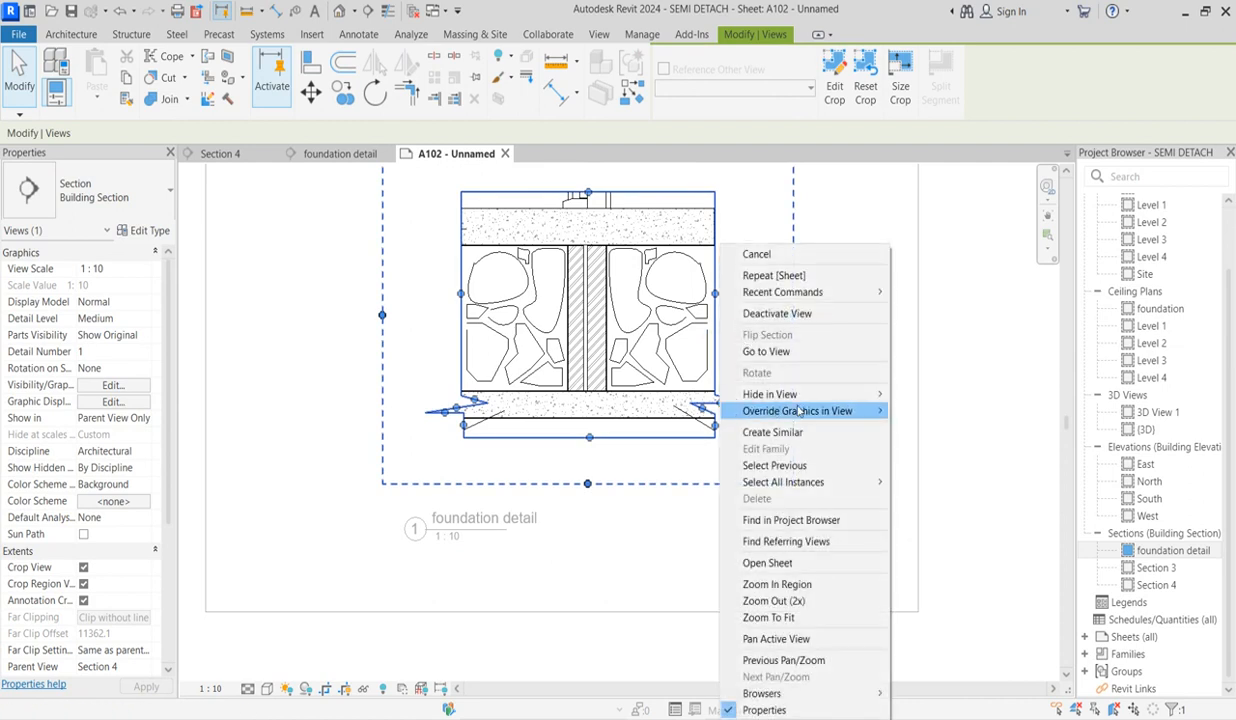
mouse_move(790, 395)
left_click(918, 394)
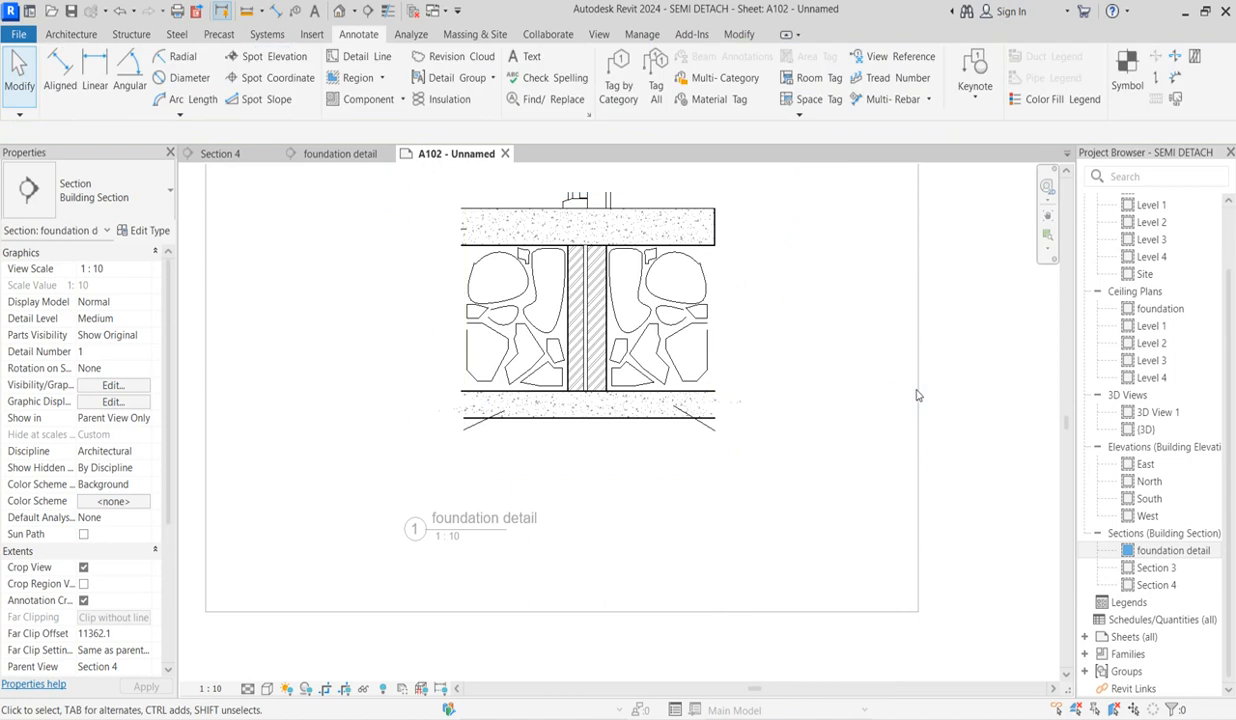
- Delete the two short diagonal detail lines at the ends of the lower slab and deactivate the view
left_click(478, 424)
key("Delete")
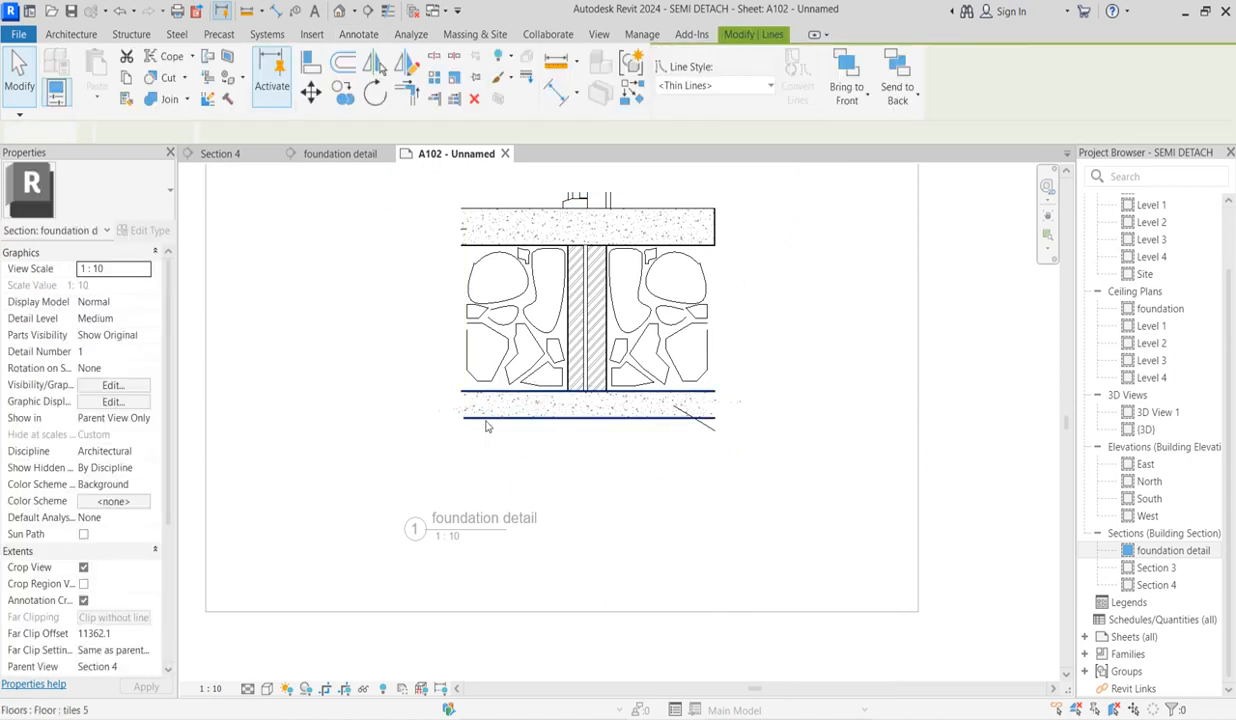
left_click(715, 434)
scroll(612, 488, "down", 2)
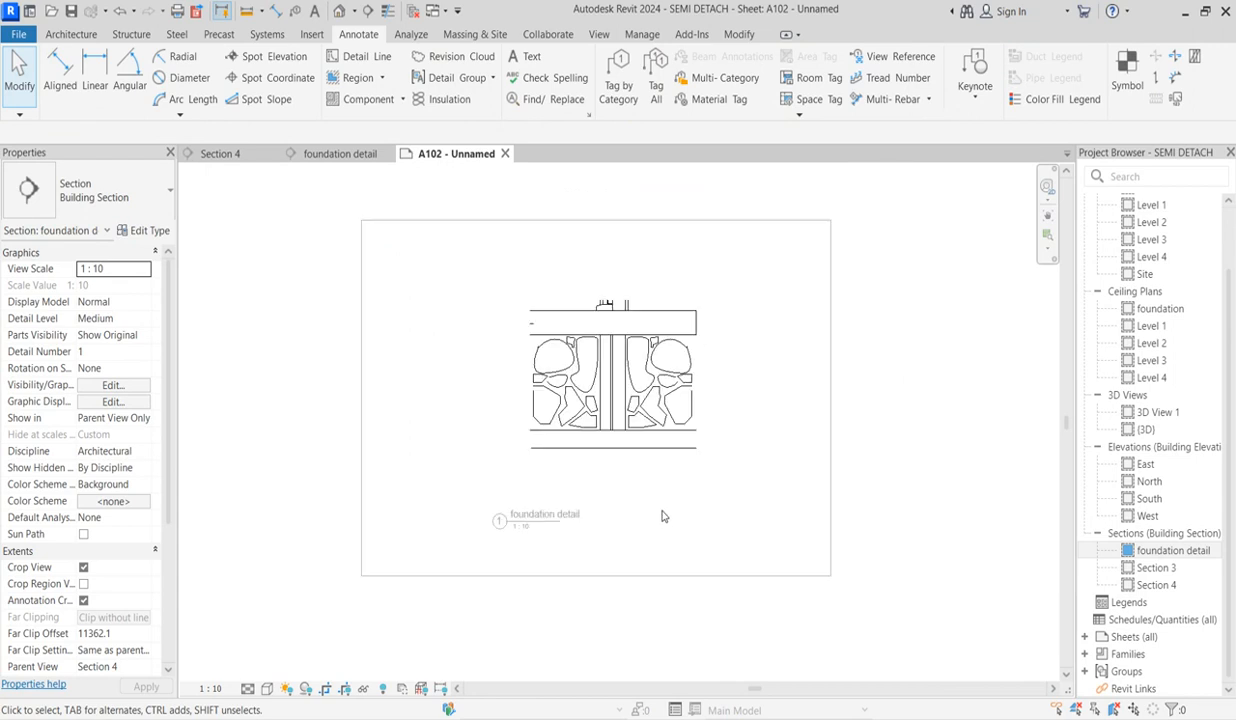
double_click(296, 294)
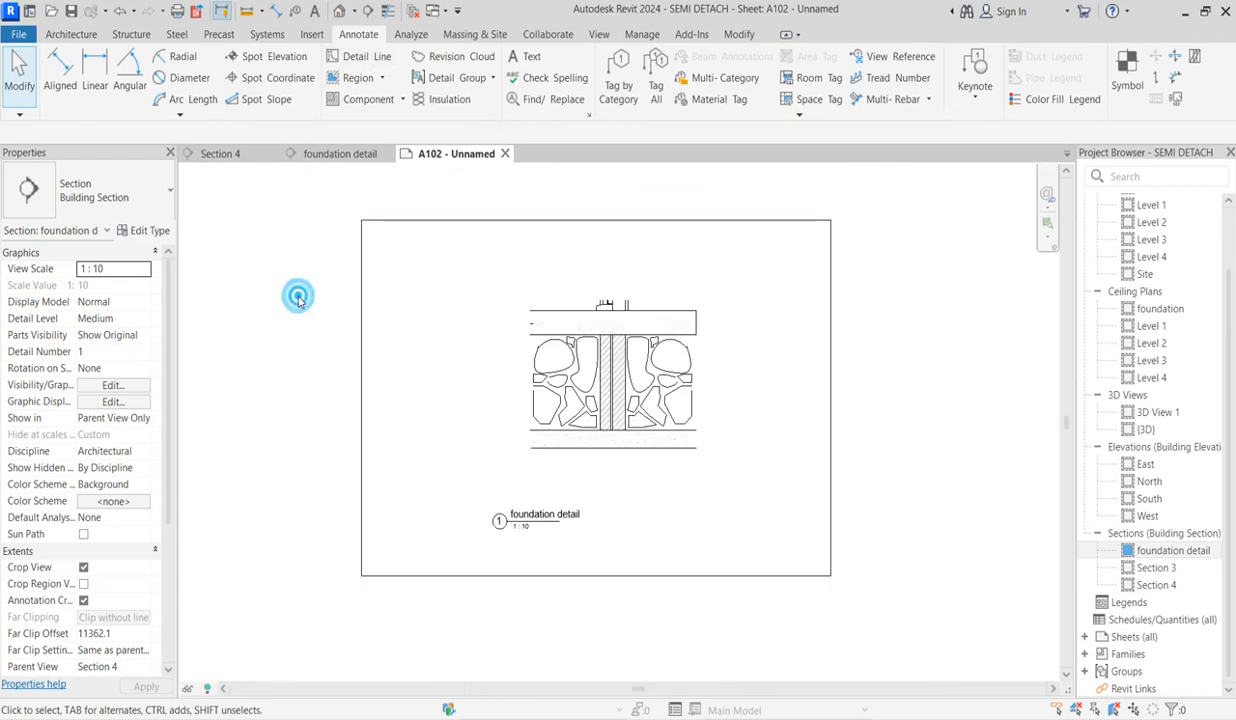
- Draw a horizontal thin detail line about 75 mm long on the sheet, running outward from the upper slab's left end
left_click(358, 56)
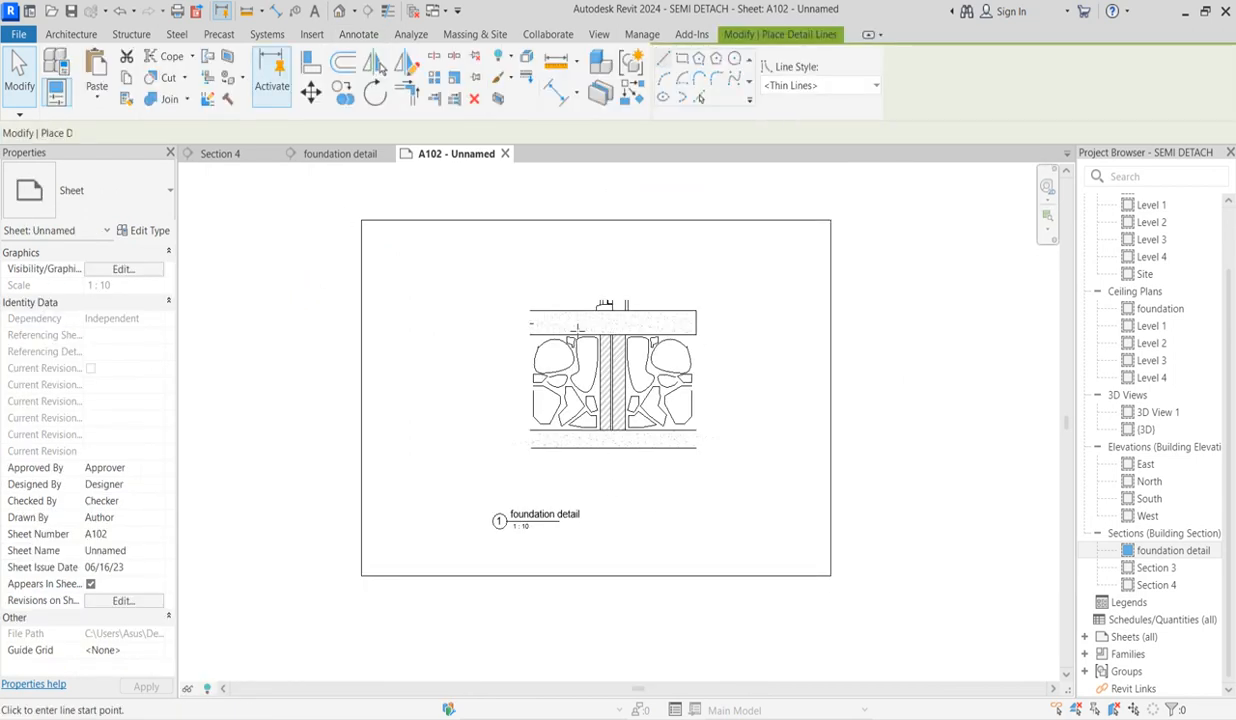
scroll(537, 335, "up", 1)
left_click(537, 335)
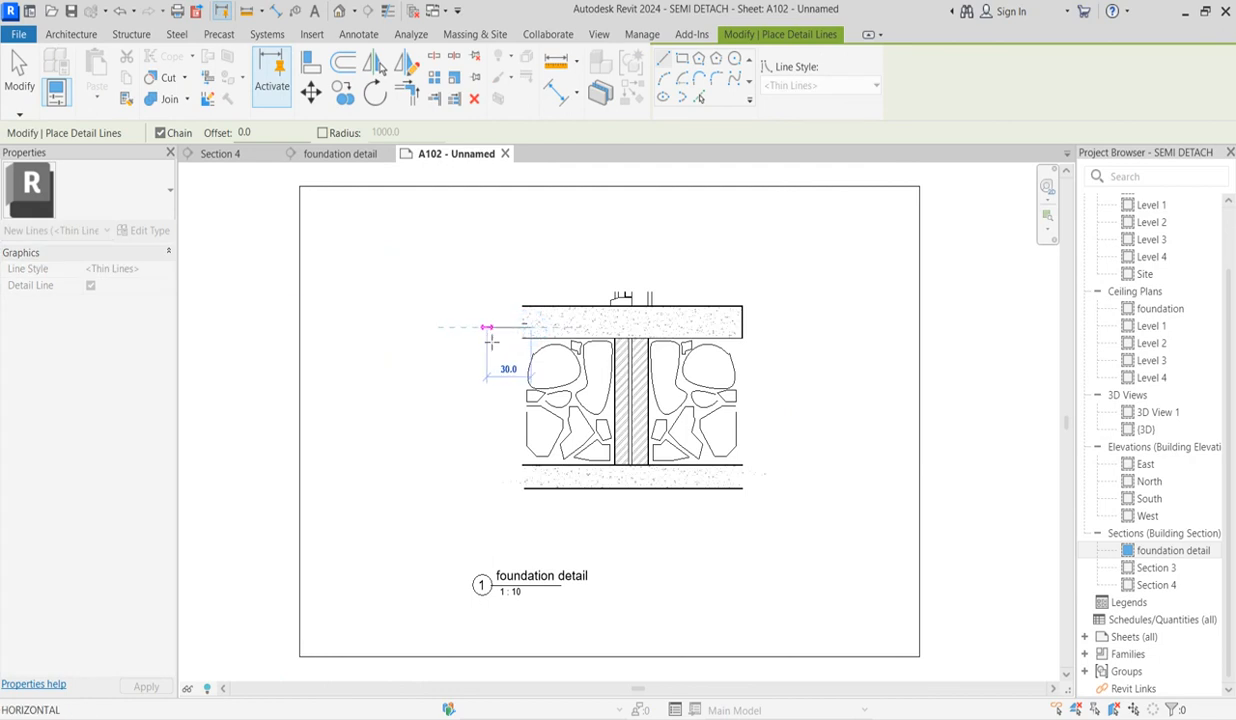
left_click(420, 326)
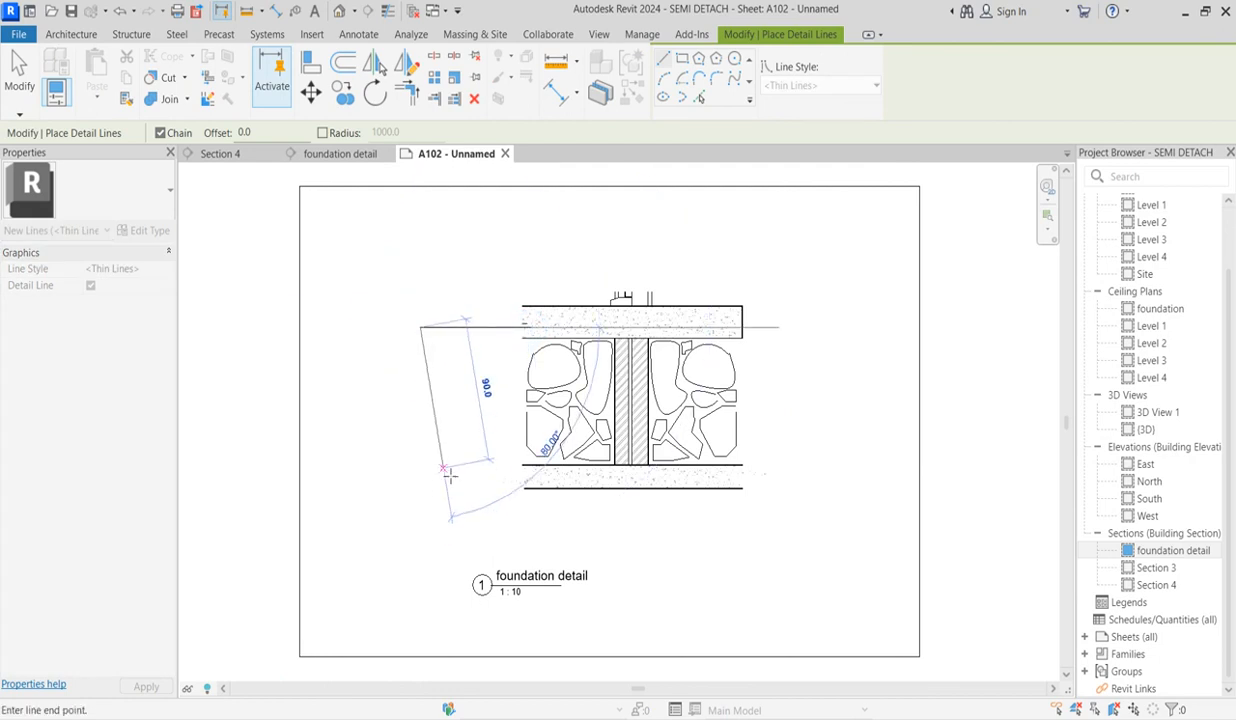
key("Escape")
- Draw a sloping thin detail line as a leader, running down and outward from the lower slab's left end
left_click(528, 484)
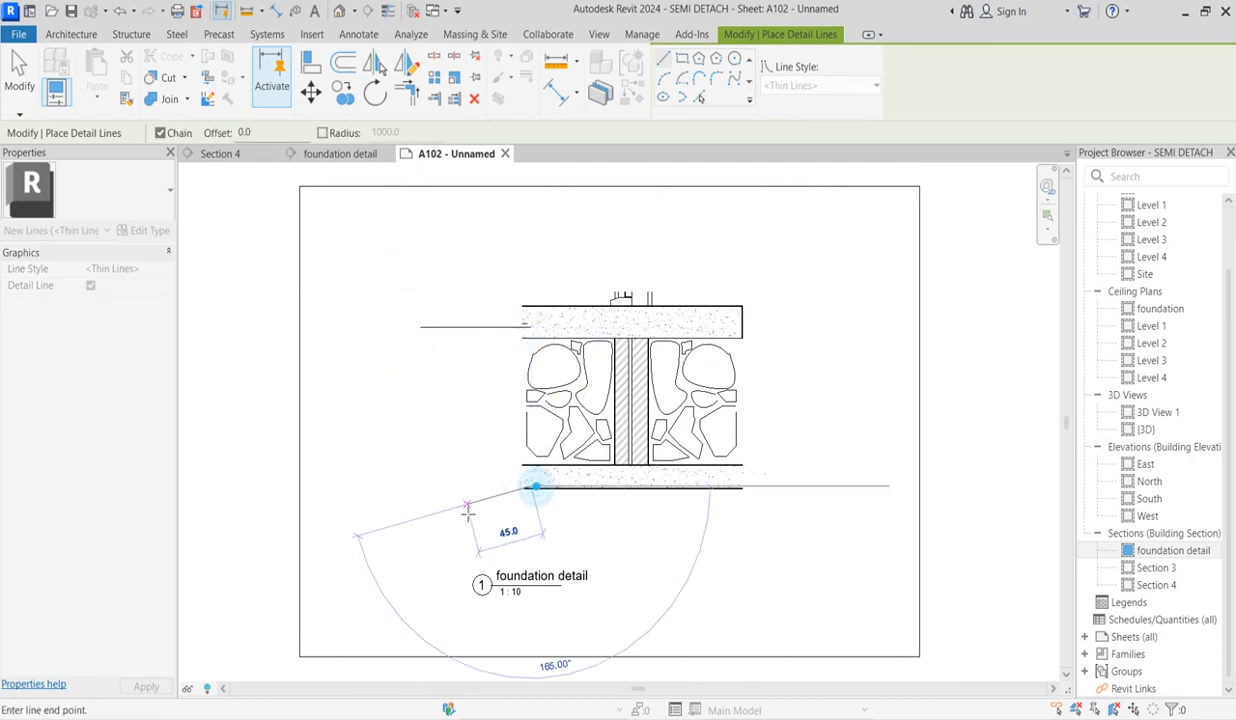
left_click(460, 505)
key("Escape")
key("Escape")
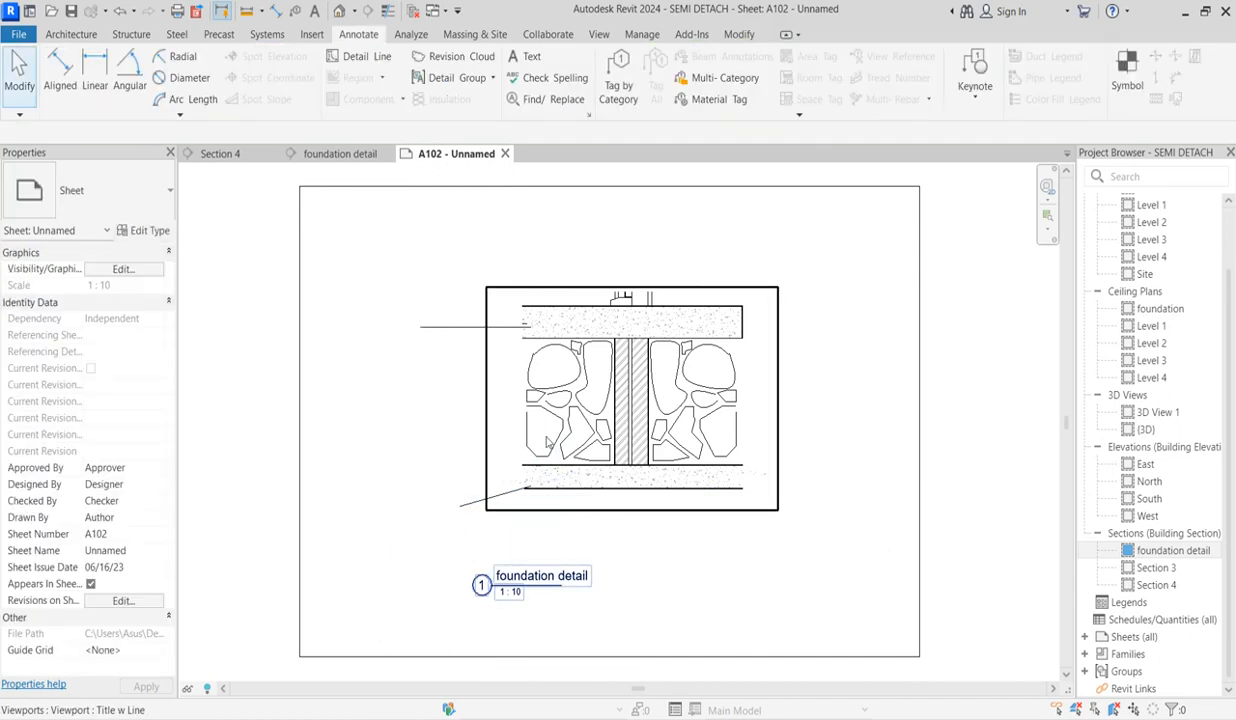
- Draw matching horizontal leader lines outward from the hardcore stones on both sides of the wall
left_click(473, 337)
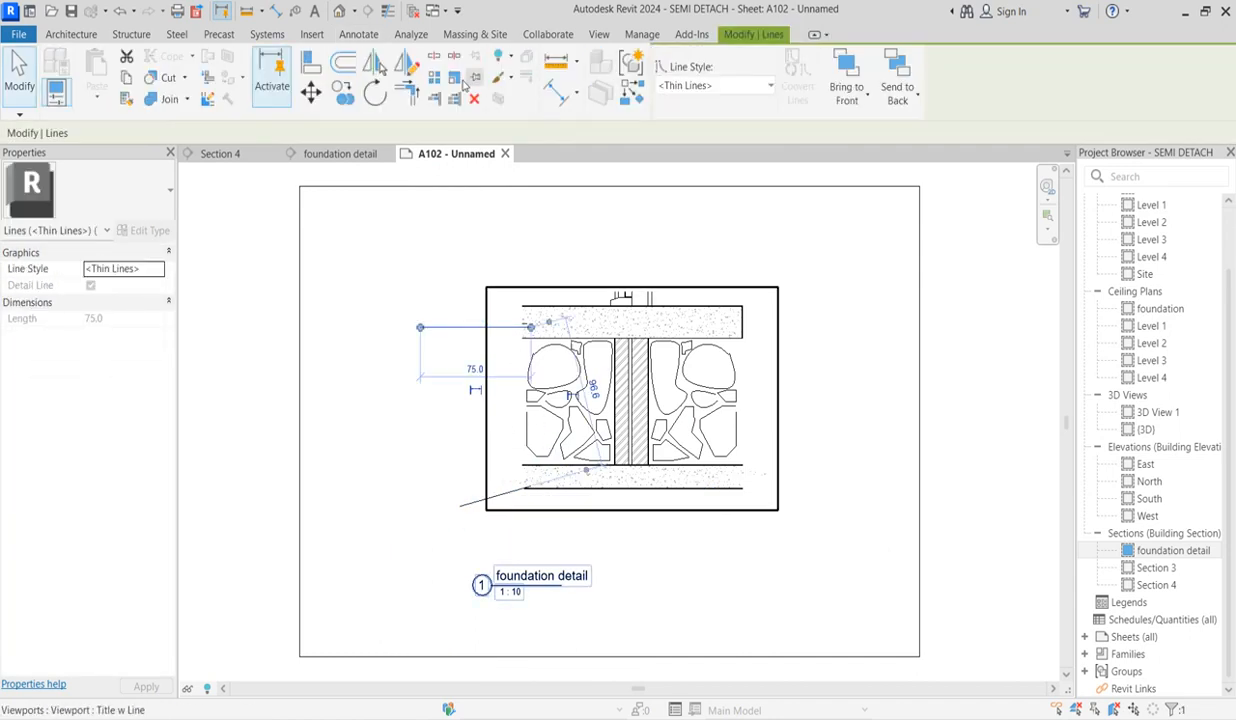
left_click(624, 98)
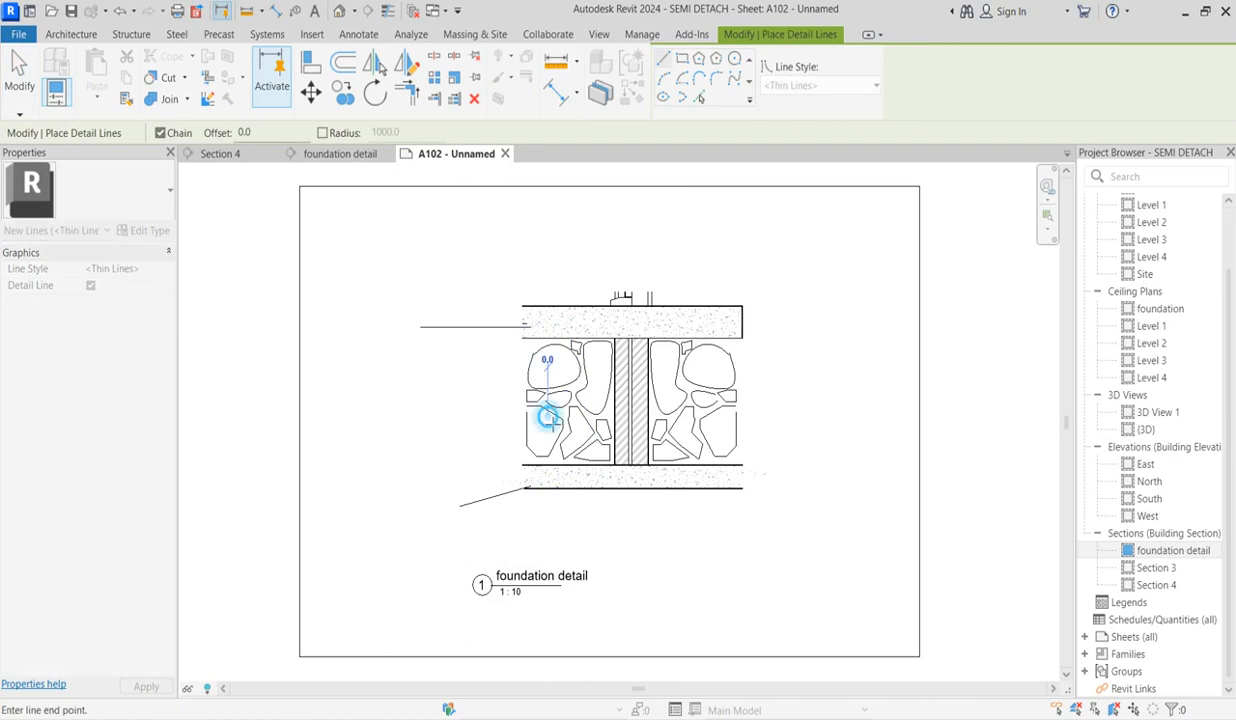
left_click(473, 416)
key("Escape")
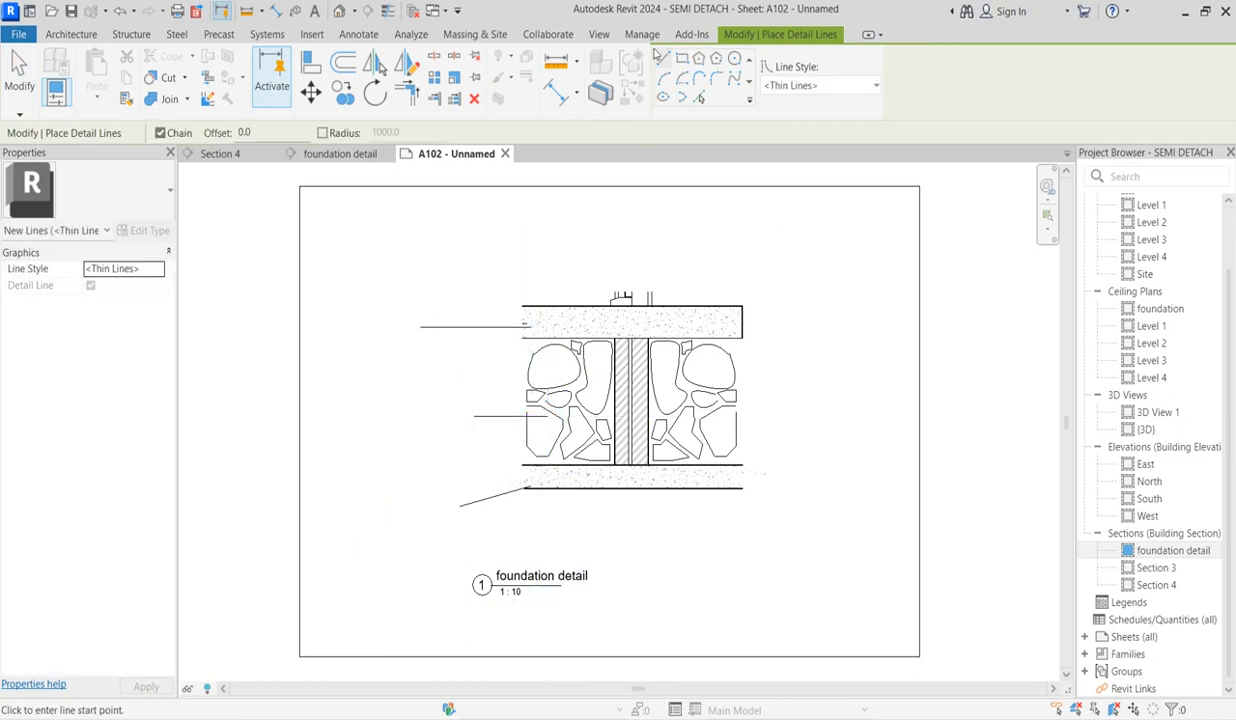
left_click(682, 416)
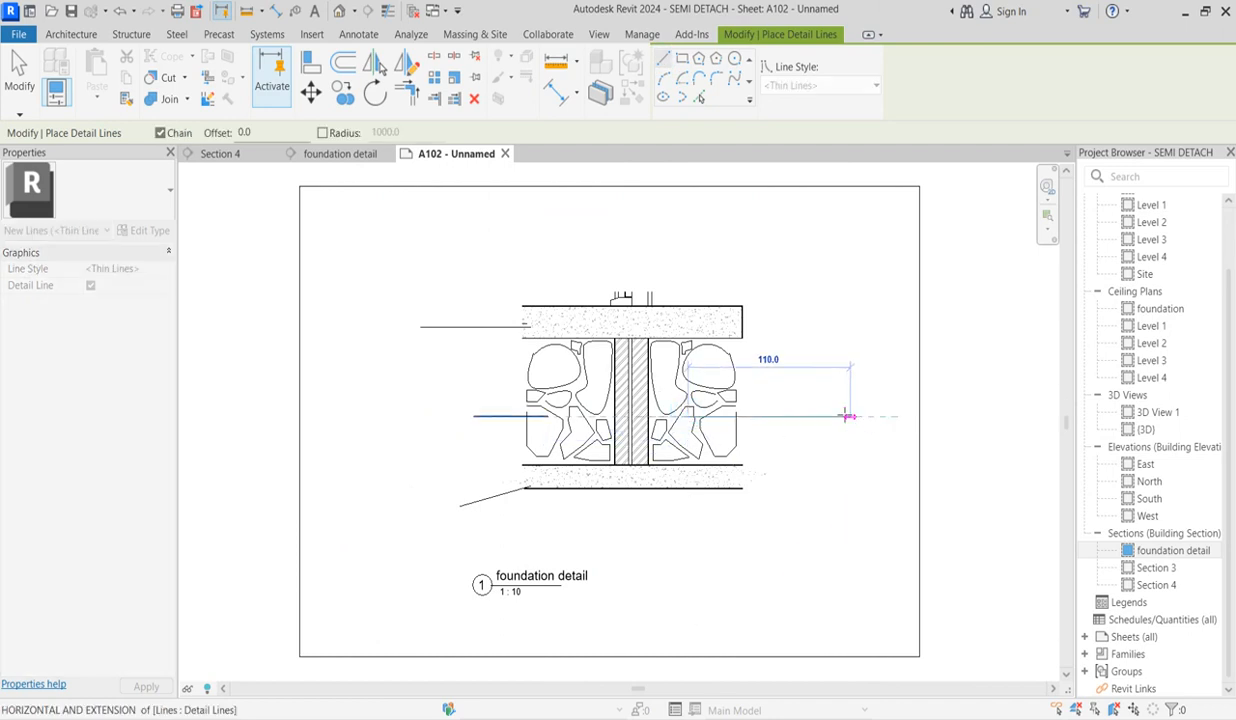
key("Escape")
- Draw a sloping leader line from the right half of the upper slab up to a point outside the detail
left_click(686, 319)
left_click(779, 266)
key("Escape")
scroll(762, 439, "down", 3)
scroll(625, 555, "up", 2)
key("Escape")
key("Escape")
scroll(590, 562, "up", 1)
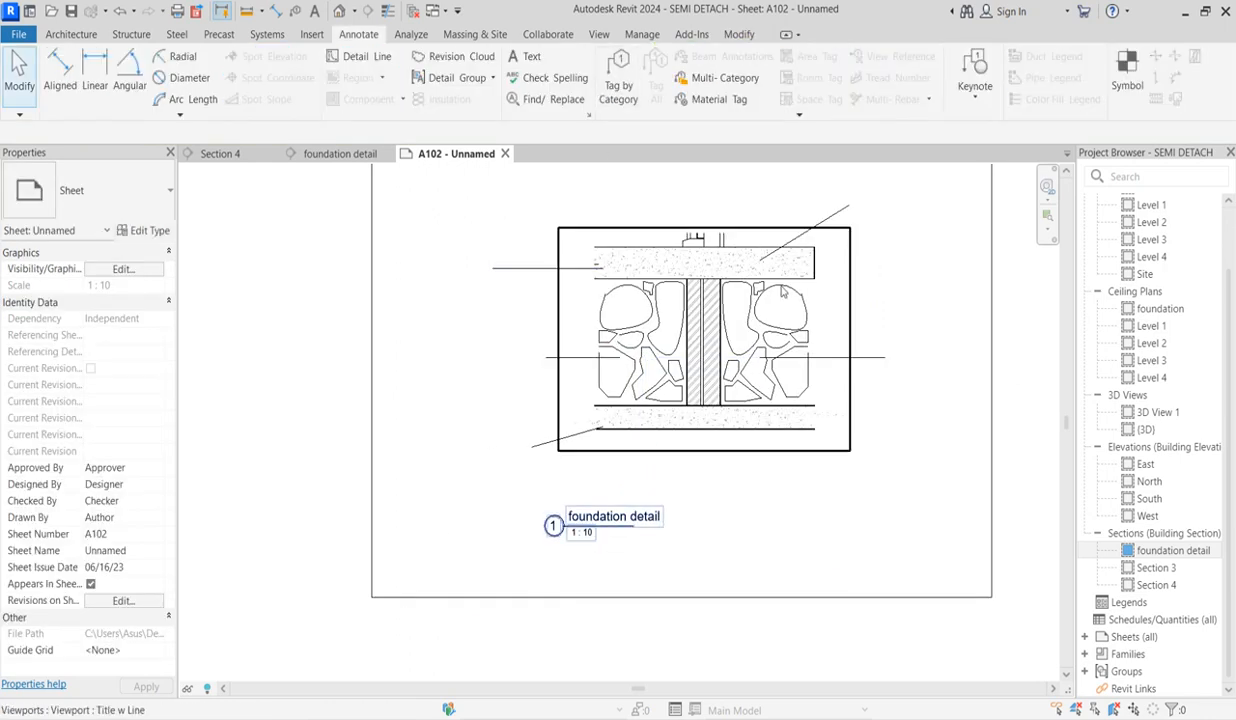
- Reshape the sloping leader so it runs from the block wall to beside the upper slab, and add a short horizontal tail
left_click_drag(817, 226, 850, 268)
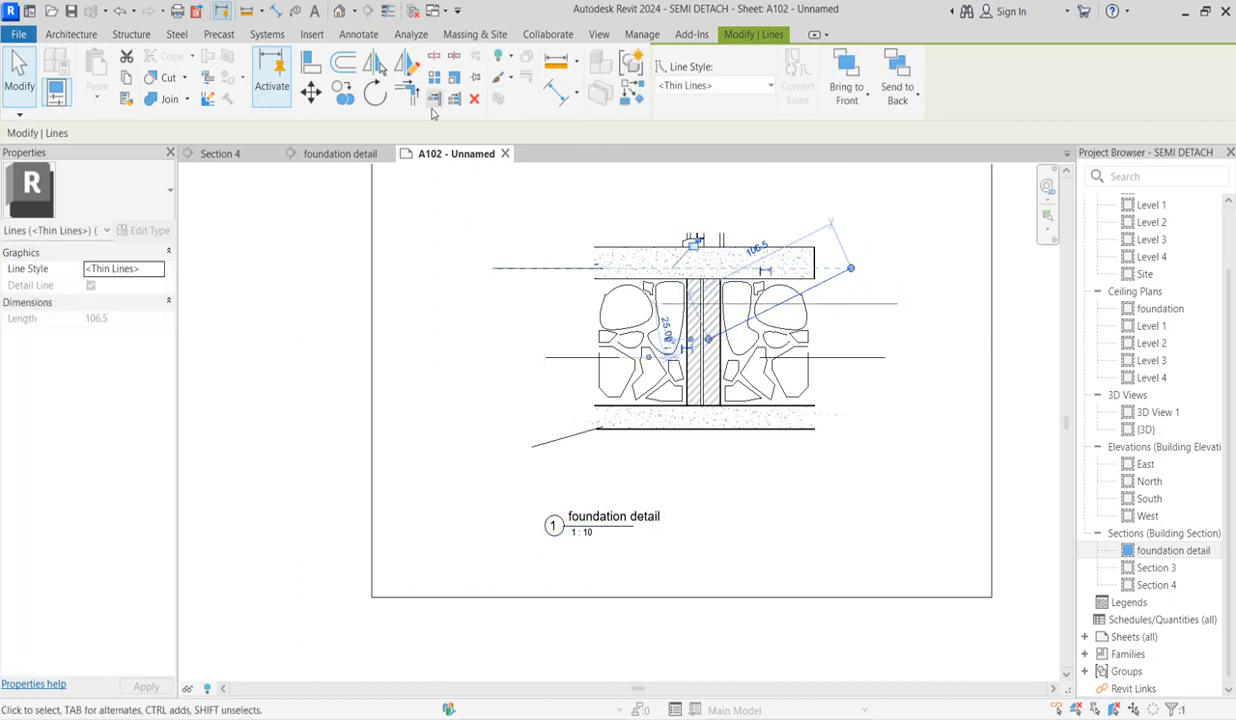
left_click(631, 93)
left_click(848, 267)
left_click(910, 267)
key("Escape")
left_click(531, 446)
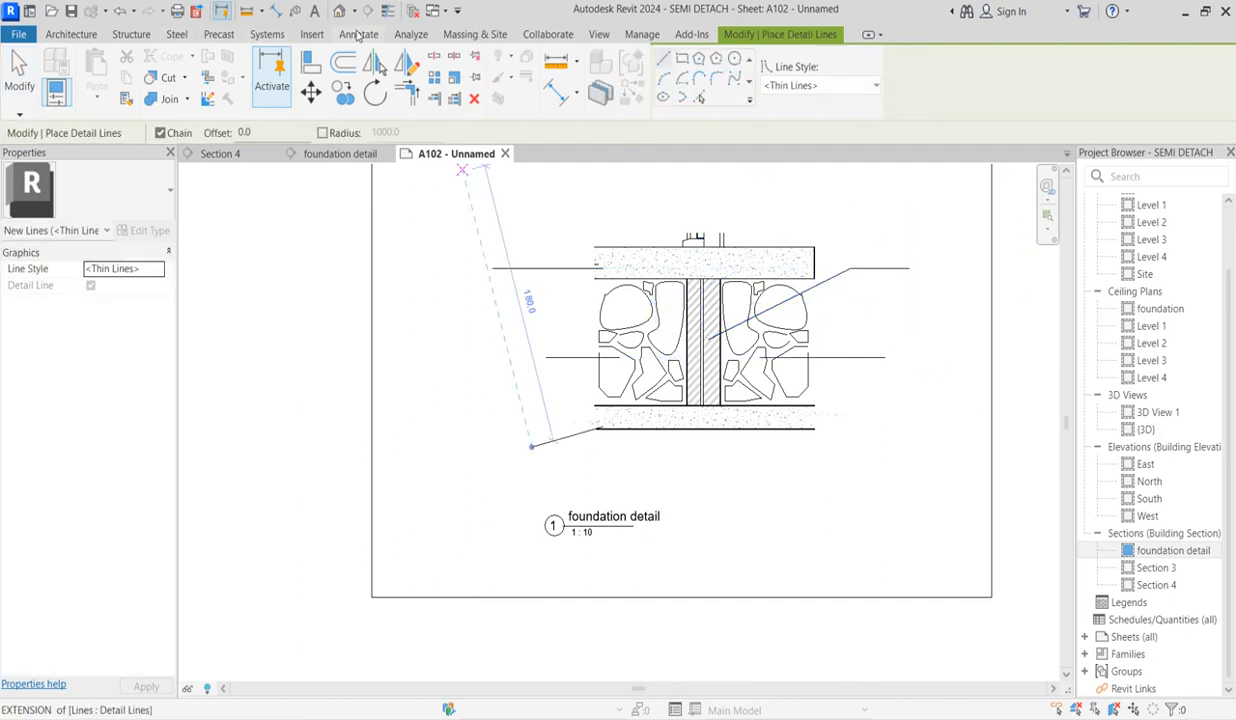
- Place the text note "blockwall 225" above the horizontal tail of the block wall leader
left_click(358, 35)
left_click(522, 57)
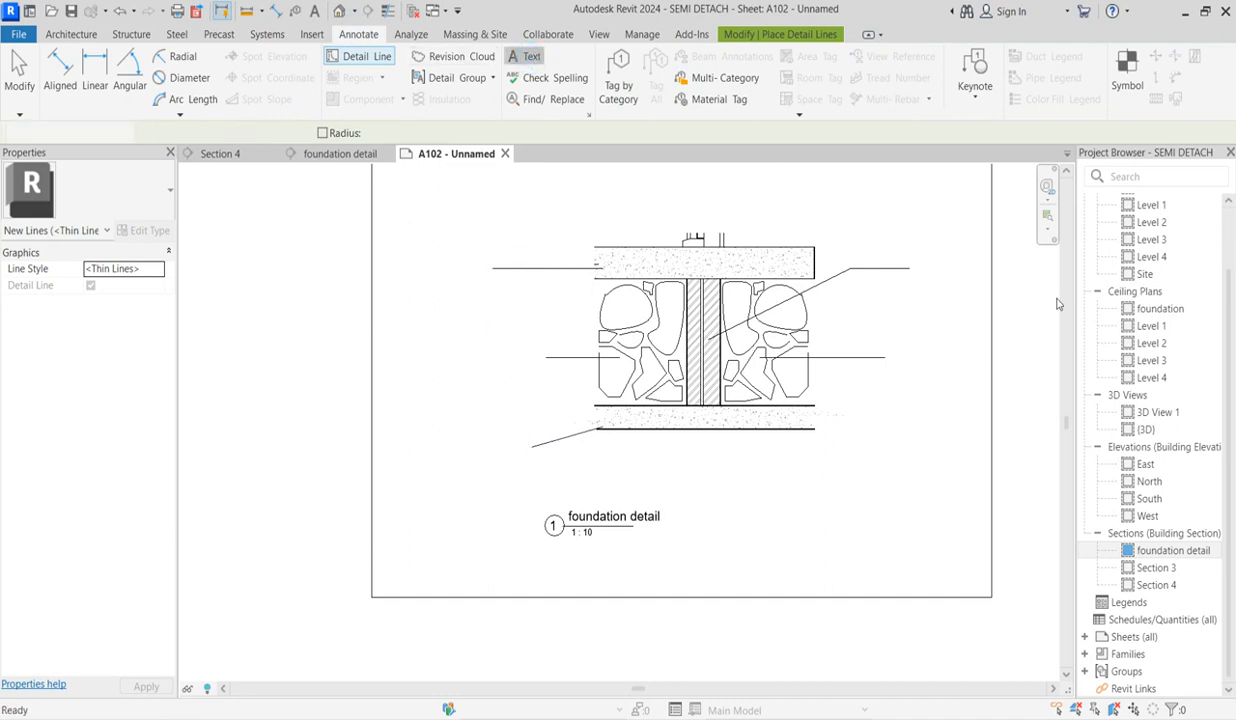
left_click(858, 249)
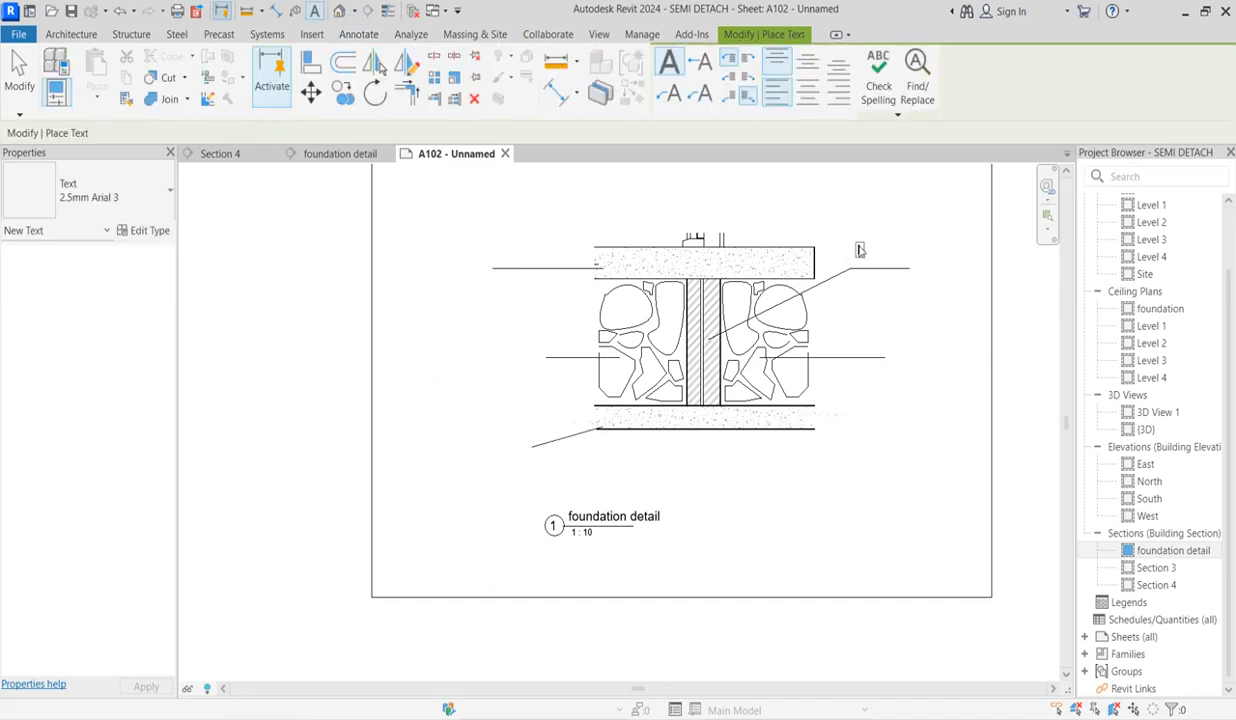
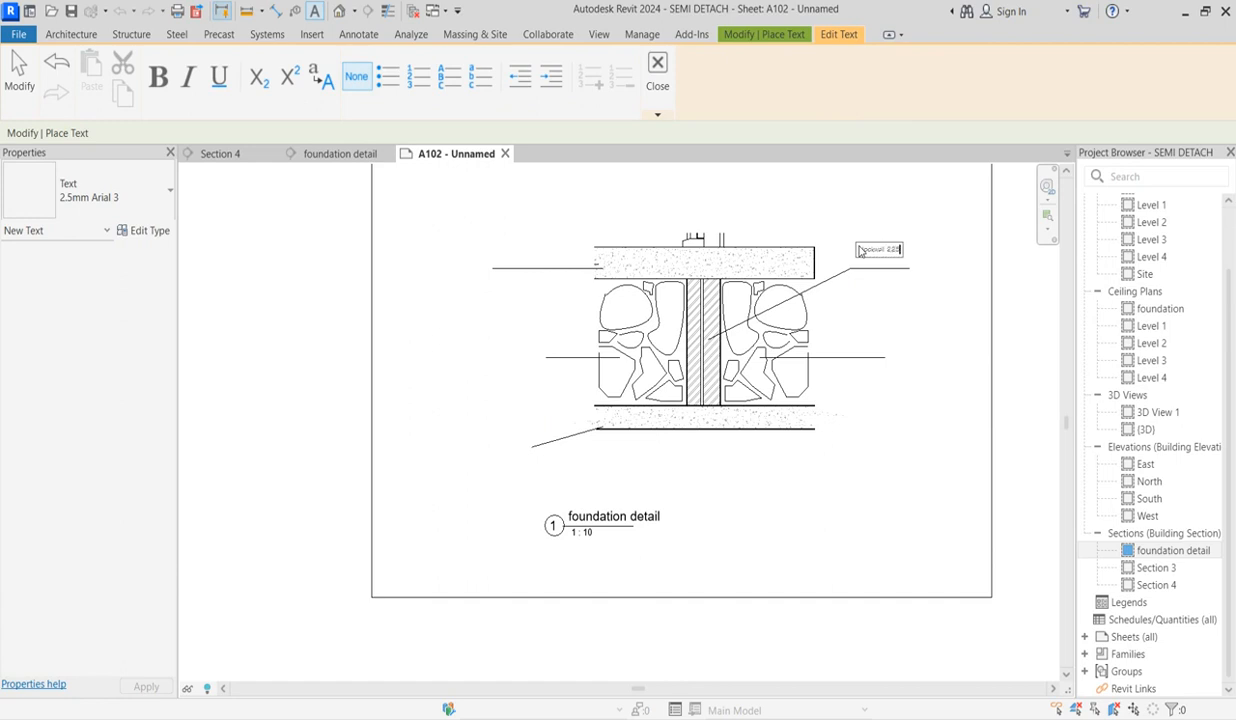
left_click(907, 313)
right_click(913, 312)
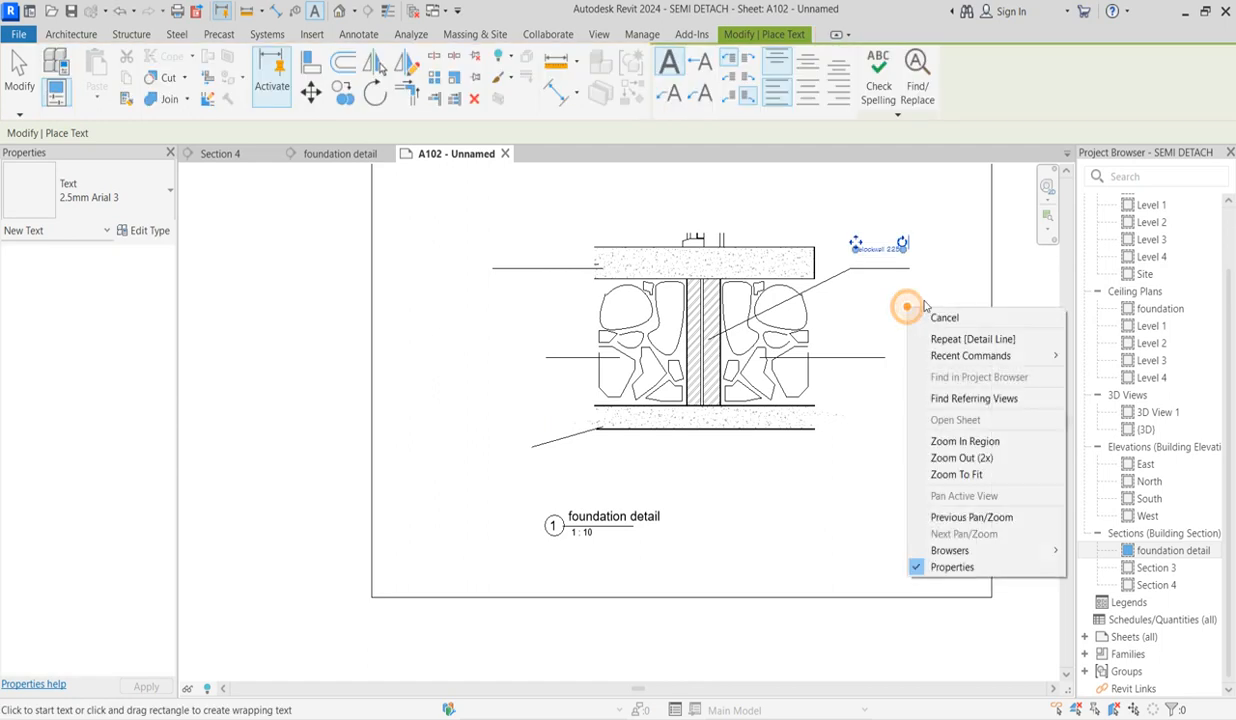
left_click(946, 316)
scroll(910, 310, "up", 2)
right_click(895, 305)
left_click(952, 317)
- Duplicate the text type of the blockwall 225 note under the name "detail"
left_click(866, 213)
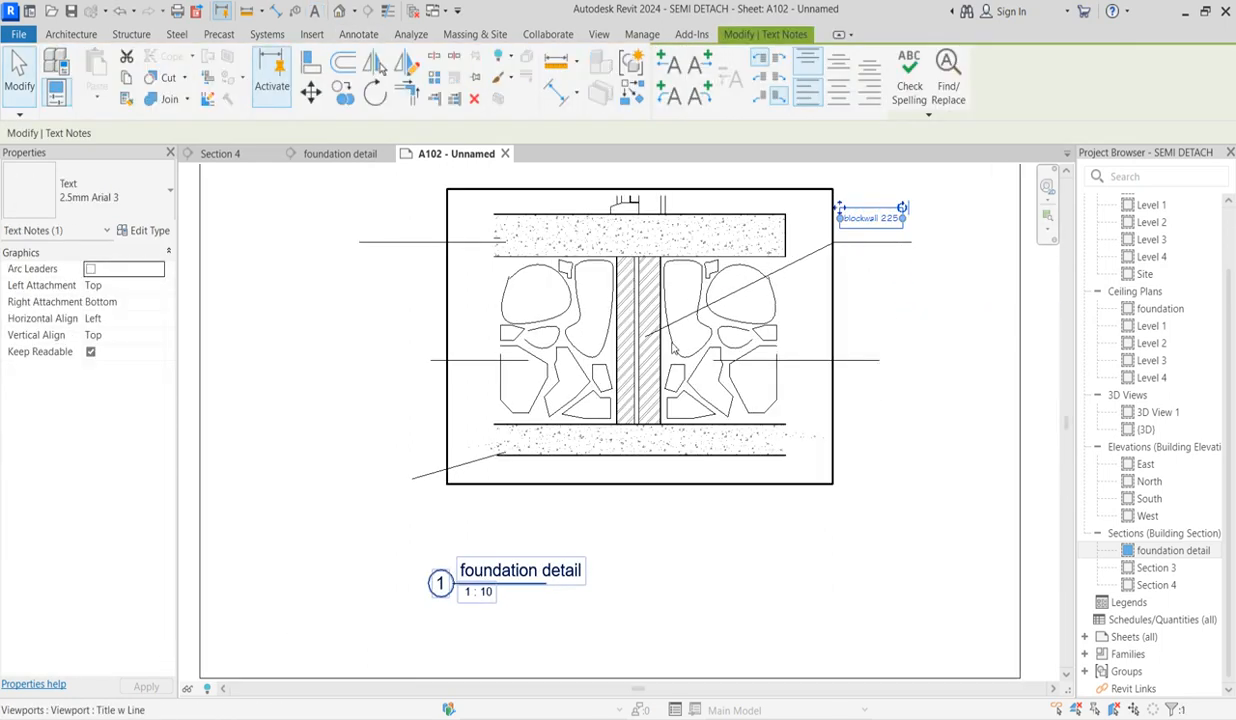
left_click(143, 231)
left_click(705, 162)
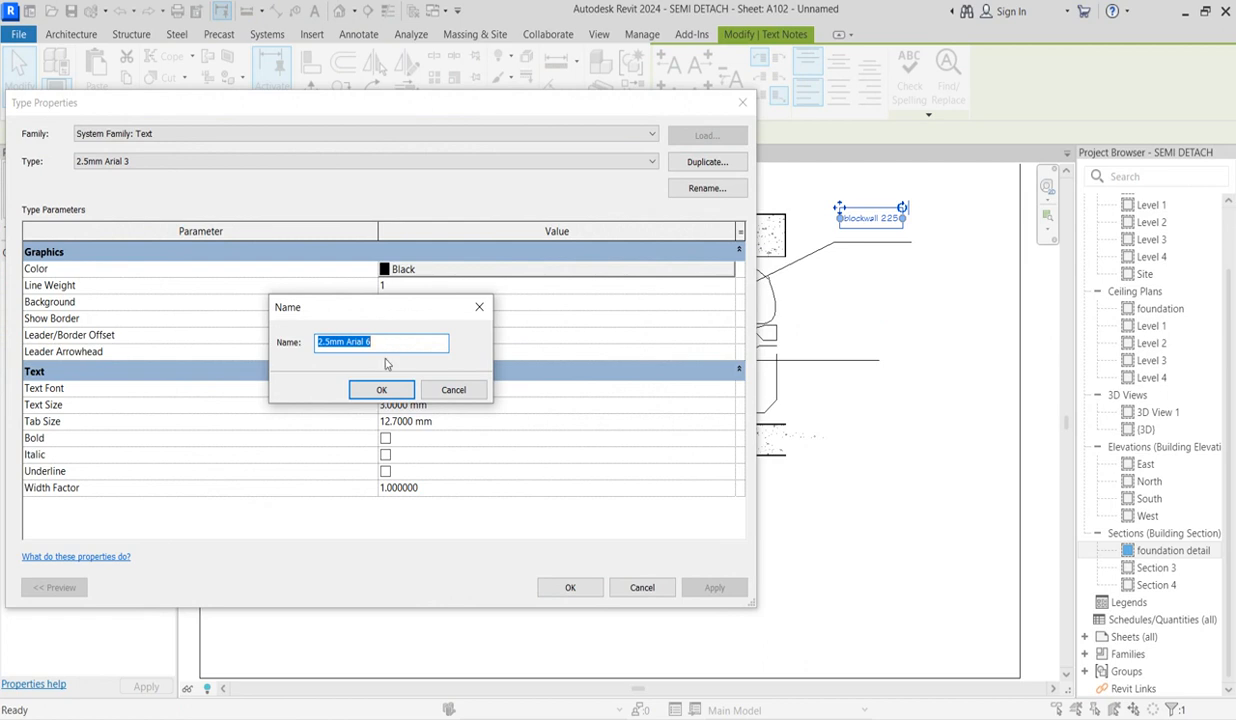
type("detail")
left_click(403, 391)
- Set the text size of the detail text type to 6 mm and apply it to the note
left_click(390, 405)
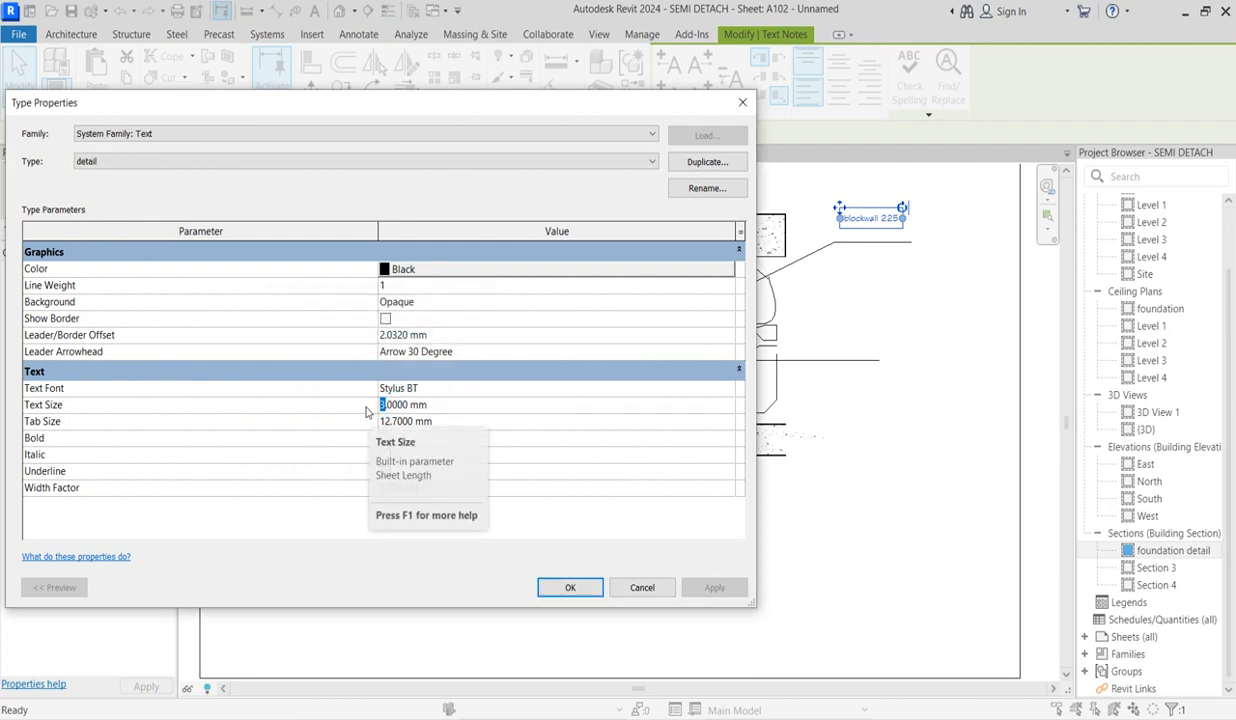
type("6")
left_click(690, 588)
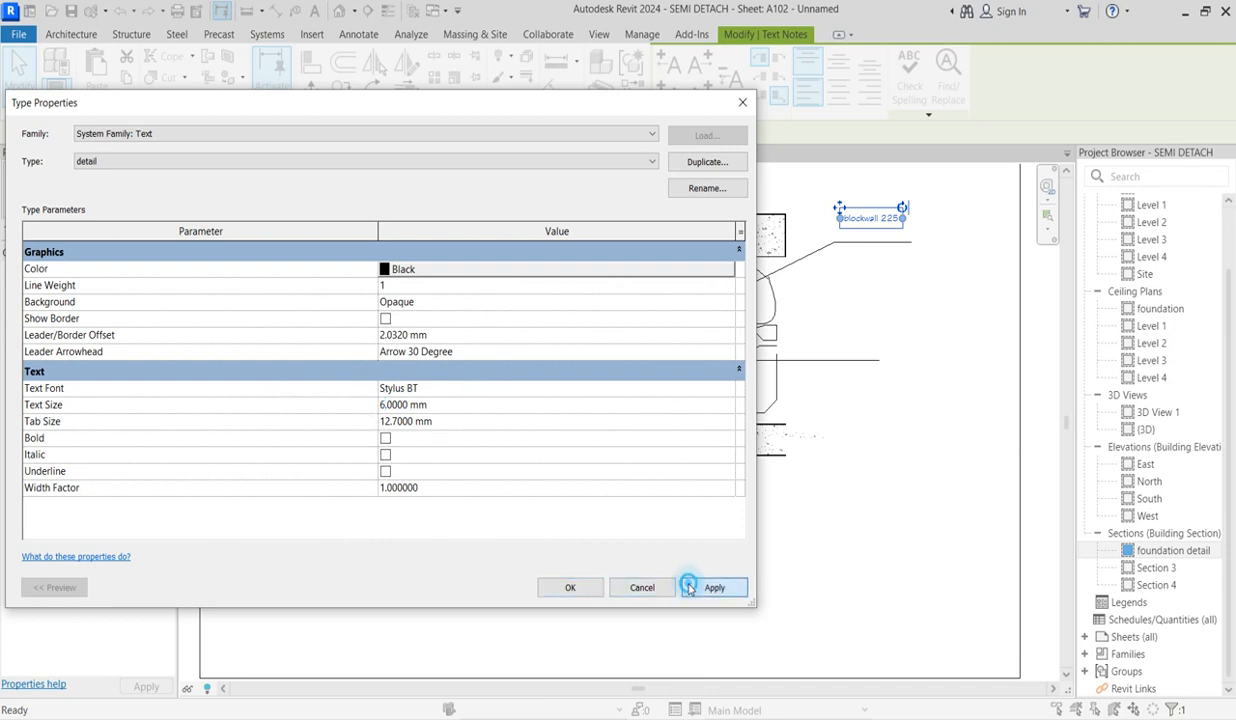
left_click(563, 591)
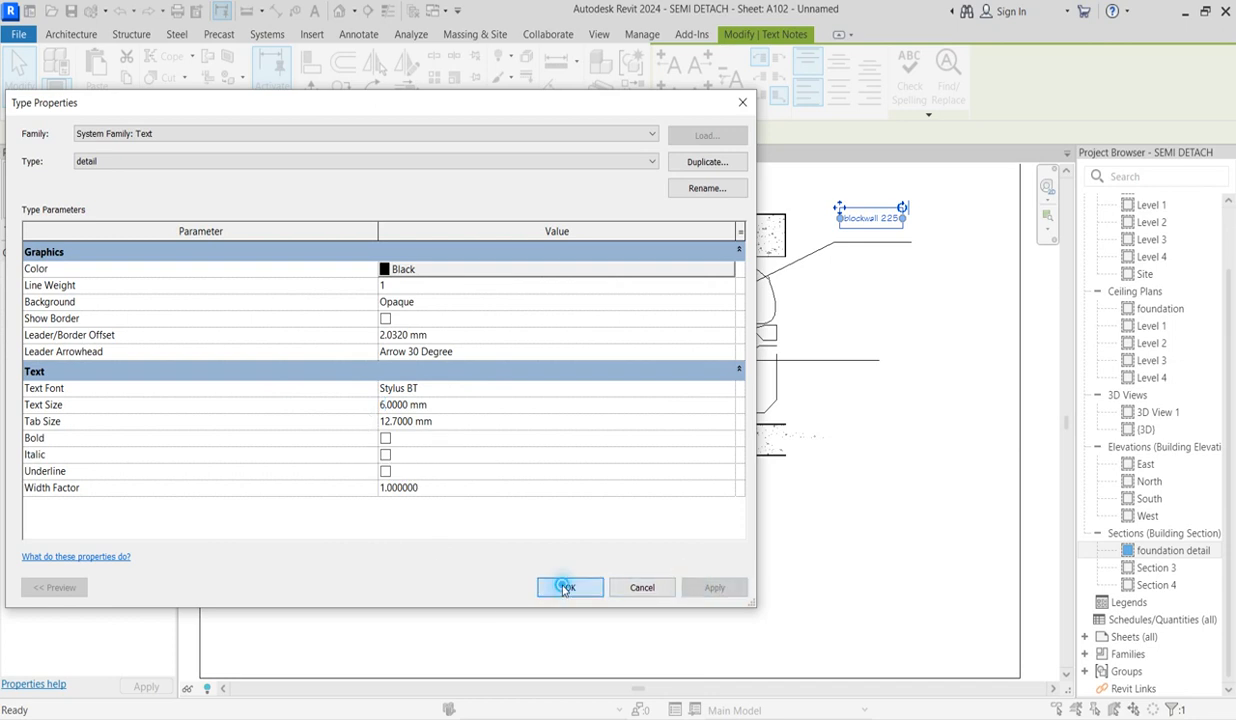
scroll(833, 235, "up", 3)
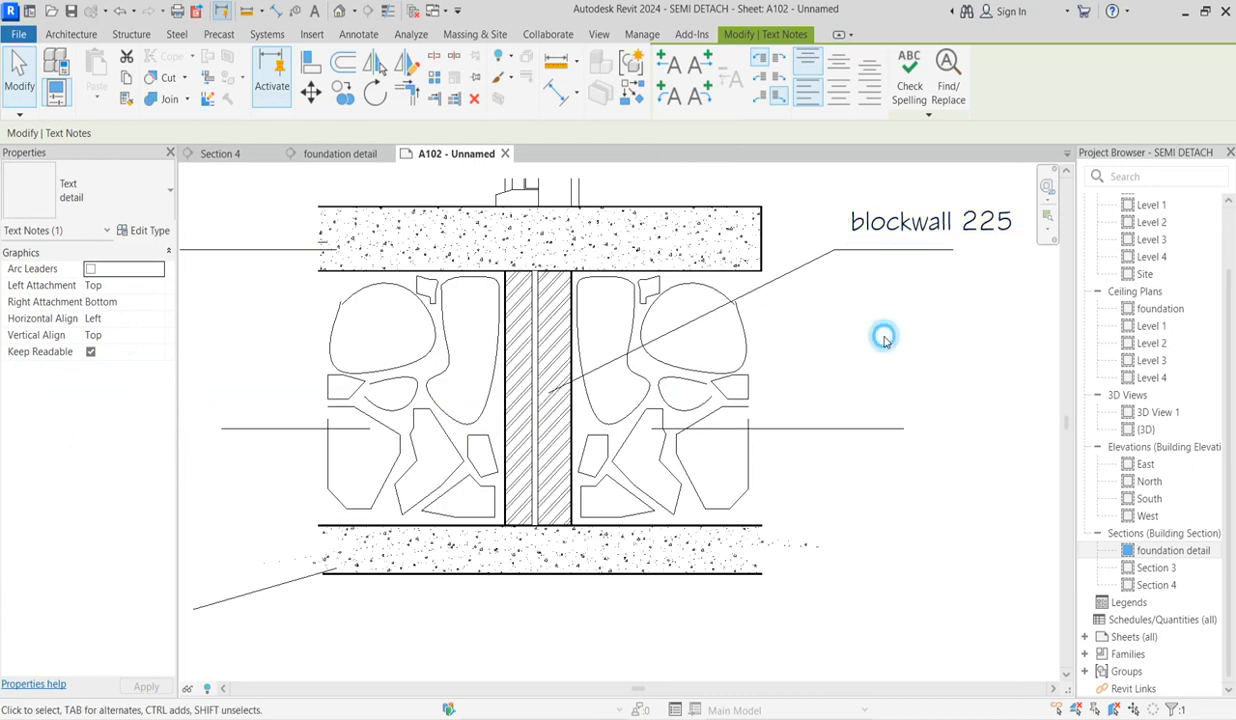
left_click(878, 335)
scroll(783, 342, "down", 6)
scroll(840, 297, "up", 4)
- Copy the blockwall 225 note to the outer ends of the three left leaders: lower slab, upper slab and hardcore
left_click(841, 295)
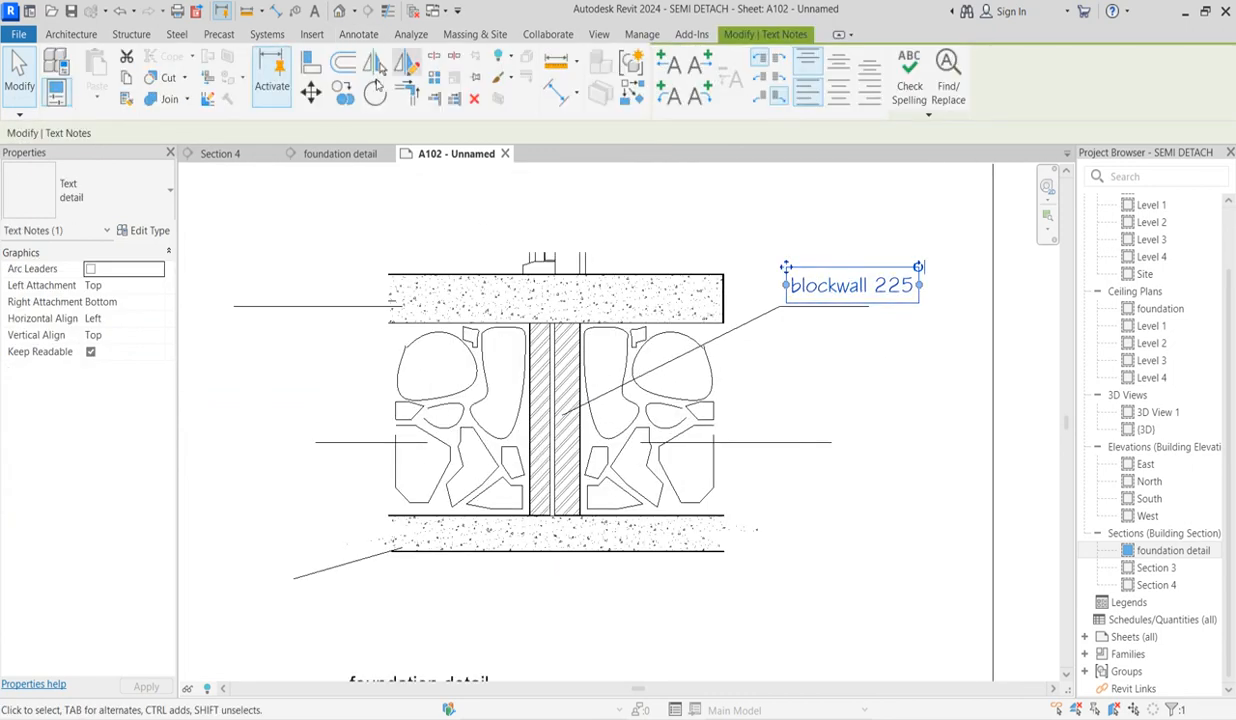
left_click(342, 92)
left_click(836, 285)
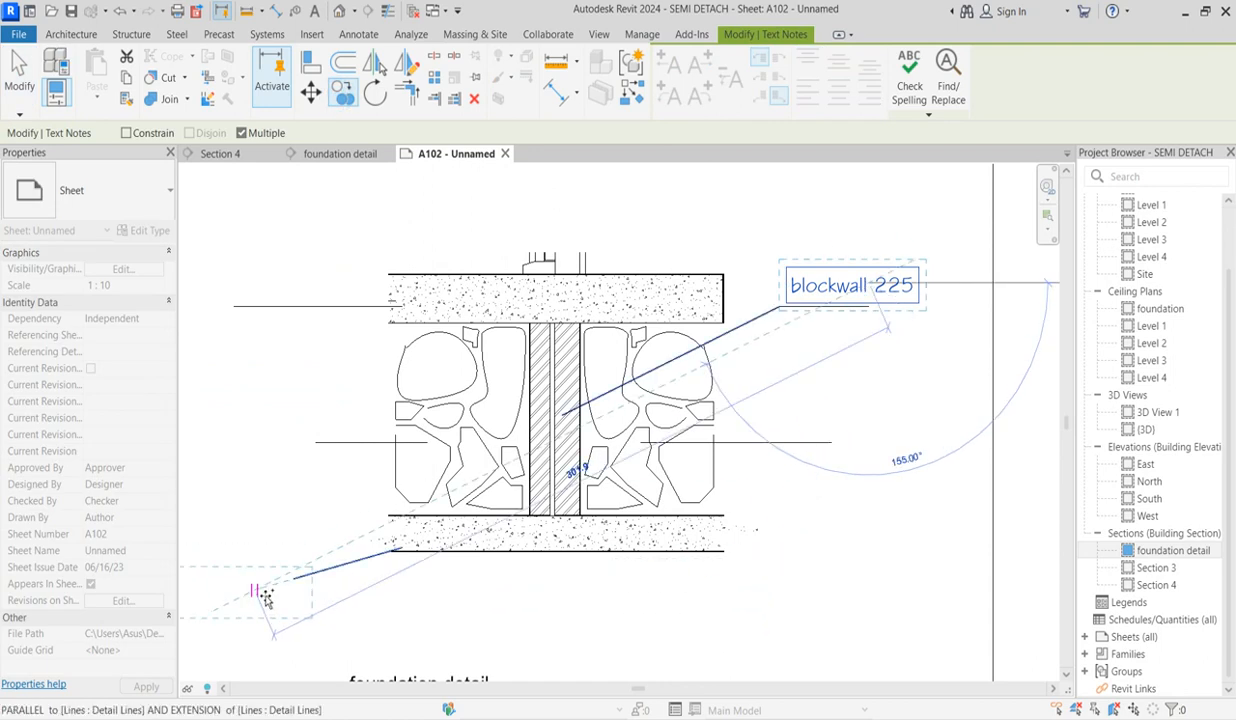
left_click(262, 594)
scroll(748, 597, "down", 4)
scroll(452, 526, "up", 2)
scroll(452, 526, "up", 1)
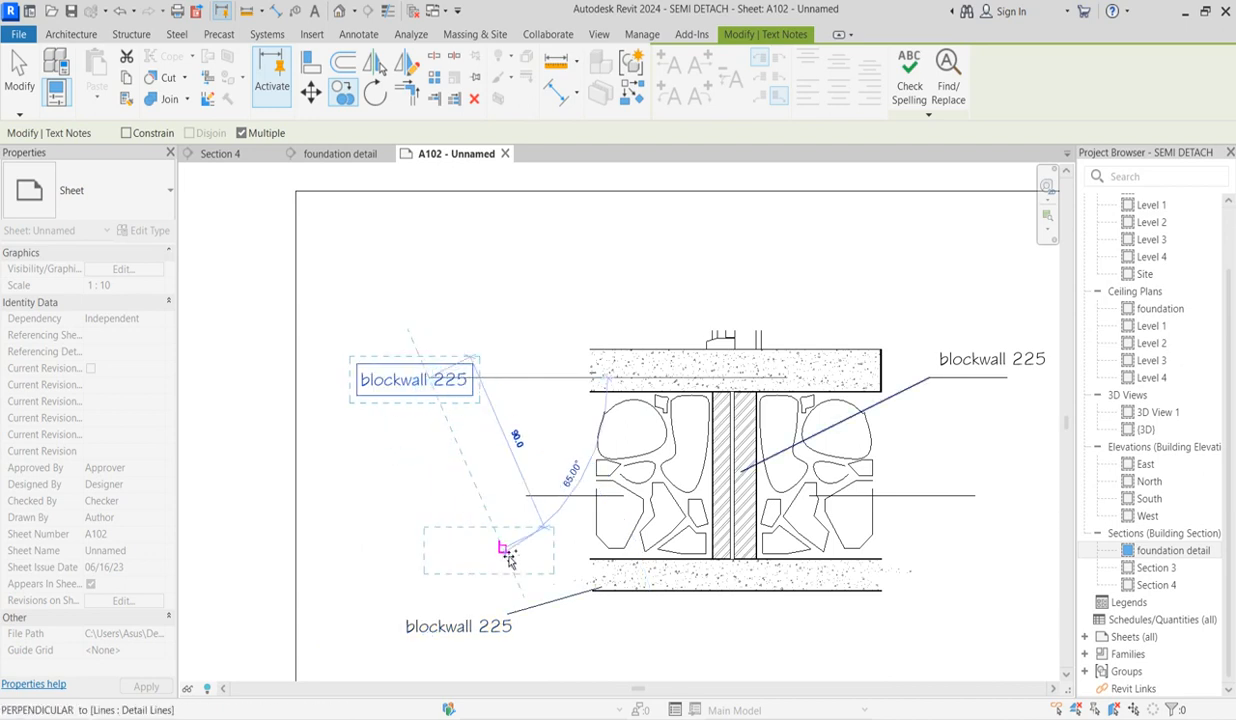
left_click(497, 530)
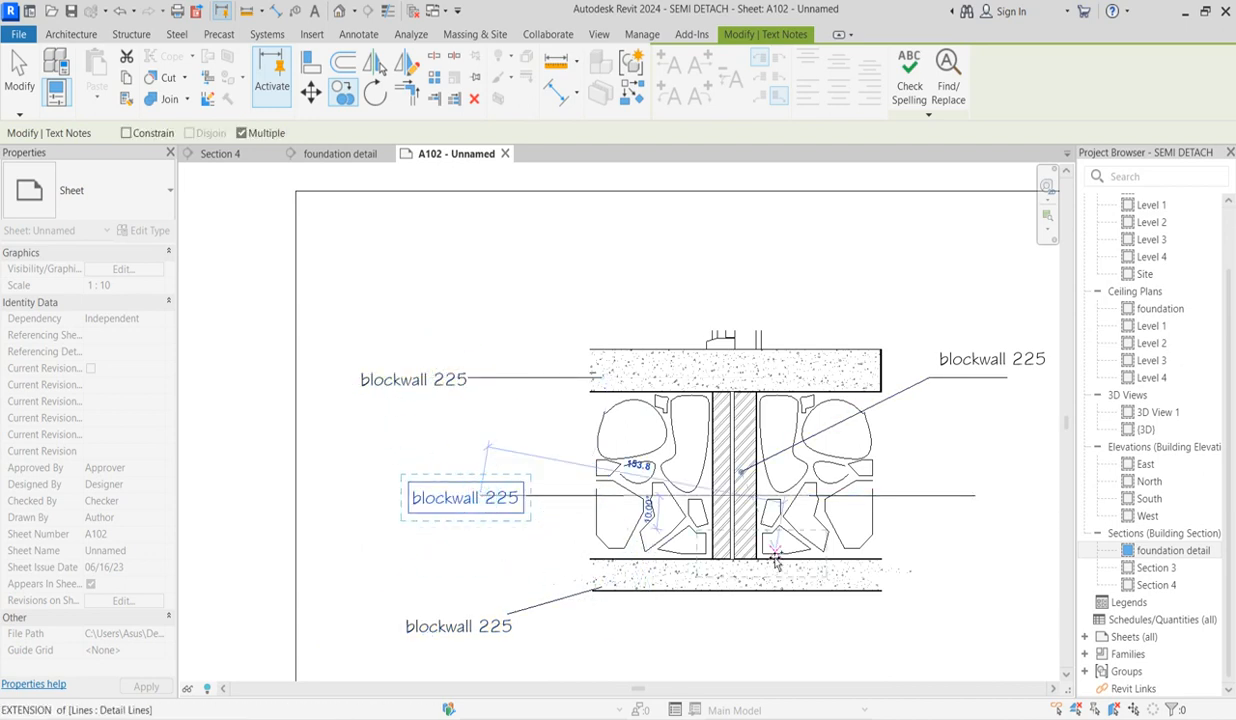
key("Escape")
- Change the upper slab's text note to "concrete slab" and move it up above its leader line
scroll(292, 499, "up", 2)
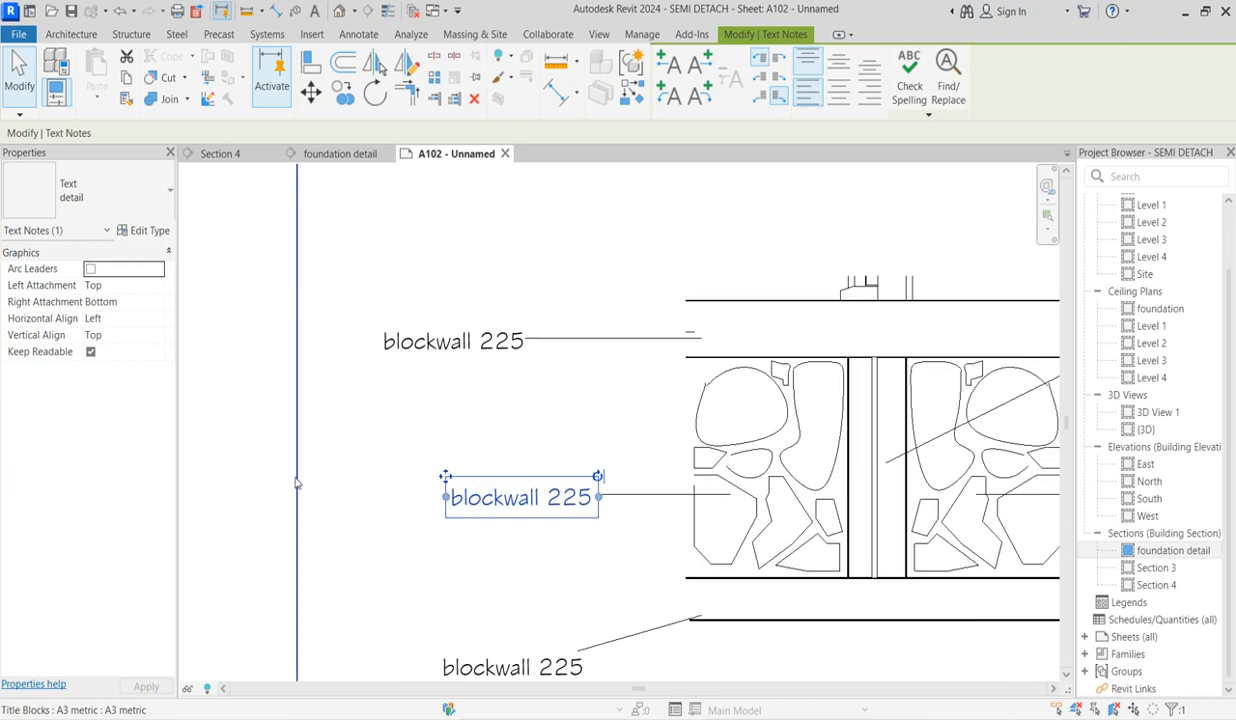
double_click(462, 341)
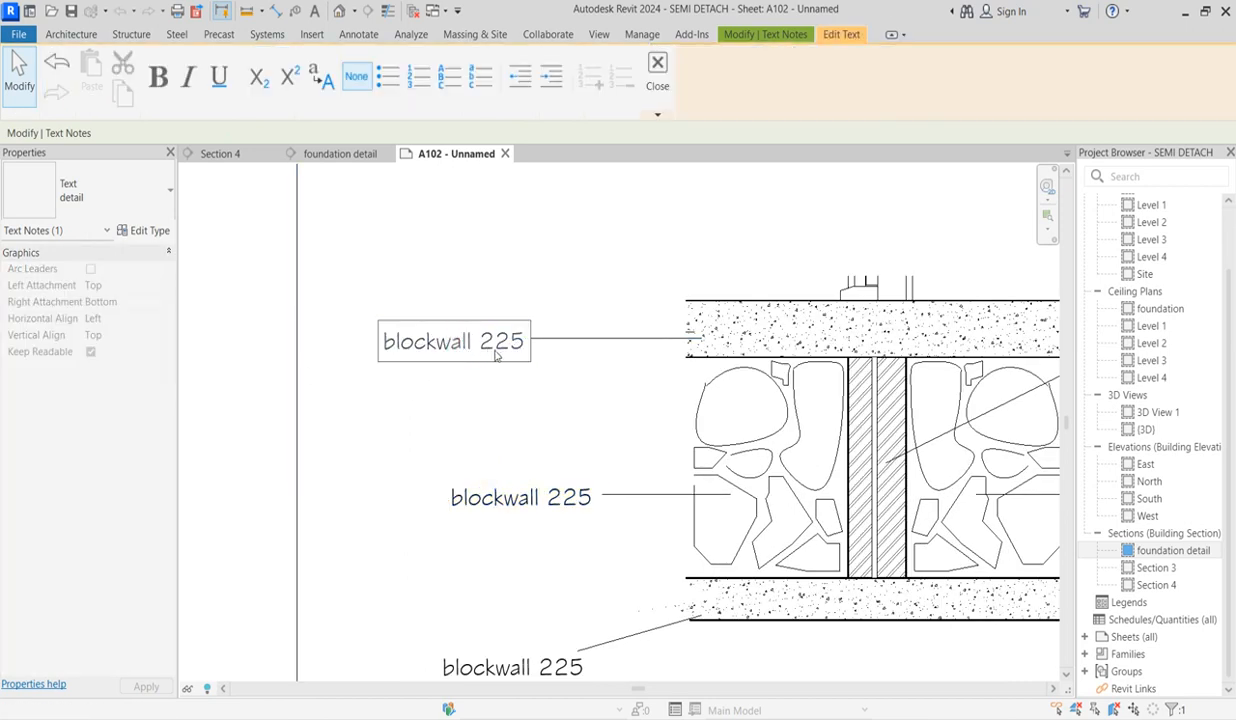
left_click_drag(523, 349, 370, 361)
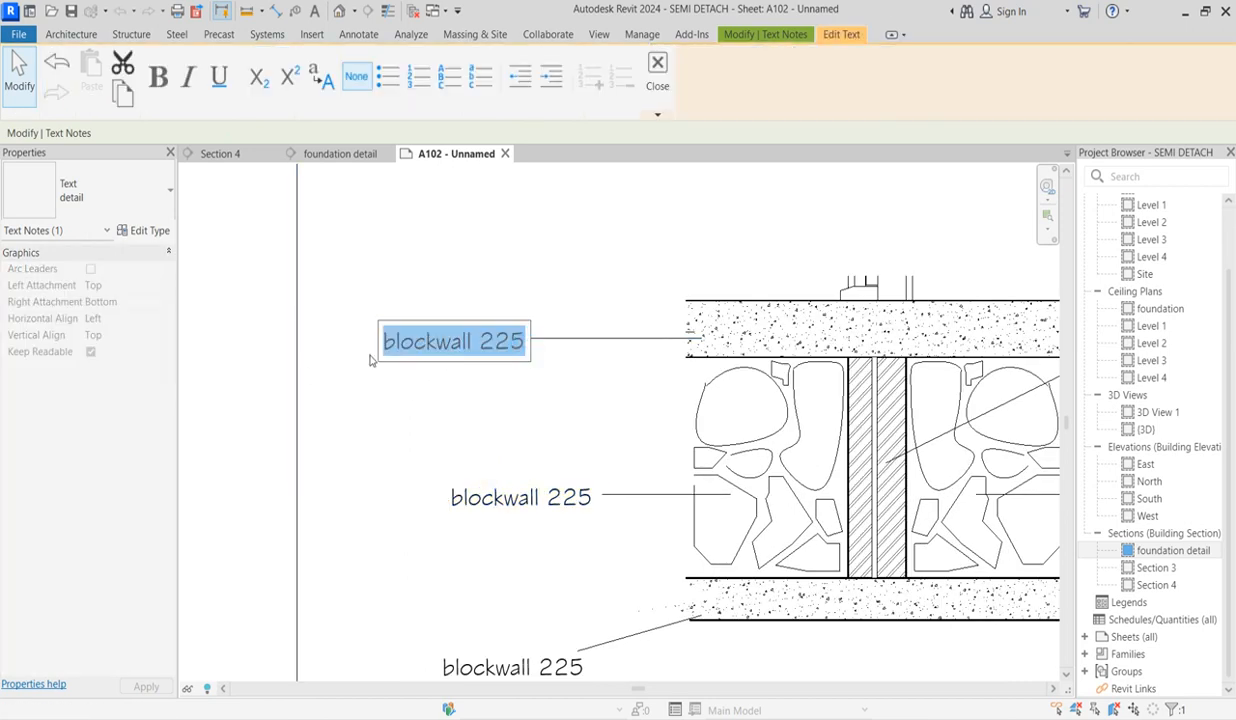
type("concrete")
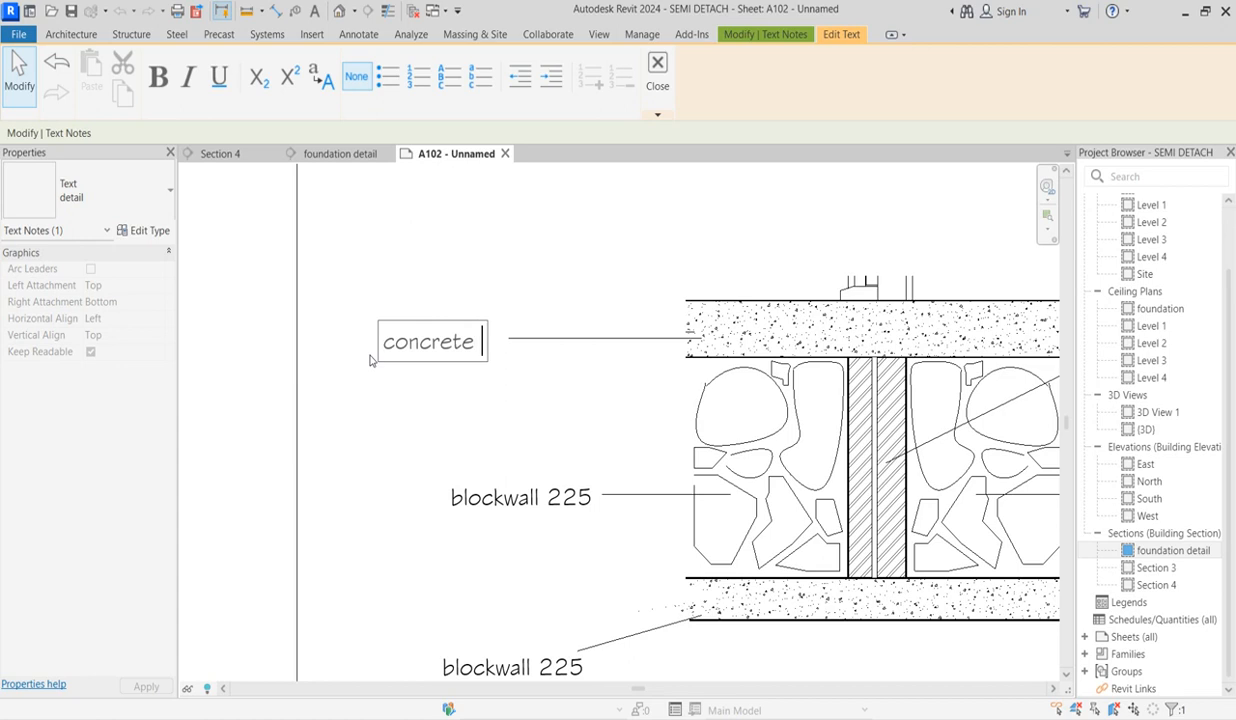
left_click(623, 397)
left_click(375, 318)
left_click_drag(378, 322, 378, 293)
- Replace the text of the middle note beside the stone fill leader with "hardcore"
scroll(480, 428, "down", 1)
scroll(489, 488, "up", 1)
double_click(485, 476)
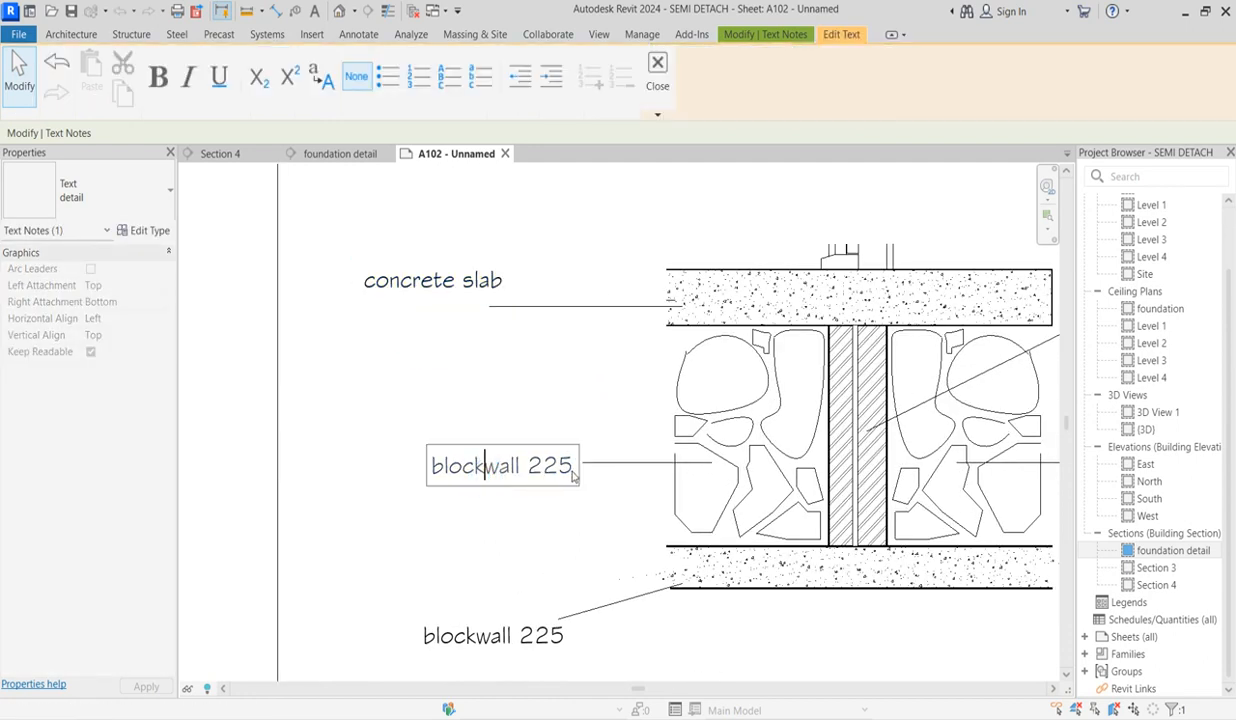
left_click_drag(573, 476, 343, 472)
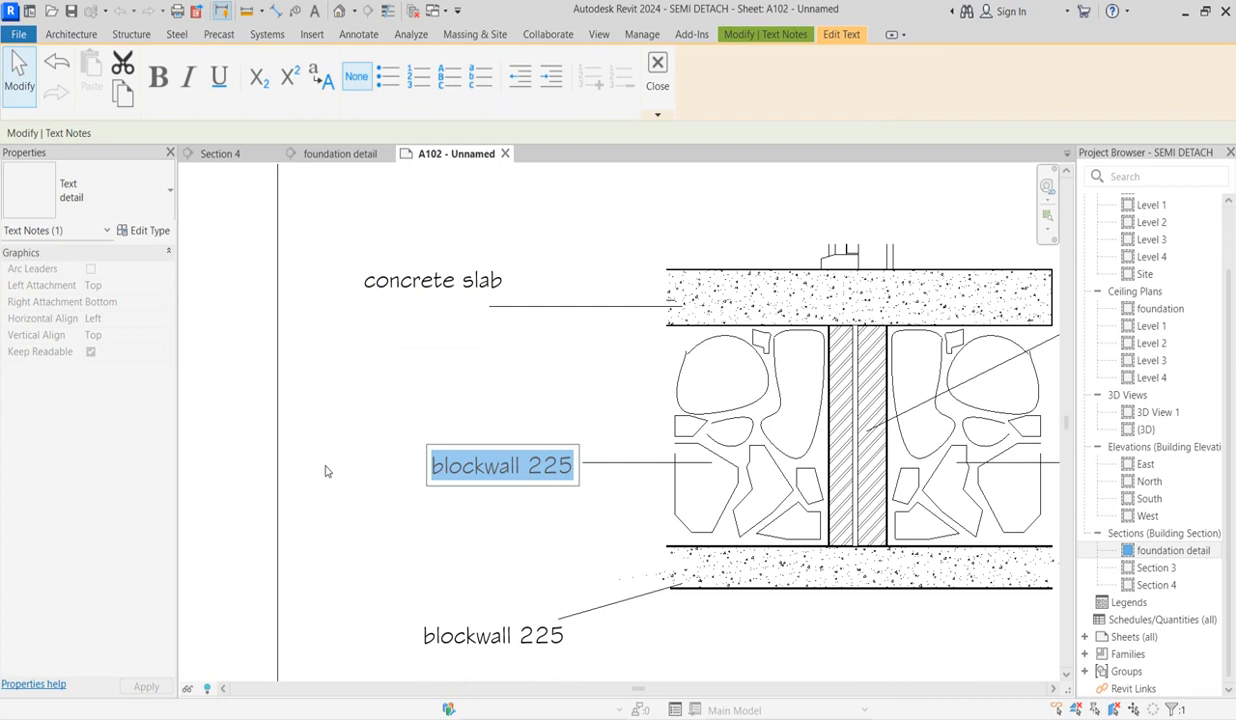
double_click(491, 481)
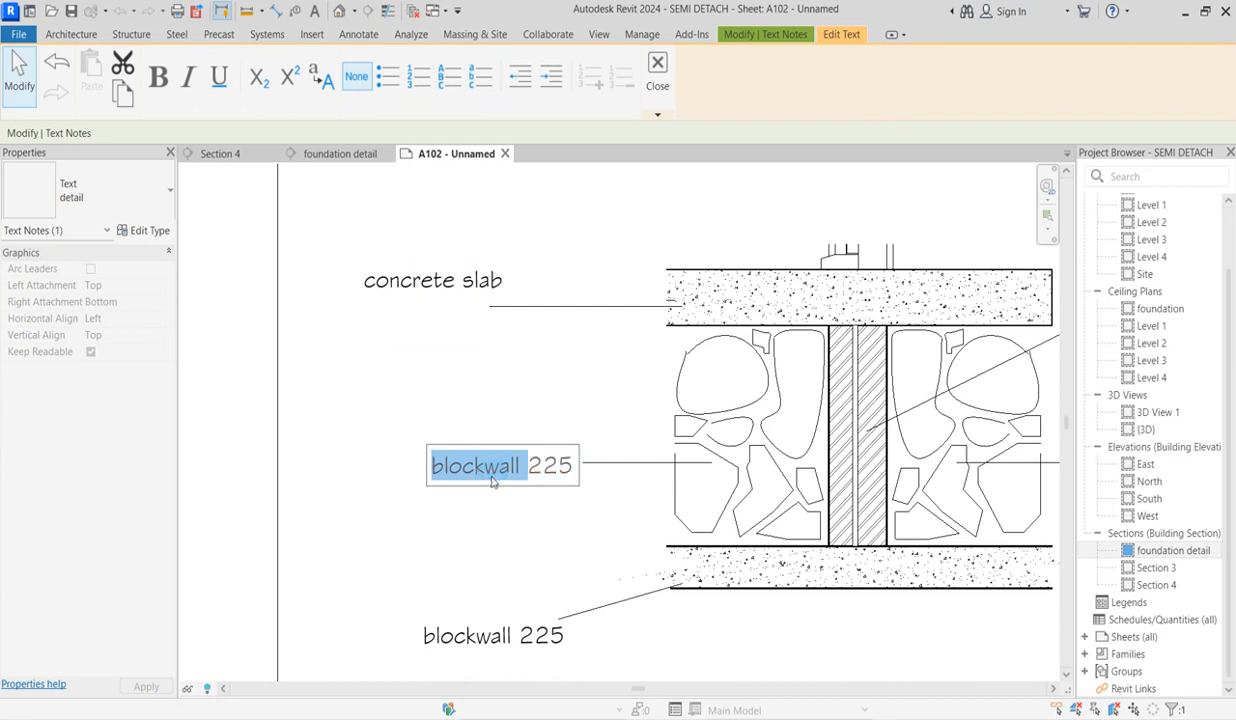
triple_click(491, 481)
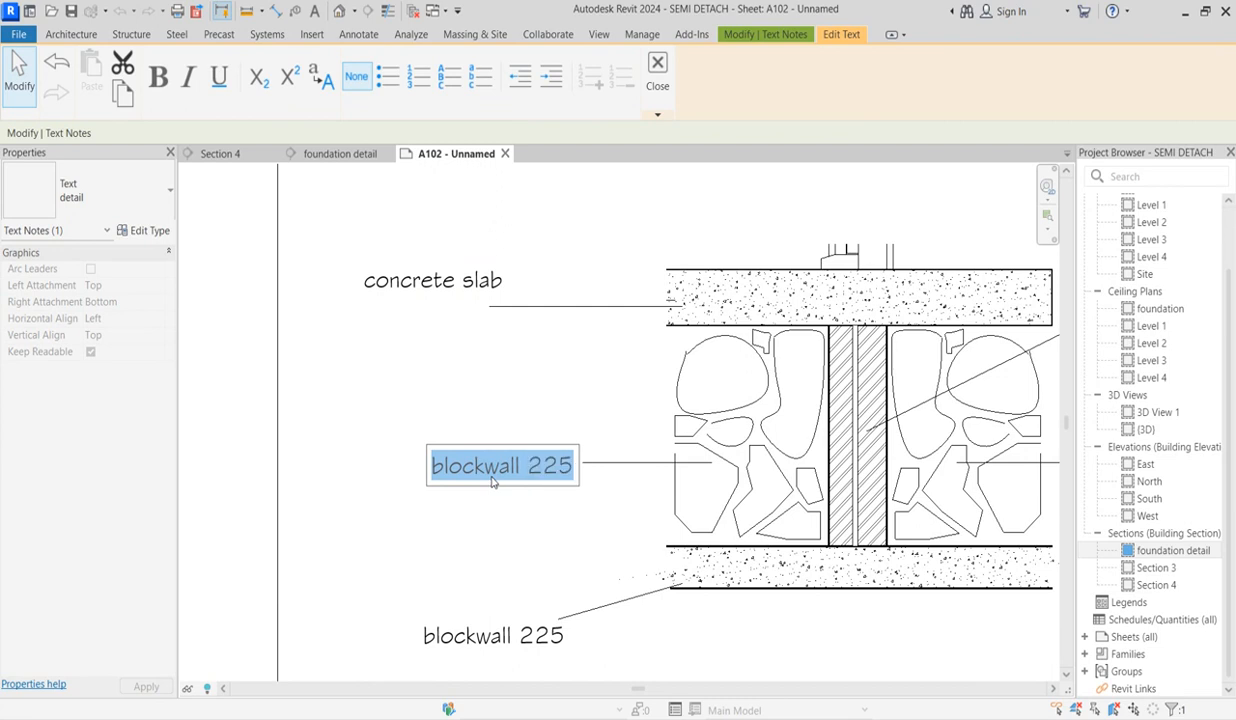
key("BackSpace")
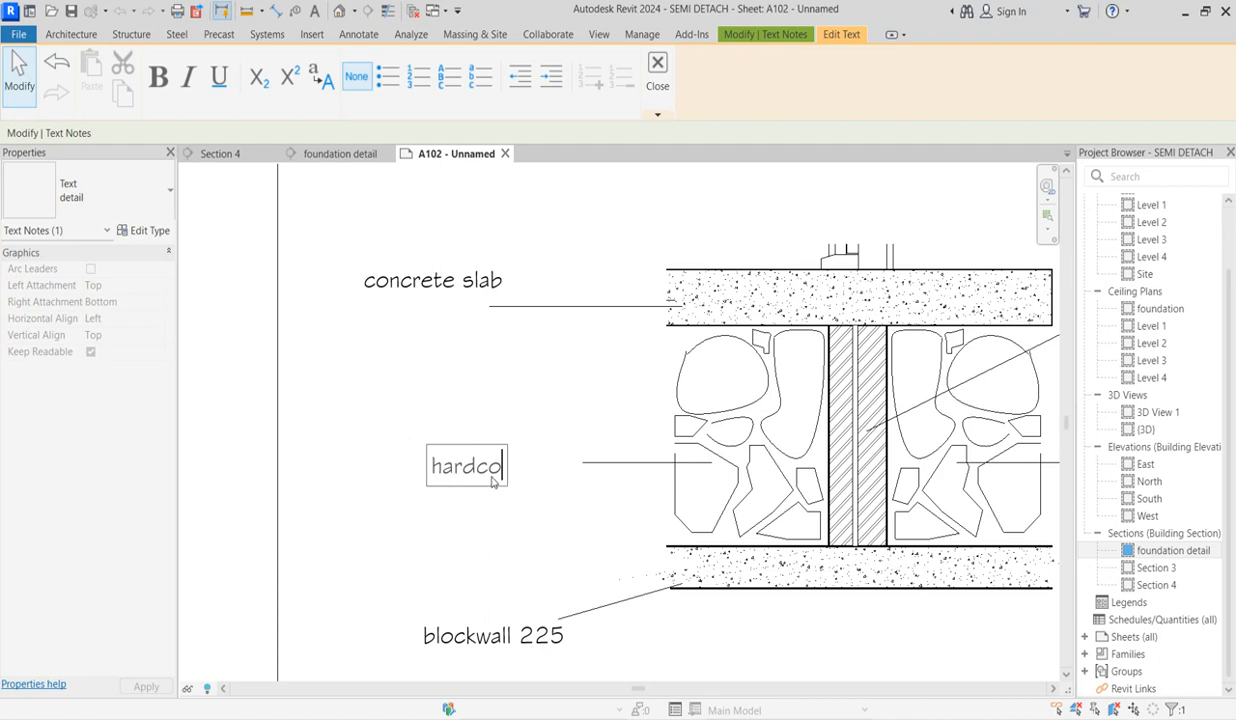
left_click(486, 524)
- Replace the text of the note at the lower slab's leader with "foundation pad"
scroll(490, 510, "down", 3)
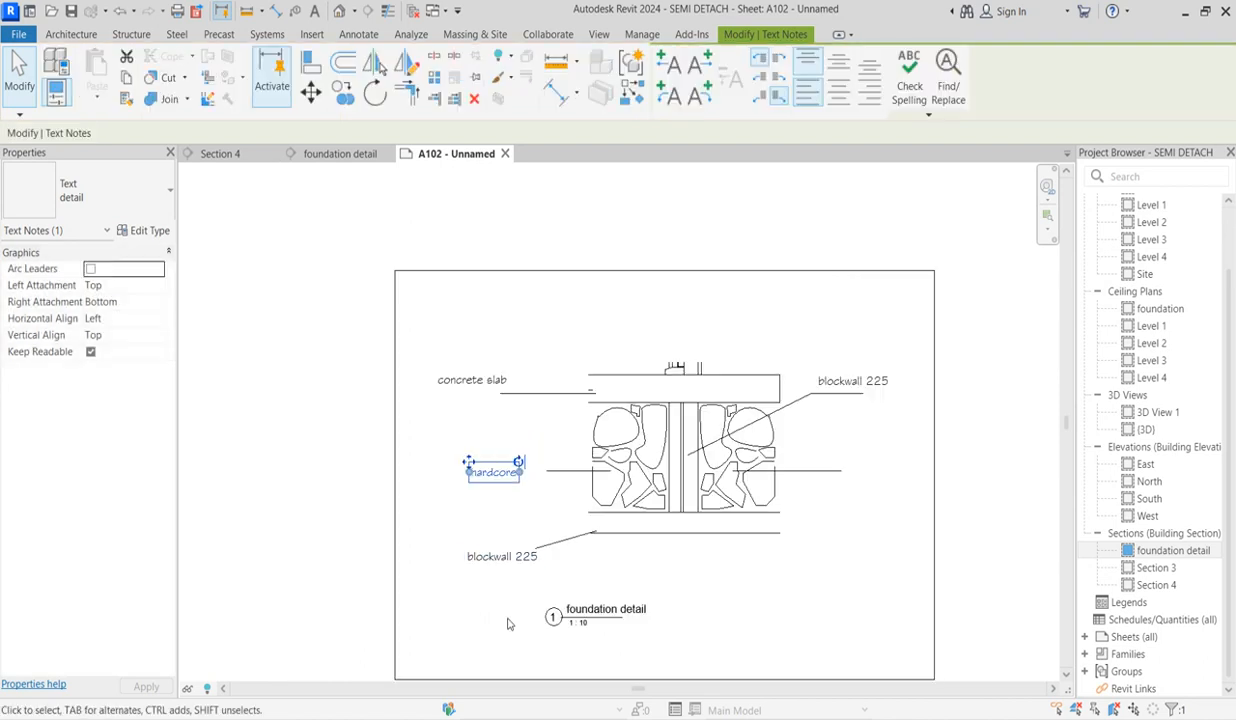
scroll(508, 600, "up", 3)
left_click(505, 538)
left_click(505, 538)
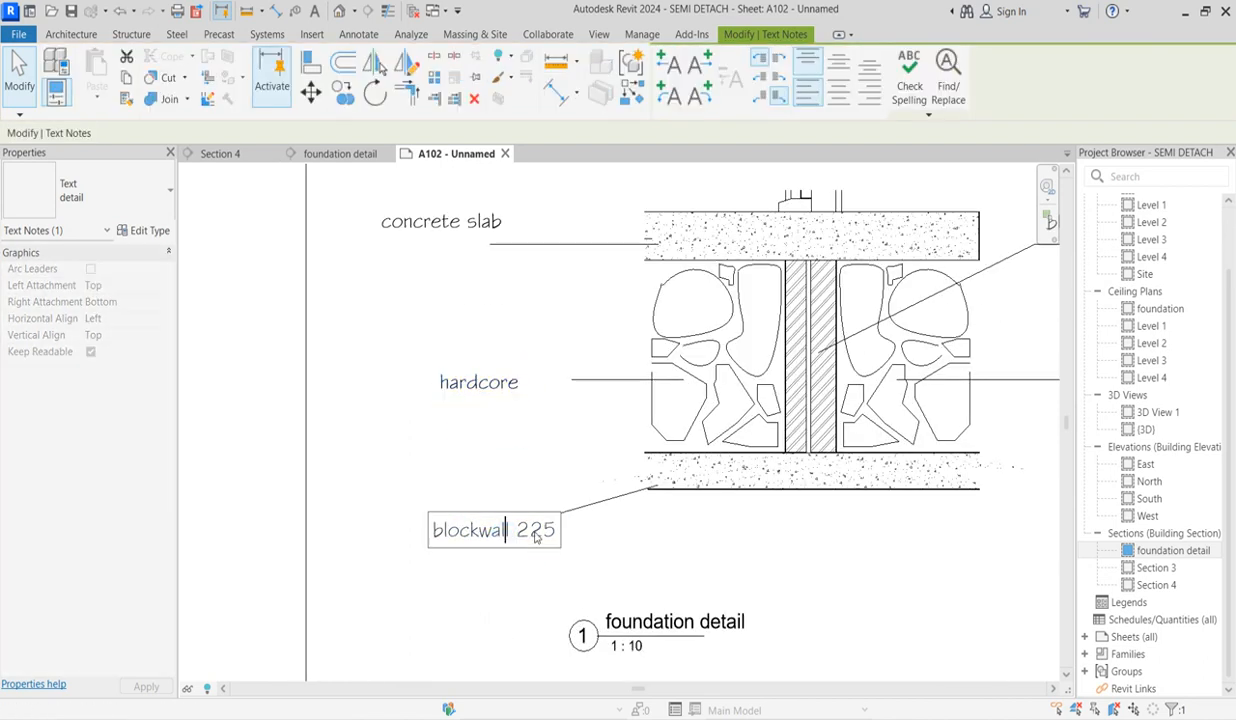
left_click_drag(550, 540, 386, 544)
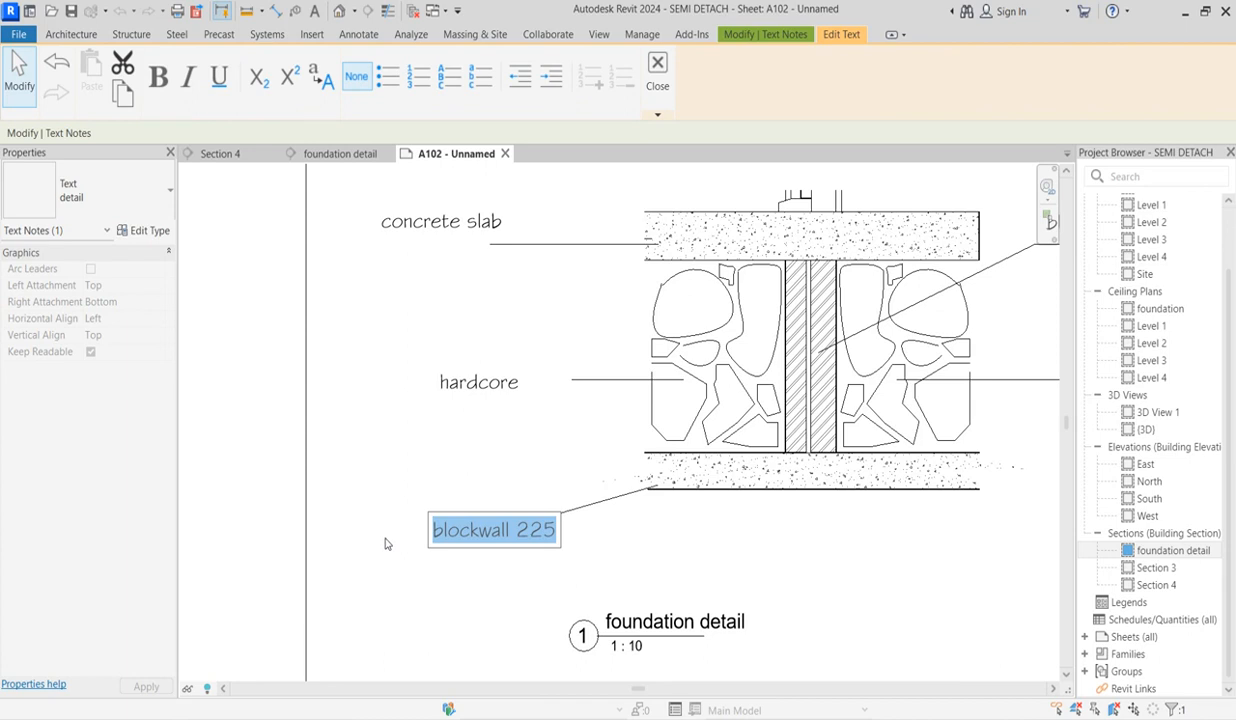
key("BackSpace")
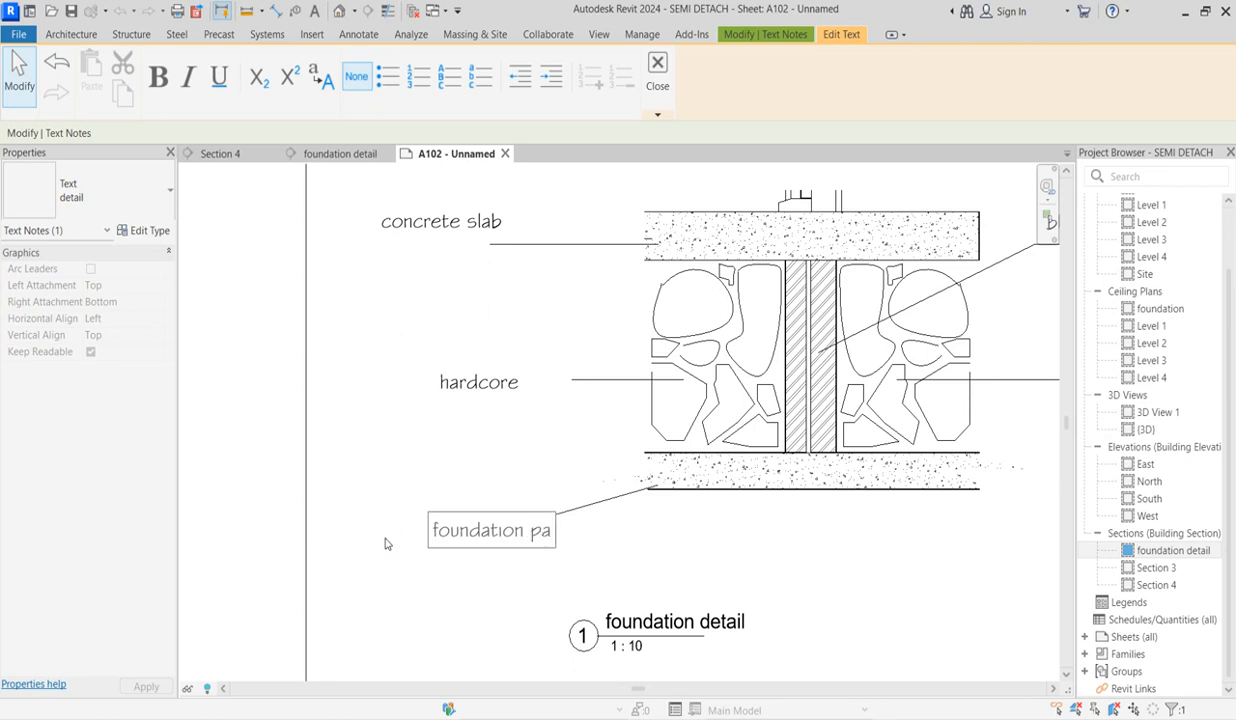
left_click(703, 557)
- Shift the hardcore note slightly farther out from the end of its leader line
scroll(292, 337, "down", 3)
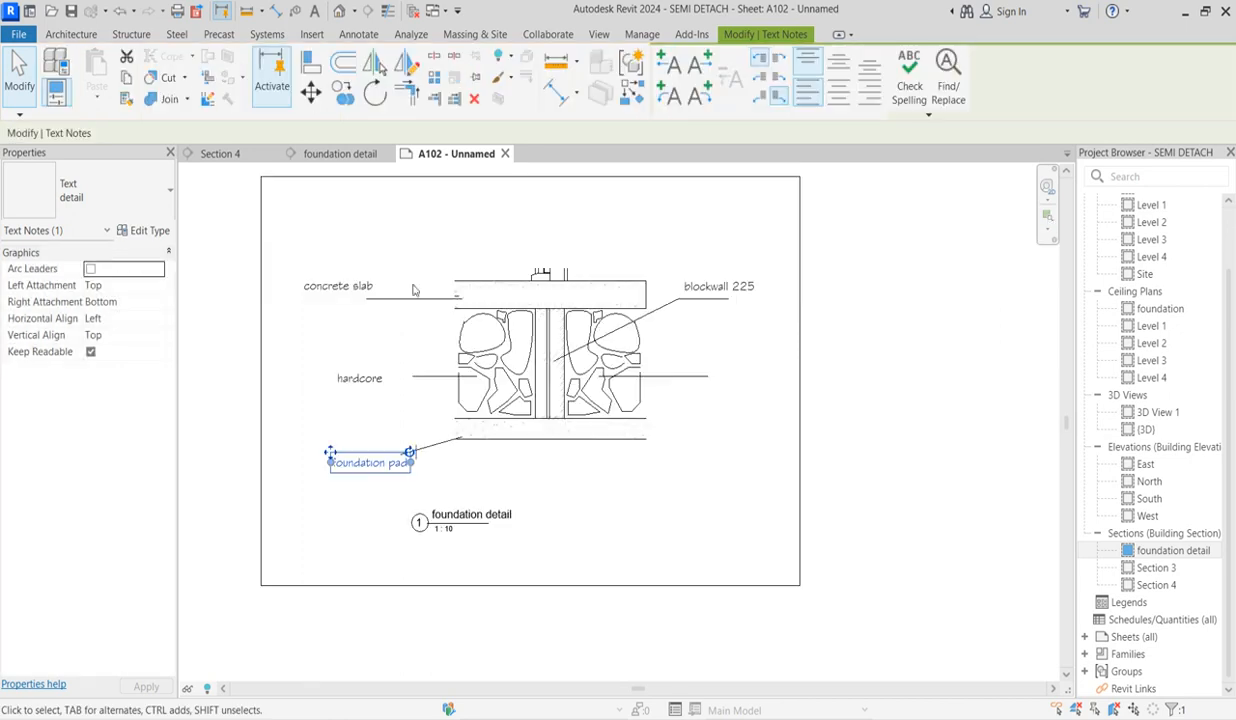
scroll(648, 366, "up", 1)
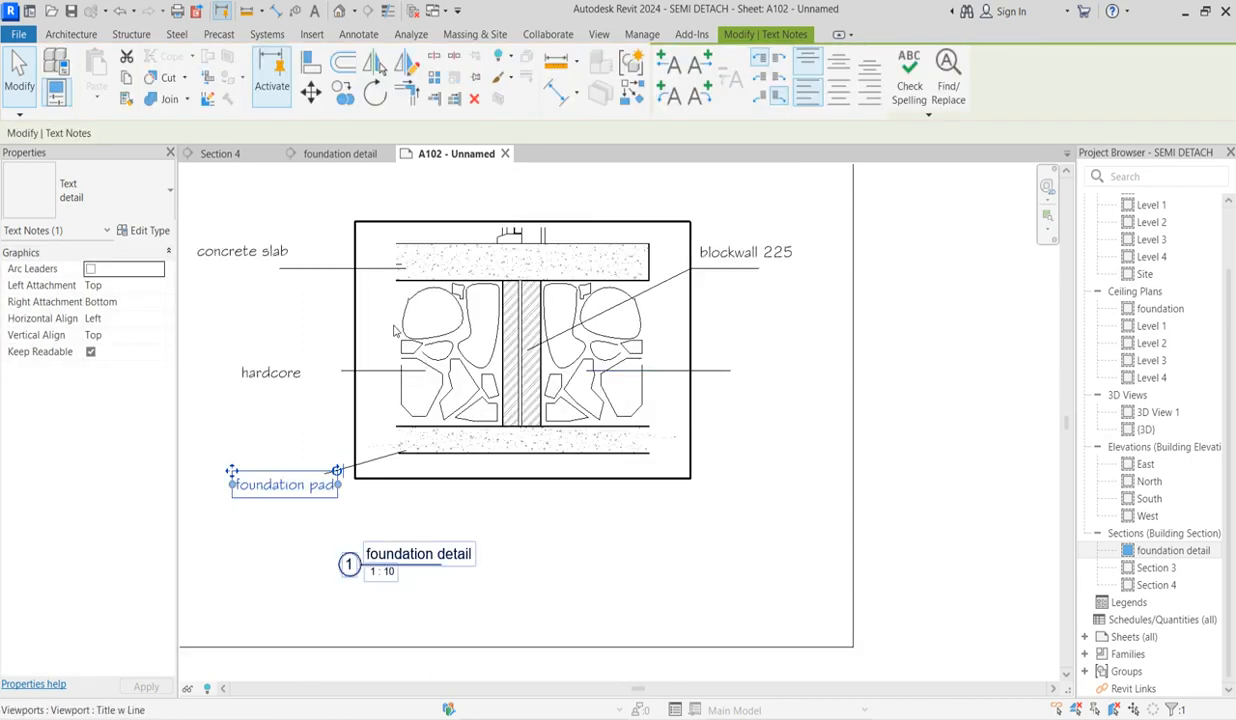
scroll(523, 396, "down", 2)
left_click(345, 381)
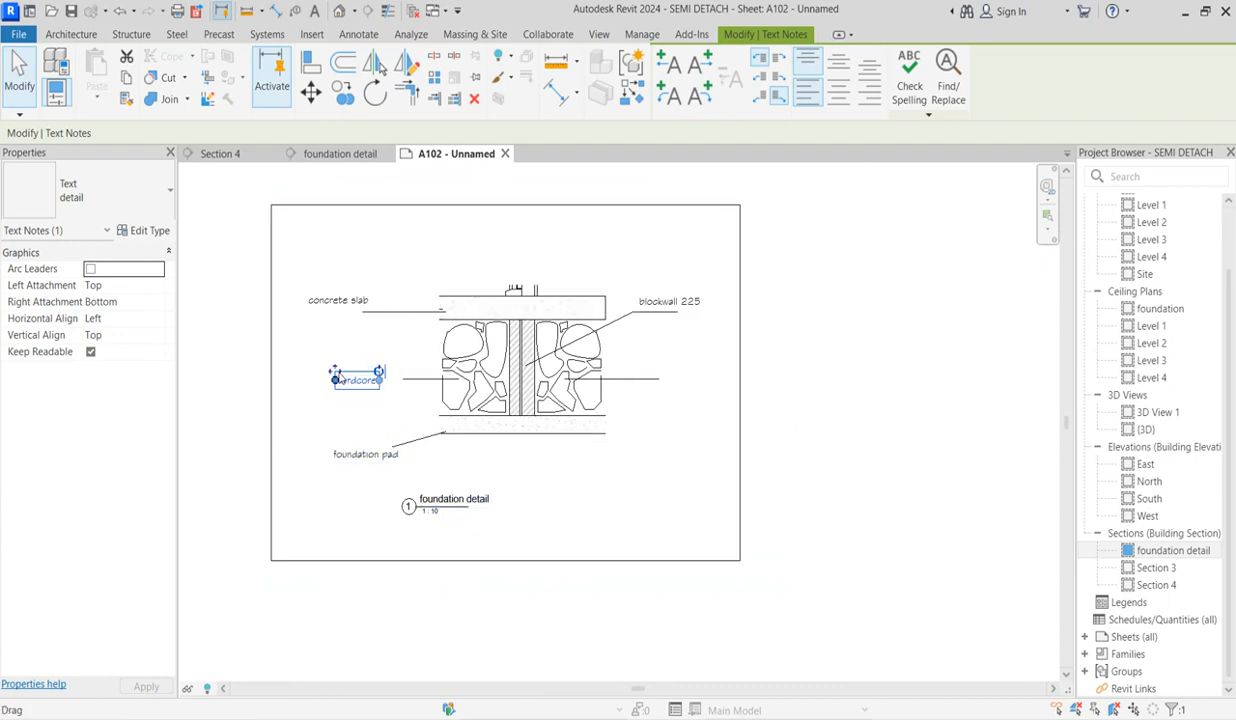
left_click_drag(341, 378, 398, 392)
left_click(626, 450)
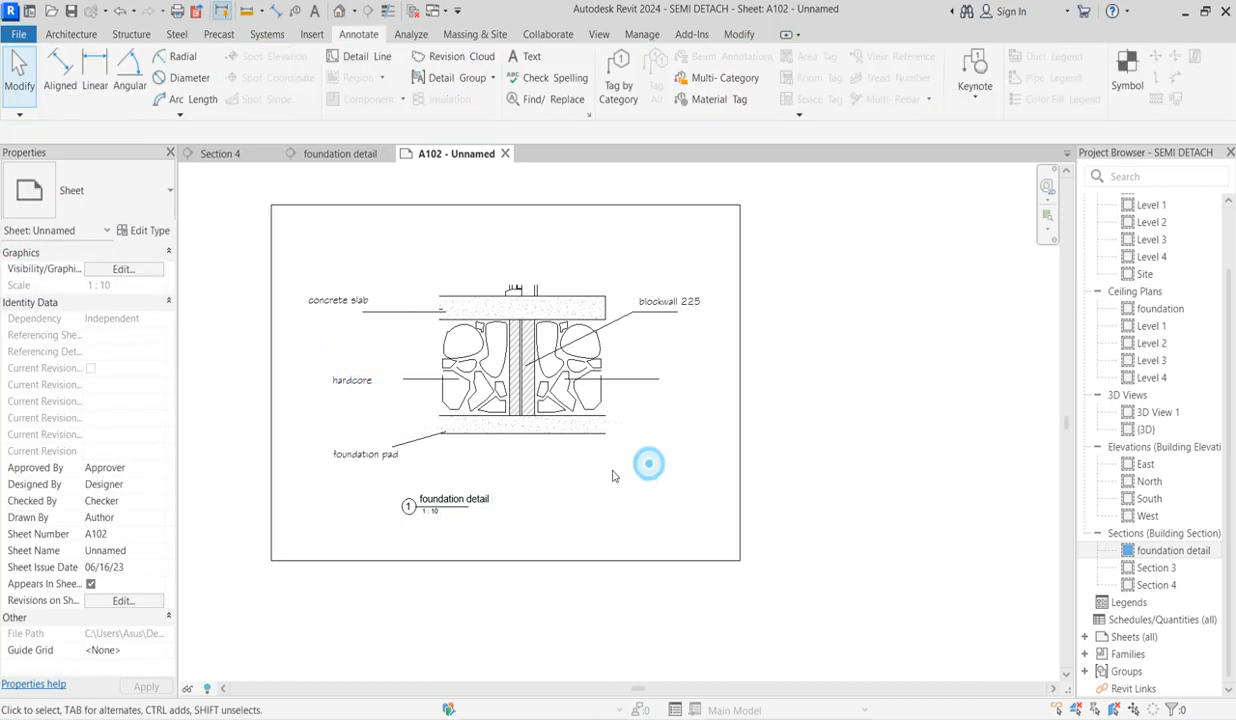
- Examine the annotated foundation detail viewport up close, from its title to the wall and slab
scroll(470, 480, "up", 3)
scroll(462, 490, "down", 3)
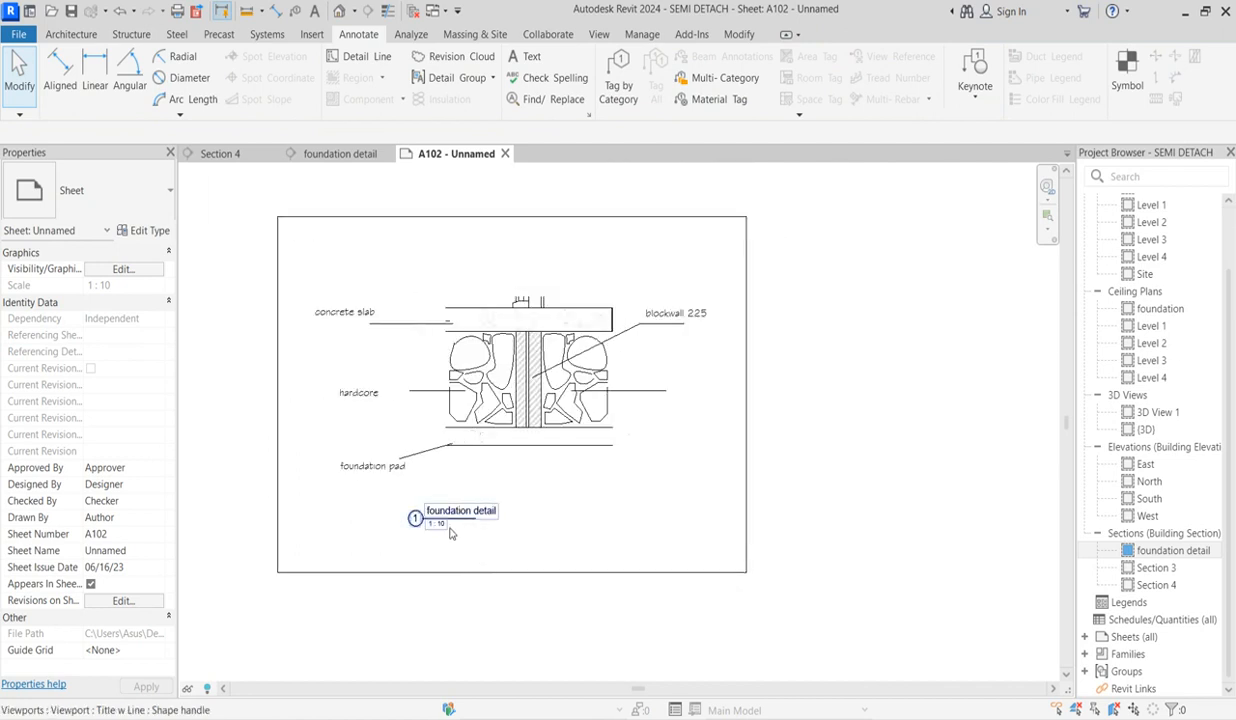
left_click(445, 524)
scroll(548, 305, "up", 2)
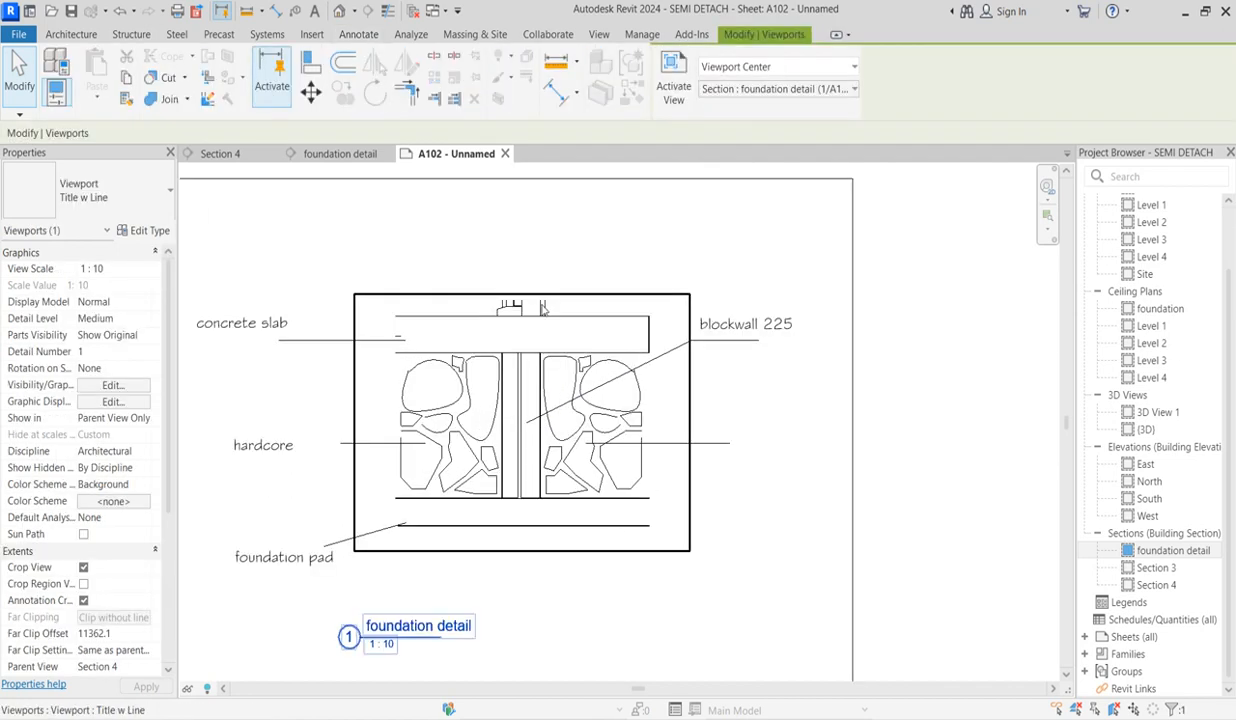
scroll(557, 316, "up", 3)
left_click(552, 283)
scroll(535, 410, "down", 4)
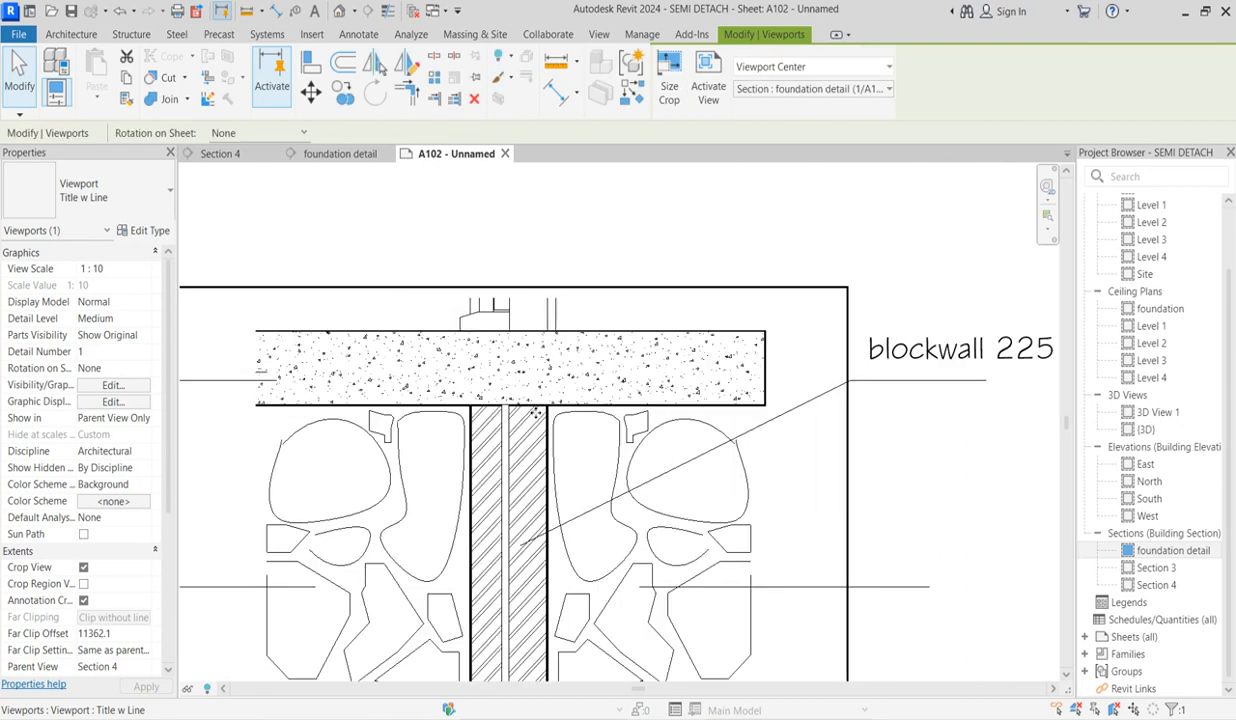
scroll(466, 509, "down", 2)
scroll(547, 545, "up", 3)
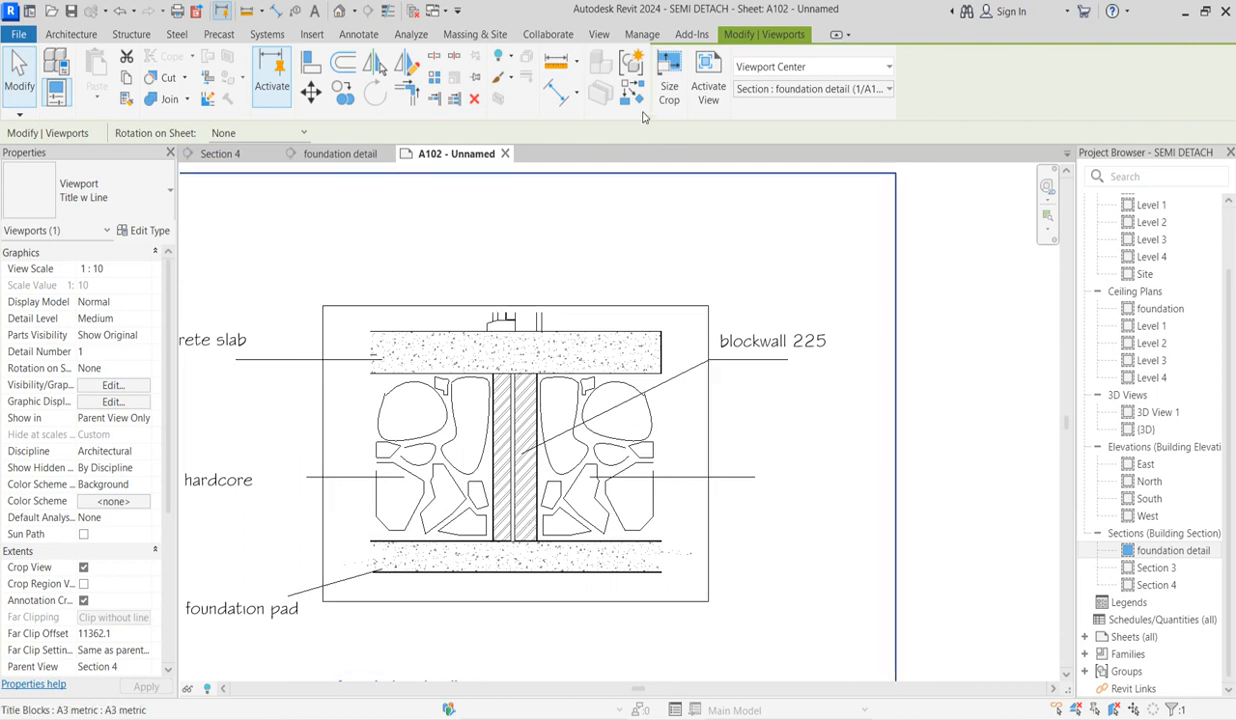
- Draw a thin horizontal detail line inside the foundation pad, ending in an upward hook about 5 mm high beyond the wall's right side
left_click(358, 36)
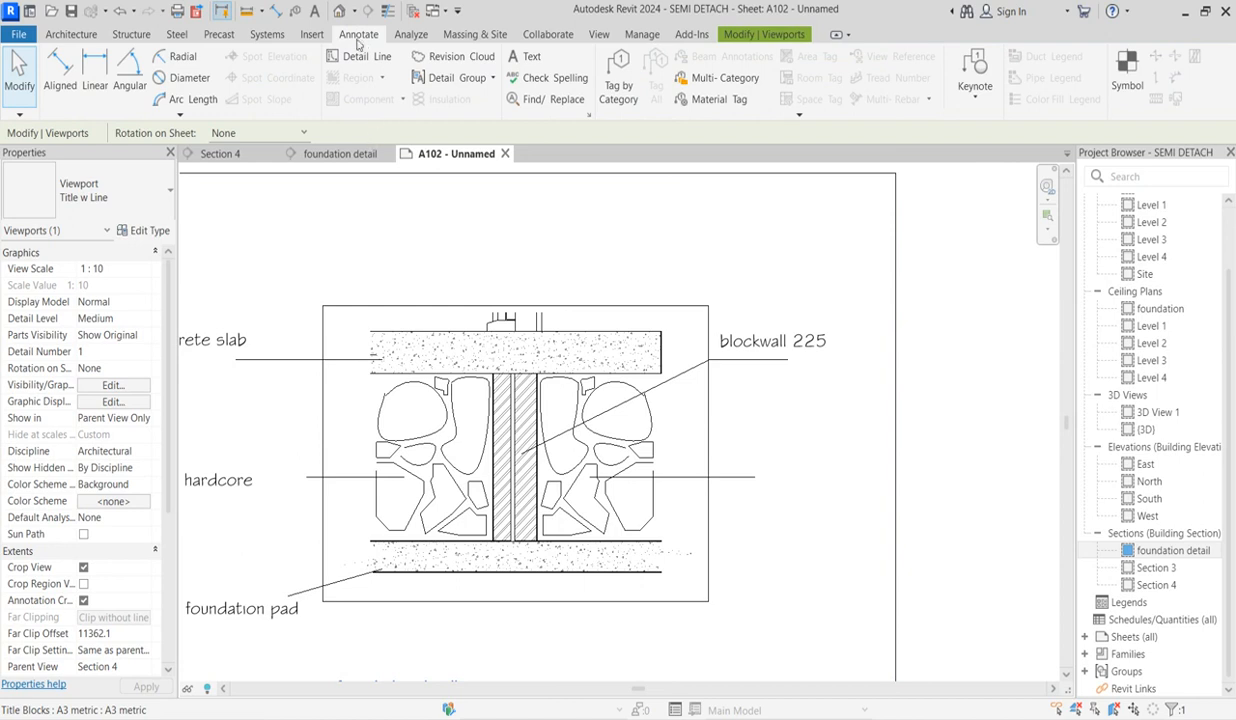
left_click(359, 56)
scroll(464, 580, "up", 2)
scroll(508, 573, "up", 2)
left_click(250, 548)
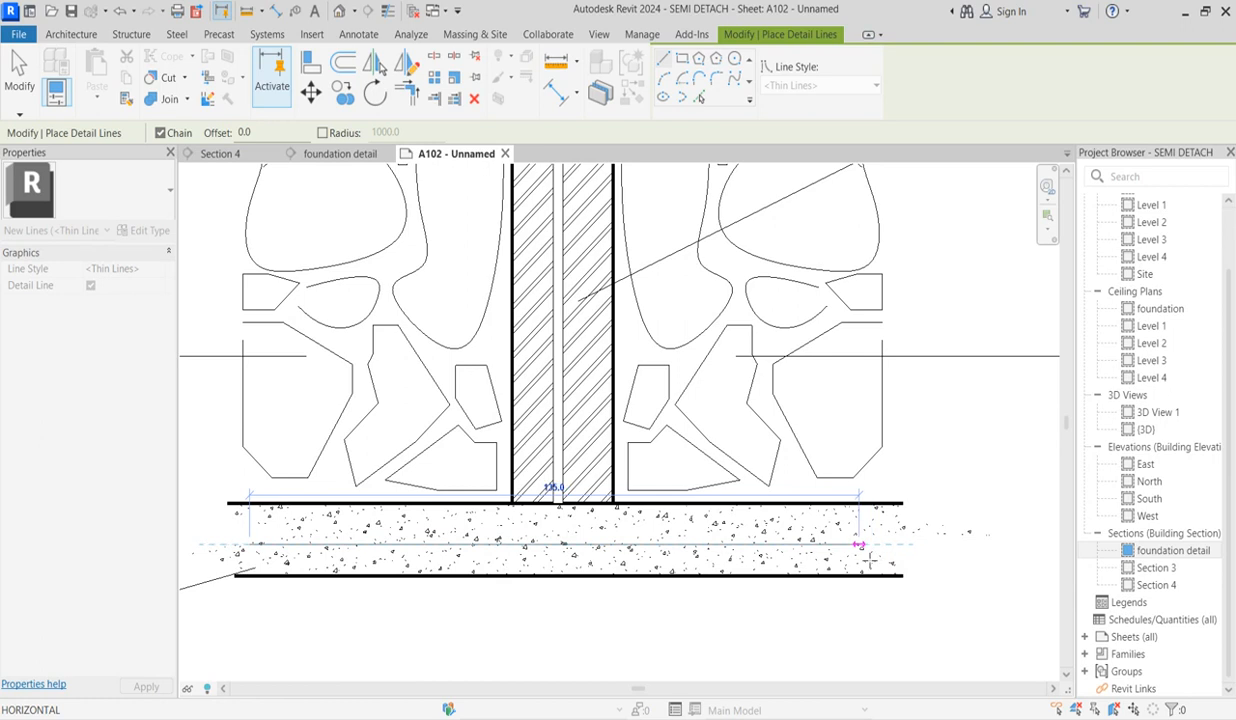
left_click(702, 545)
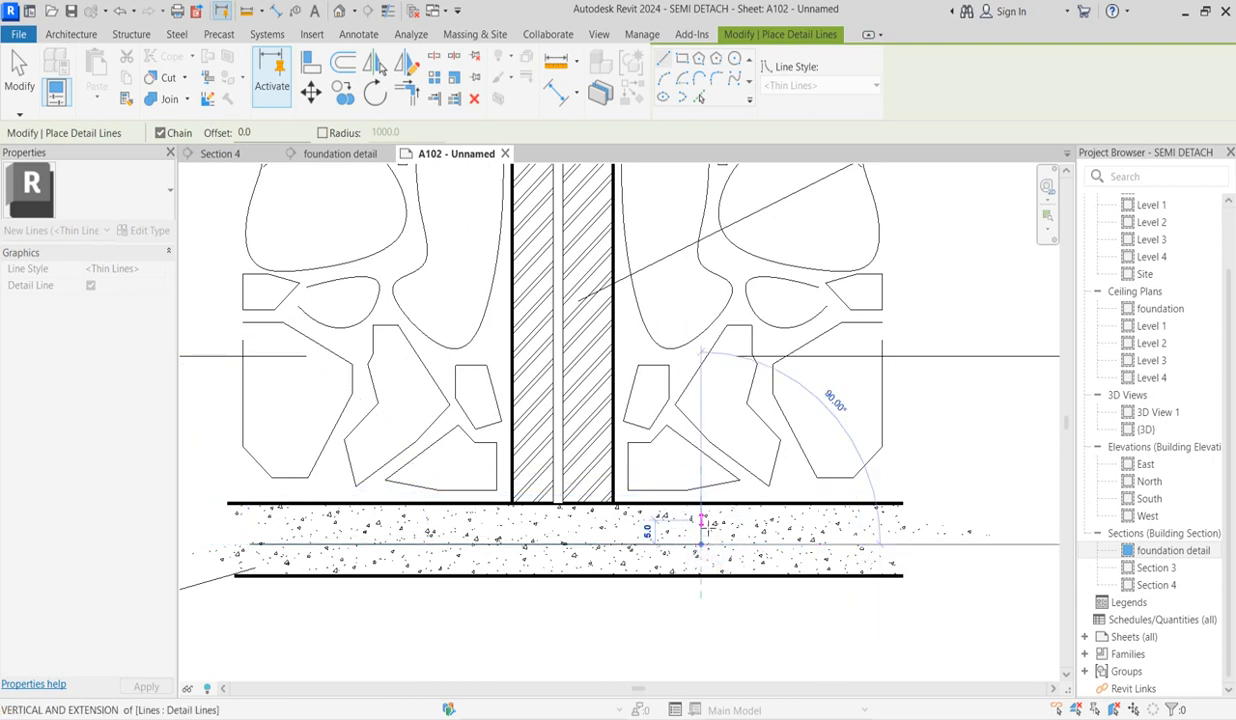
left_click(702, 520)
right_click(595, 566)
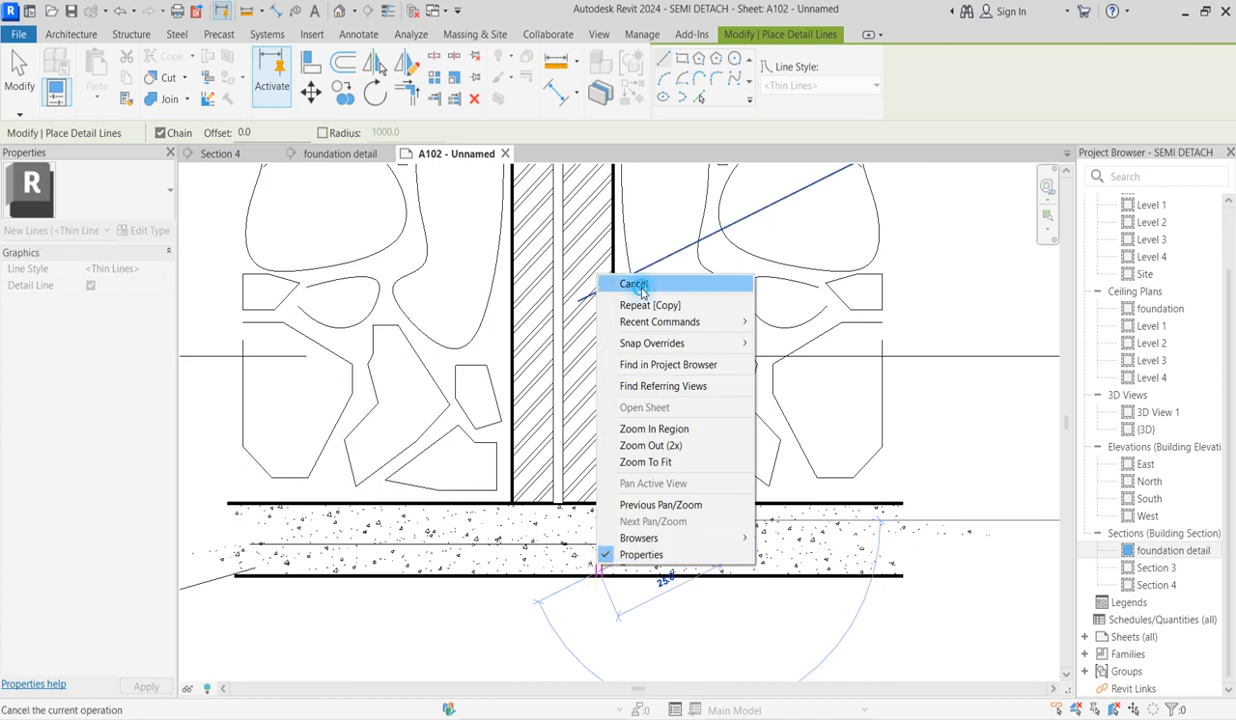
left_click(615, 279)
- Draw a short upright left of the wall and trim the horizontal line to it, leaving a U-shaped bar about 58 mm wide
left_click(436, 549)
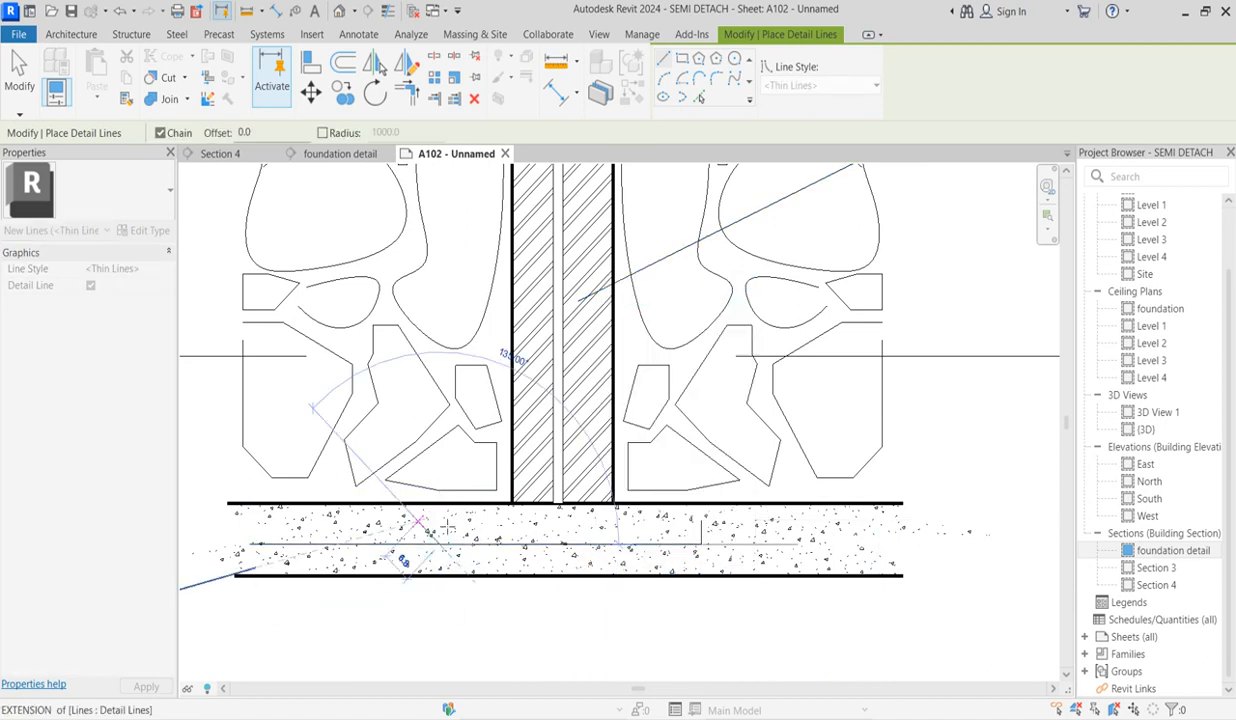
left_click(404, 97)
left_click(445, 538)
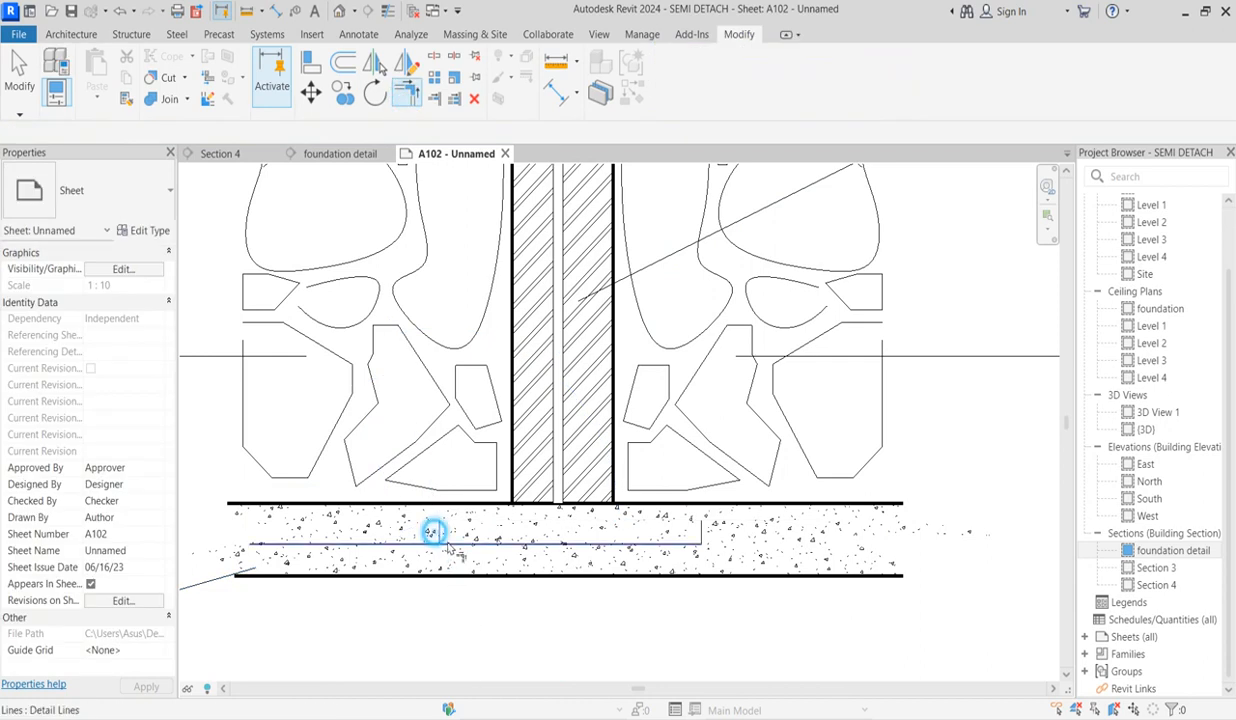
left_click(690, 556)
scroll(618, 575, "up", 3)
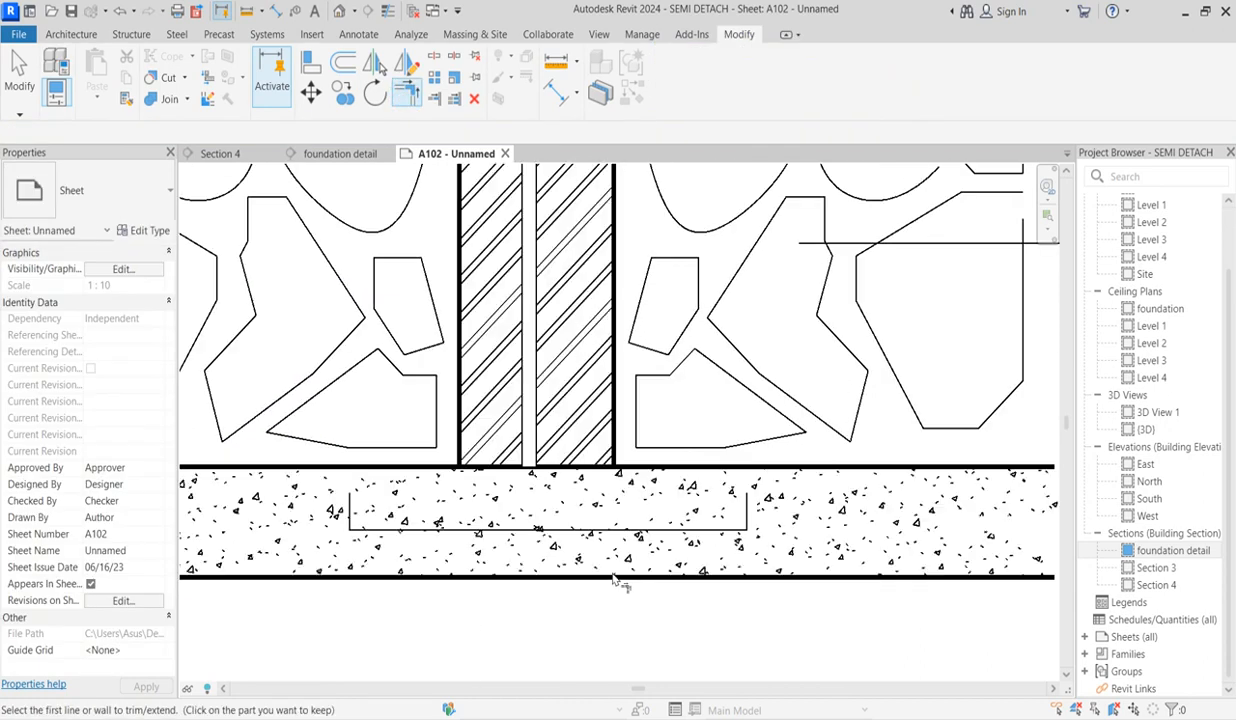
- Extend the left upright of the U-shaped bar slightly upward inside the foundation pad
left_click(348, 505)
left_click_drag(349, 496, 349, 481)
left_click(537, 470)
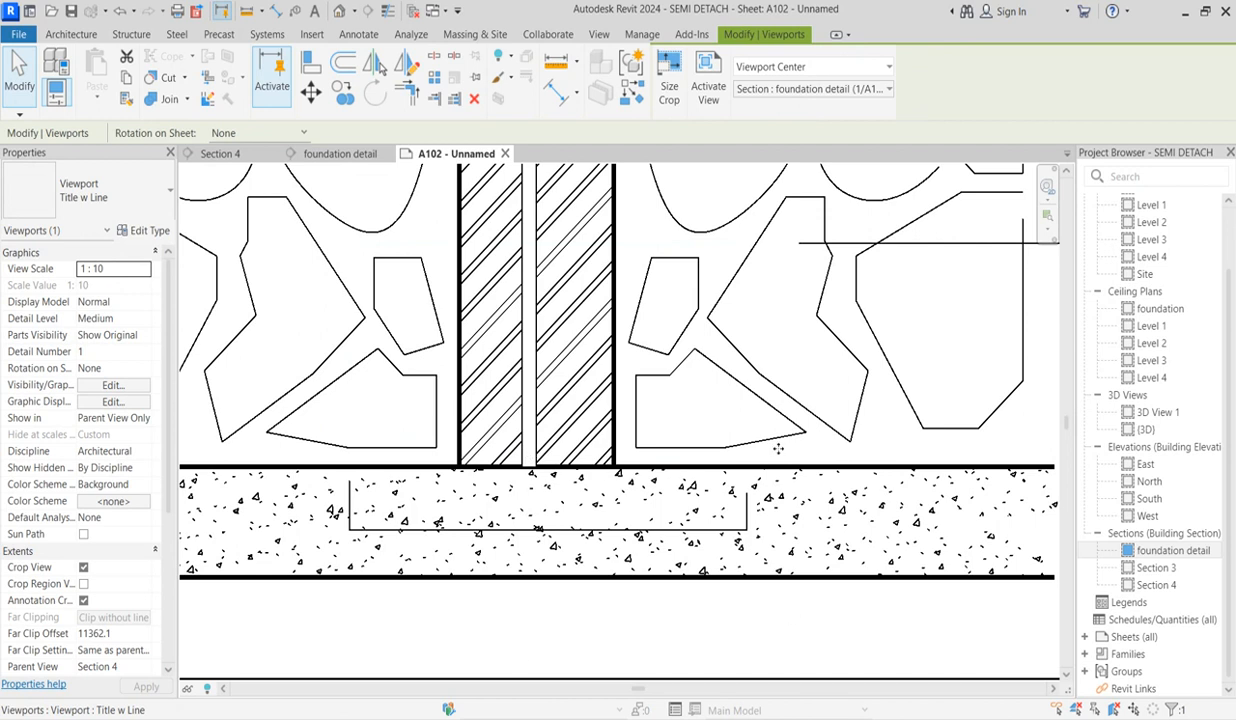
scroll(486, 505, "down", 2)
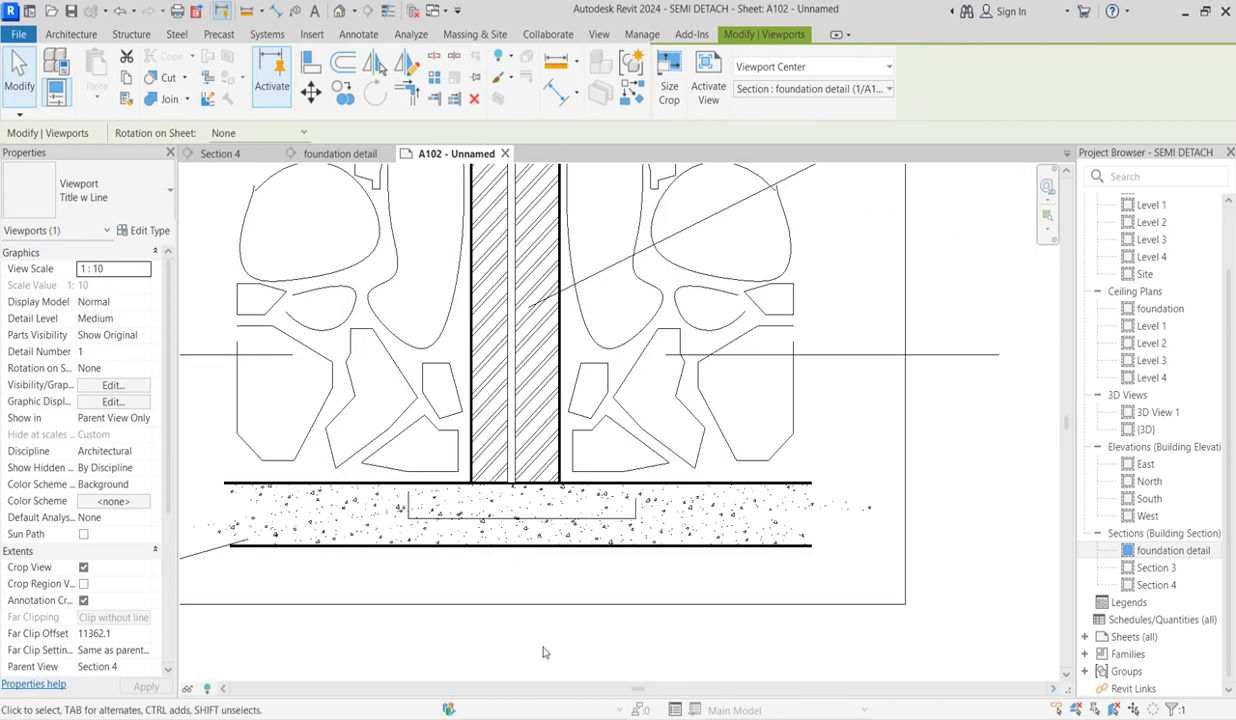
left_click(577, 629)
- Draw two matching vertical detail lines about 8.5 mm long from the wall cavity's lower corners down to the horizontal bar
left_click(524, 515)
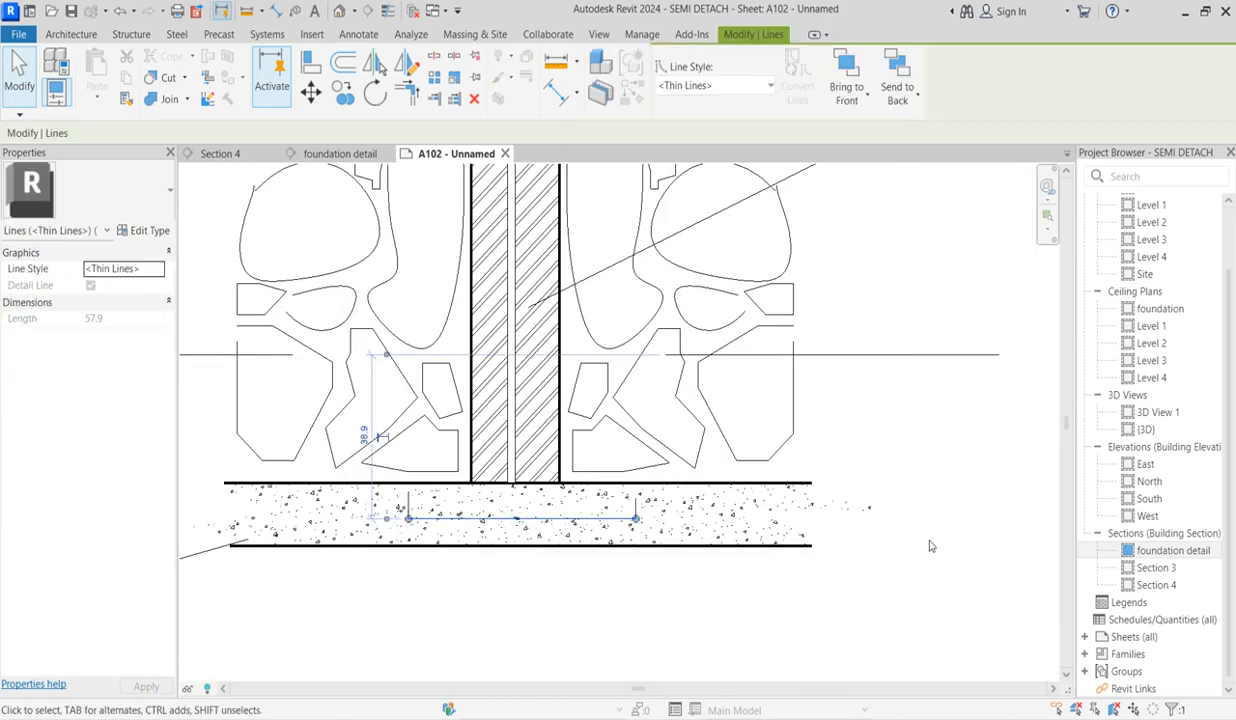
scroll(470, 515, "up", 1)
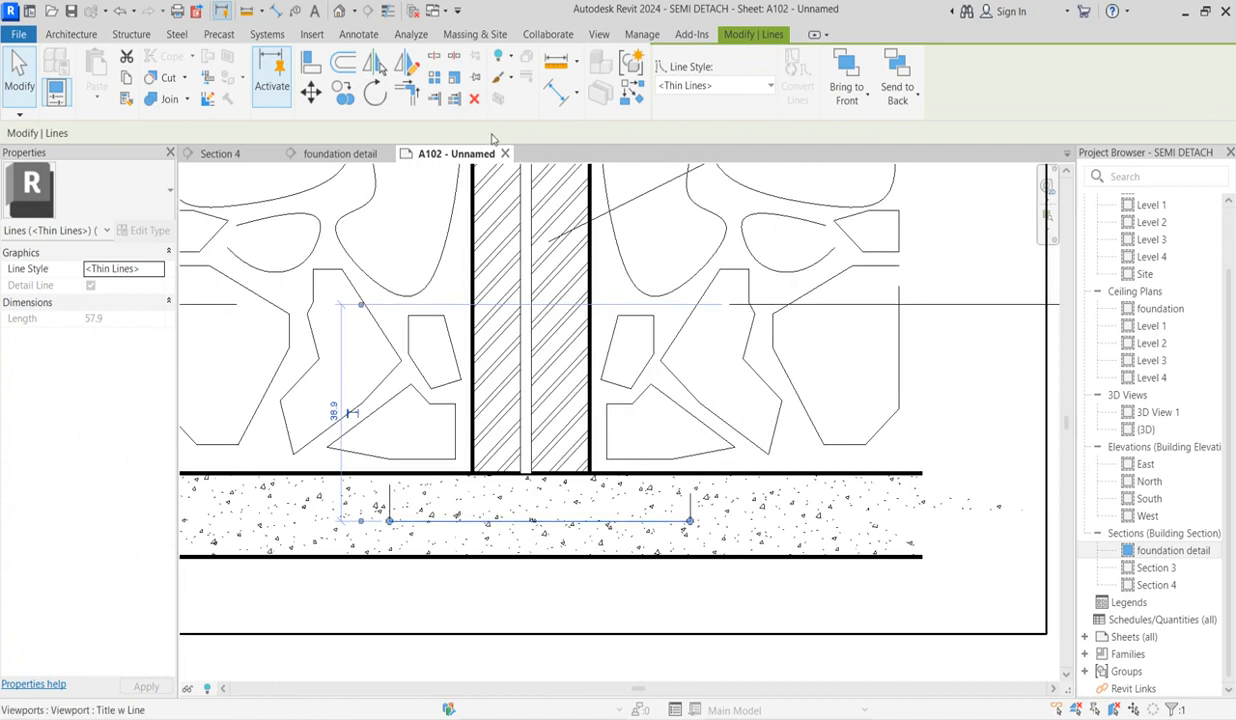
left_click(634, 97)
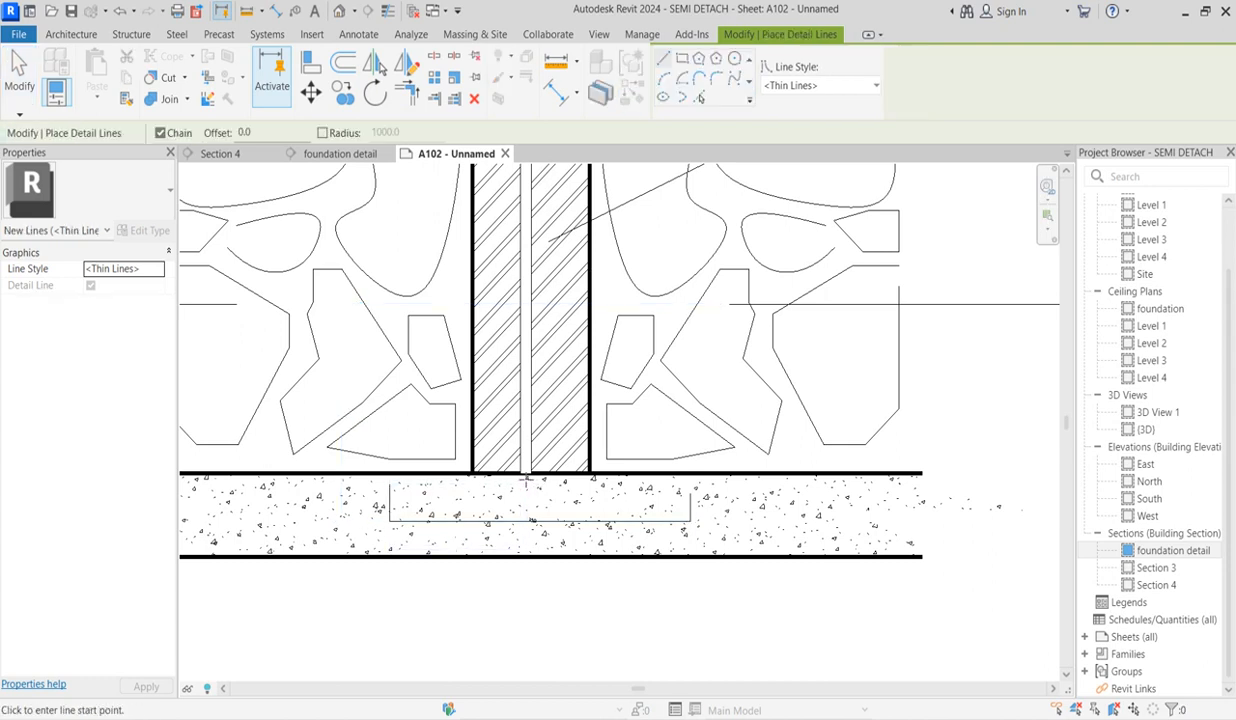
left_click(521, 476)
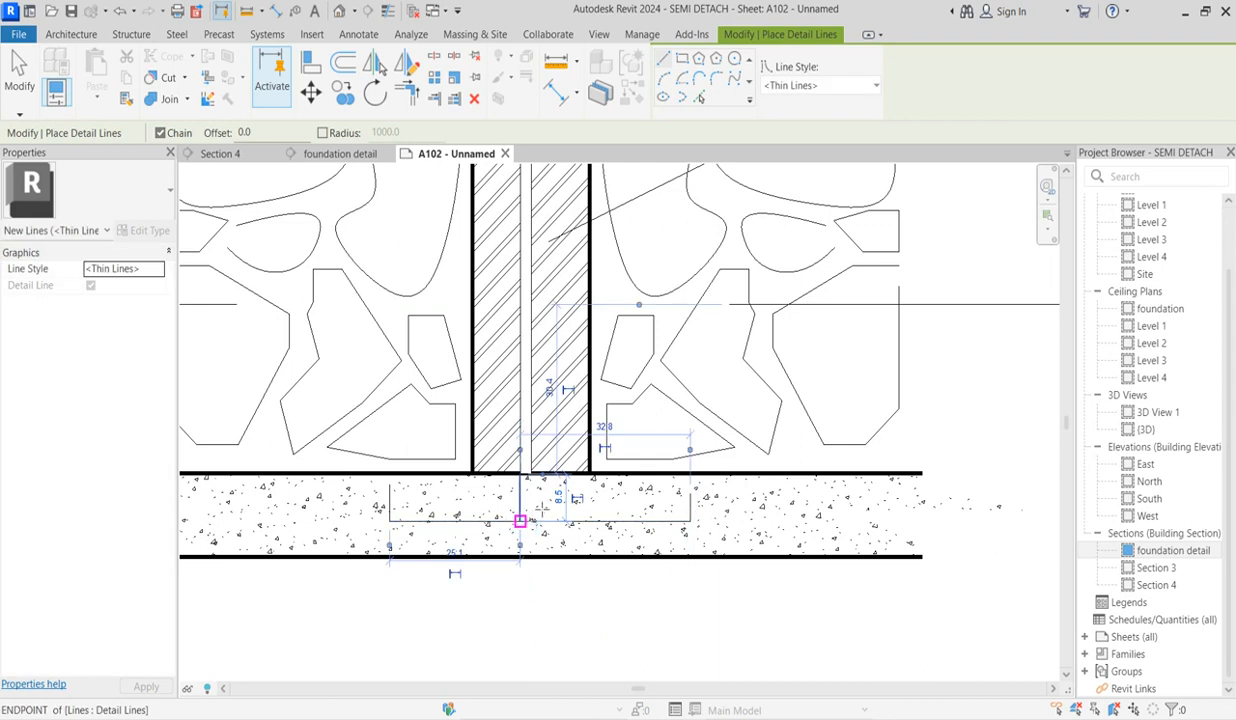
key("Escape")
left_click(530, 474)
left_click(529, 519)
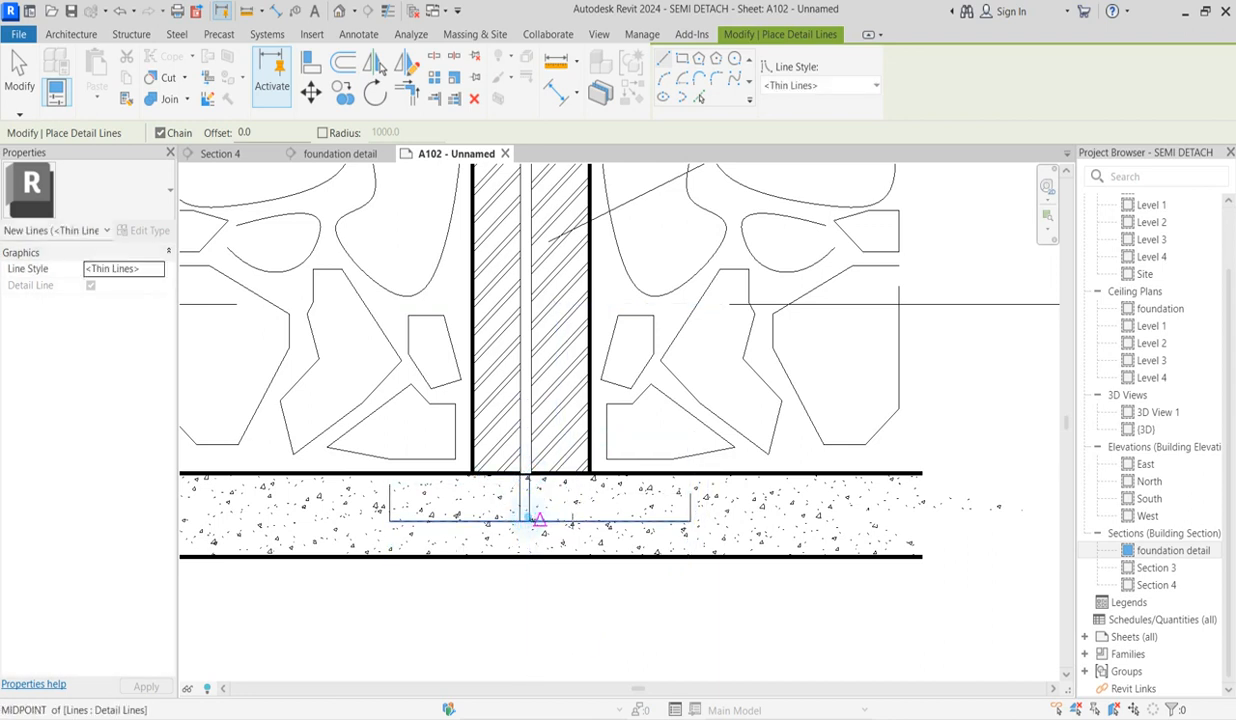
- Override the line weight of all five reinforcement detail lines in the foundation pad to 5 in this view
key("Escape")
left_click(689, 508)
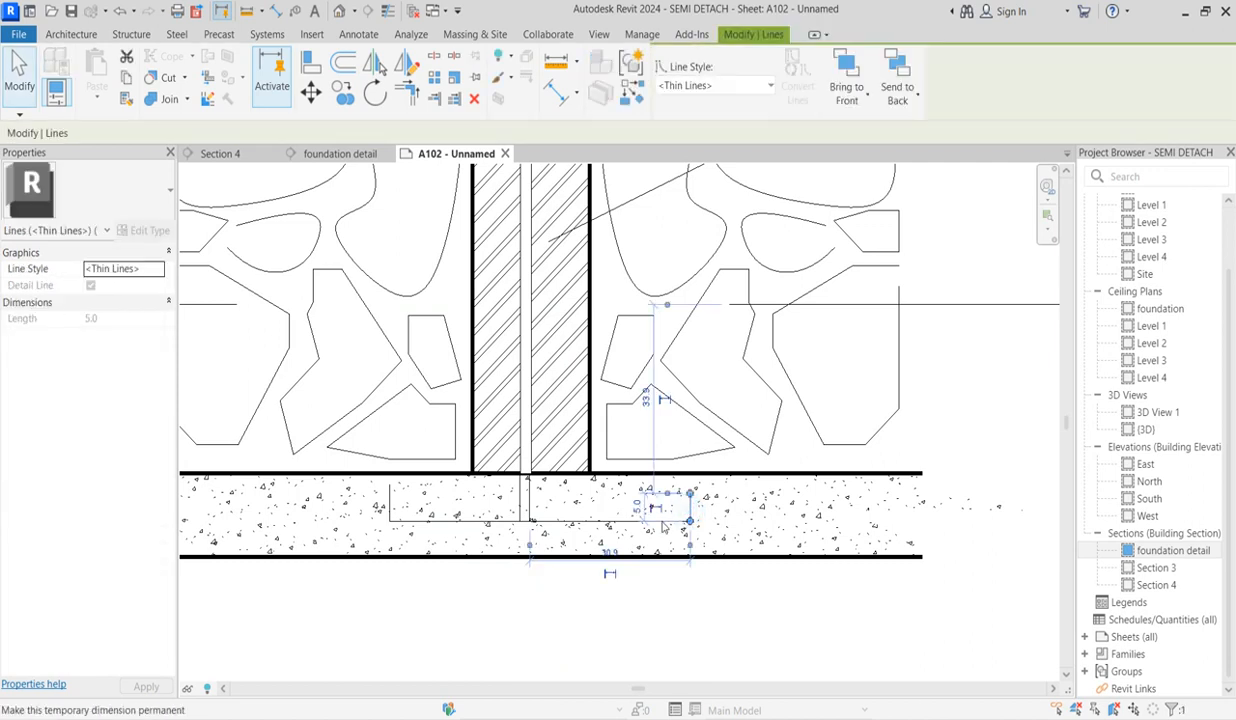
left_click(511, 518, "ctrl")
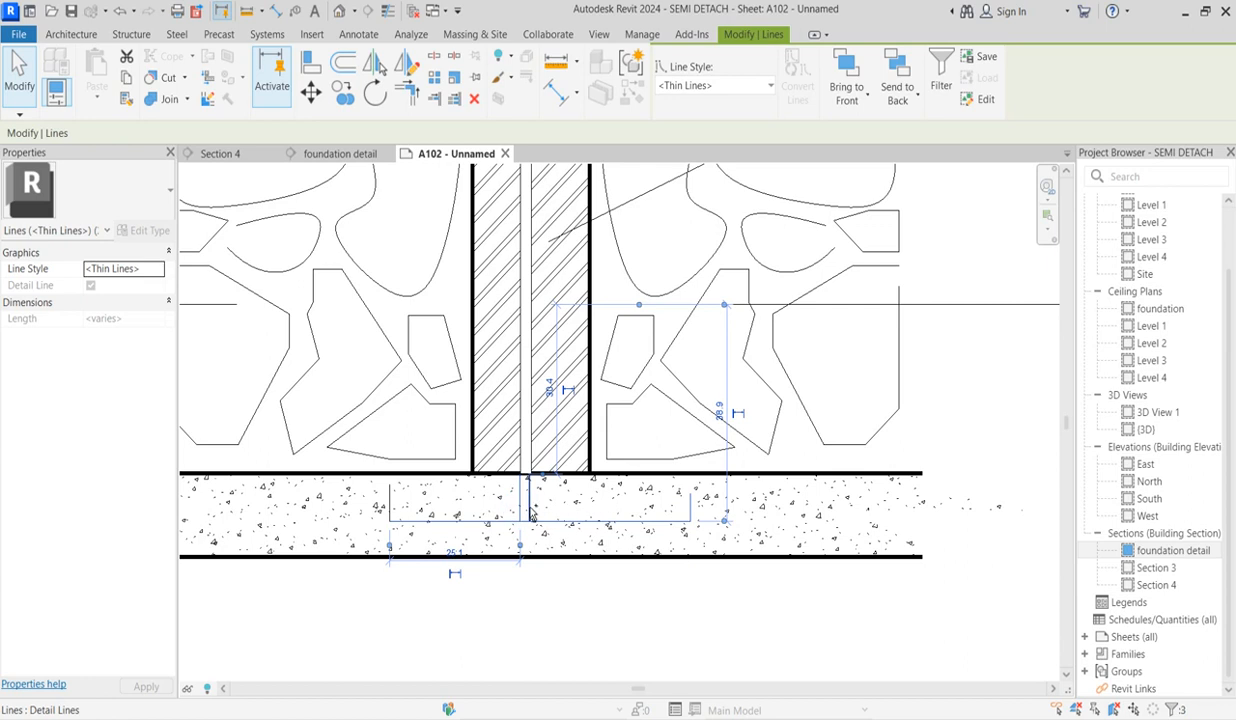
right_click(385, 503)
mouse_move(519, 174)
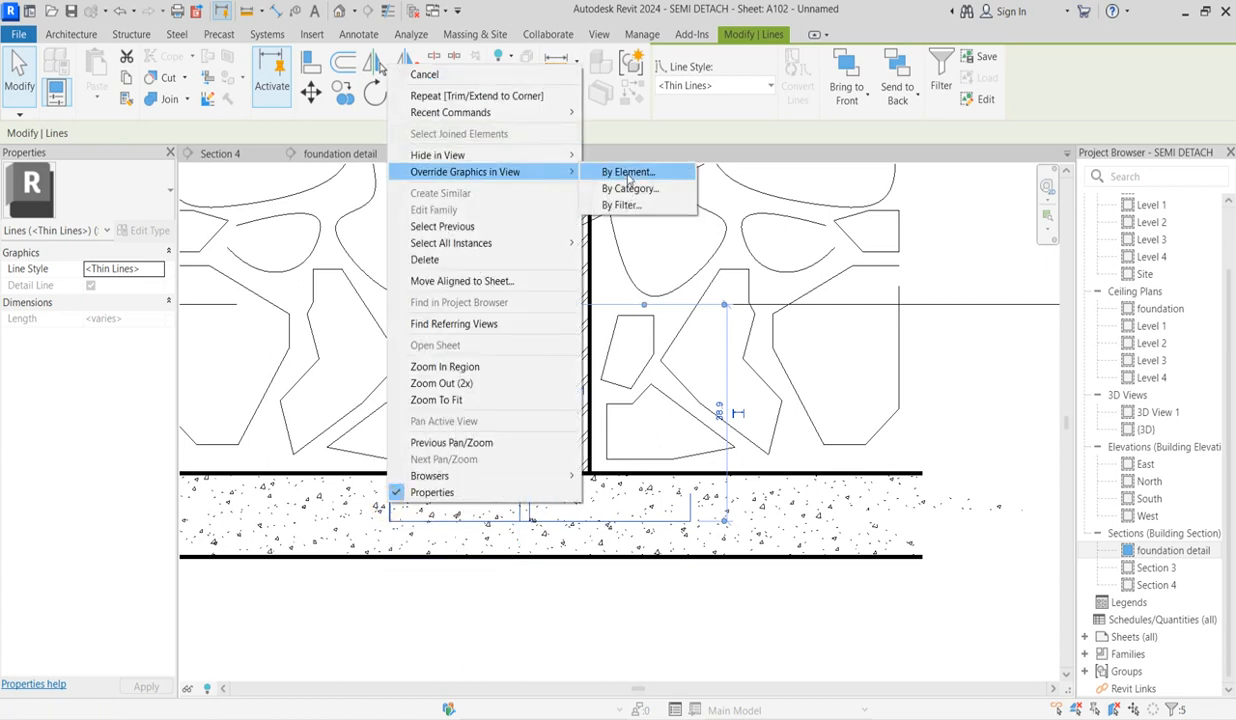
left_click(628, 173)
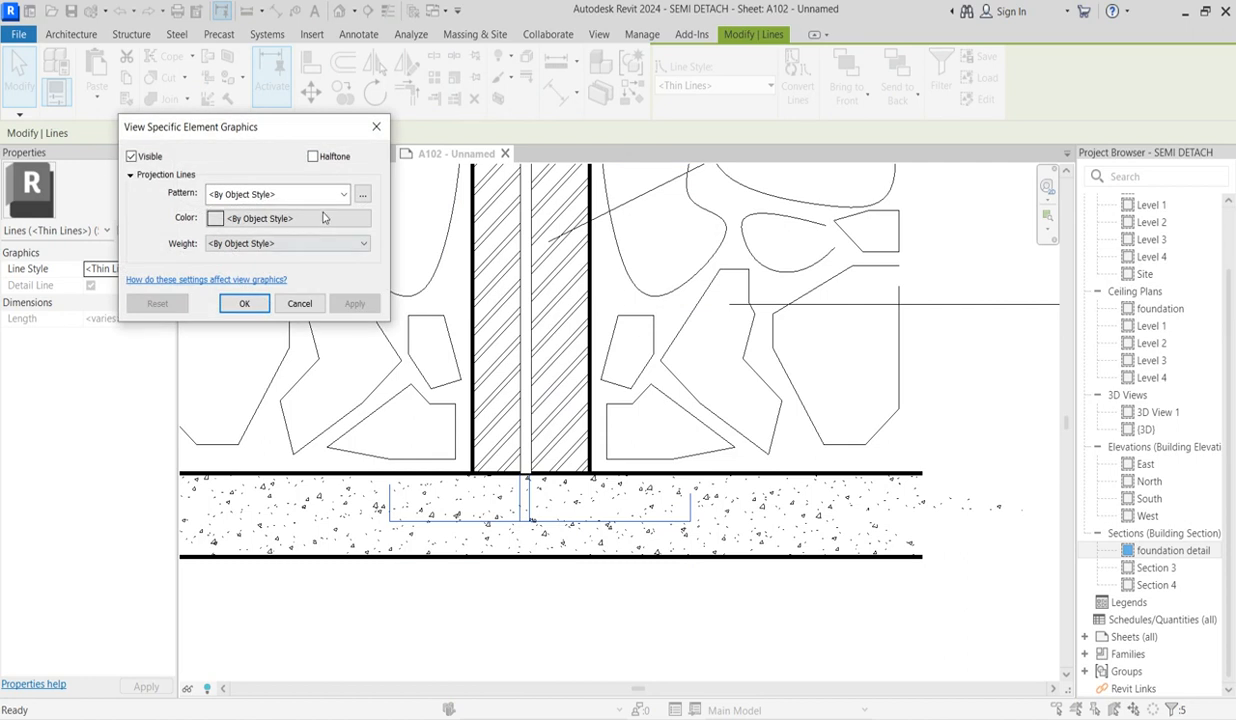
left_click(358, 245)
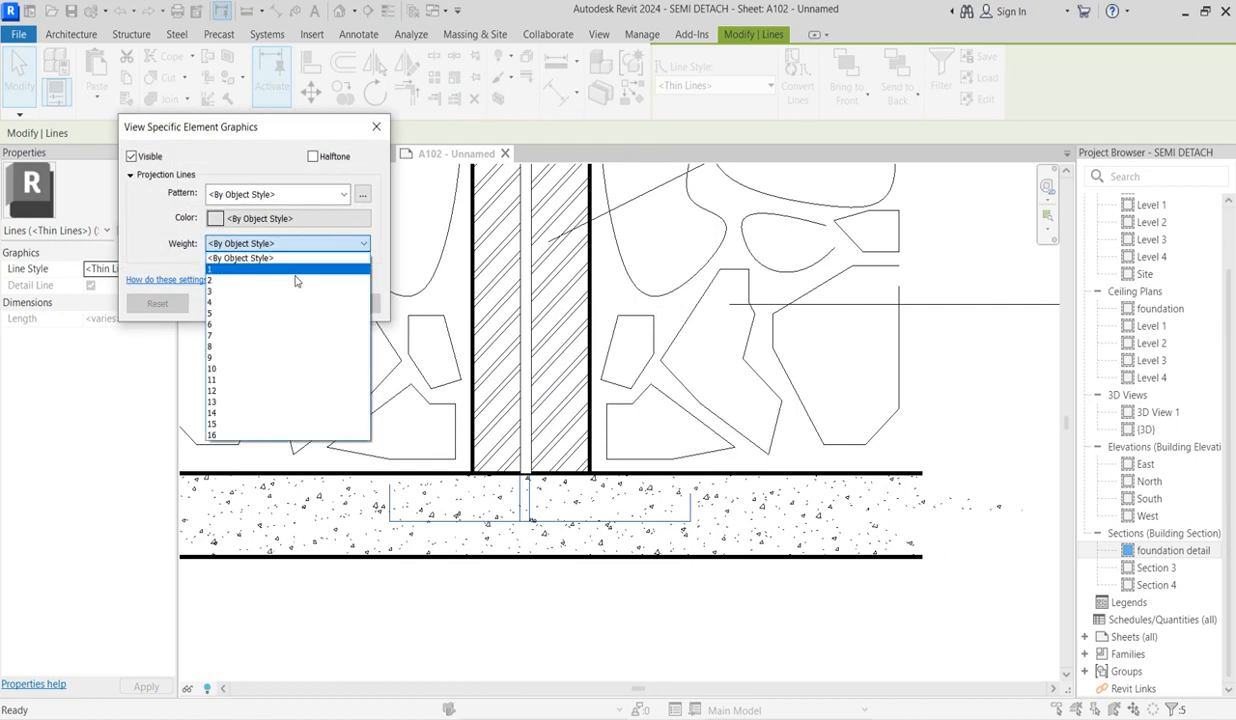
left_click(222, 314)
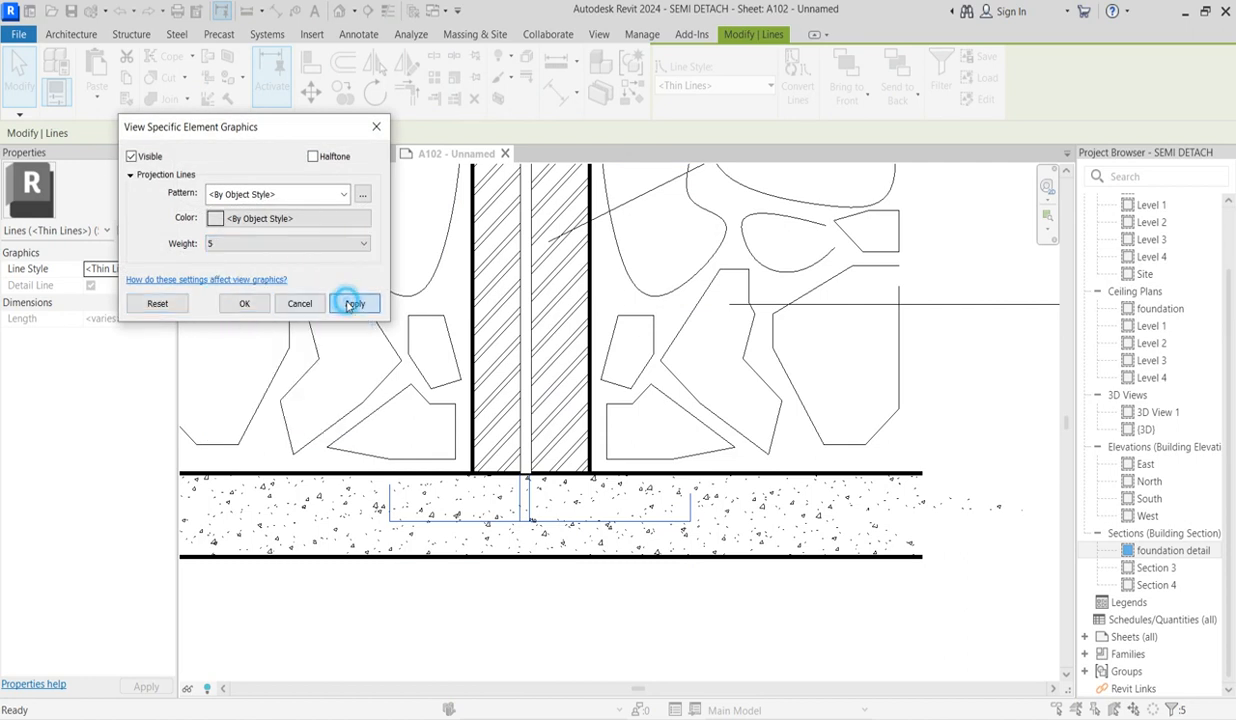
left_click(352, 304)
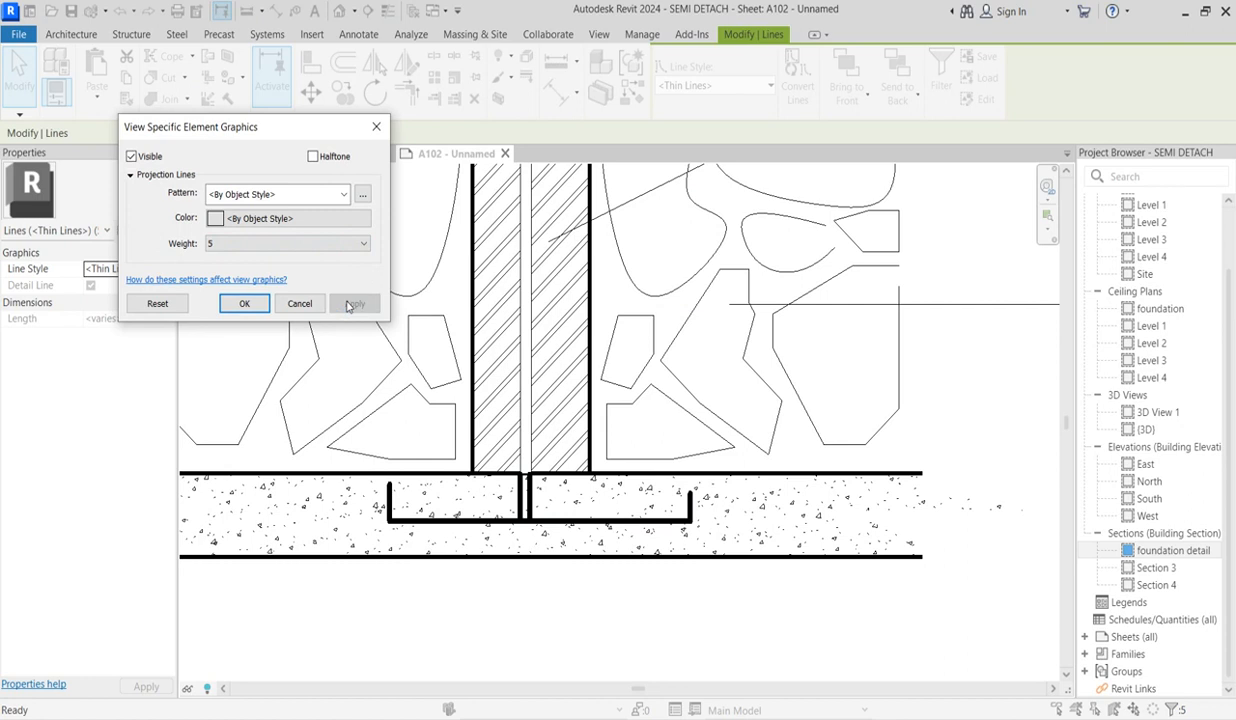
left_click(243, 305)
- Examine the reinforcement bars in the foundation pad up close and in relation to the wall above
scroll(571, 601, "down", 2)
scroll(568, 608, "up", 2)
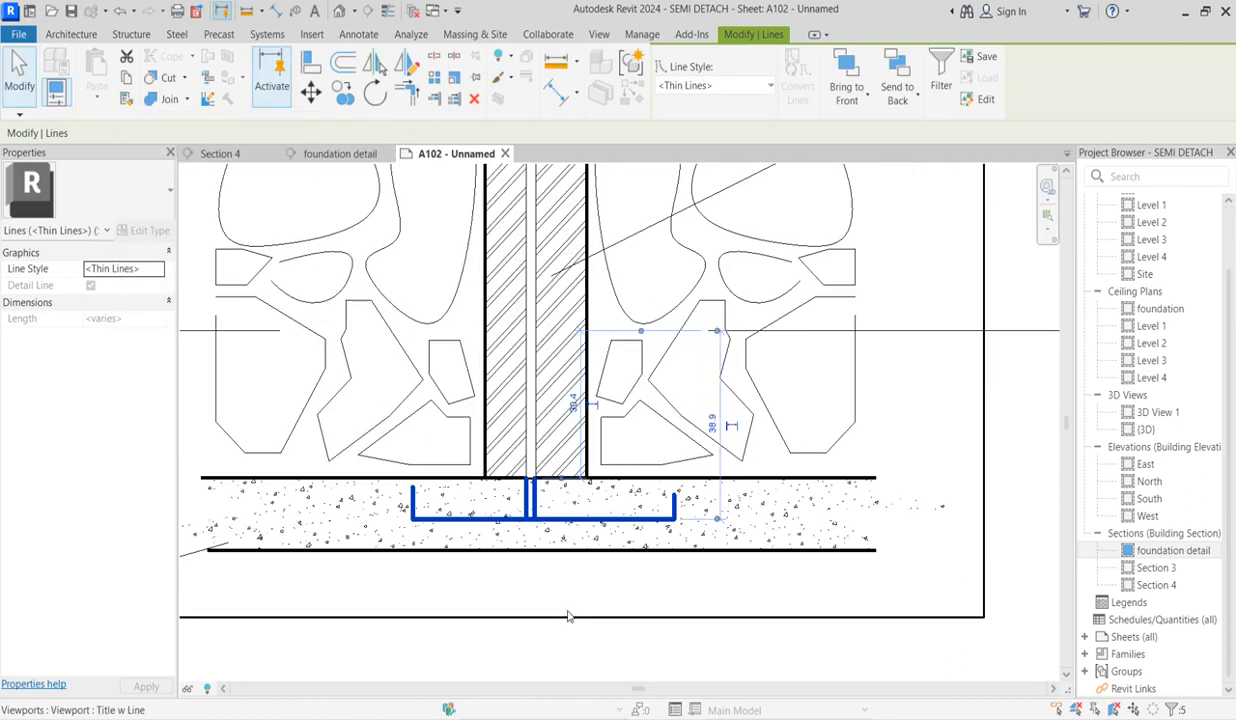
scroll(503, 517, "up", 1)
scroll(507, 520, "up", 2)
left_click(578, 500)
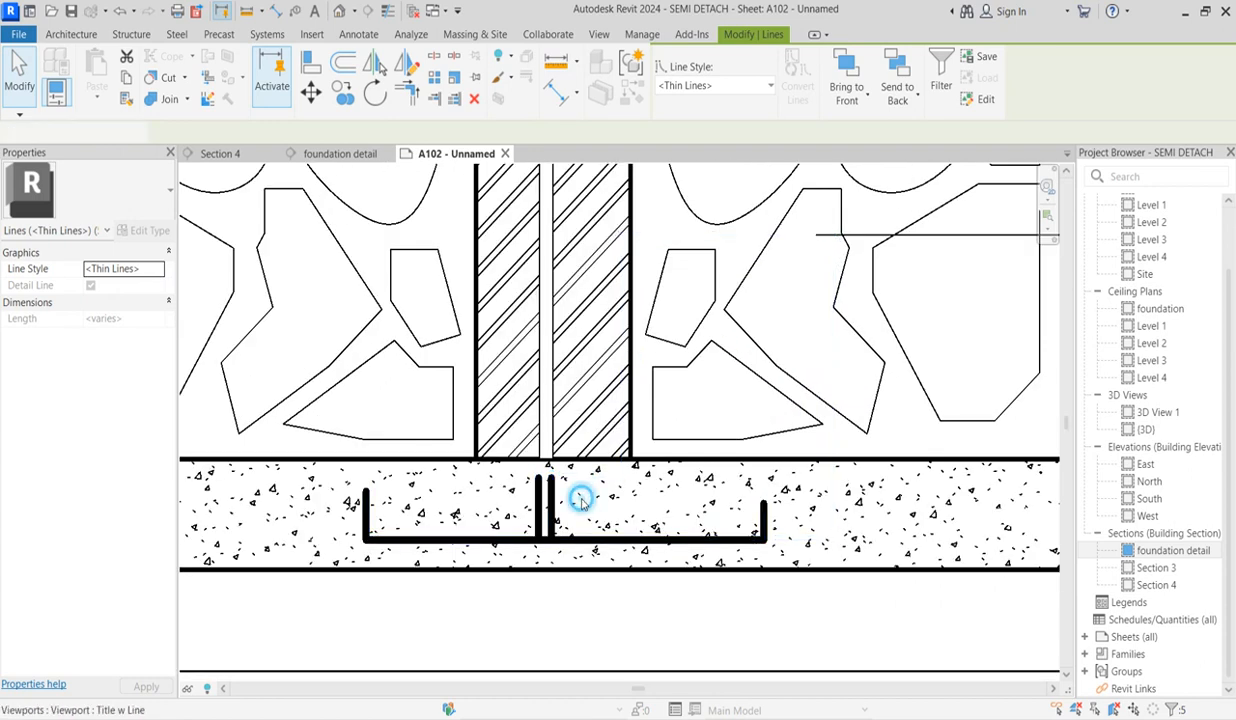
scroll(548, 495, "up", 2)
scroll(478, 470, "down", 1)
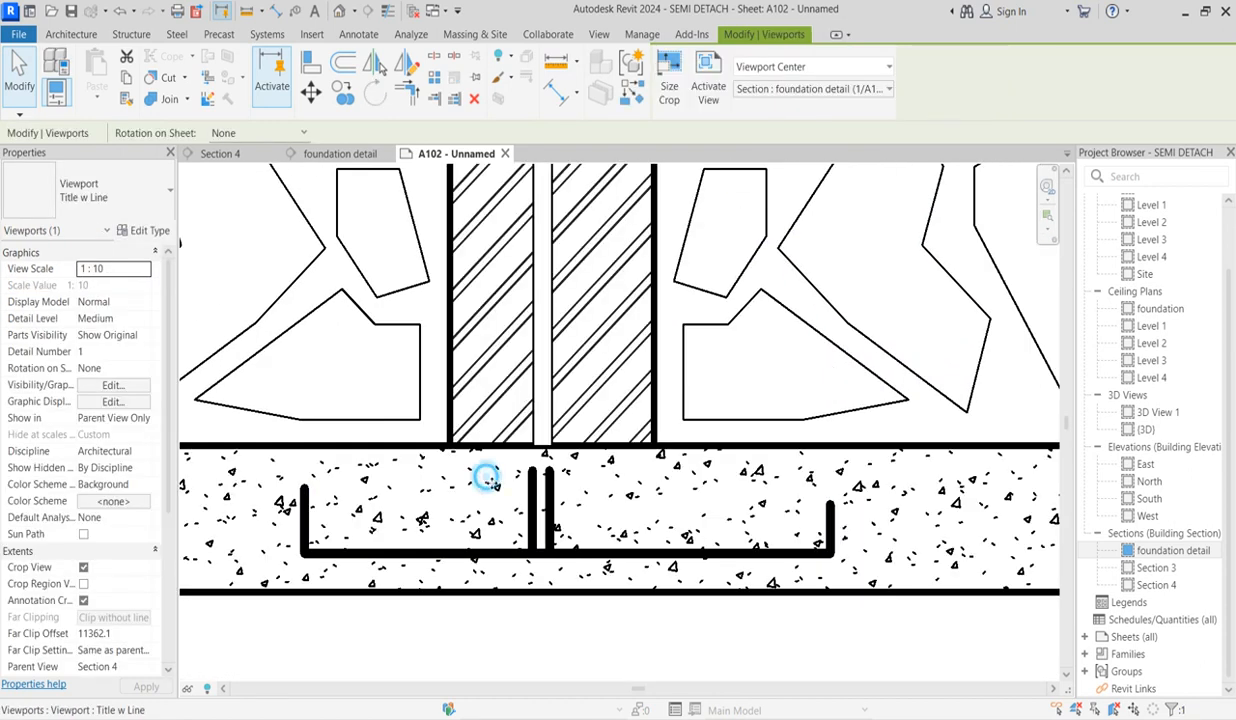
scroll(495, 505, "down", 2)
left_click(543, 640)
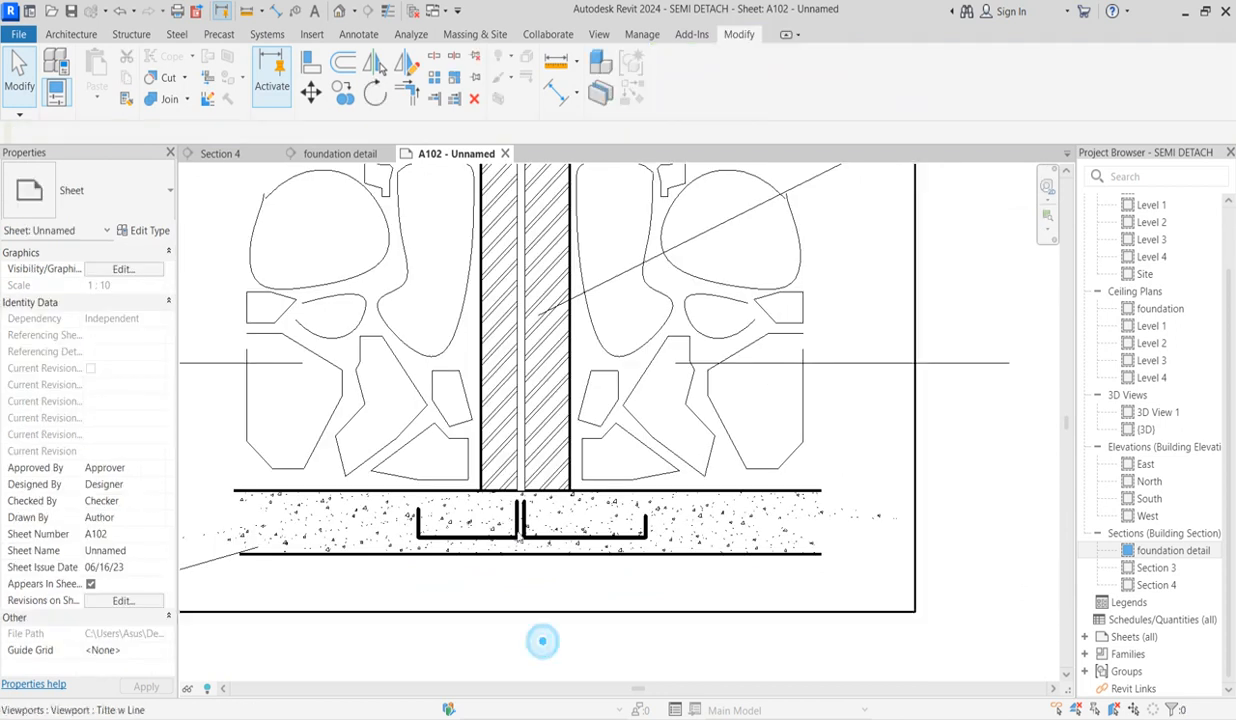
left_click(440, 424)
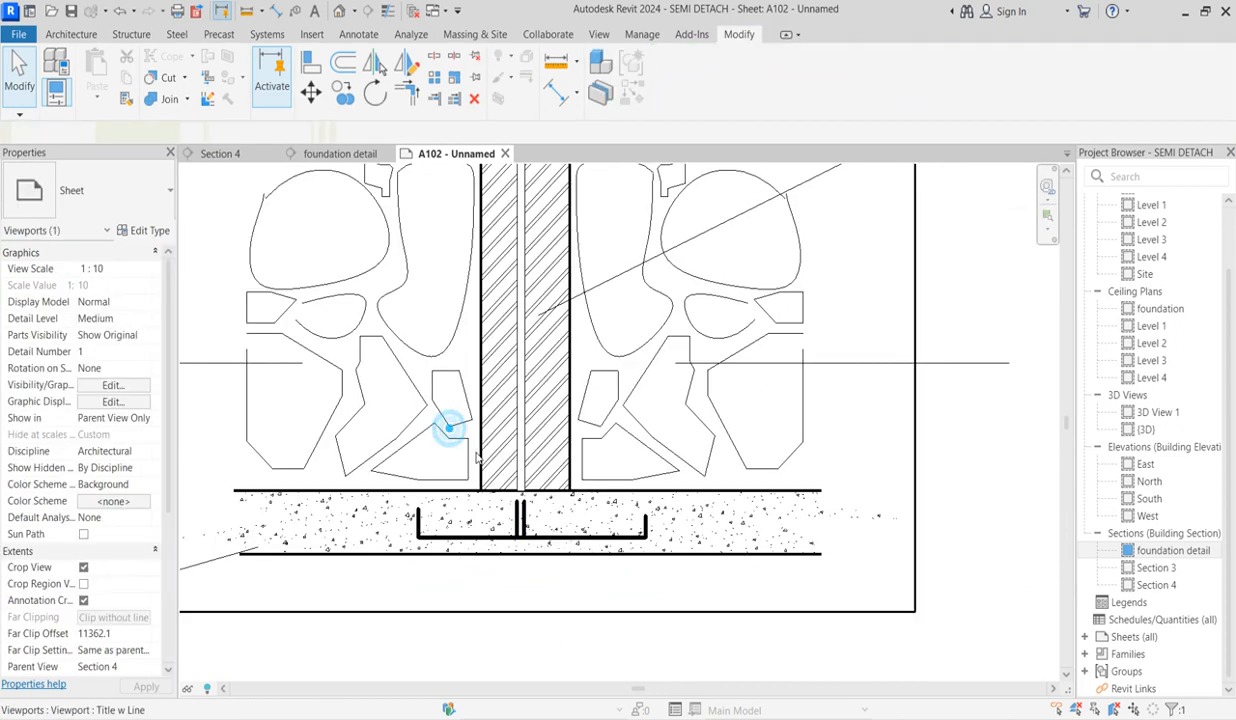
left_click_drag(501, 485, 500, 485)
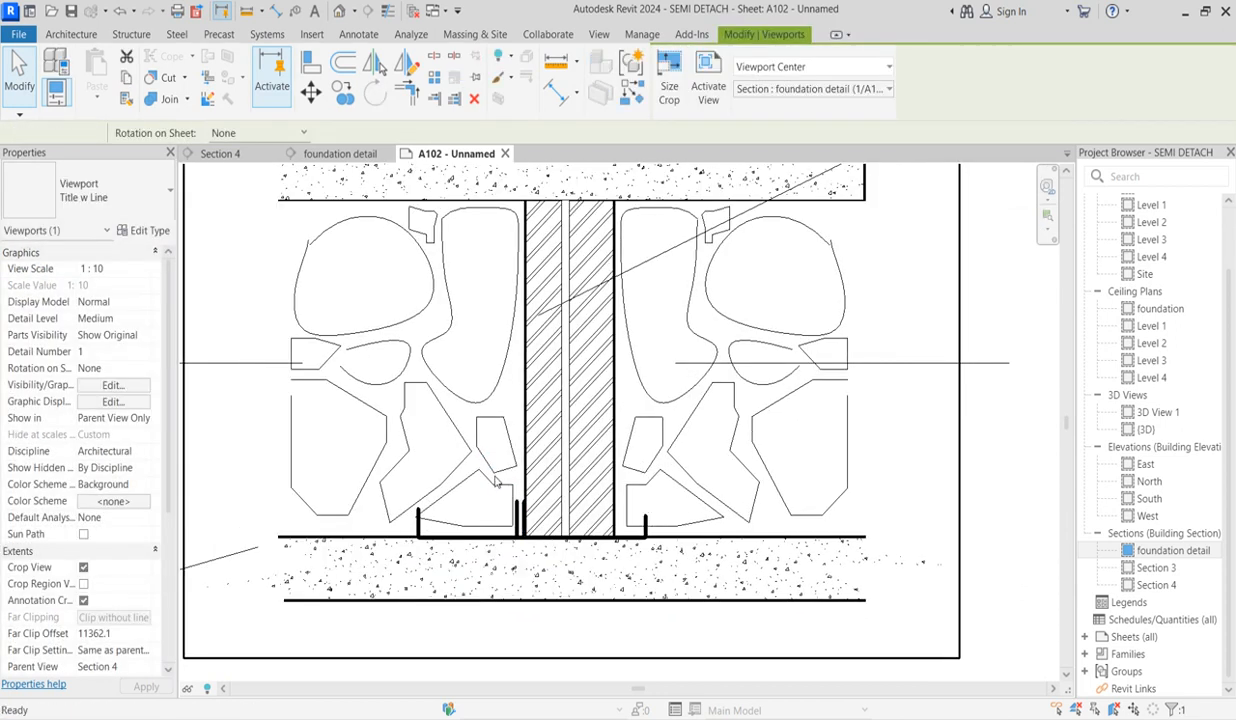
key("ctrl+z")
- Review the whole sheet with the foundation detail, its leaders, text notes and view title
scroll(518, 600, "down", 2)
scroll(518, 602, "down", 1)
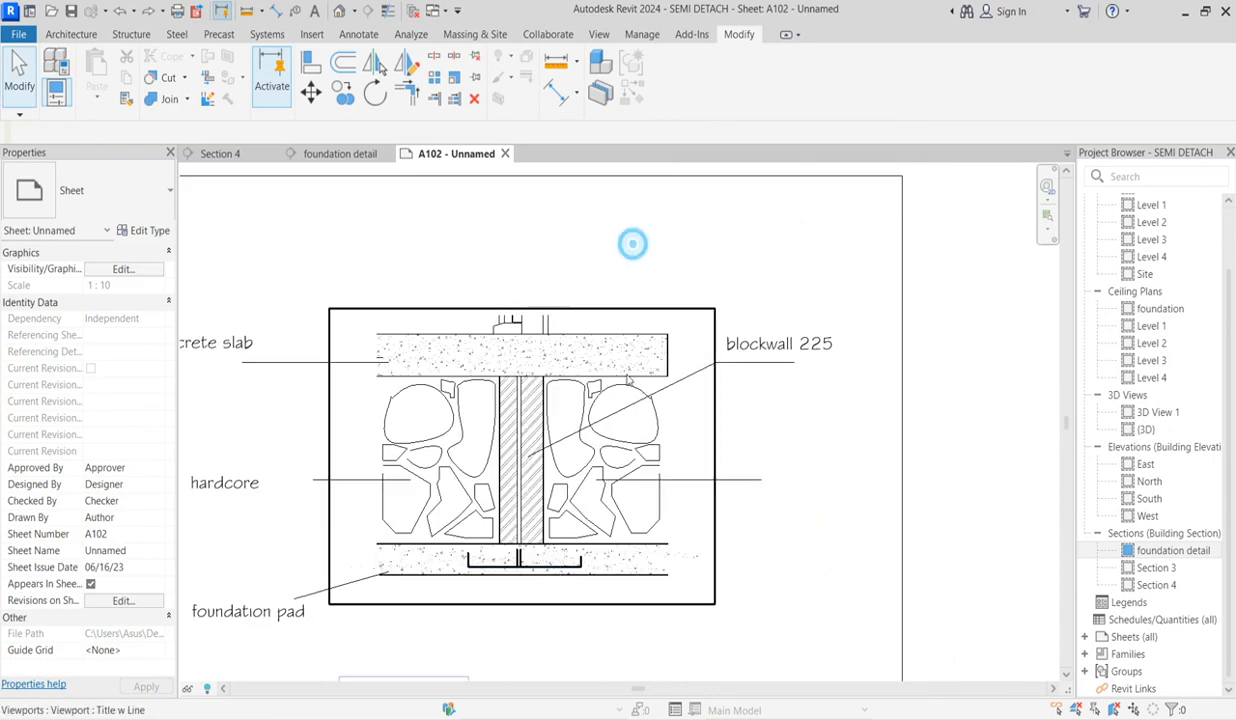
scroll(607, 412, "down", 4)
scroll(581, 513, "up", 4)
scroll(578, 538, "down", 1)
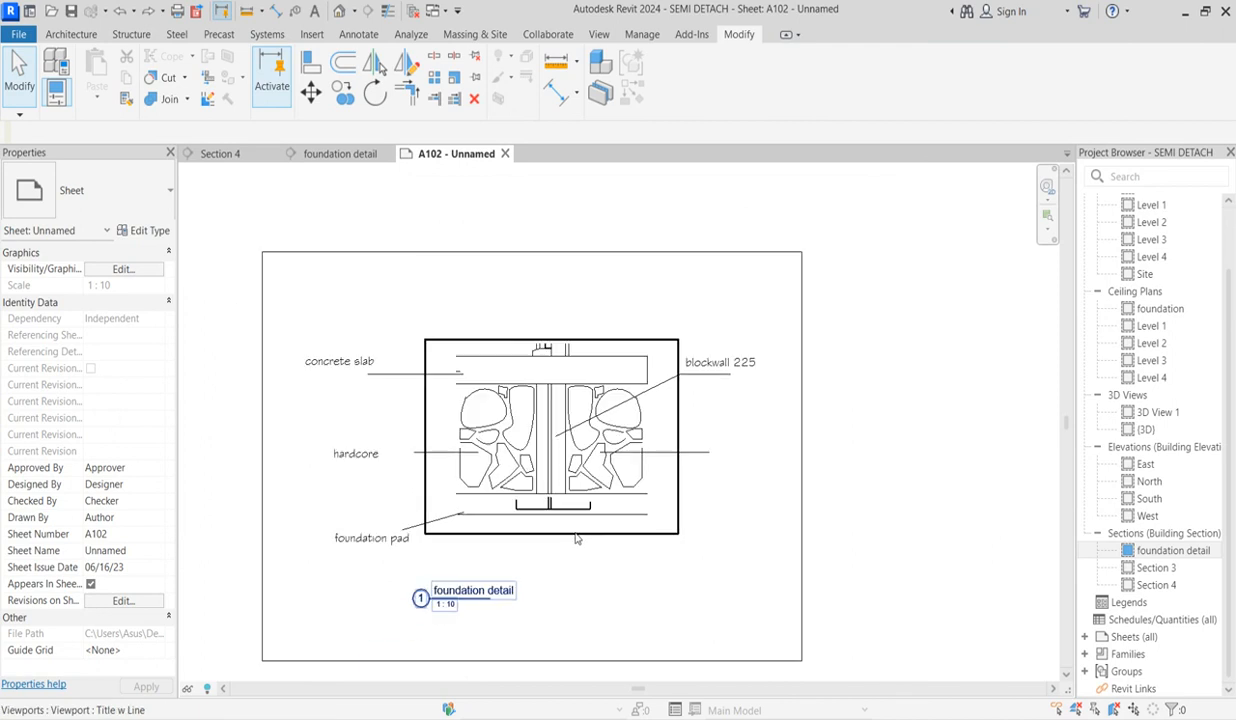
scroll(419, 422, "up", 3)
scroll(503, 377, "down", 5)
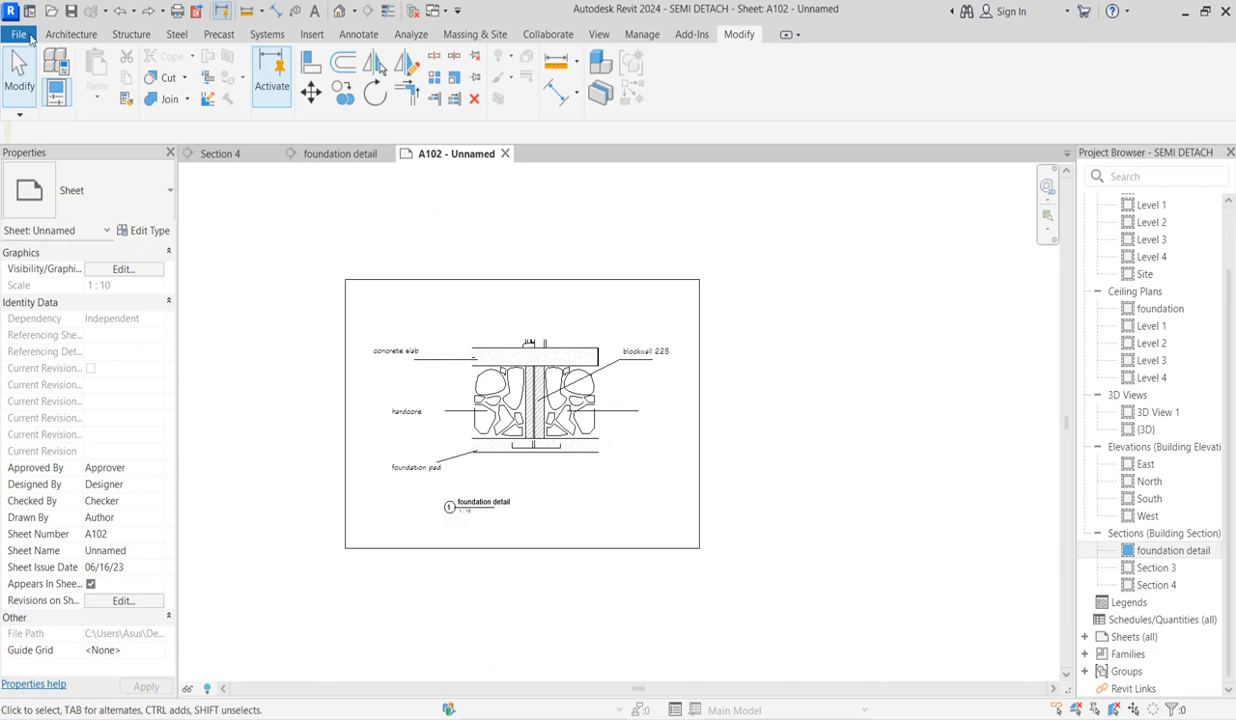
- Switch the active user interface theme to Dark in the program's colour options
left_click(20, 36)
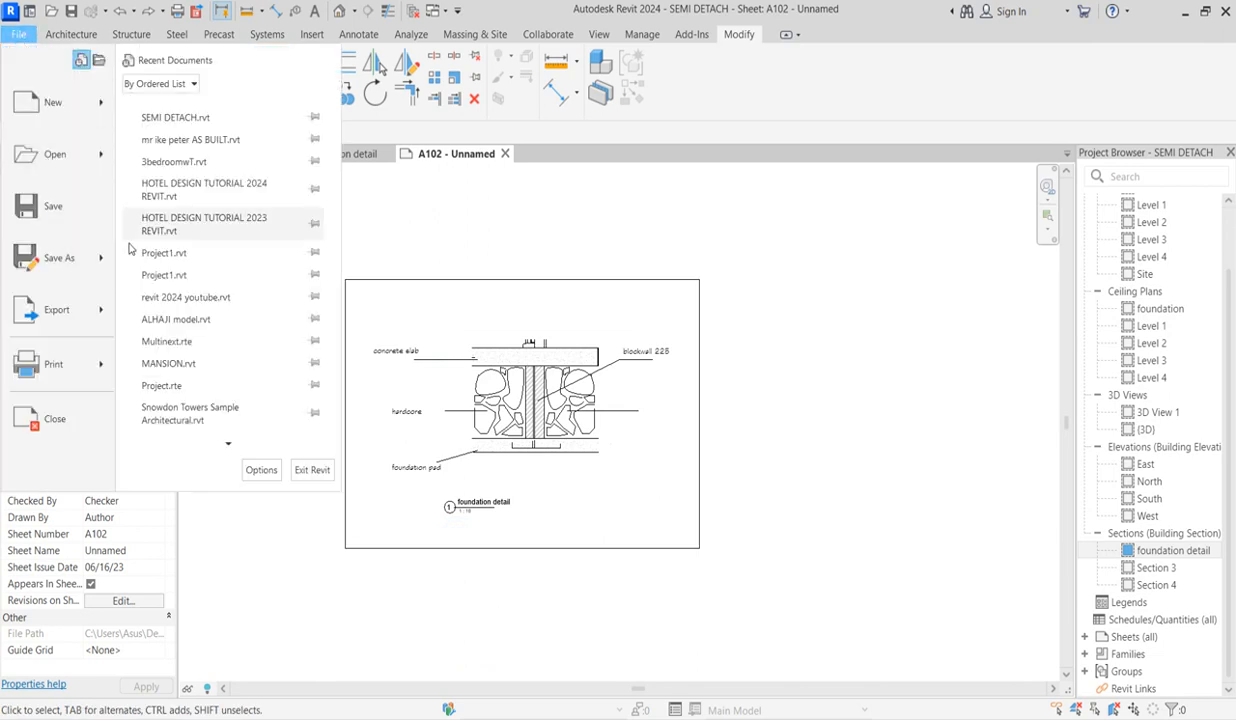
left_click(268, 472)
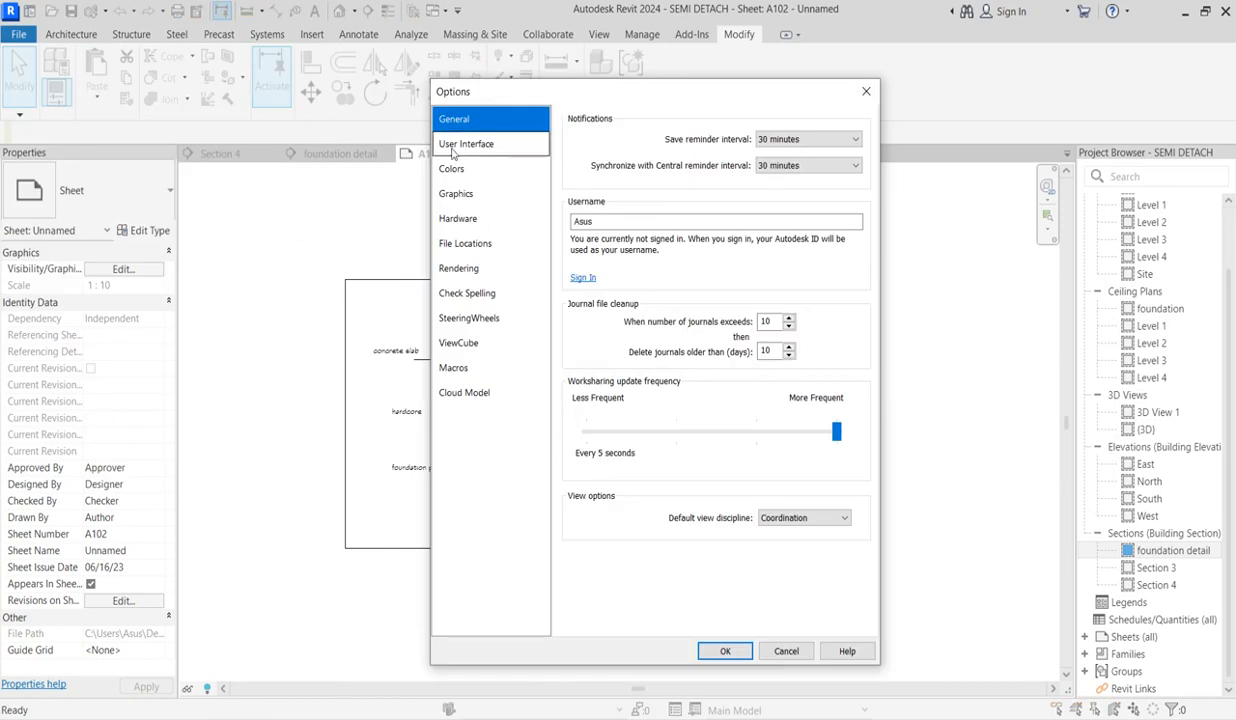
left_click(452, 146)
left_click(451, 168)
left_click(674, 128)
left_click(668, 141)
left_click(668, 127)
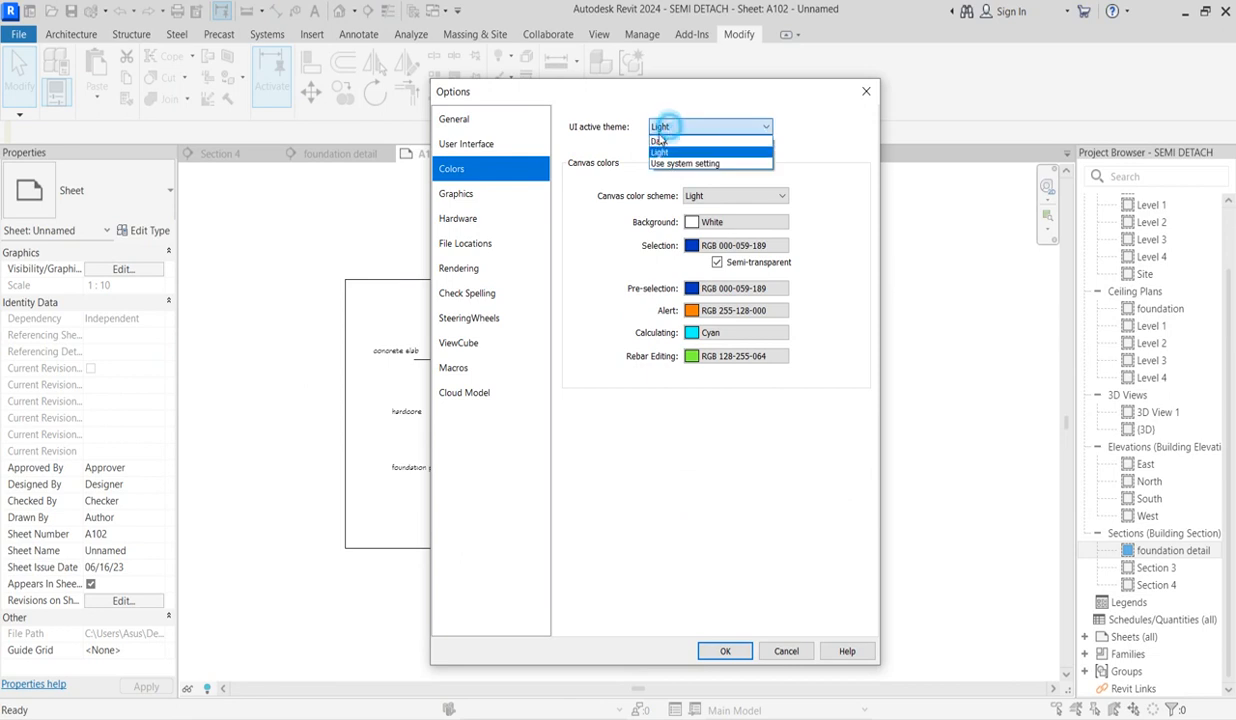
left_click(656, 140)
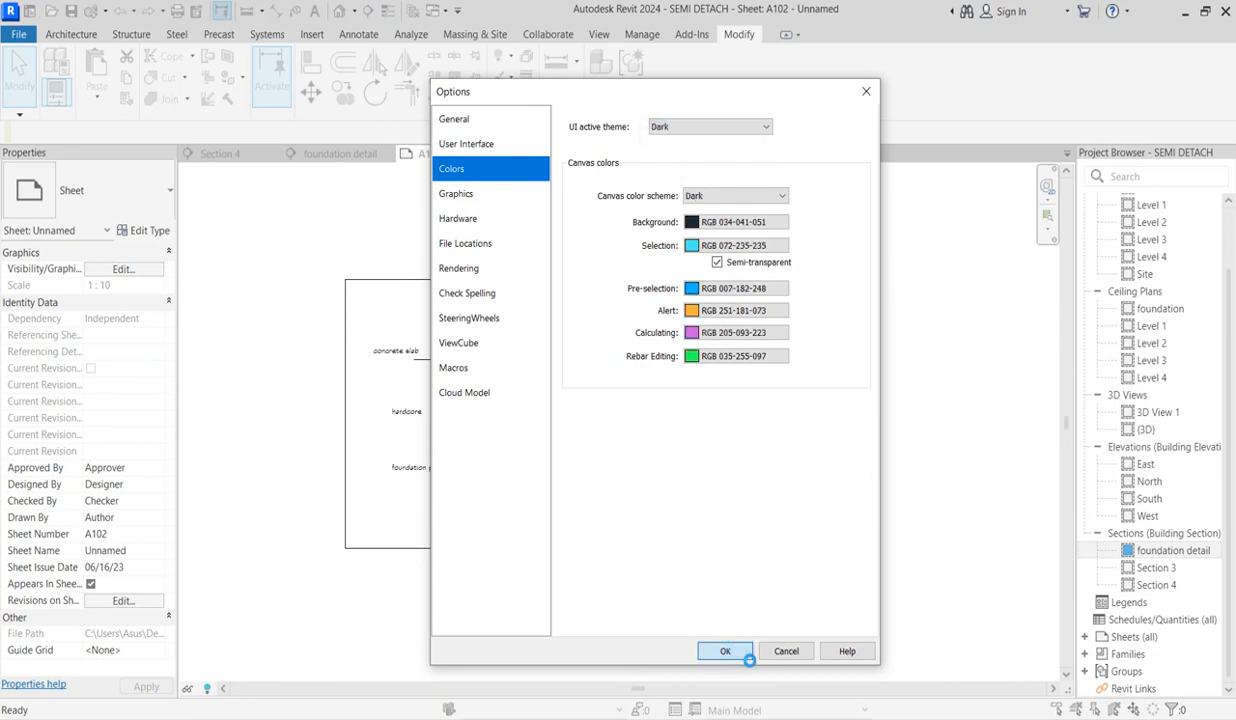
scroll(251, 436, "up", 5)
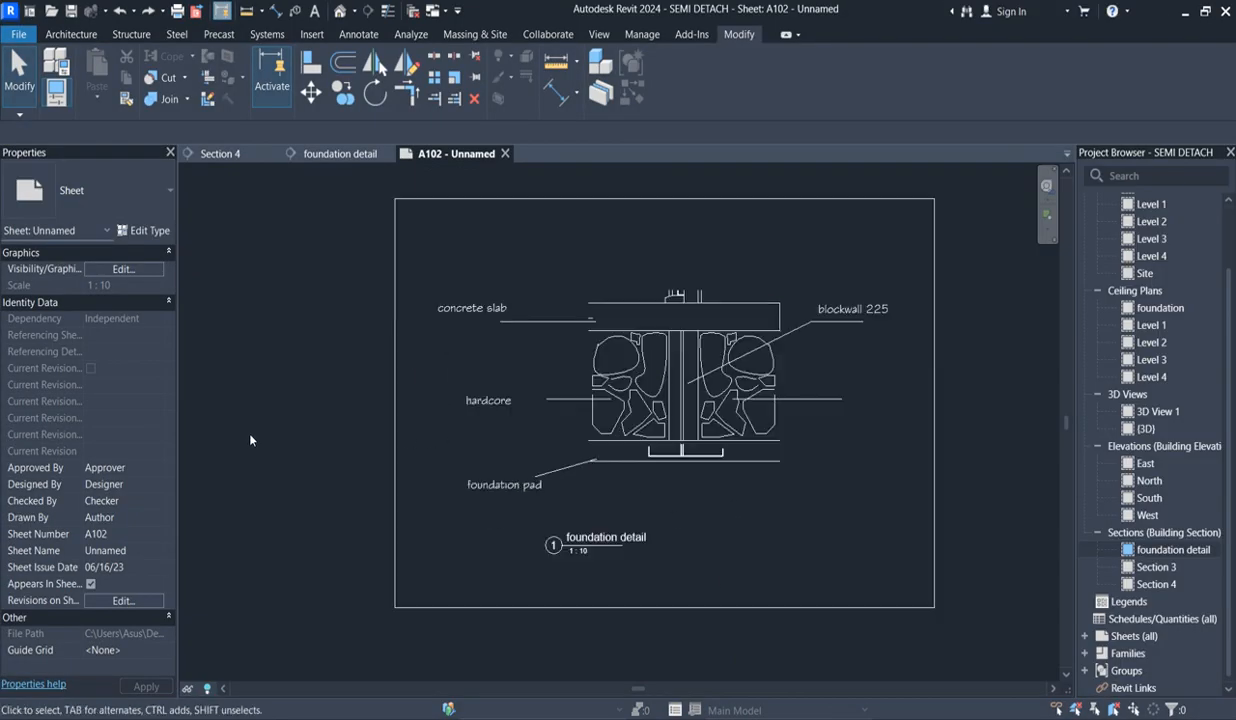
scroll(770, 275, "down", 5)
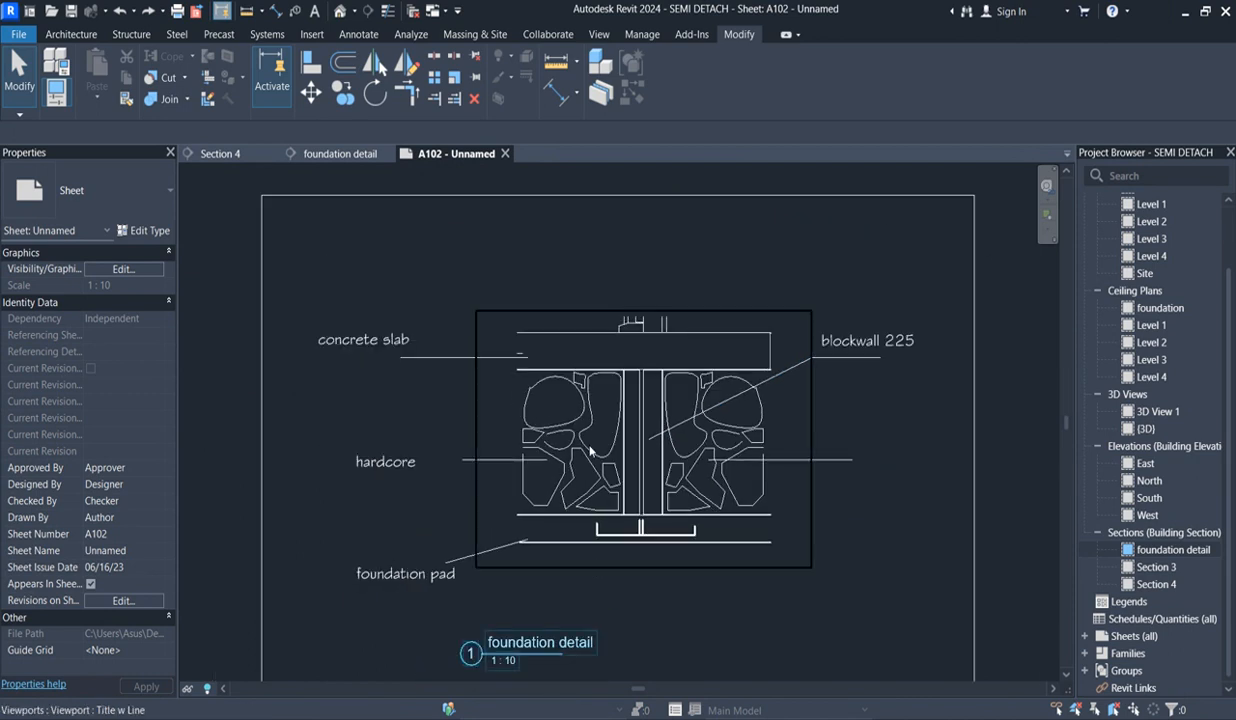